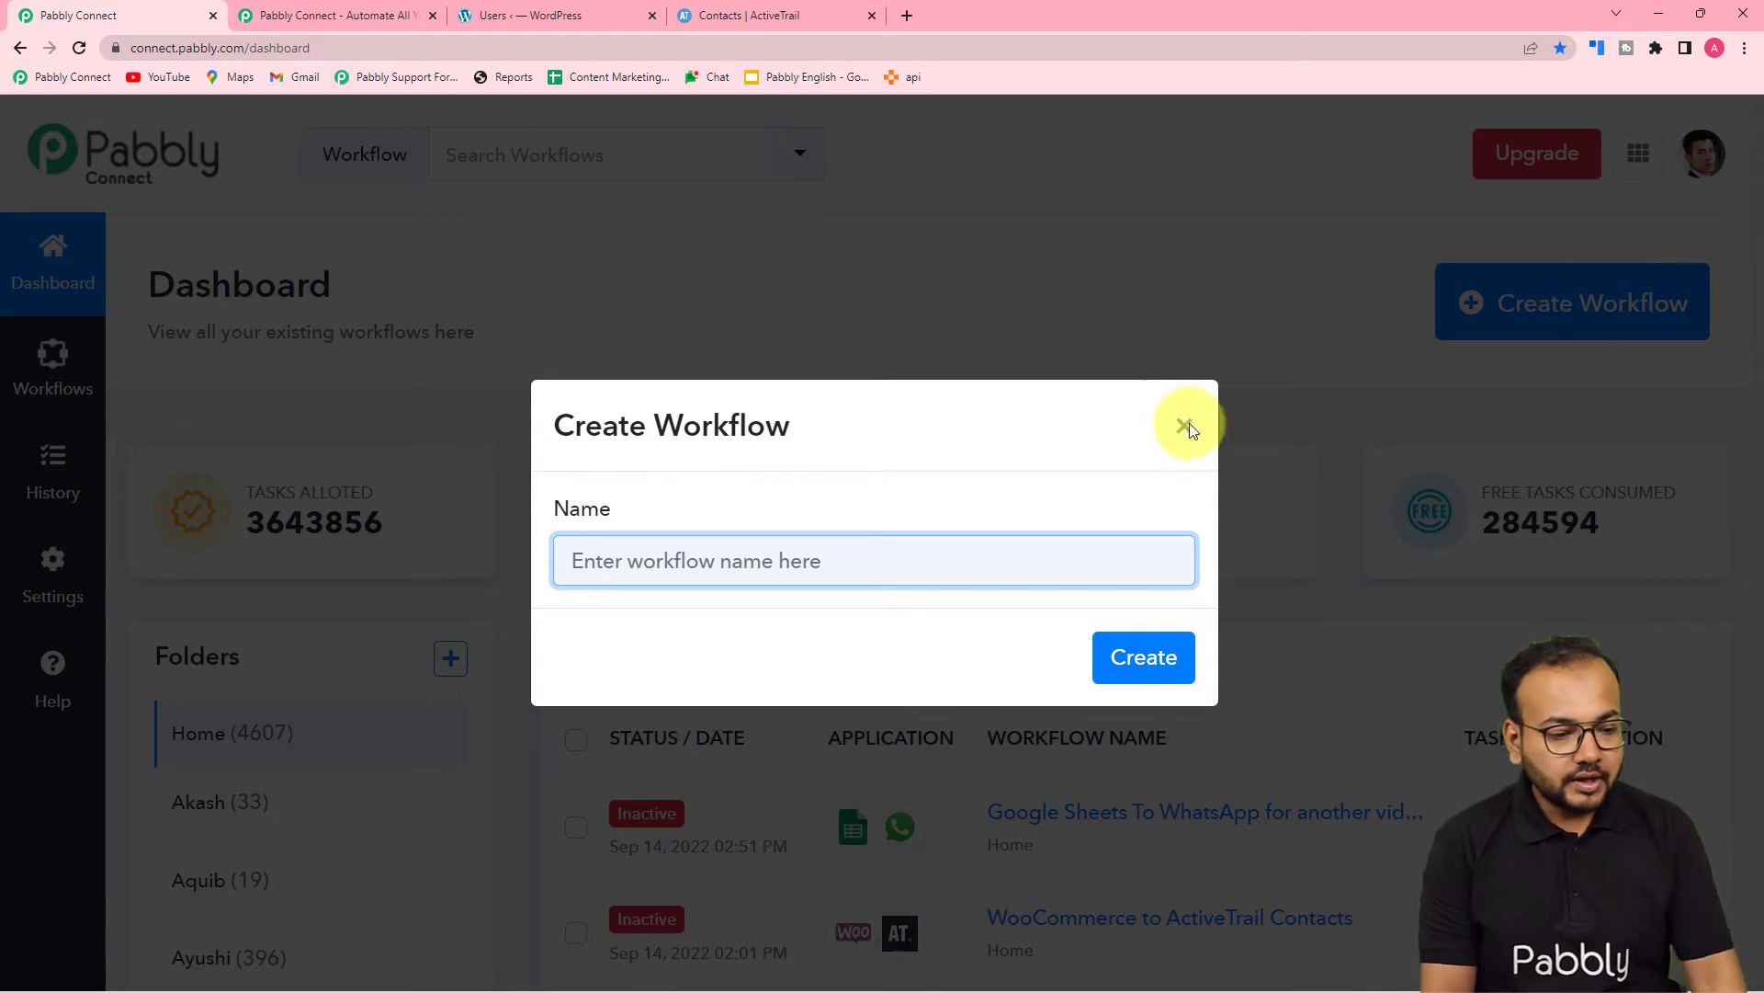
# Create a new workflow named "WooCommerce to ActiveTrail Automation"
pyautogui.write('W')
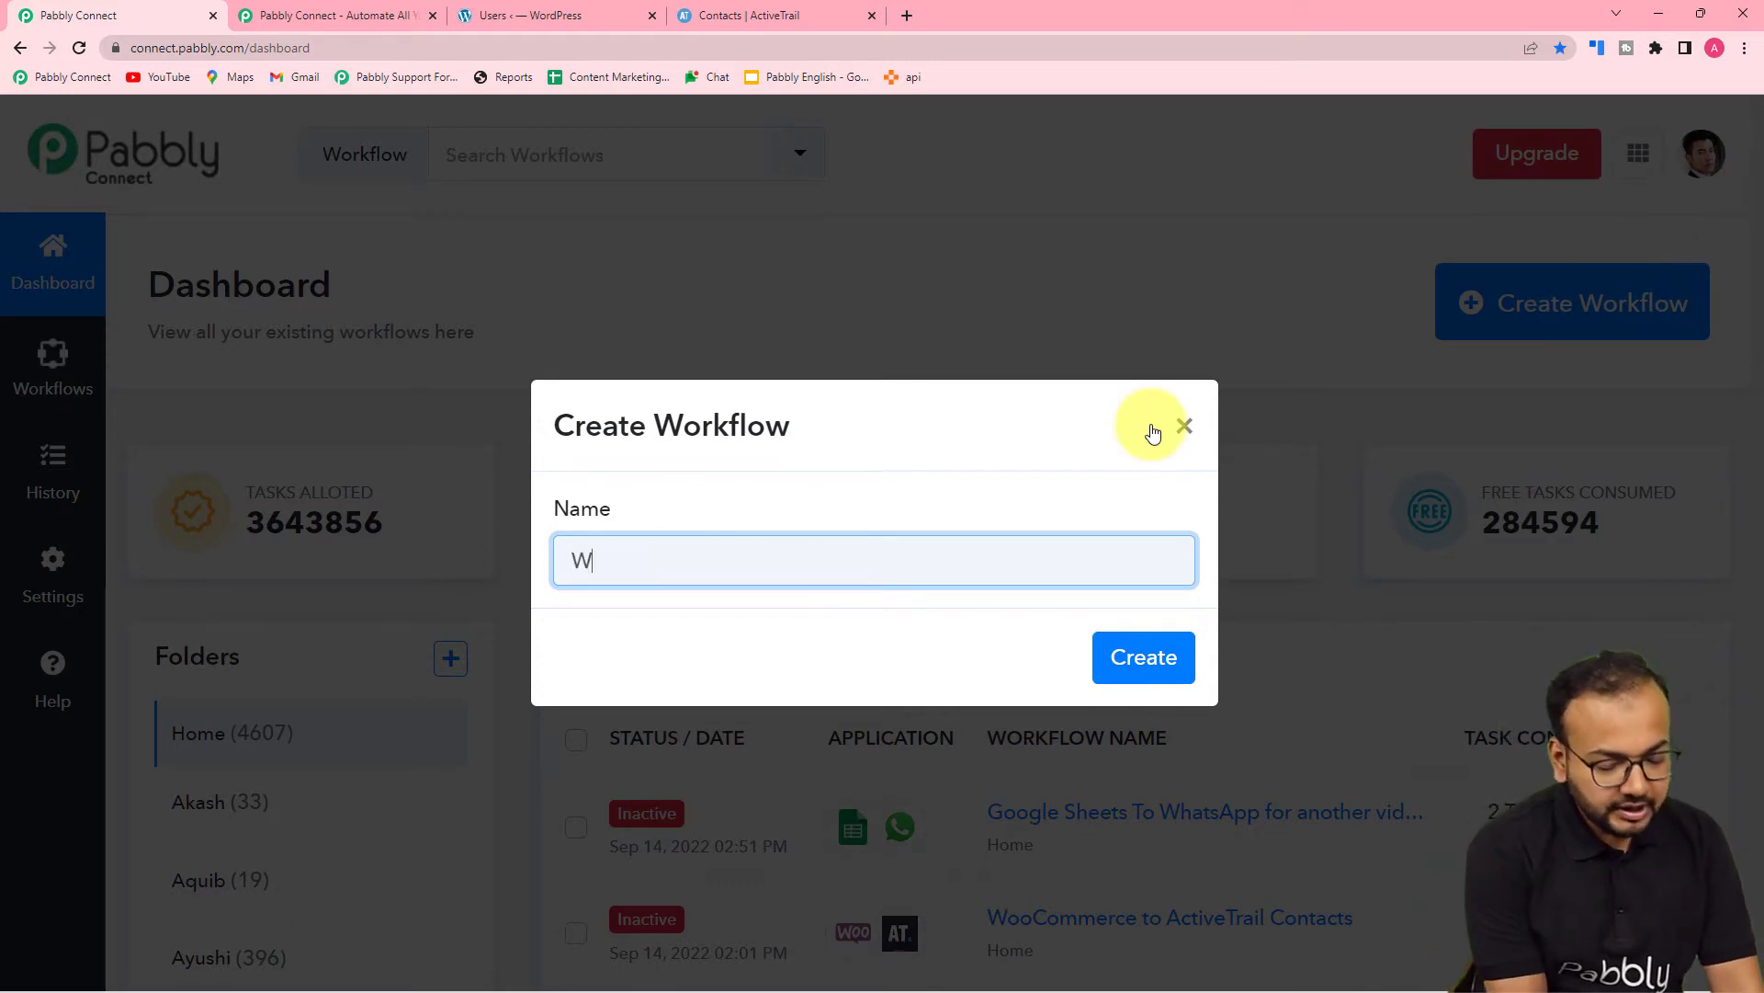
pyautogui.write('ooCp')
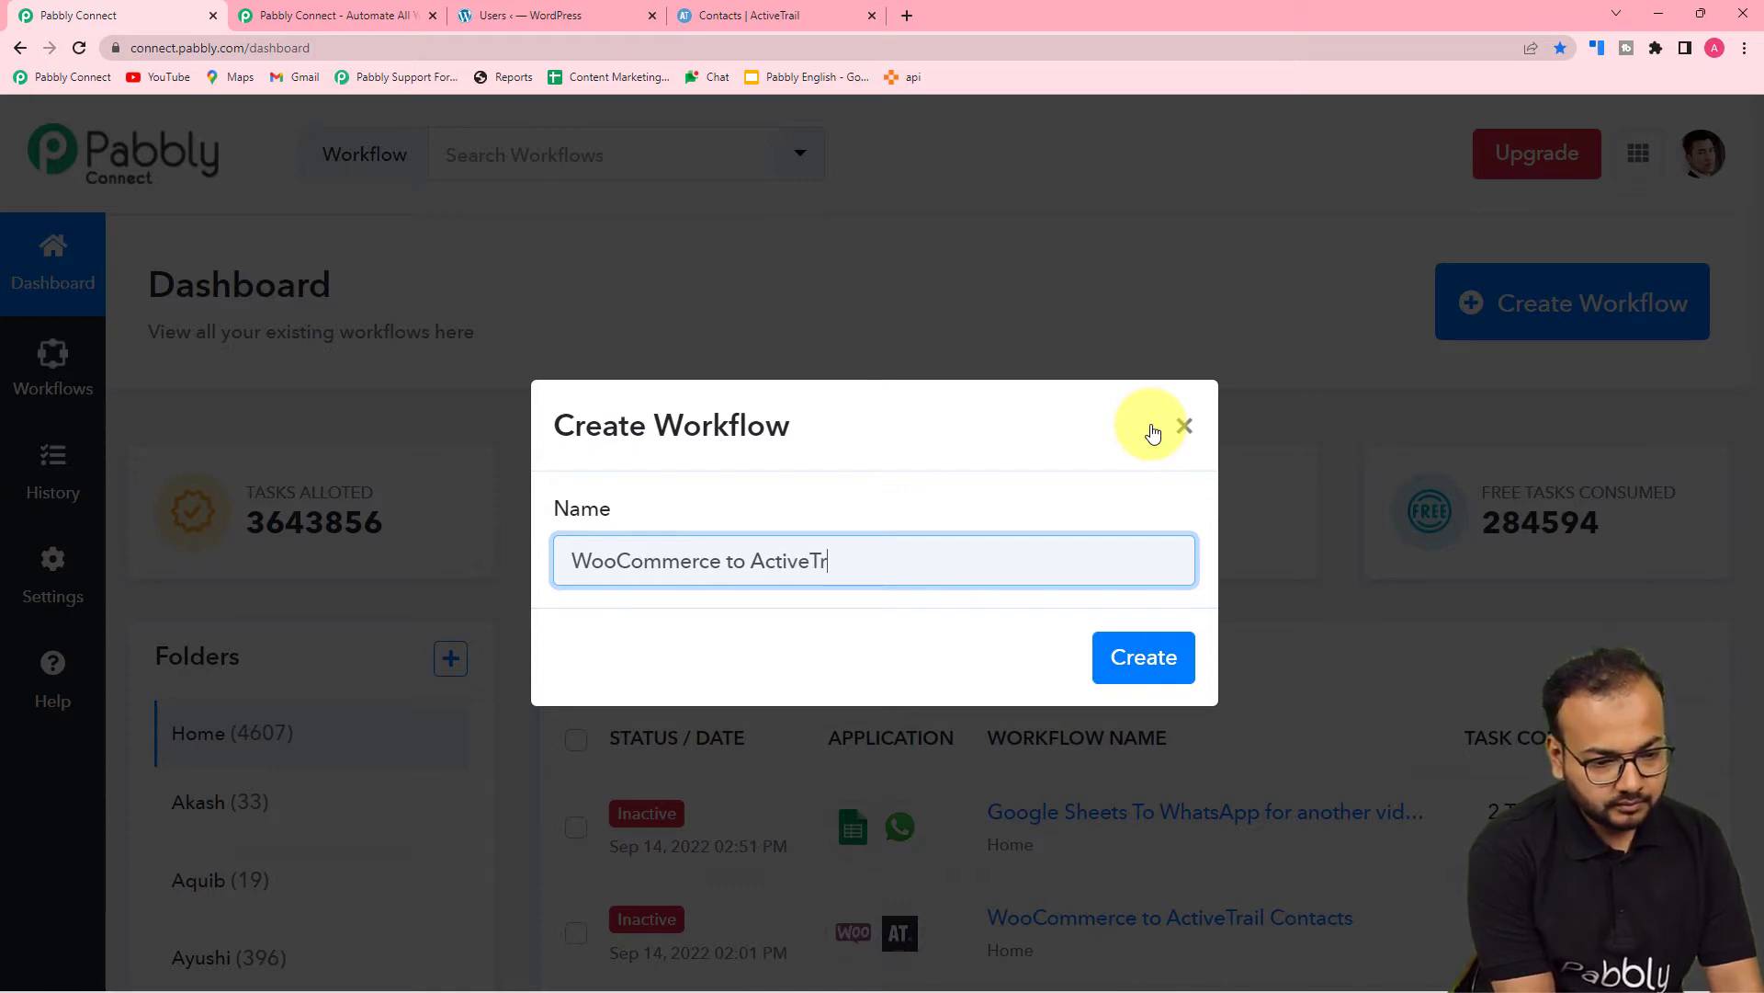
pyautogui.write('ail A')
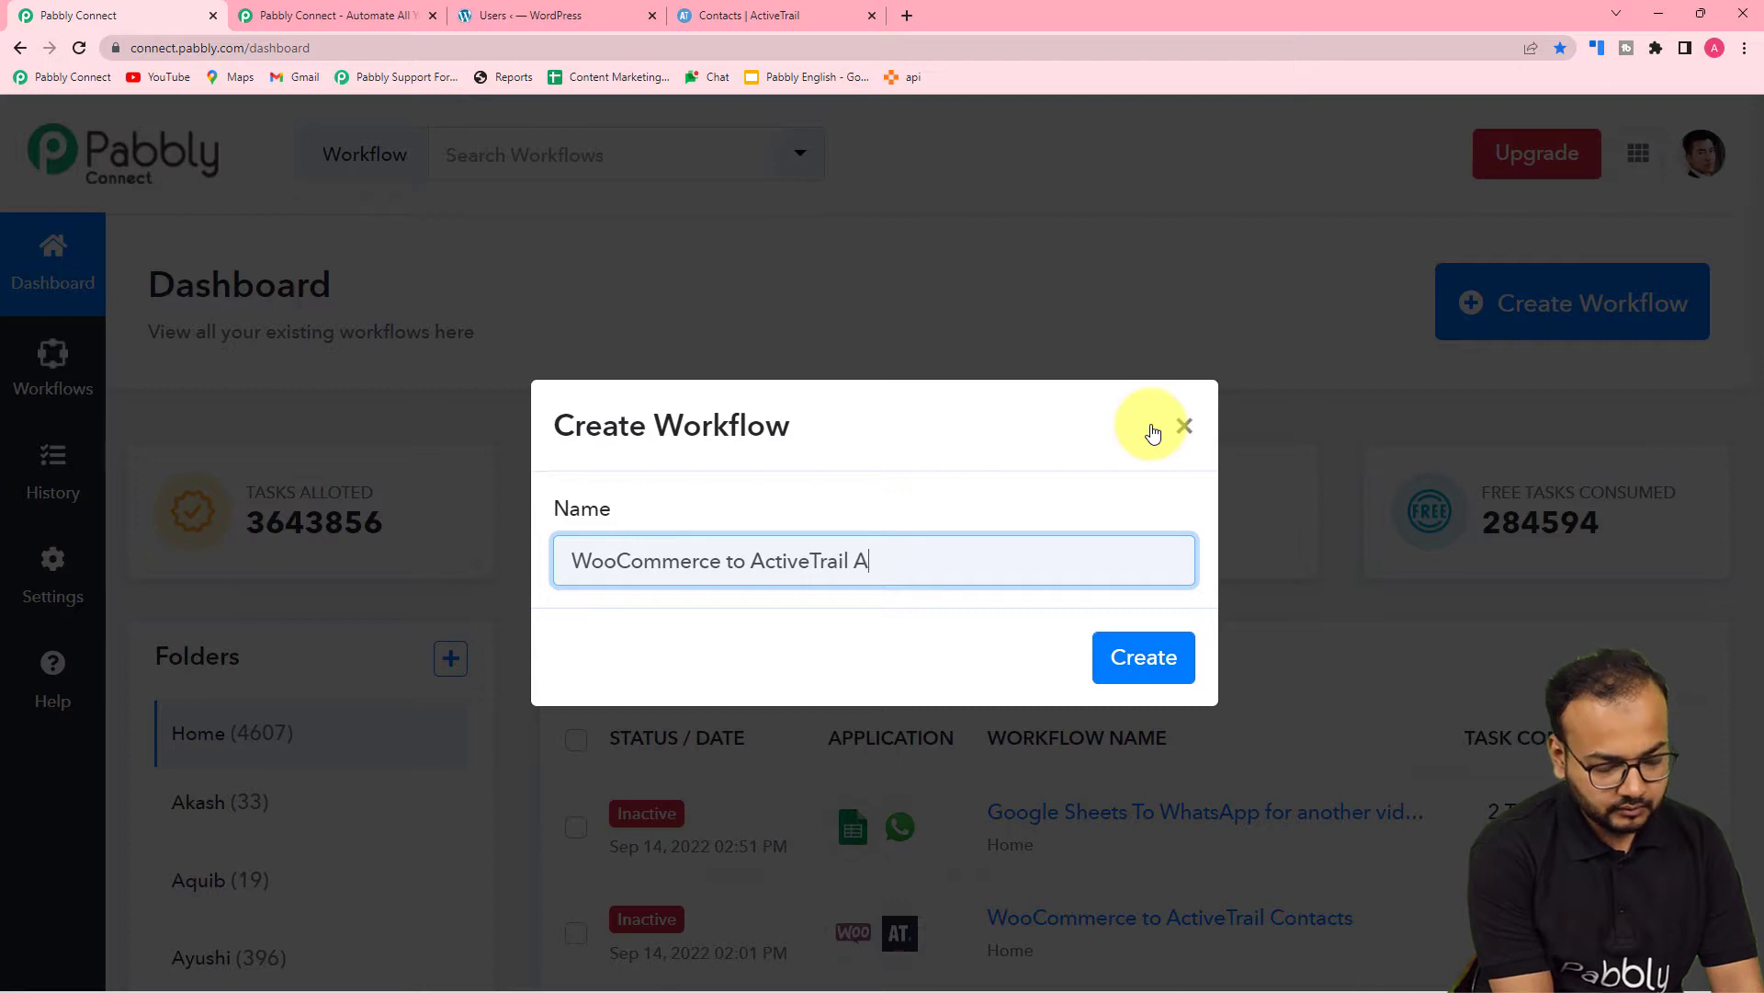
pyautogui.write('utomation')
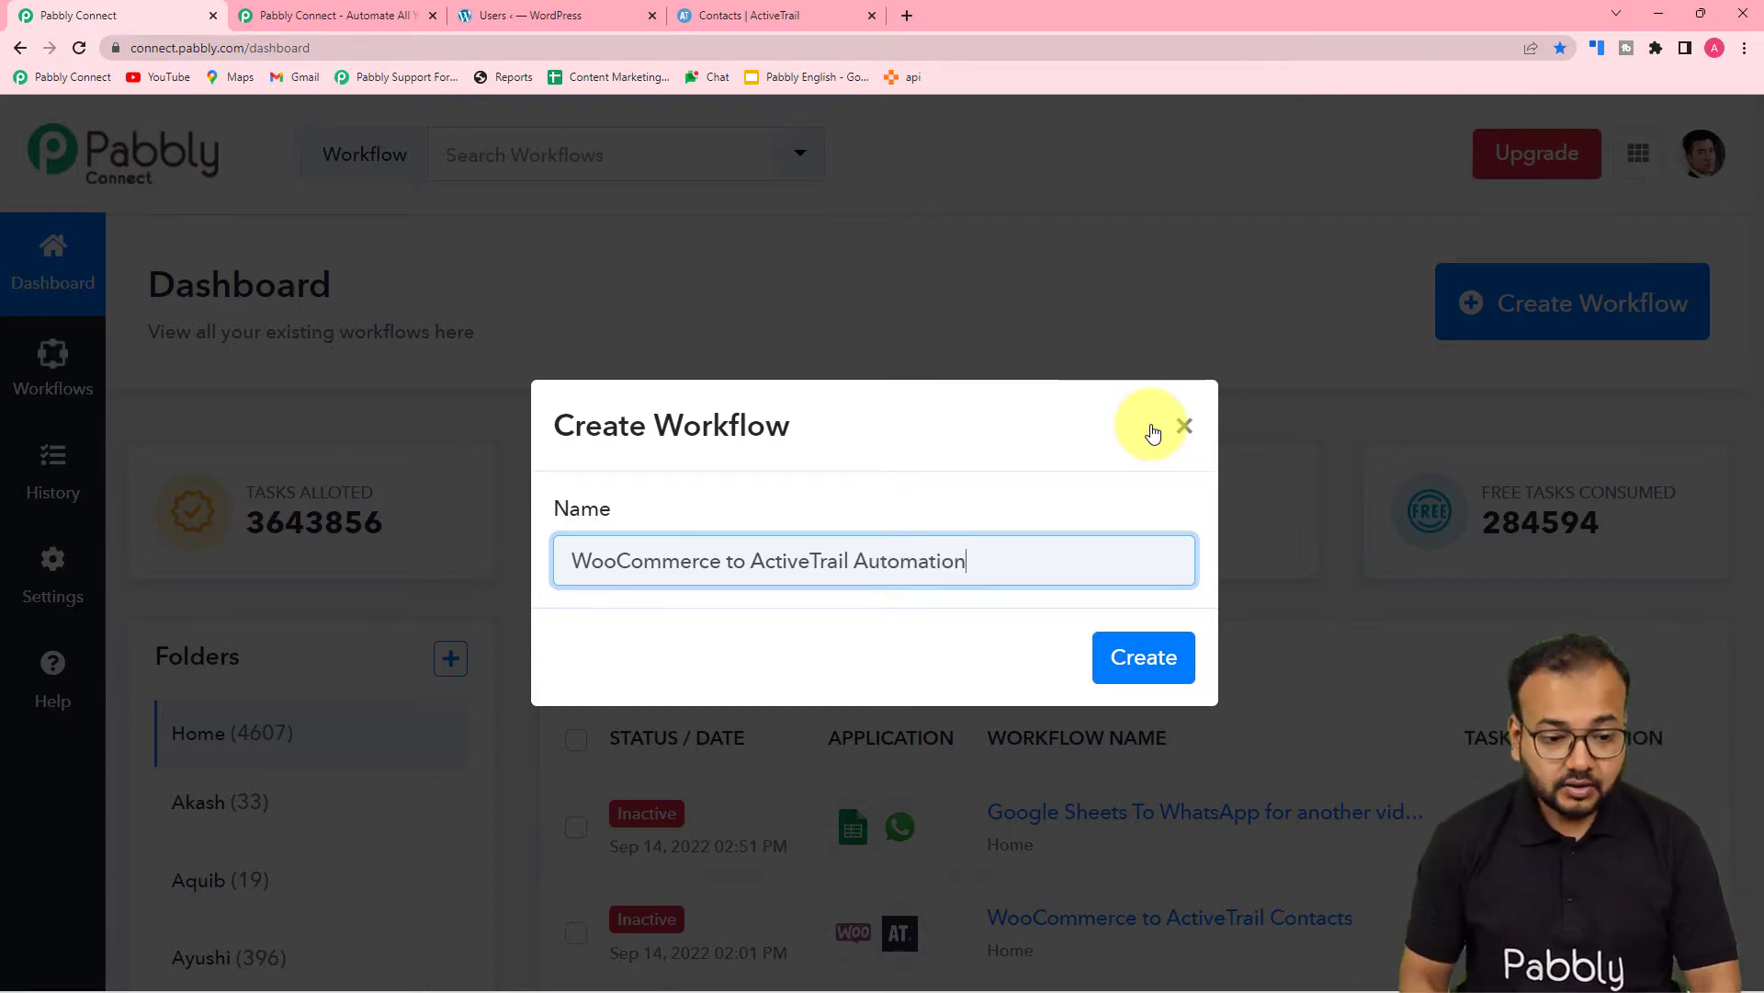
pyautogui.click(1121, 666)
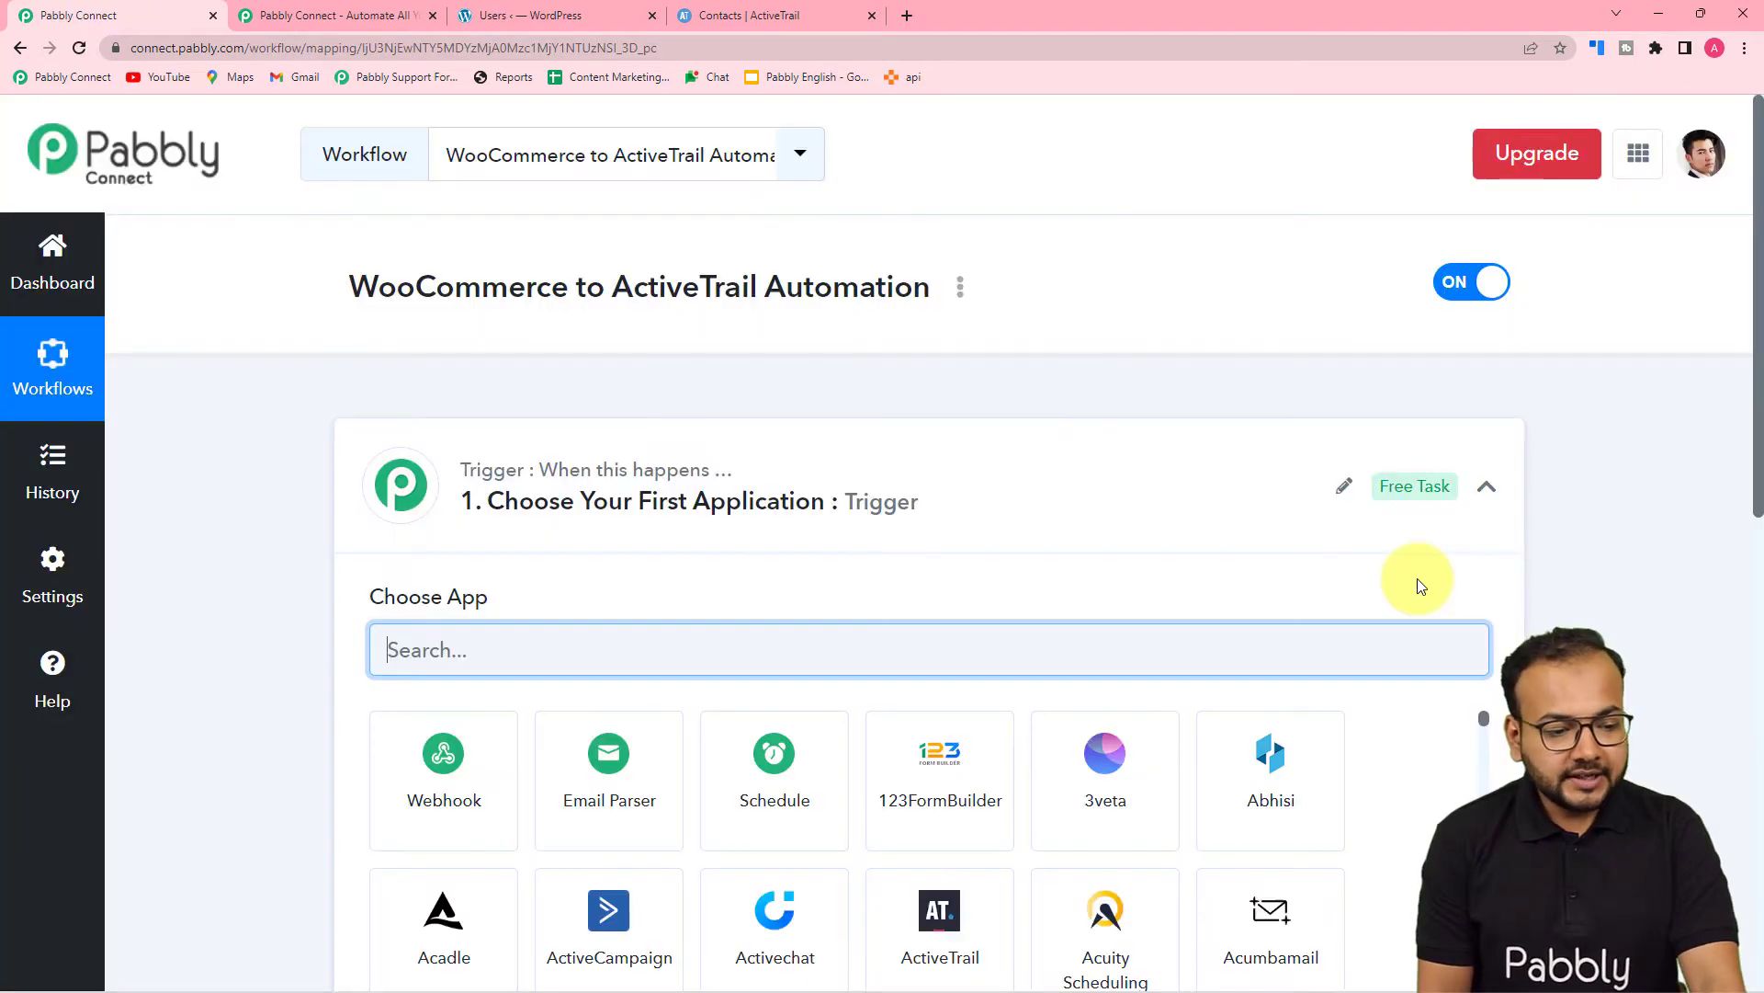
# Look over the workflow's trigger and action sections and the applications offered in each
pyautogui.click(1486, 486)
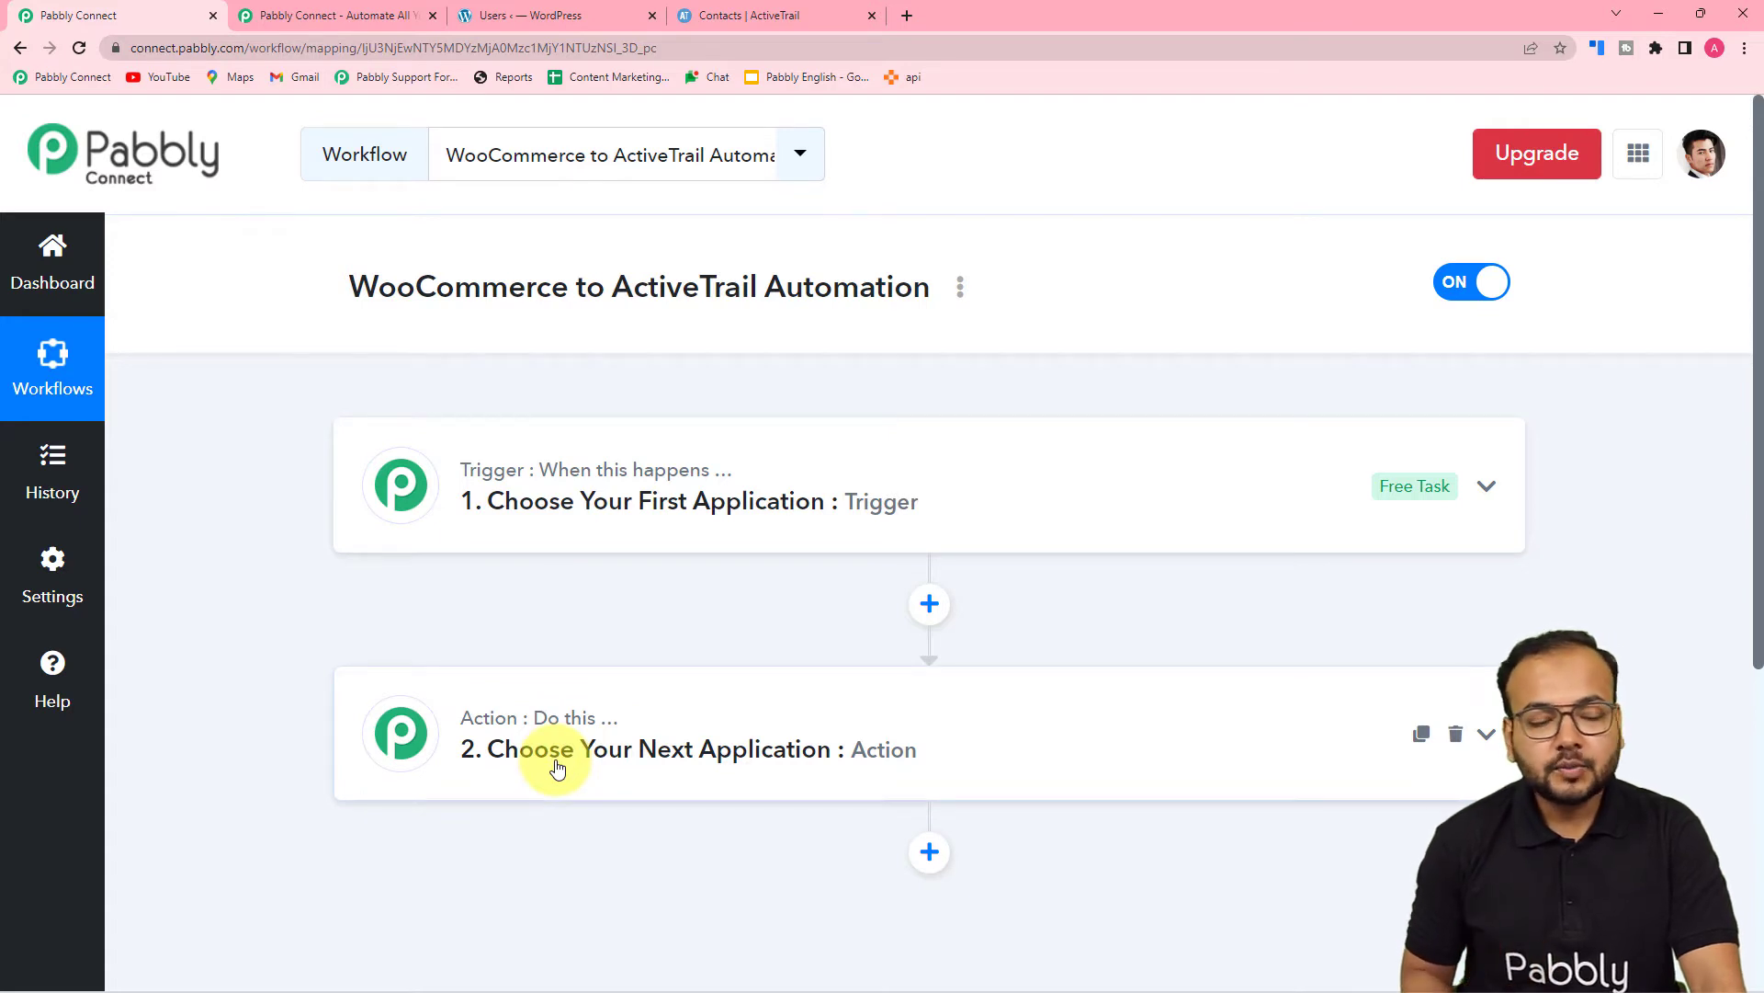
pyautogui.click(512, 531)
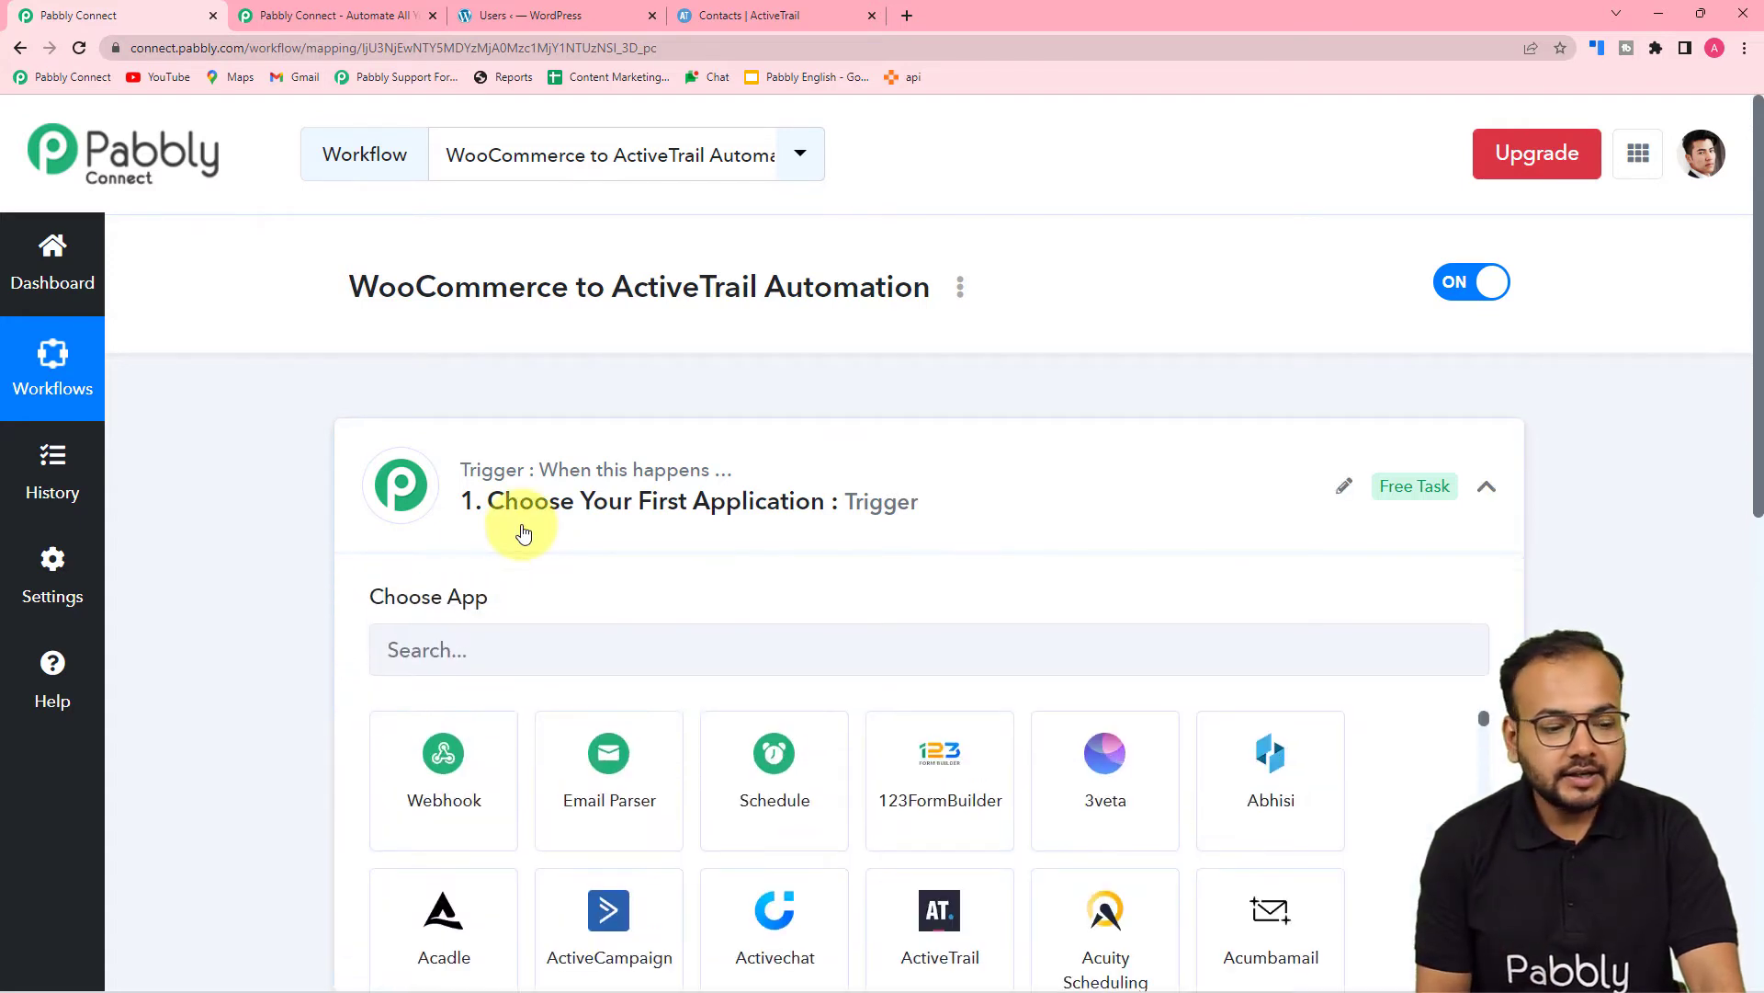
pyautogui.scroll(-1, 441, 542)
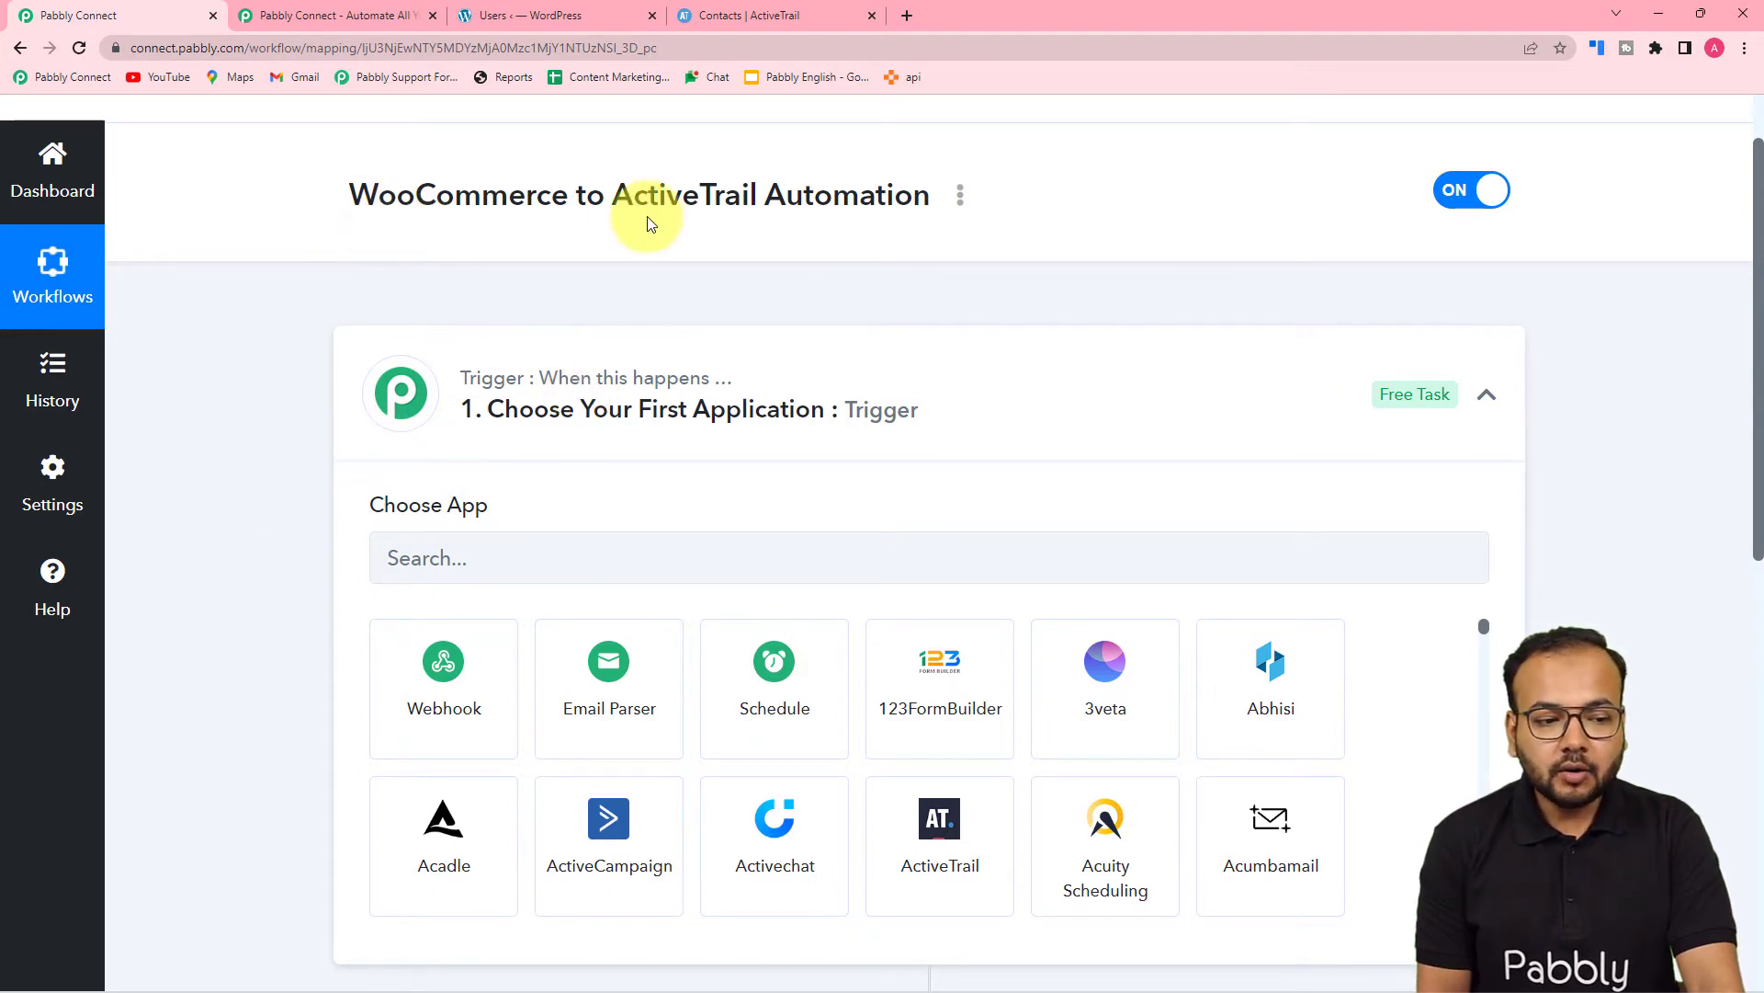
pyautogui.scroll(-2, 350, 347)
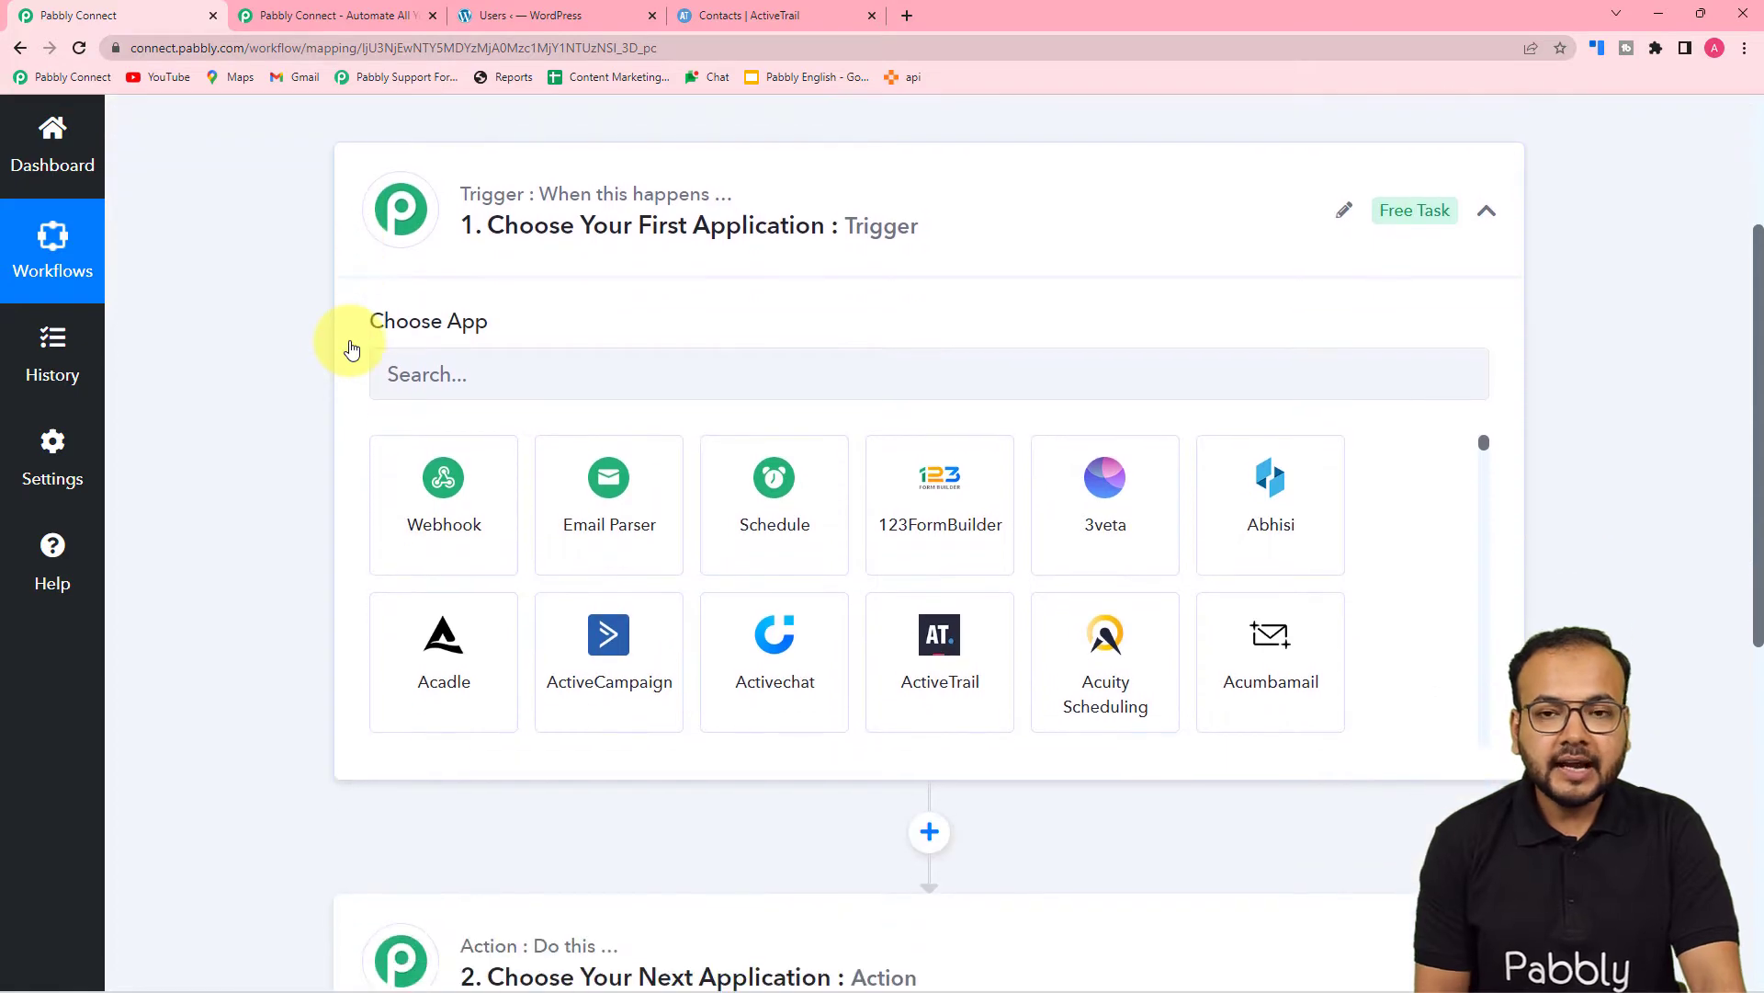
pyautogui.scroll(2, 352, 347)
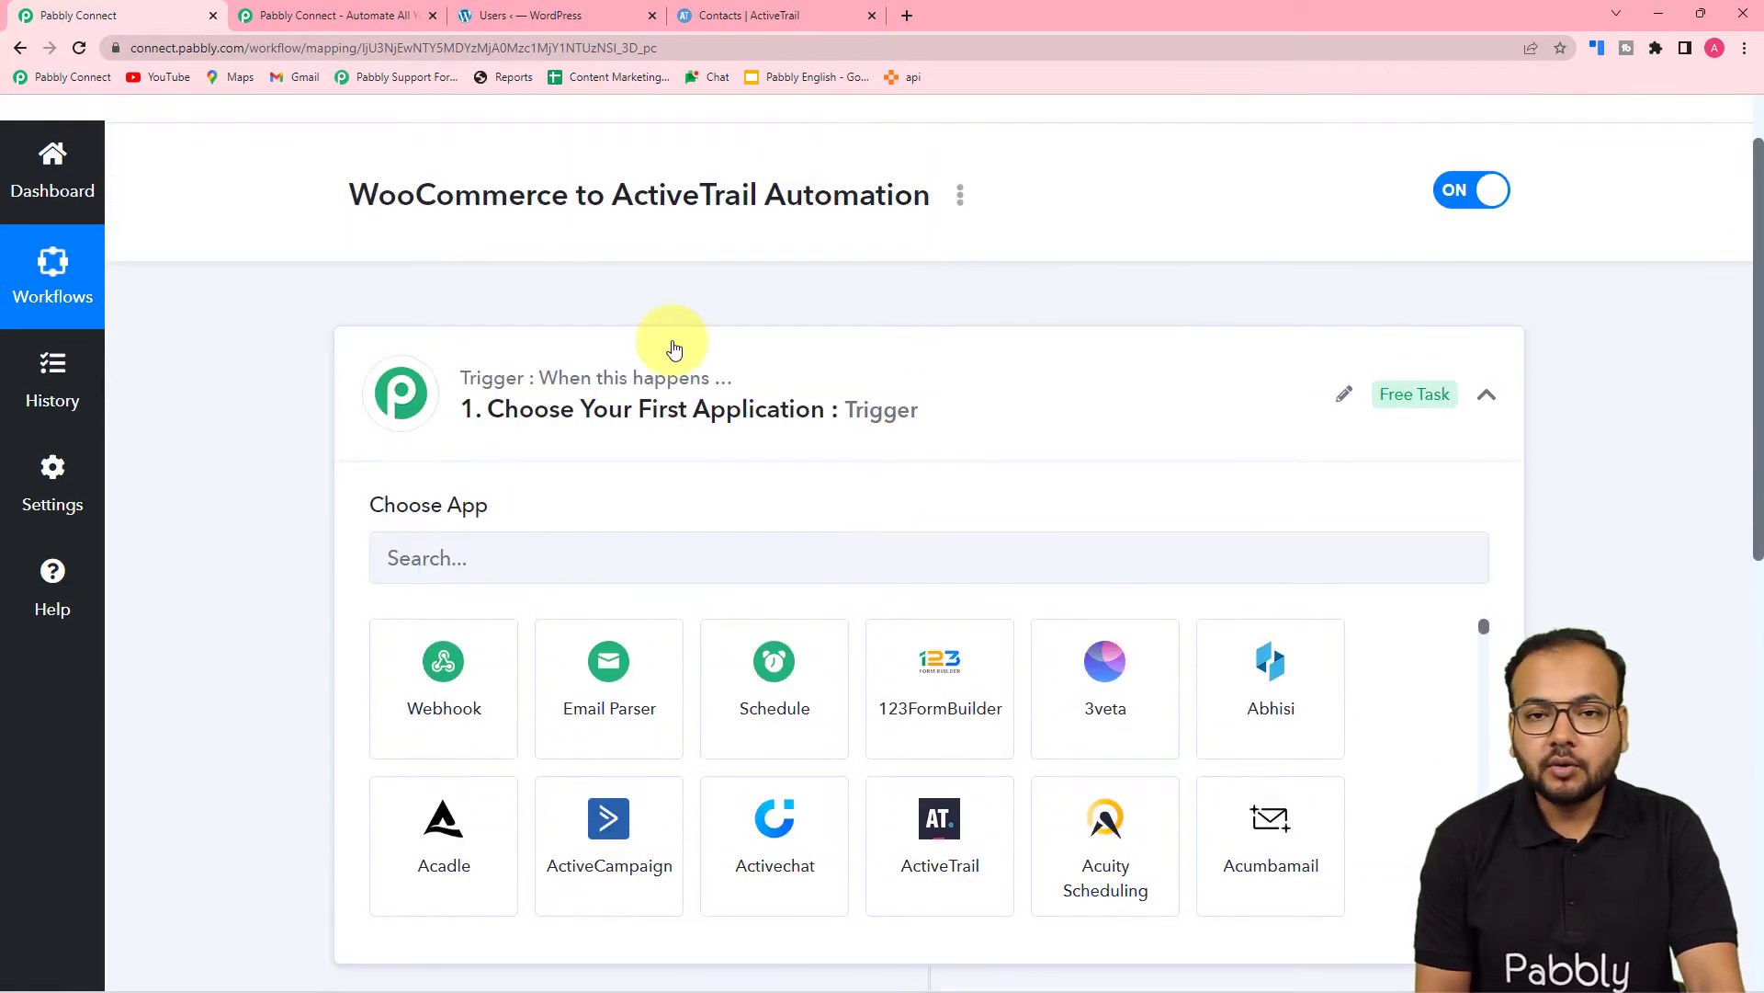
pyautogui.scroll(-6, 339, 390)
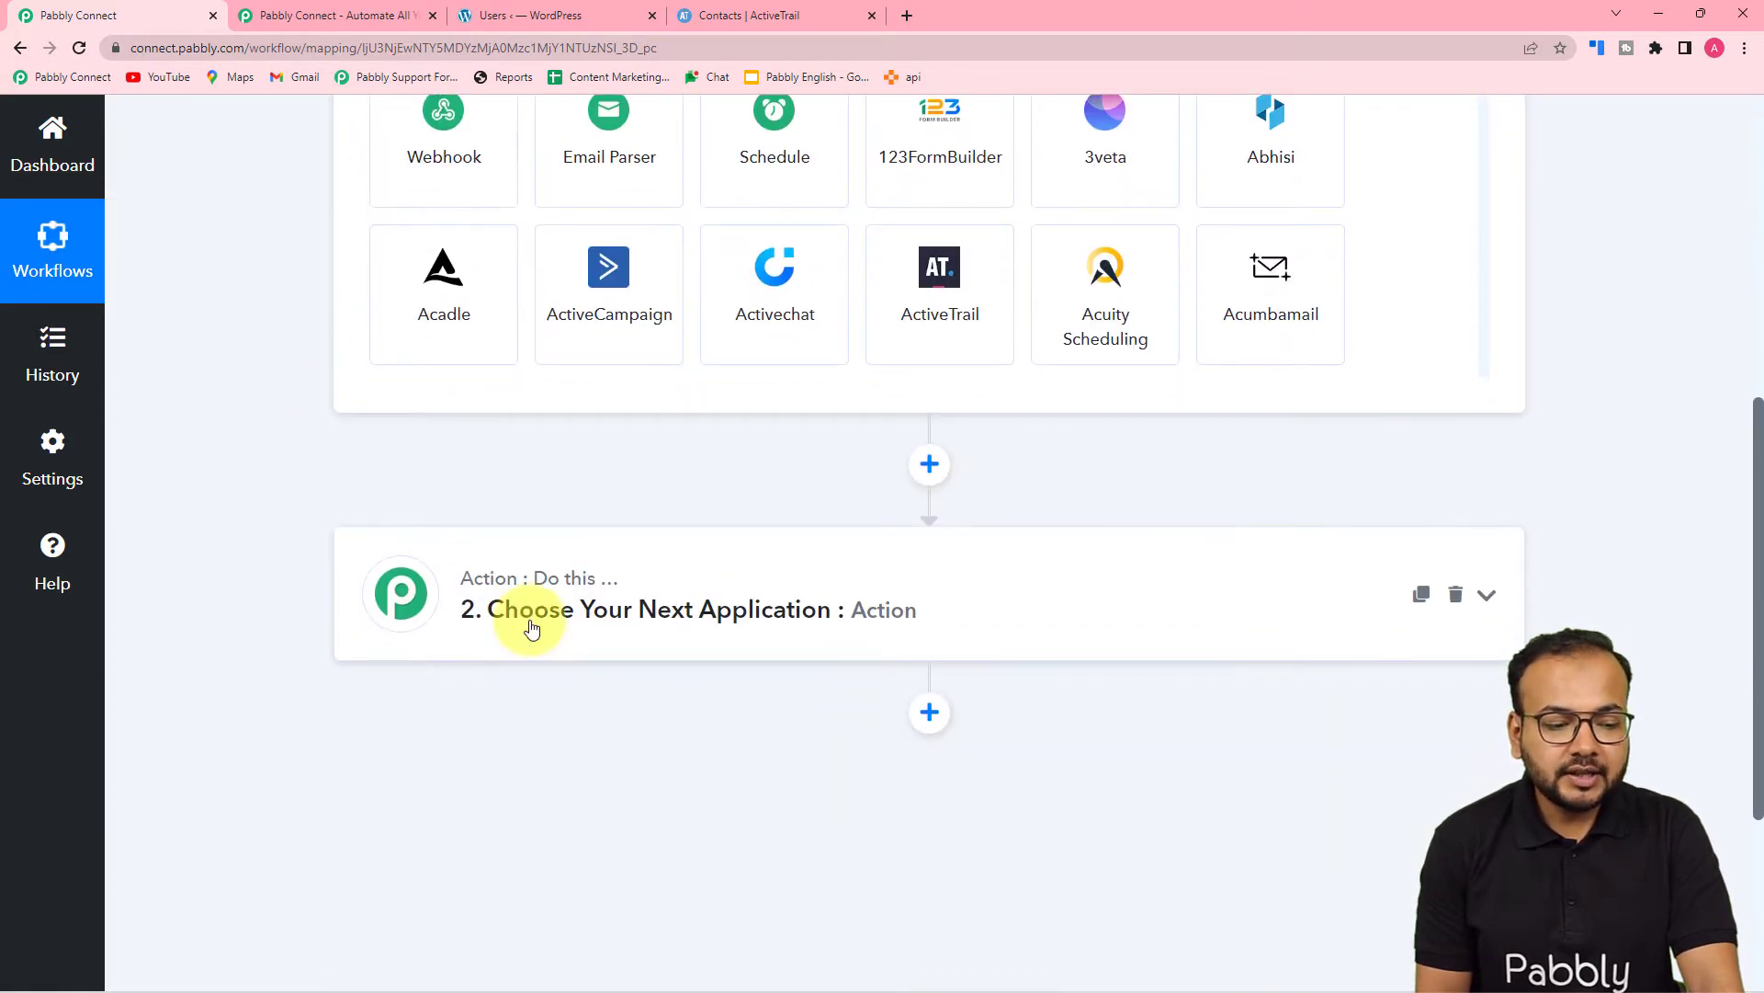
pyautogui.click(531, 628)
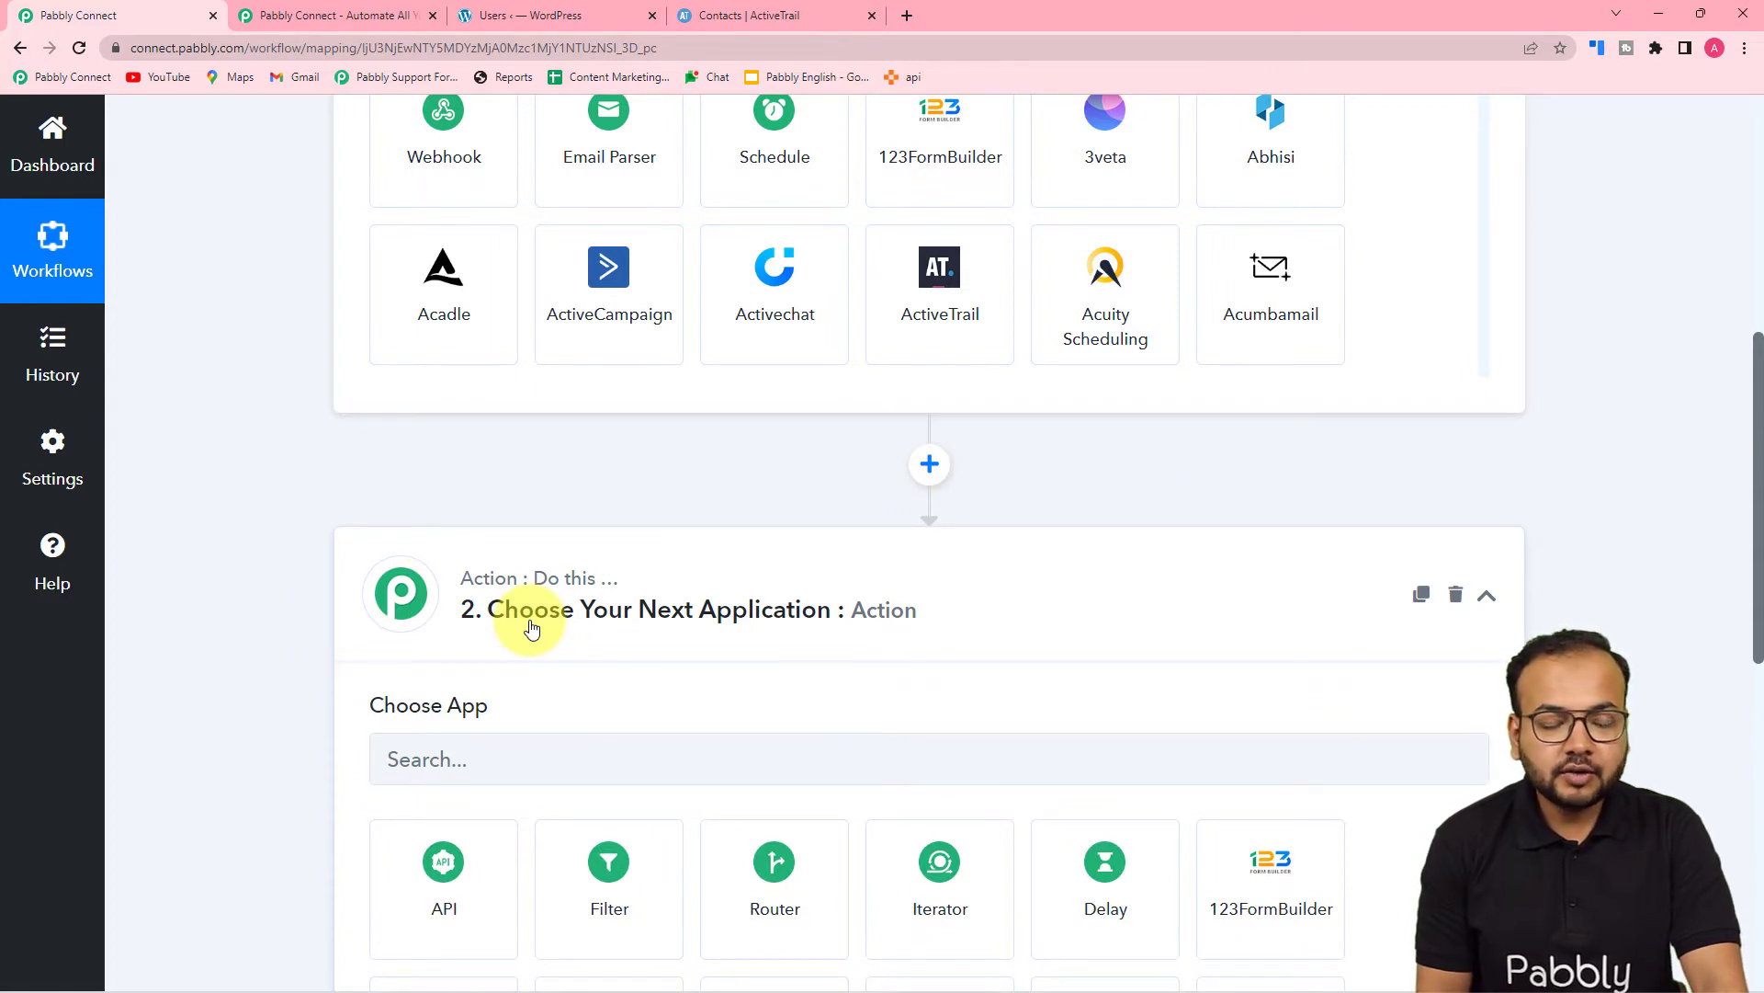
# Set the trigger to WooCommerce with the New Customer Created event and copy its webhook URL
pyautogui.scroll(3, 538, 625)
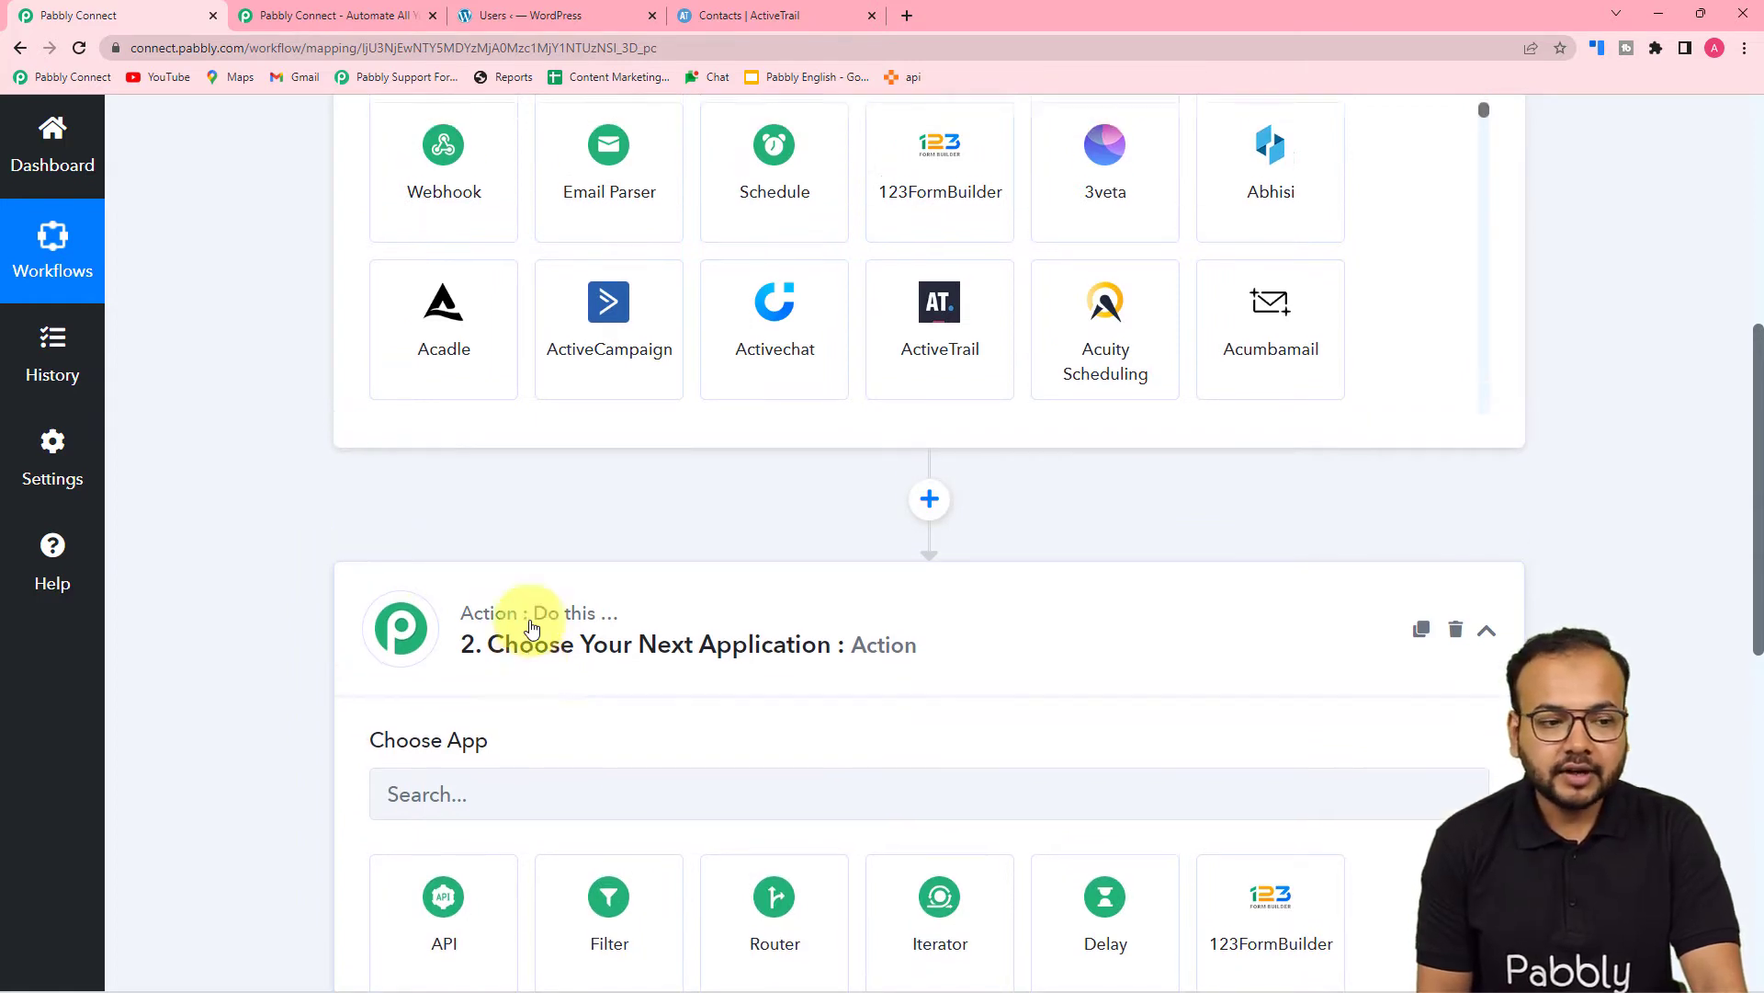
pyautogui.click(569, 283)
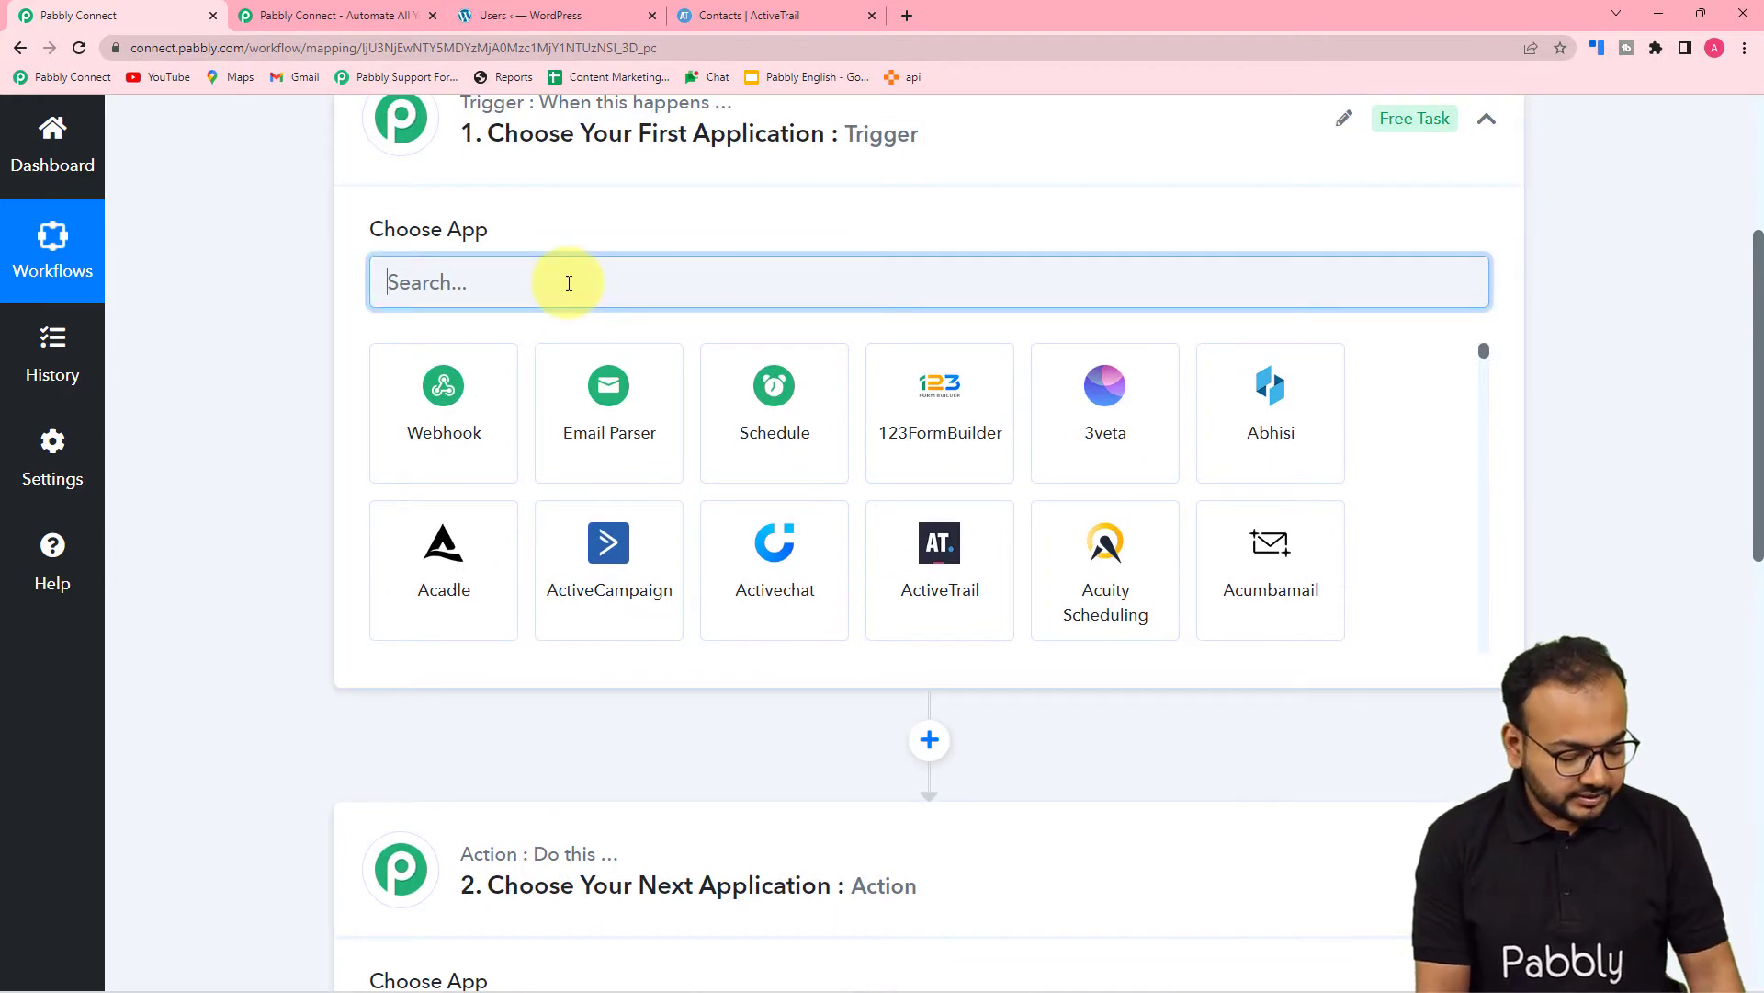
pyautogui.write('woo')
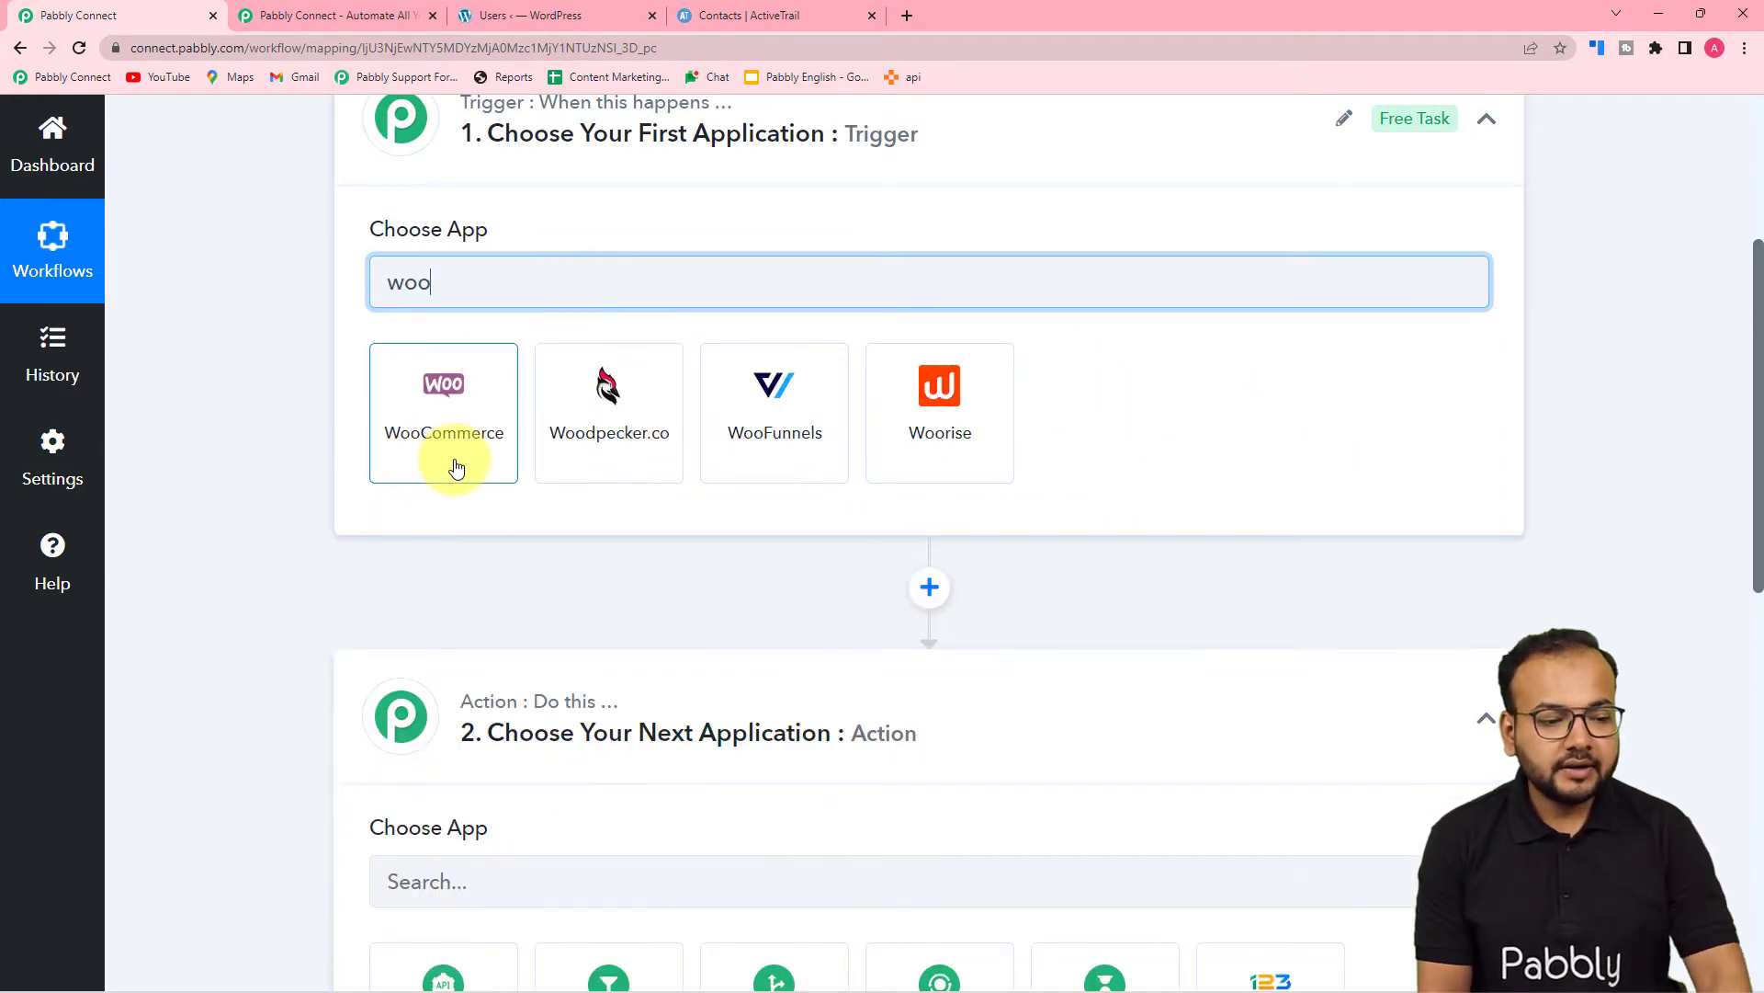
pyautogui.click(457, 469)
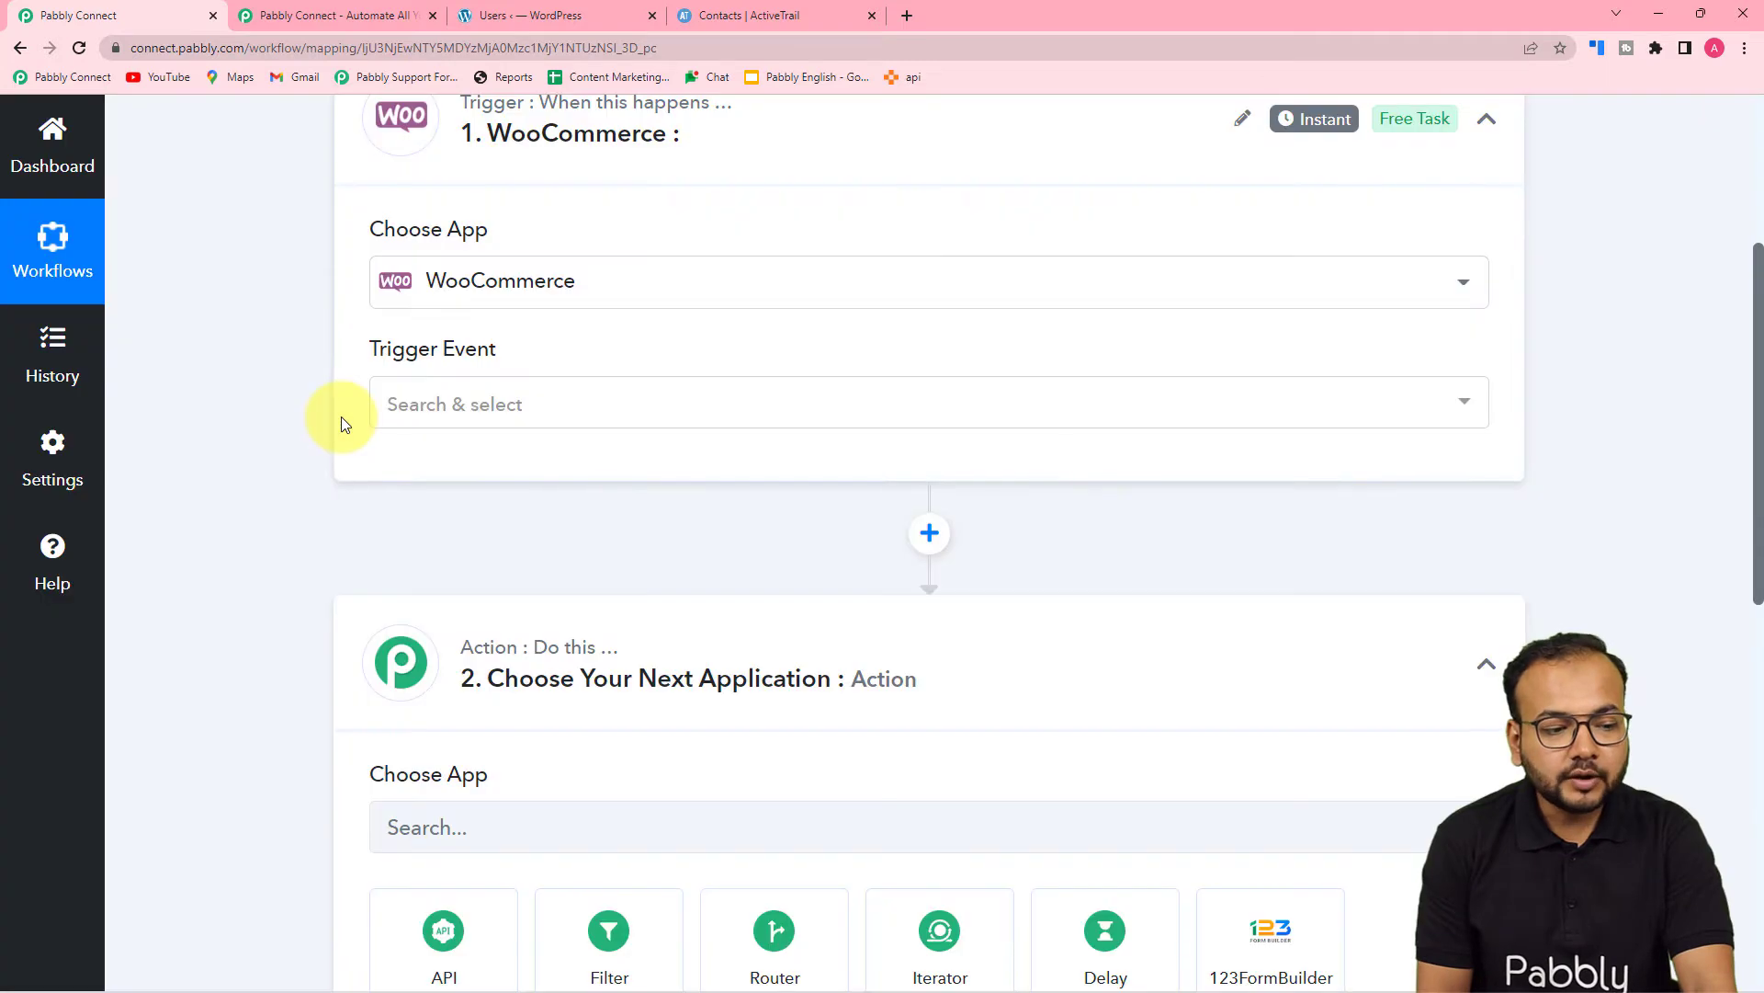
pyautogui.click(433, 405)
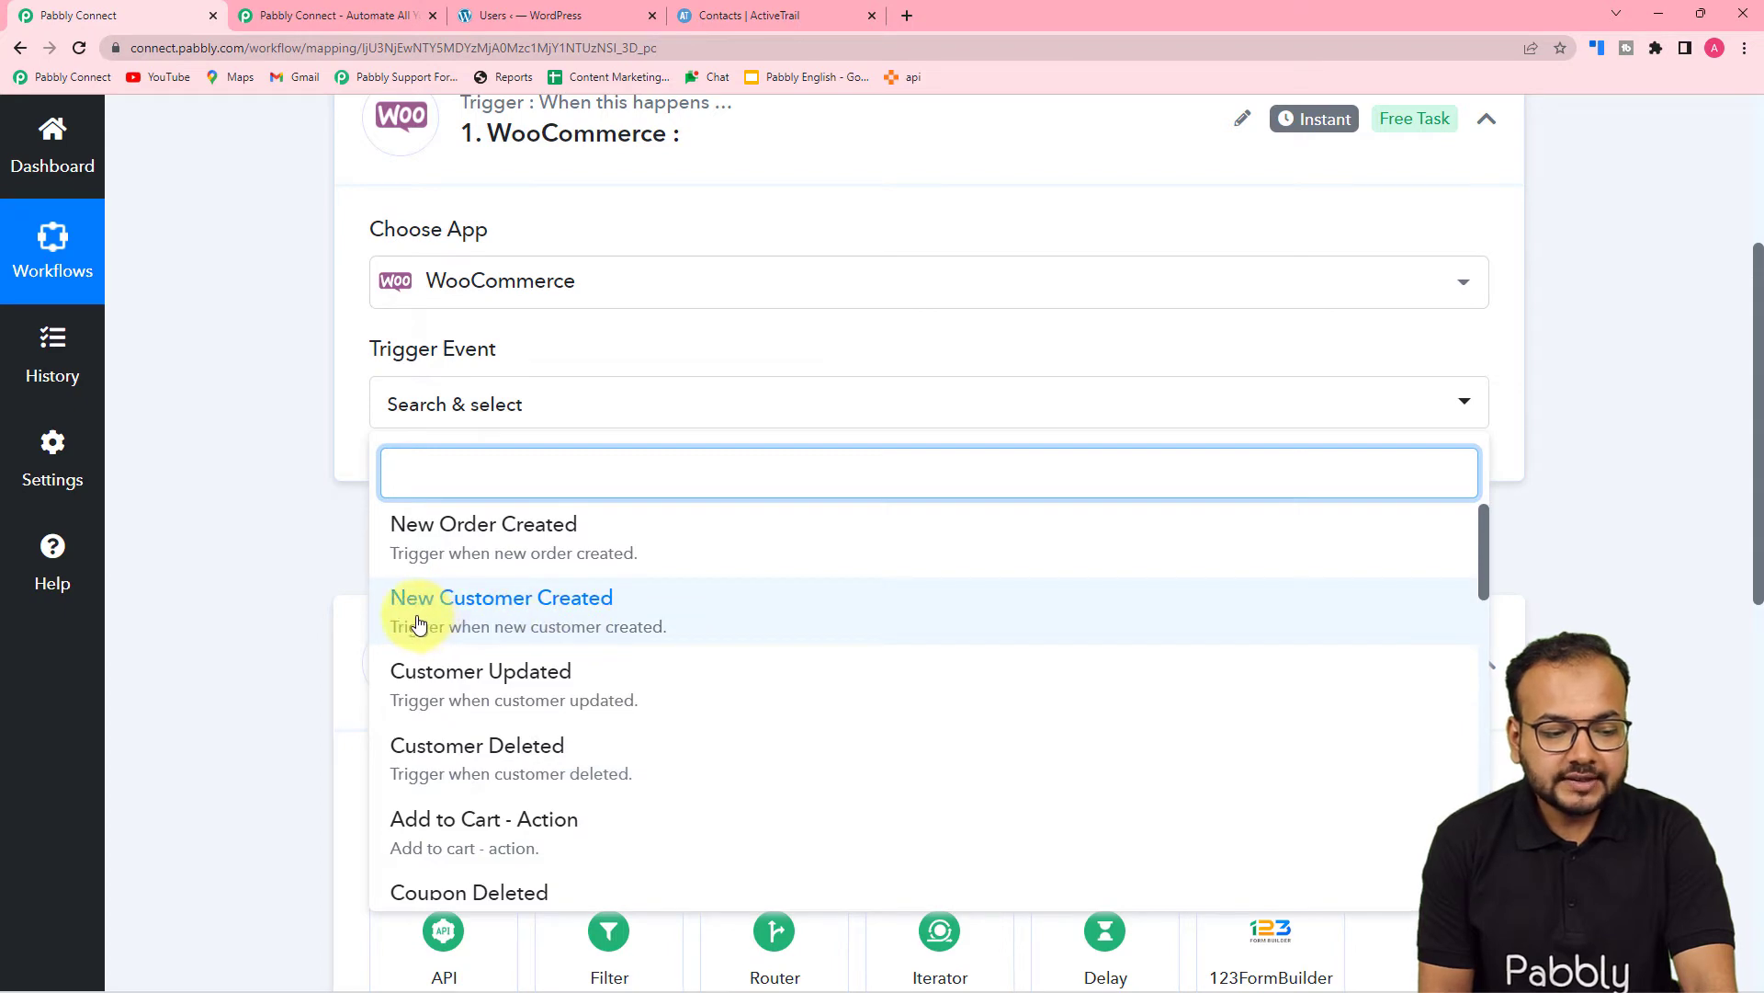
pyautogui.click(520, 614)
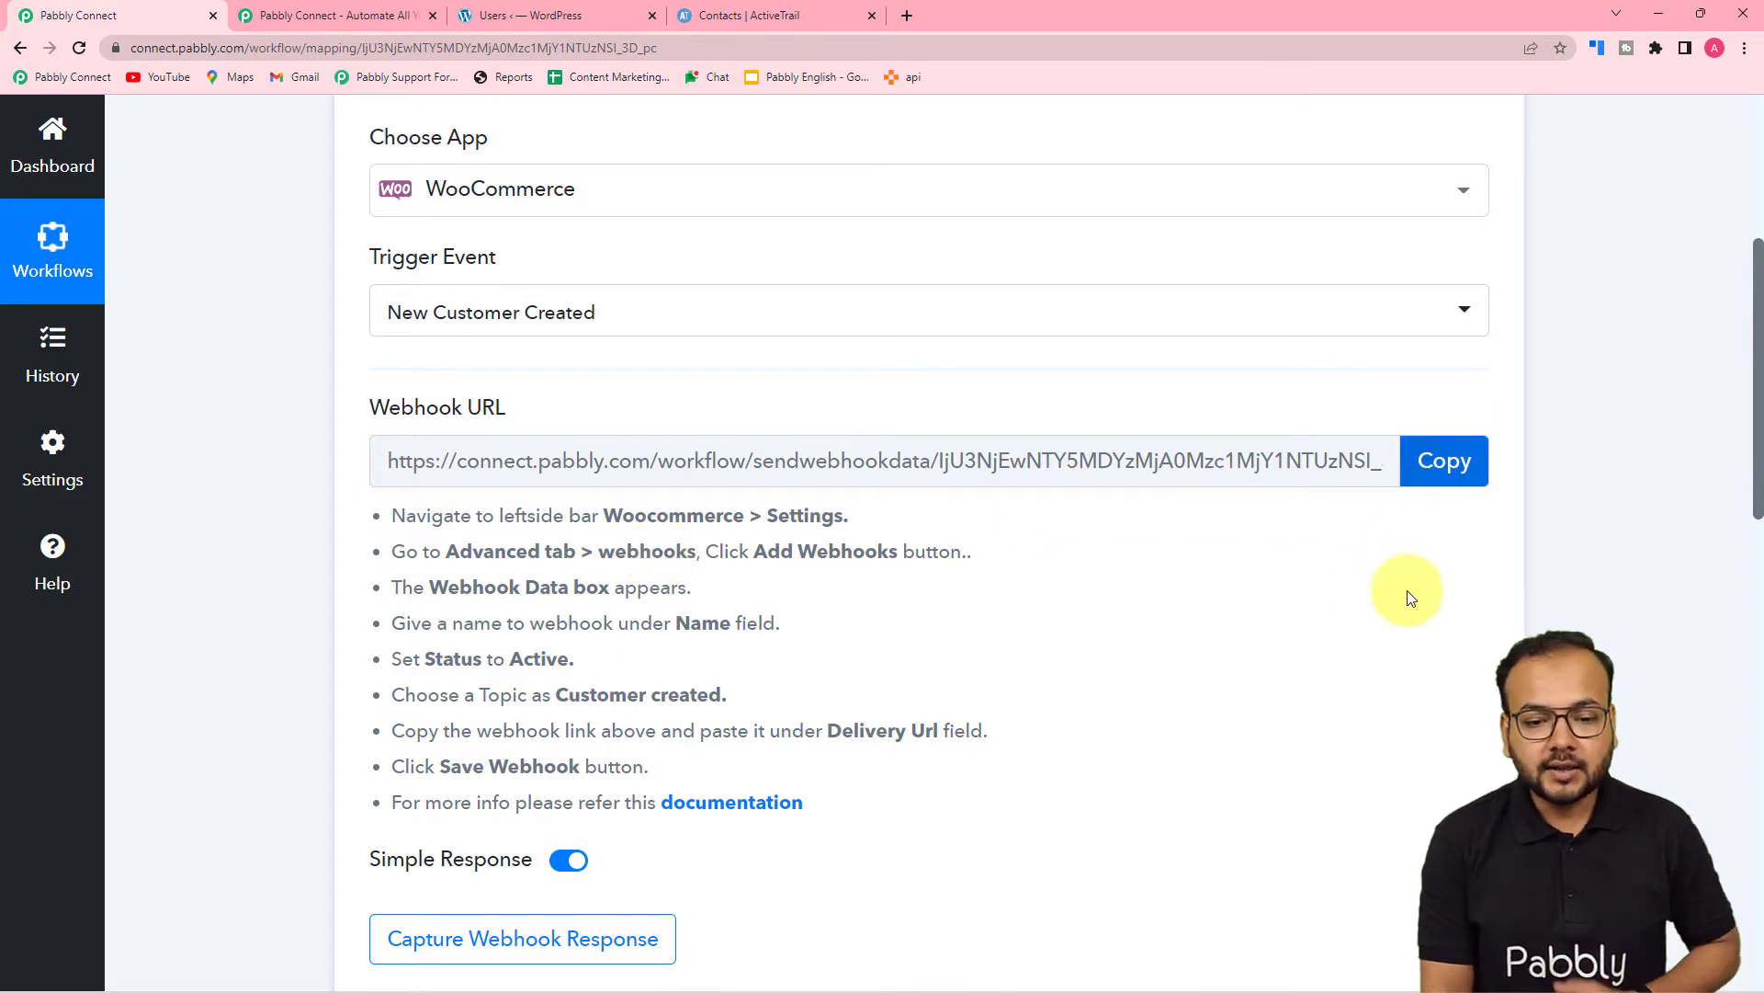
pyautogui.click(1443, 461)
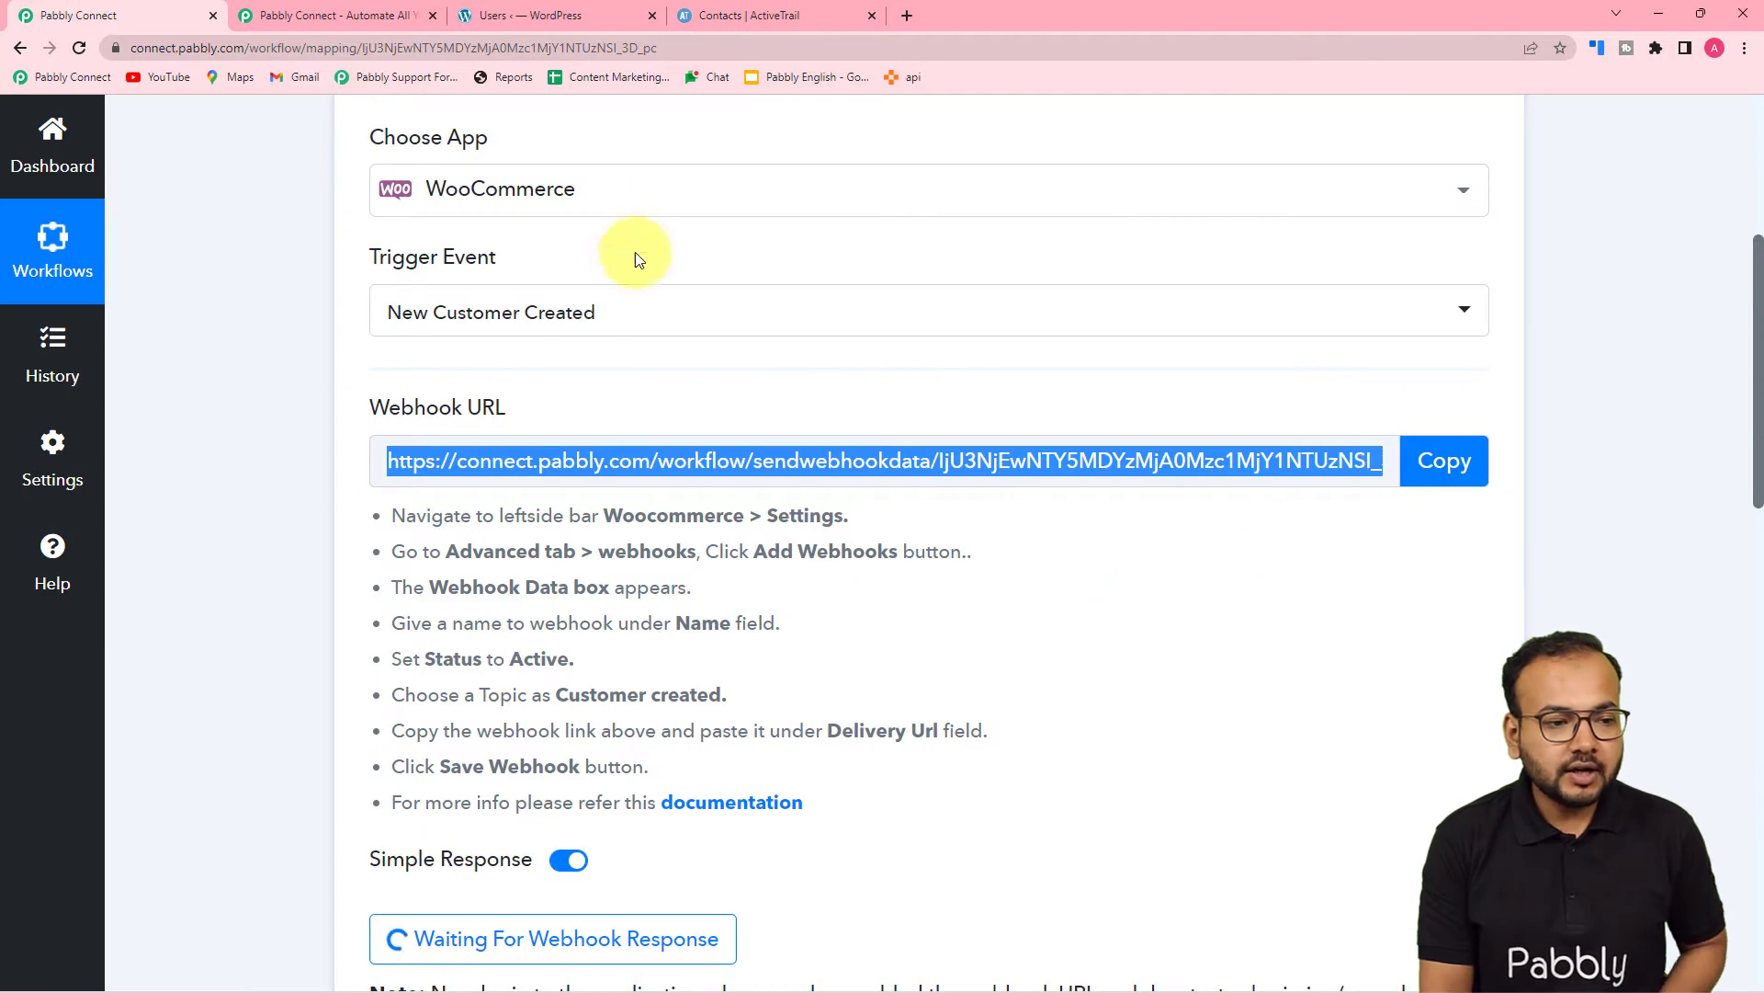
# Switch to the WordPress admin site and open the WooCommerce settings
pyautogui.click(523, 16)
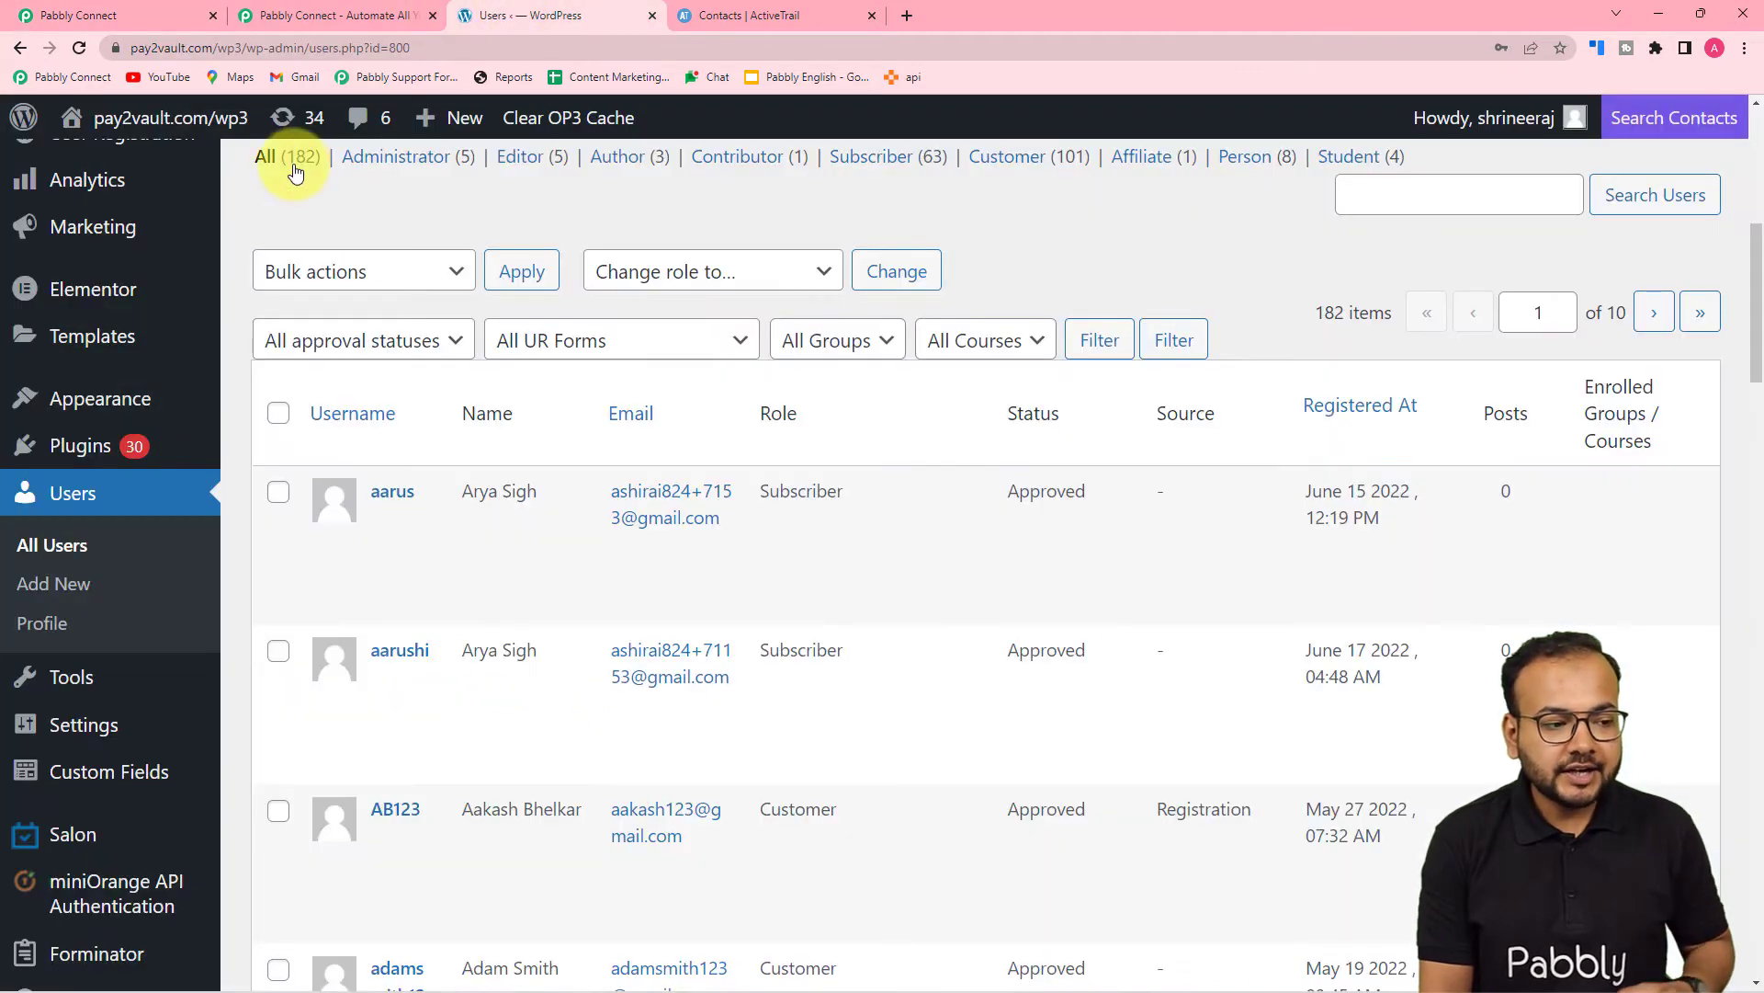
pyautogui.moveTo(154, 414)
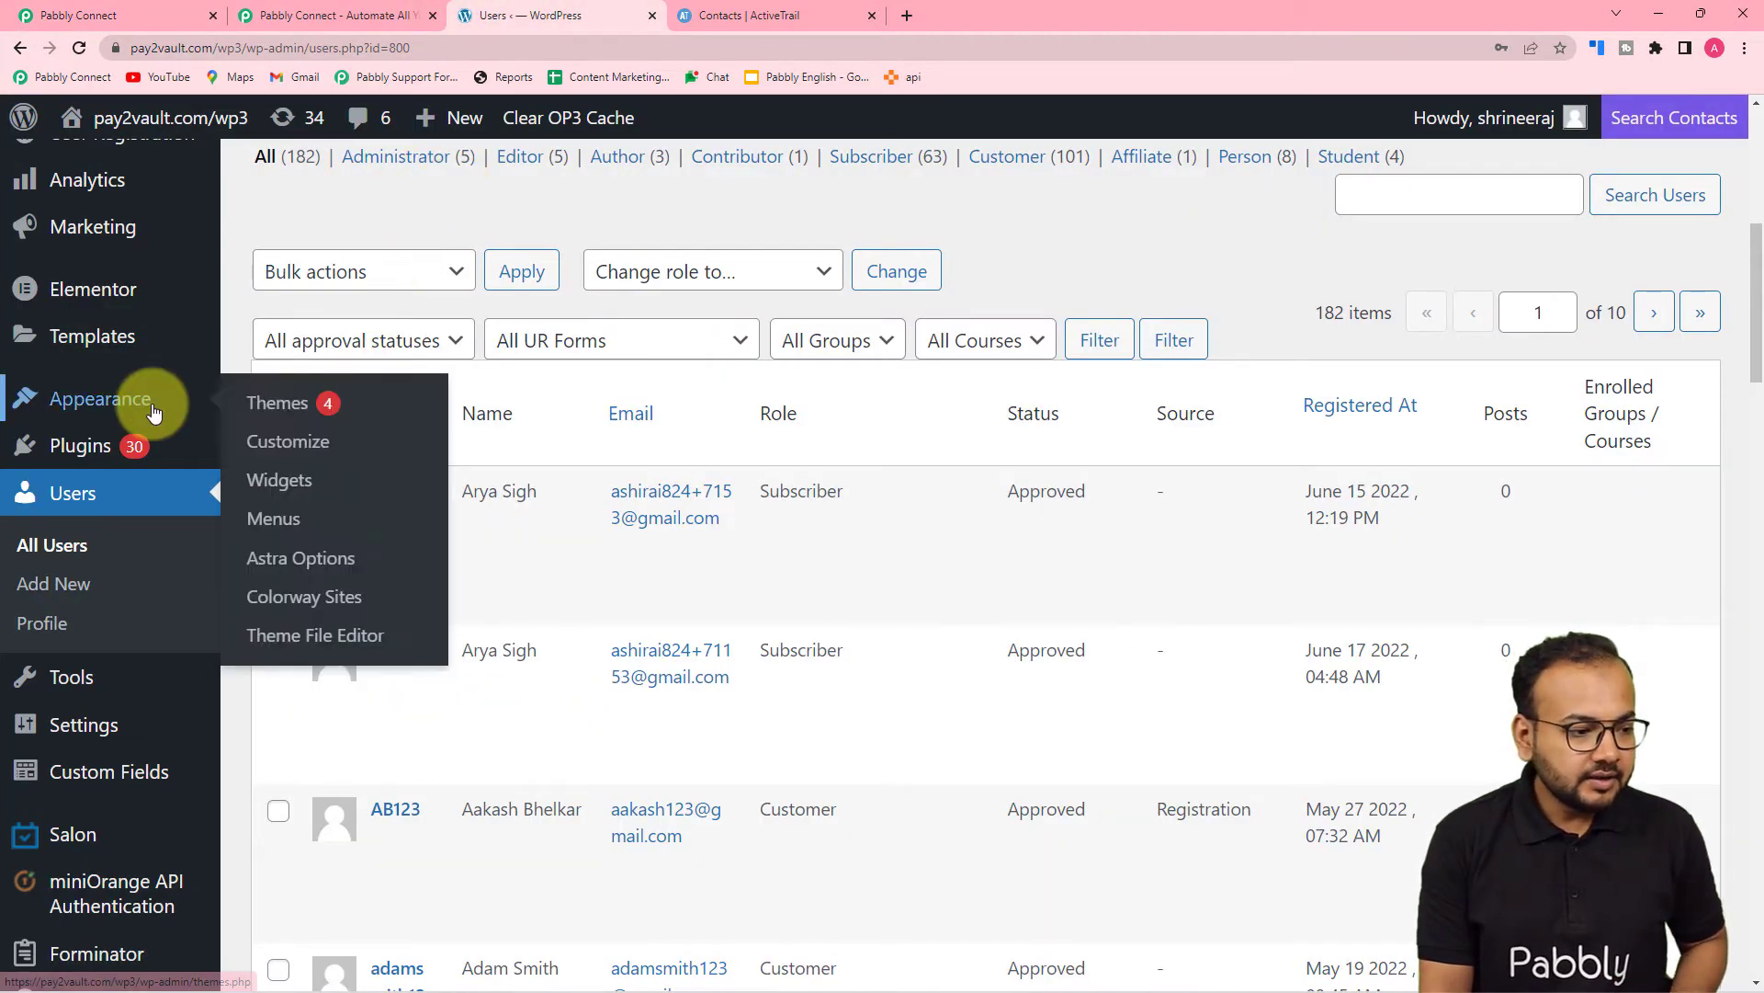
pyautogui.scroll(3, 153, 409)
pyautogui.moveTo(120, 319)
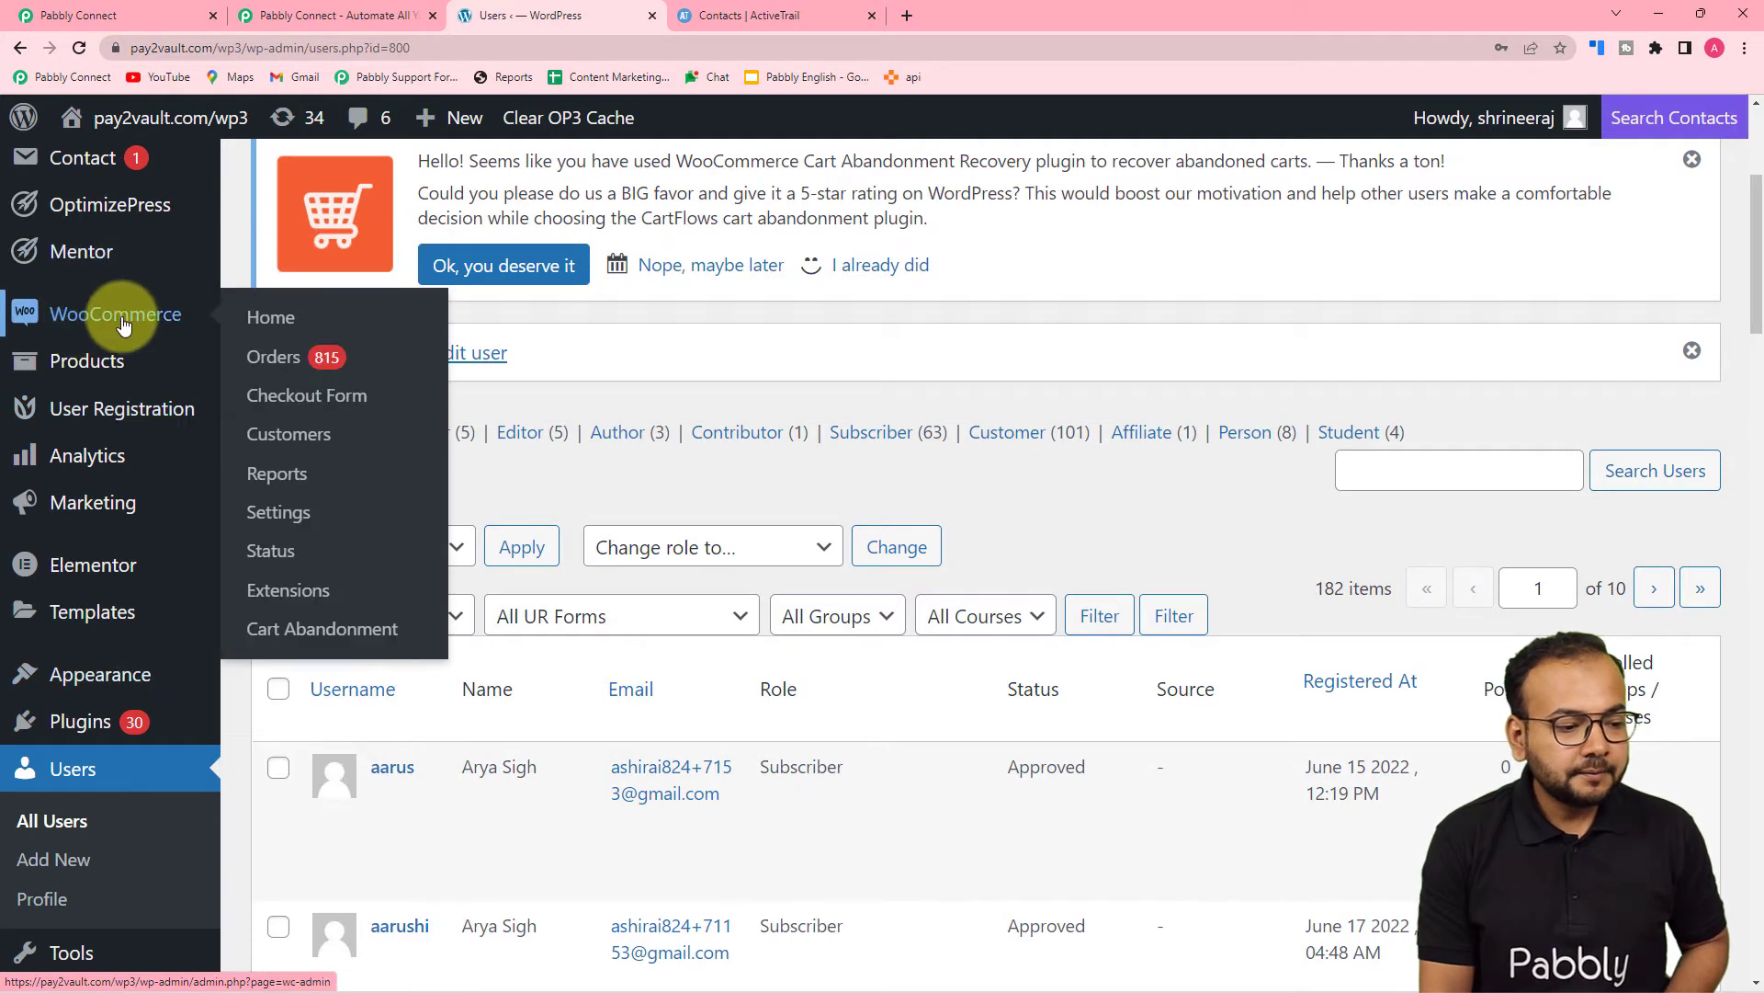
pyautogui.click(291, 515)
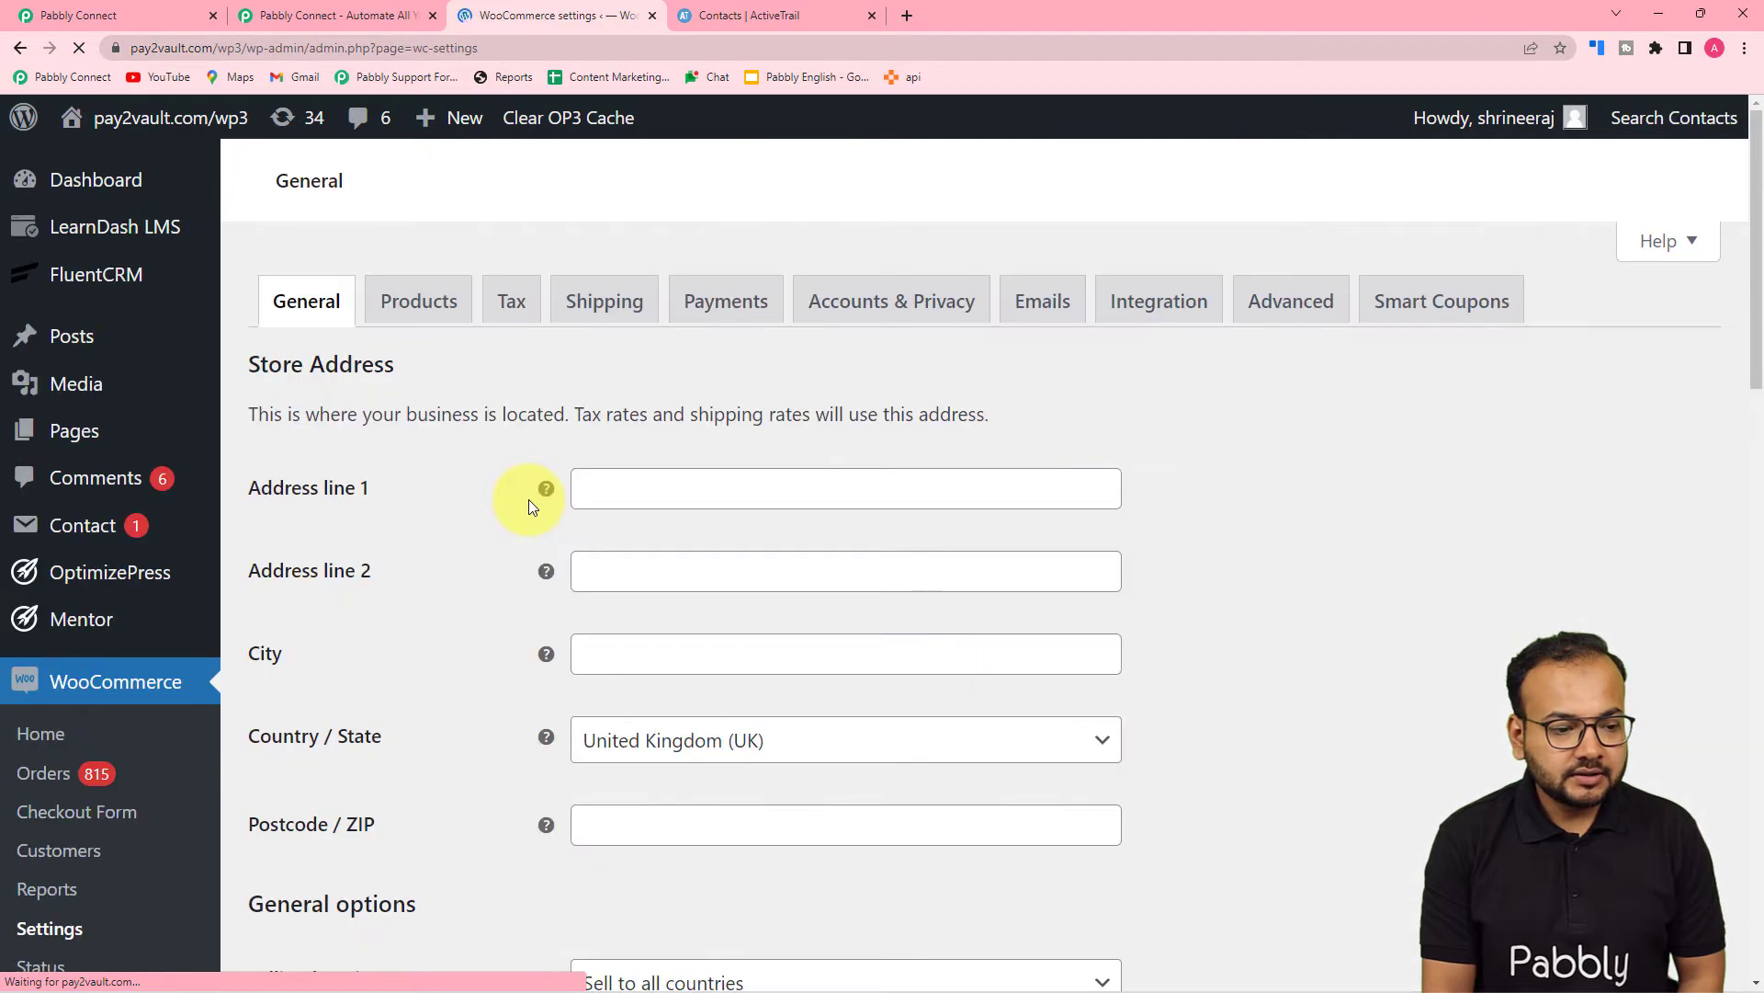
# Go to the Webhooks section of the Advanced WooCommerce settings and add a new webhook
pyautogui.scroll(-2, 529, 499)
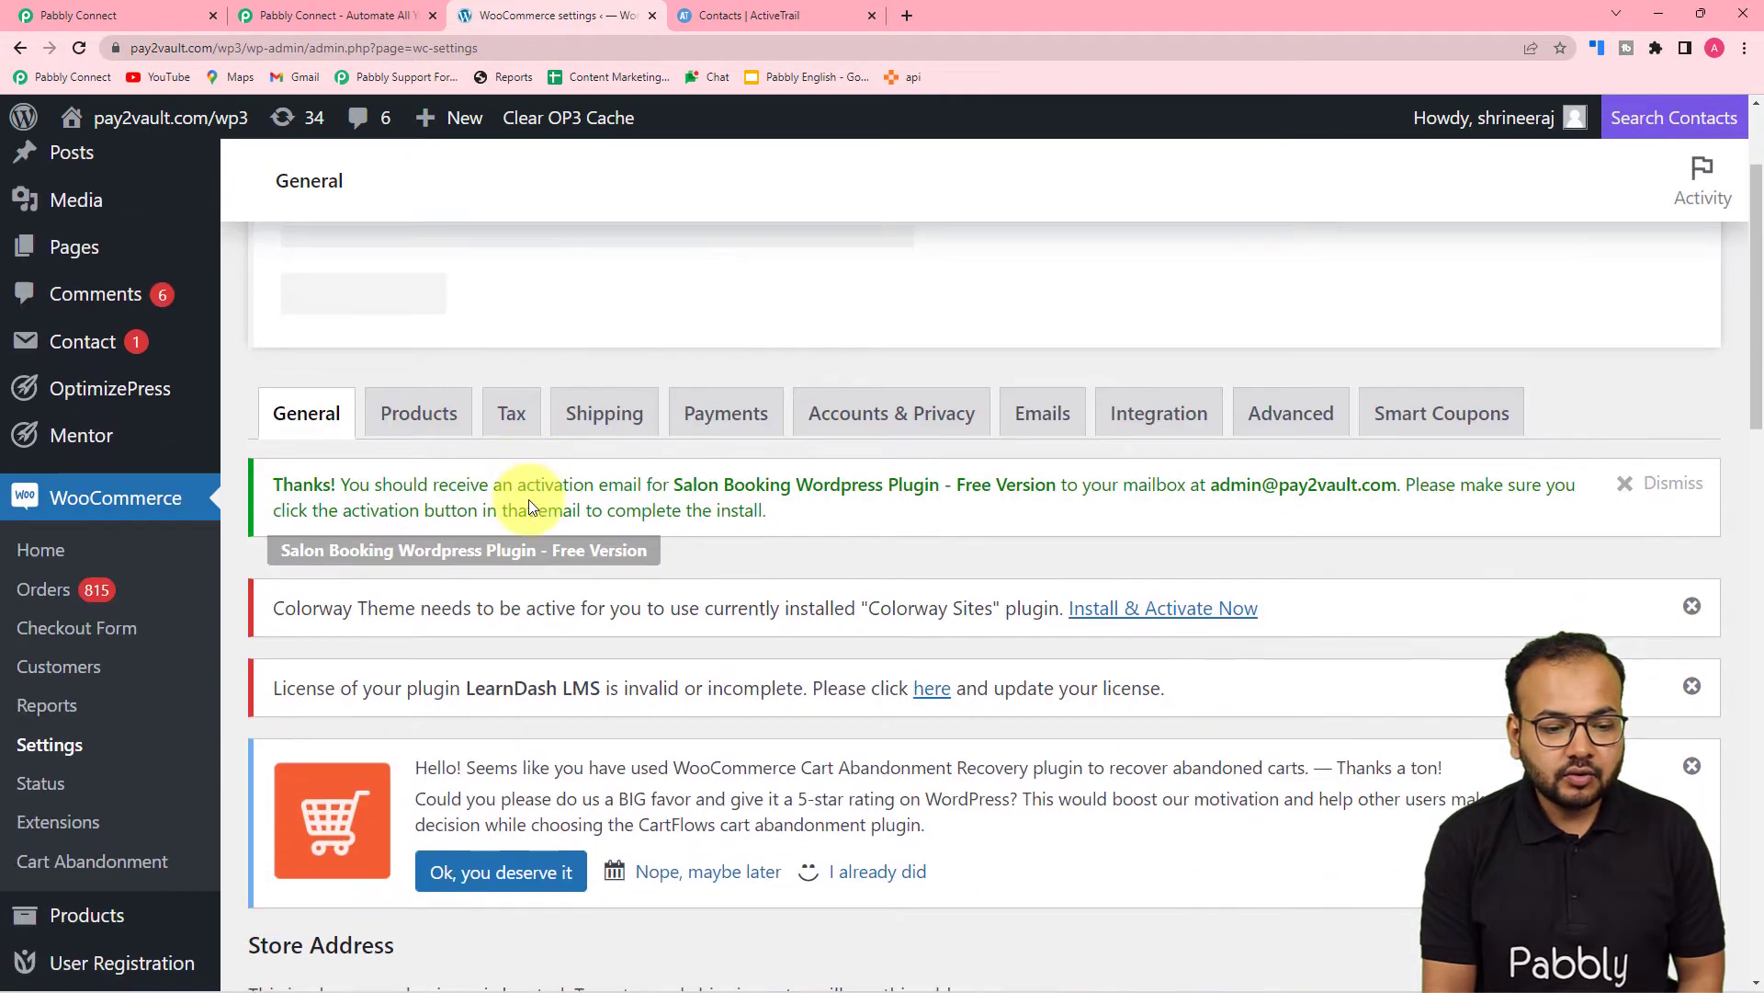
pyautogui.scroll(-1, 528, 504)
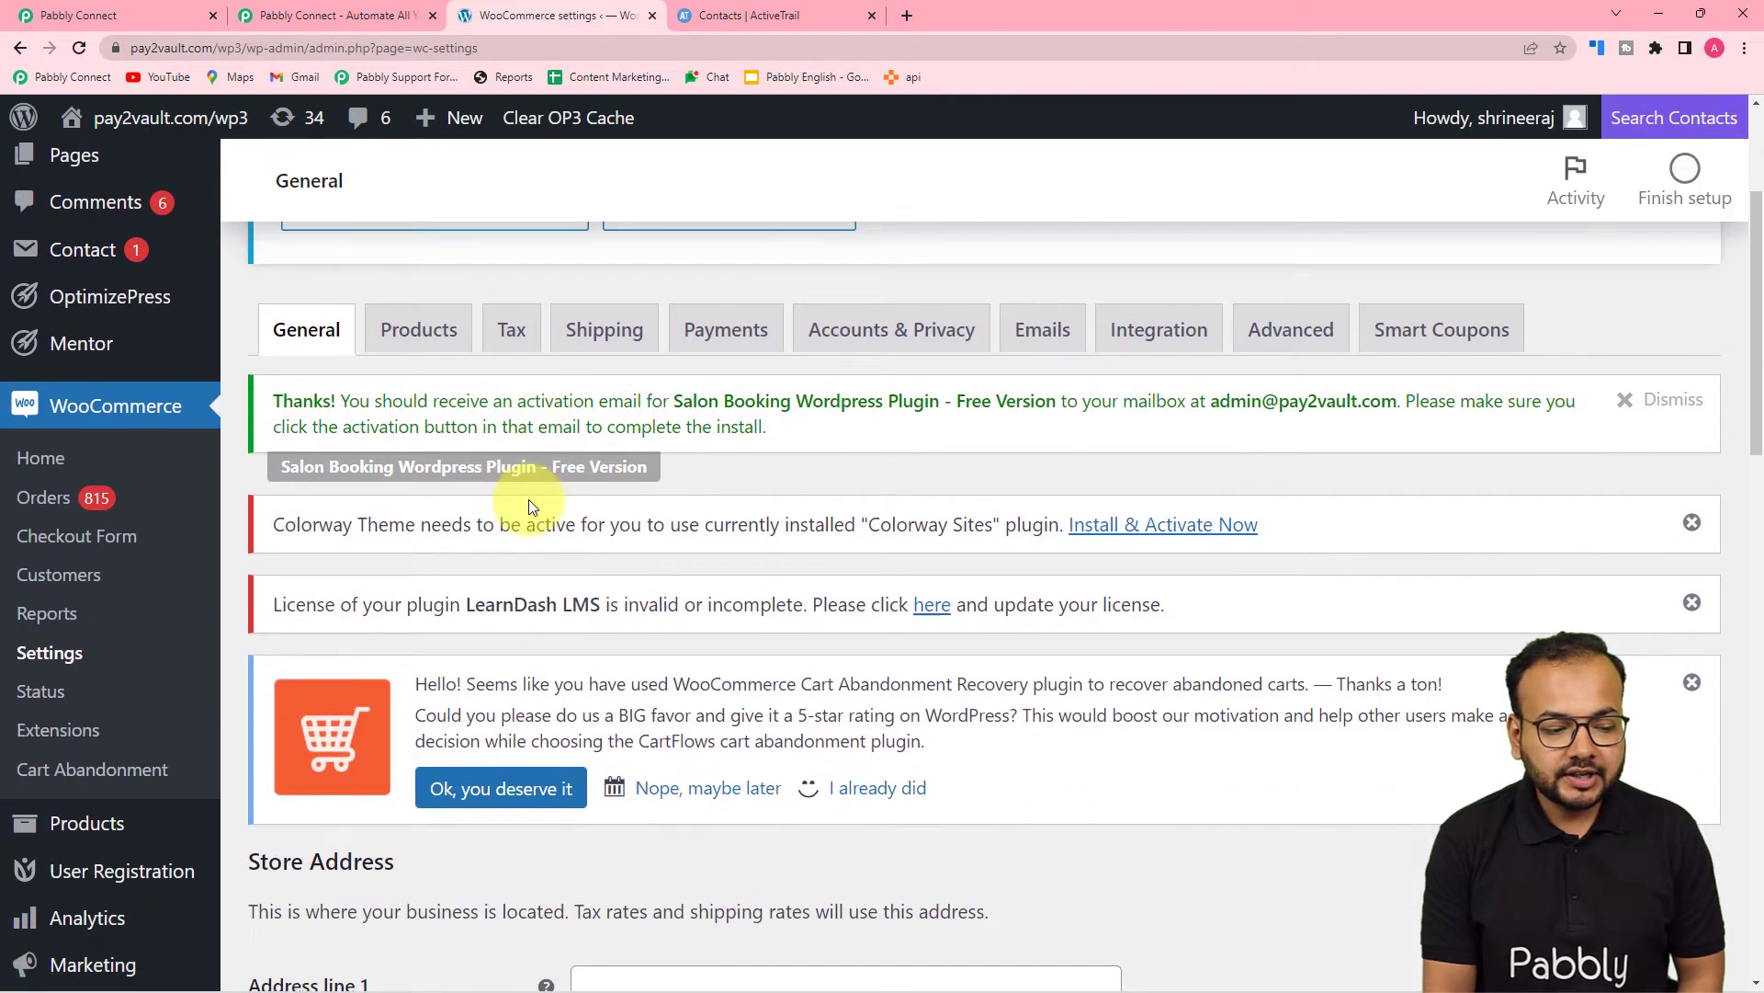
pyautogui.click(1282, 336)
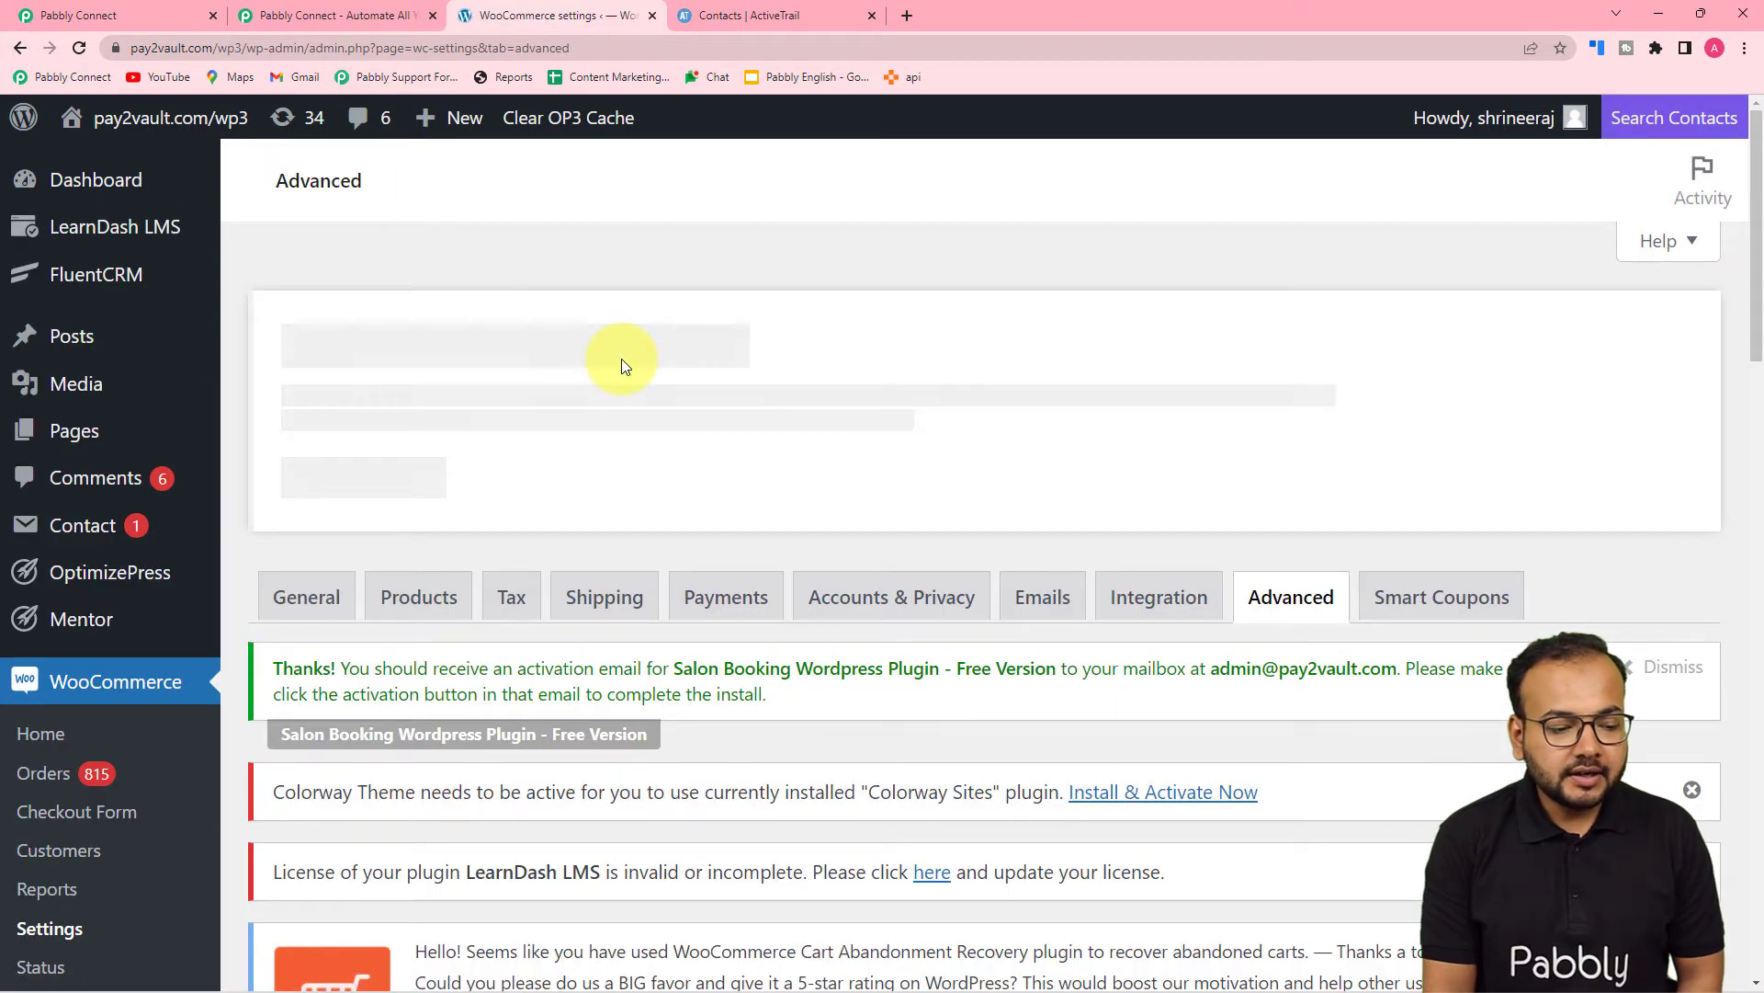
pyautogui.scroll(-9, 621, 359)
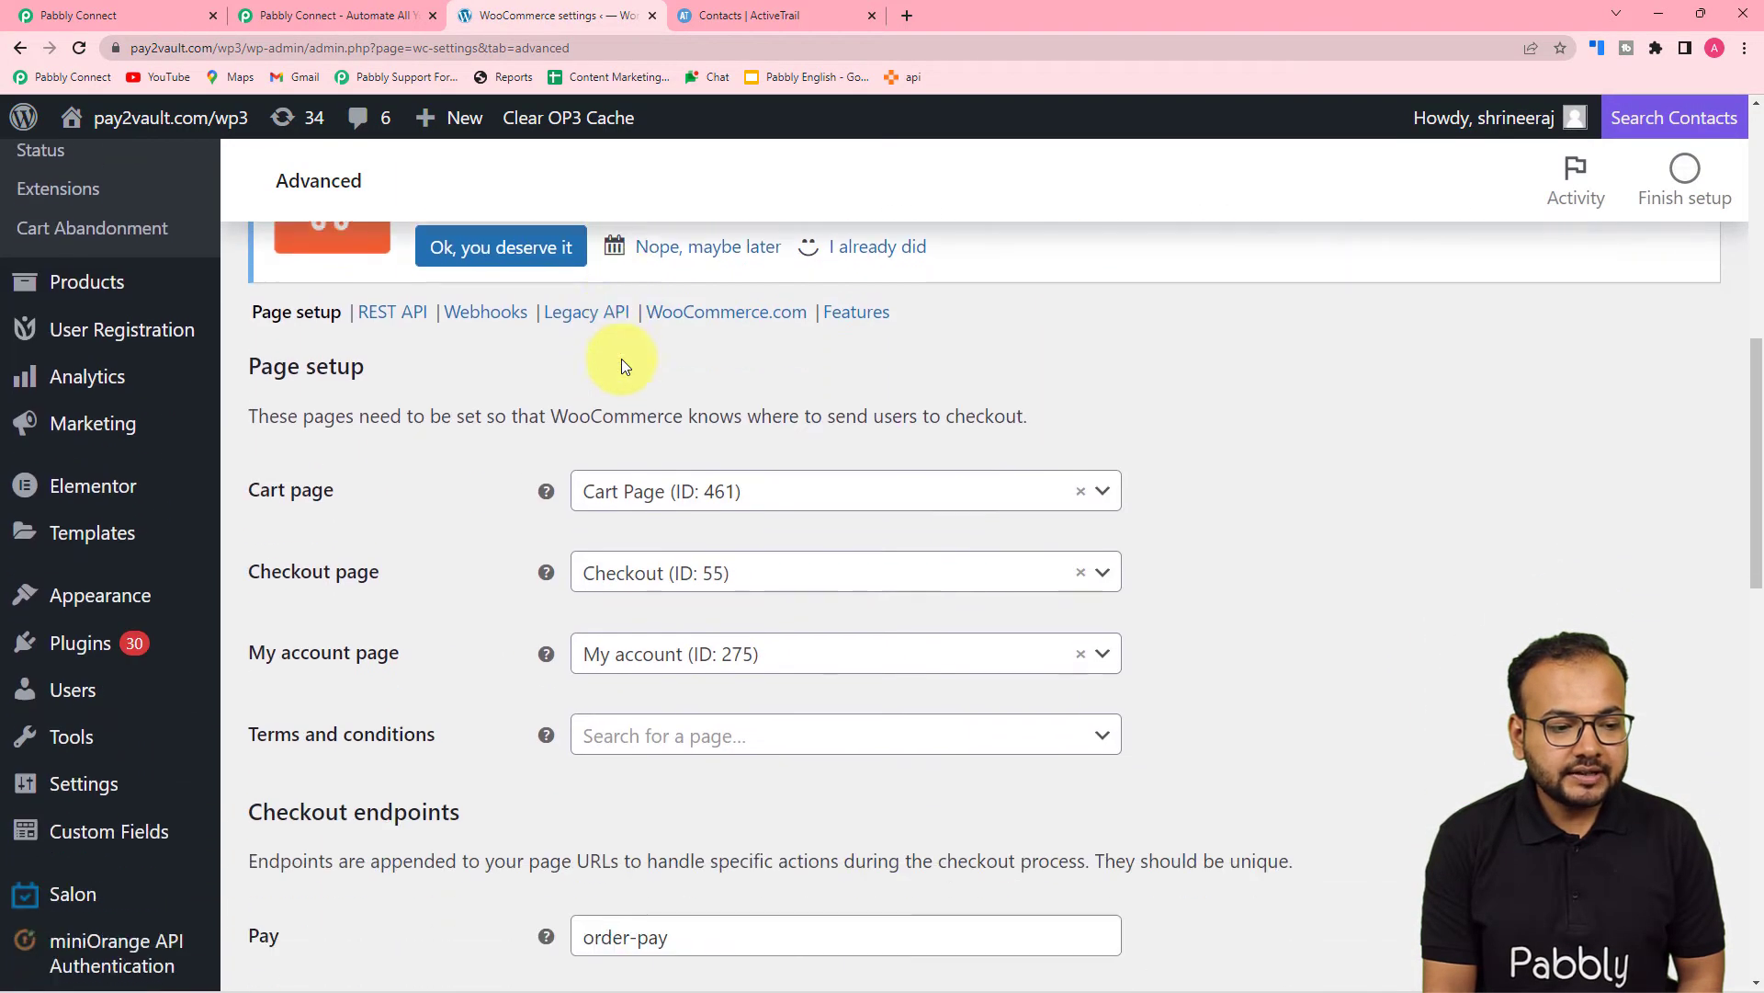
pyautogui.click(485, 310)
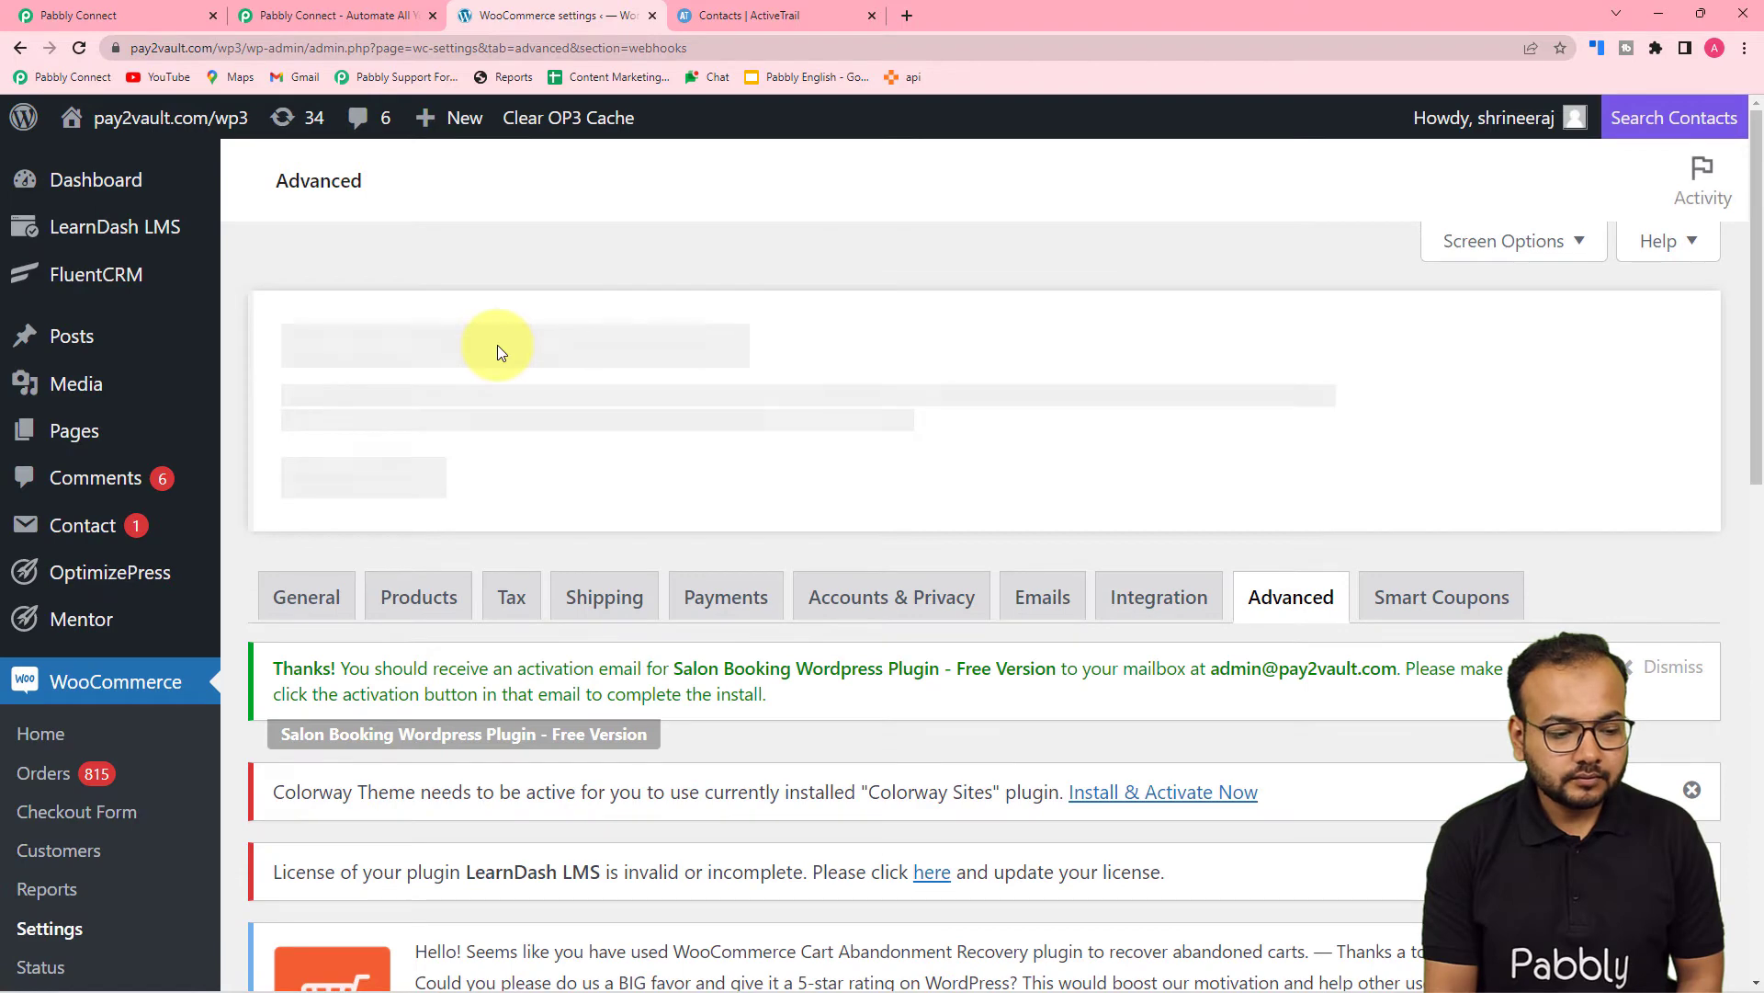
pyautogui.scroll(-7, 498, 347)
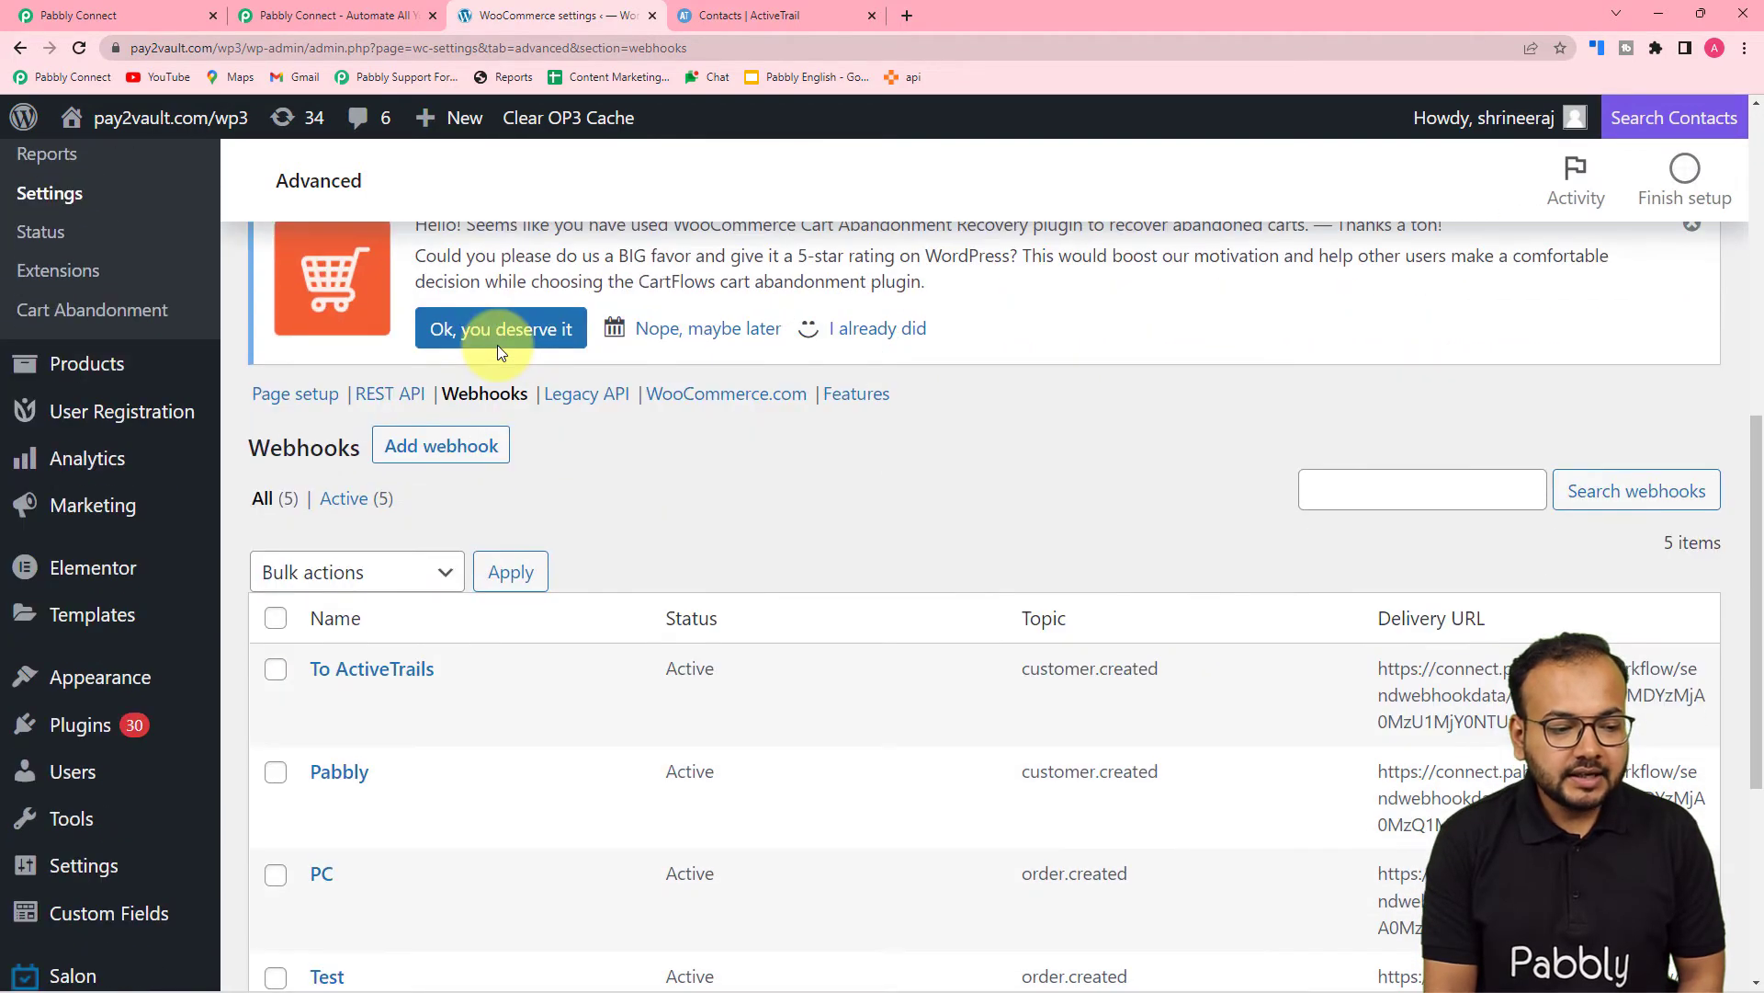
pyautogui.scroll(-2, 498, 344)
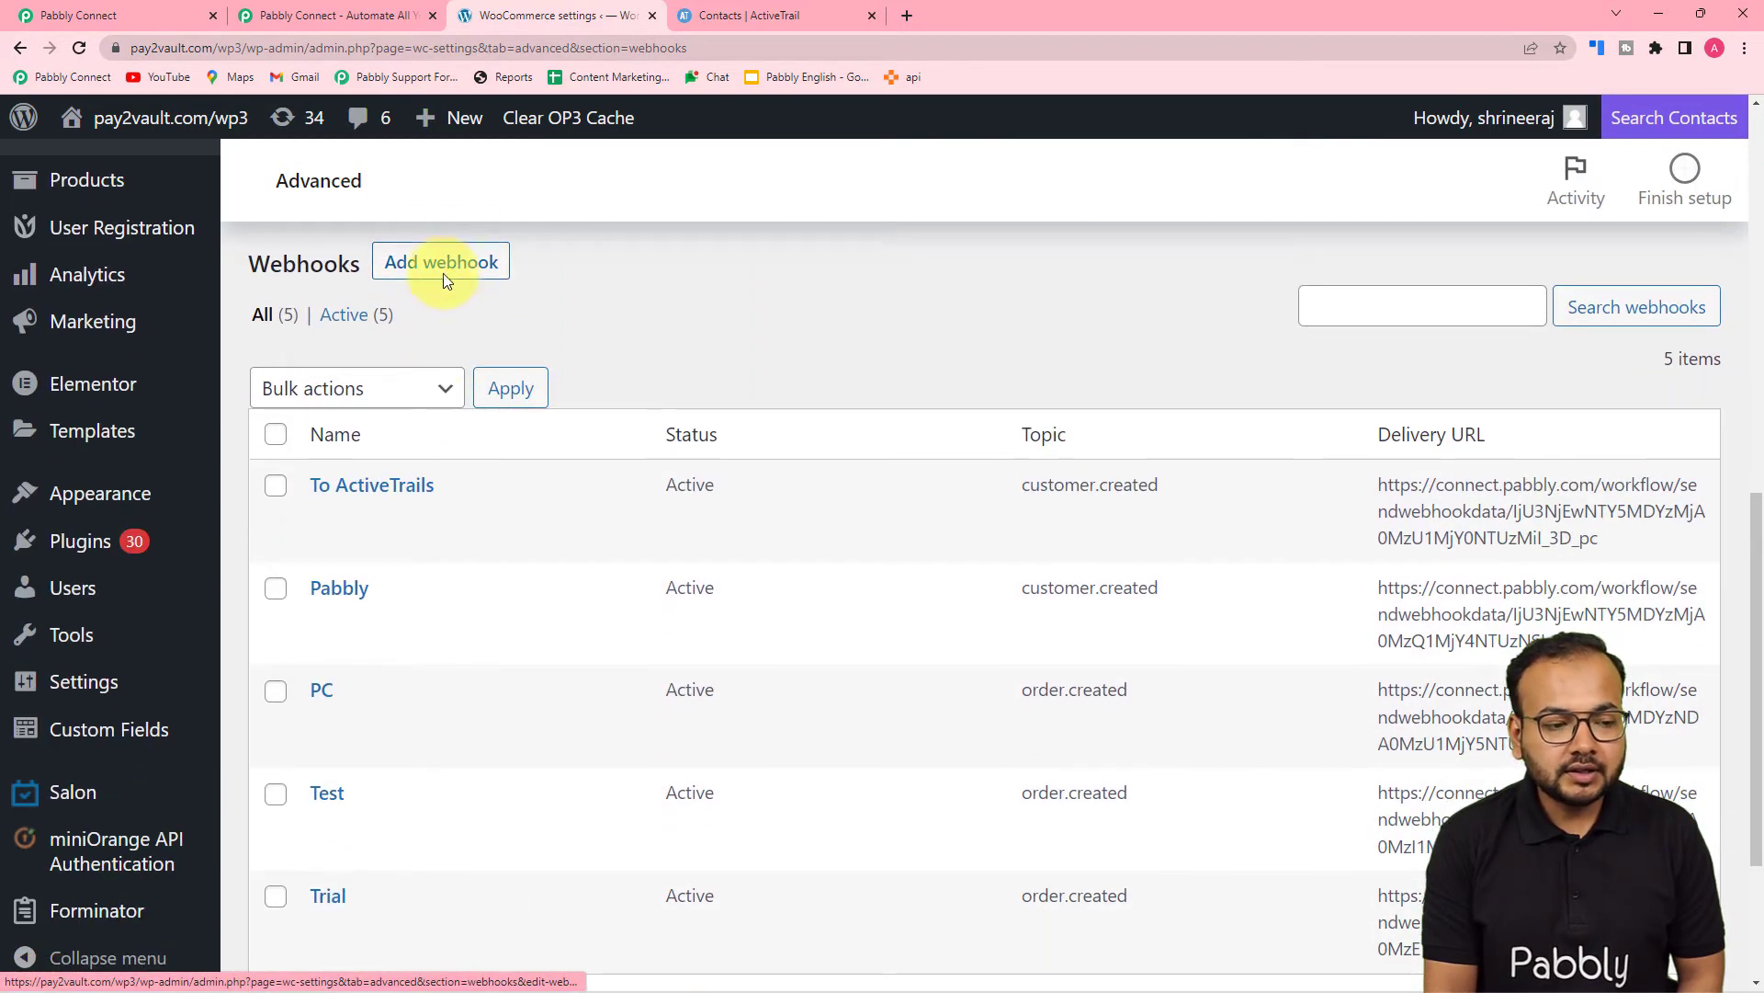
pyautogui.click(443, 275)
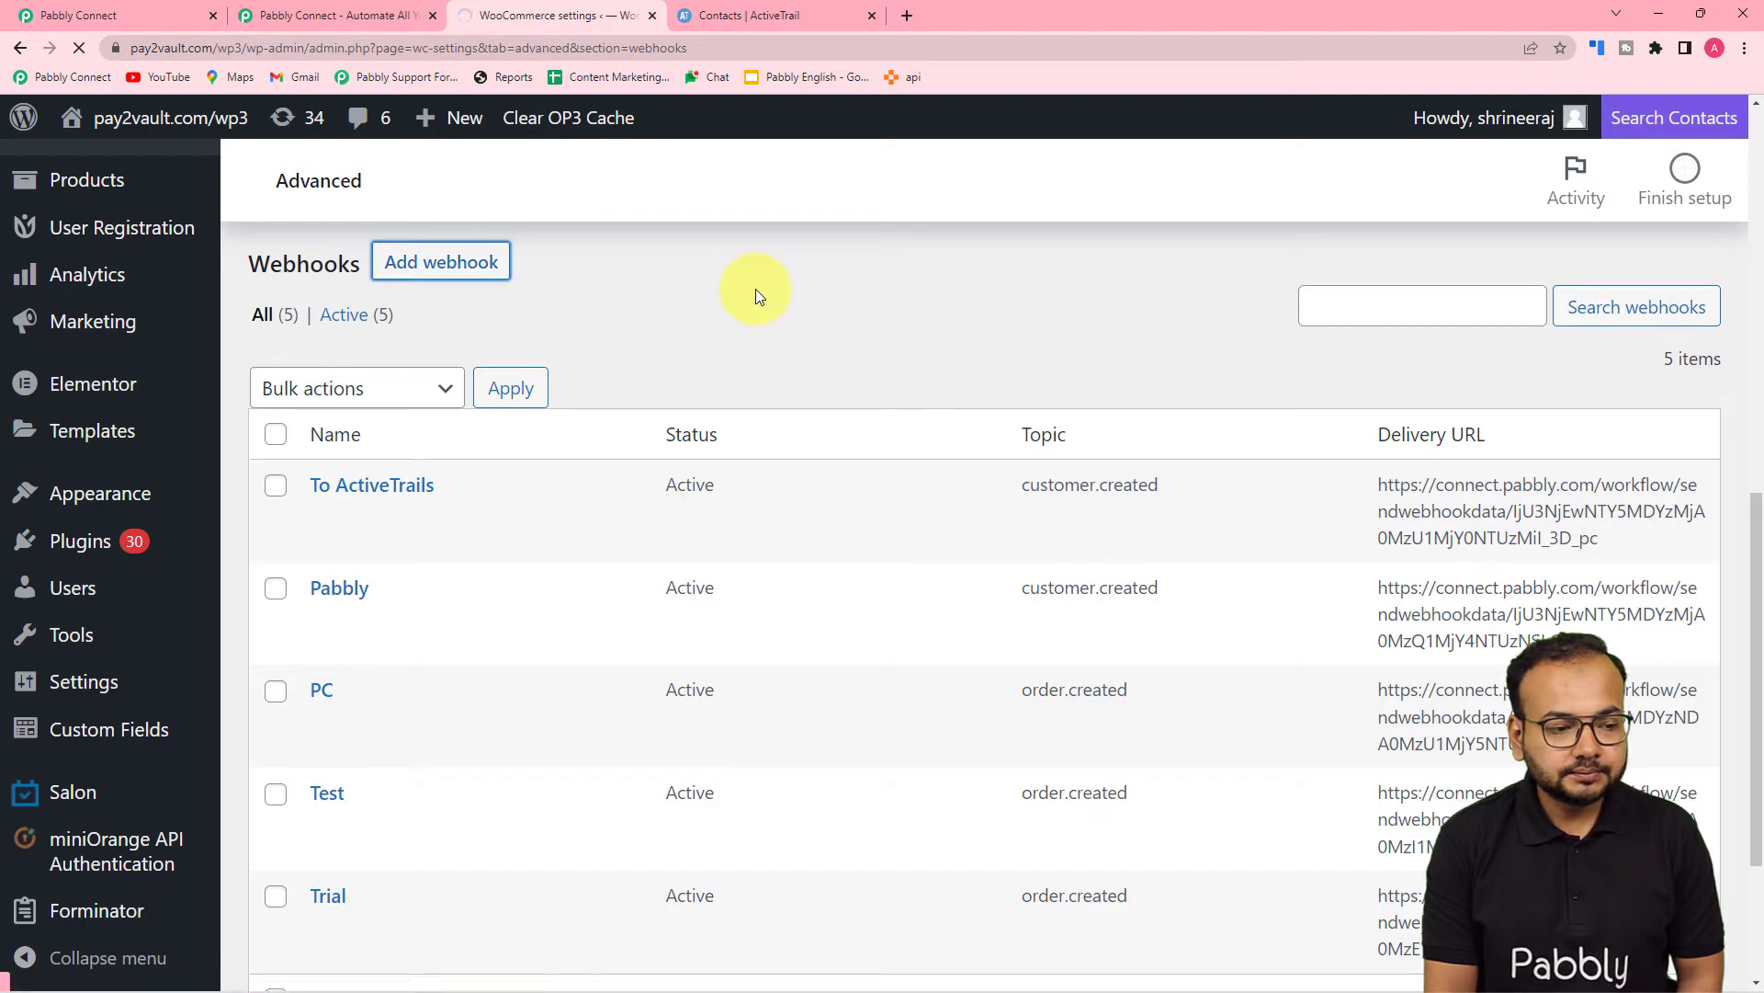
# Name the new webhook "ActiveTrail Contacts"
pyautogui.scroll(-6, 755, 289)
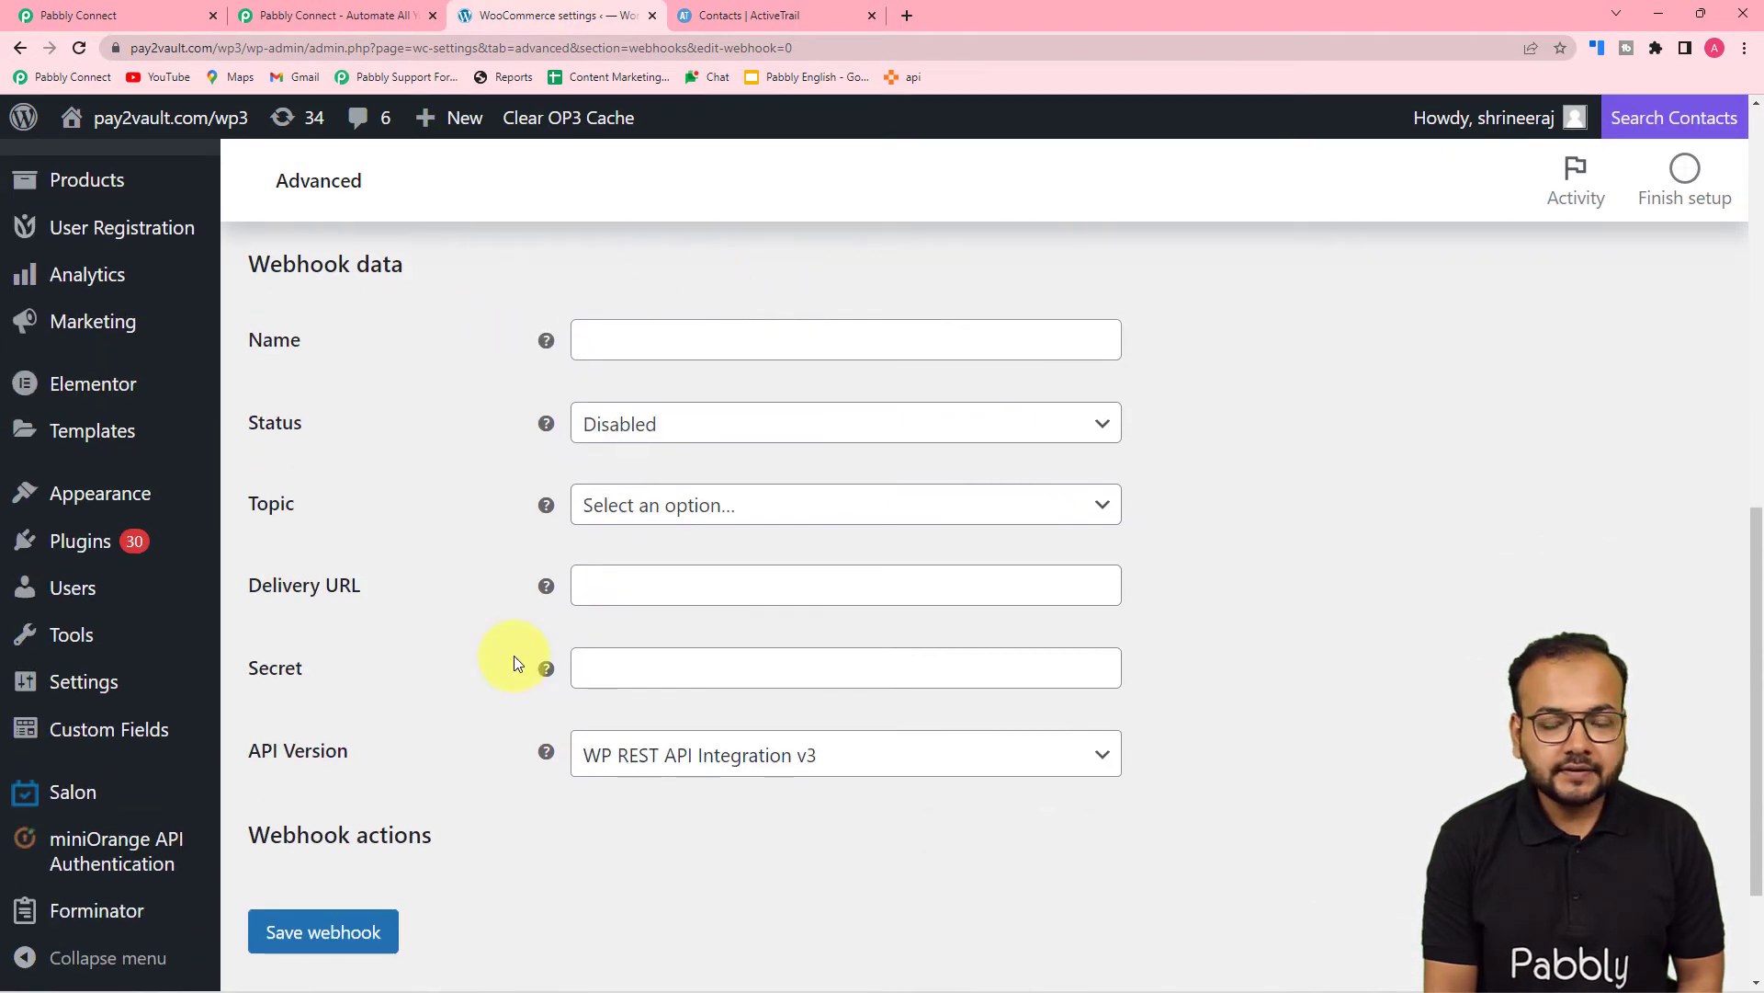
pyautogui.click(670, 341)
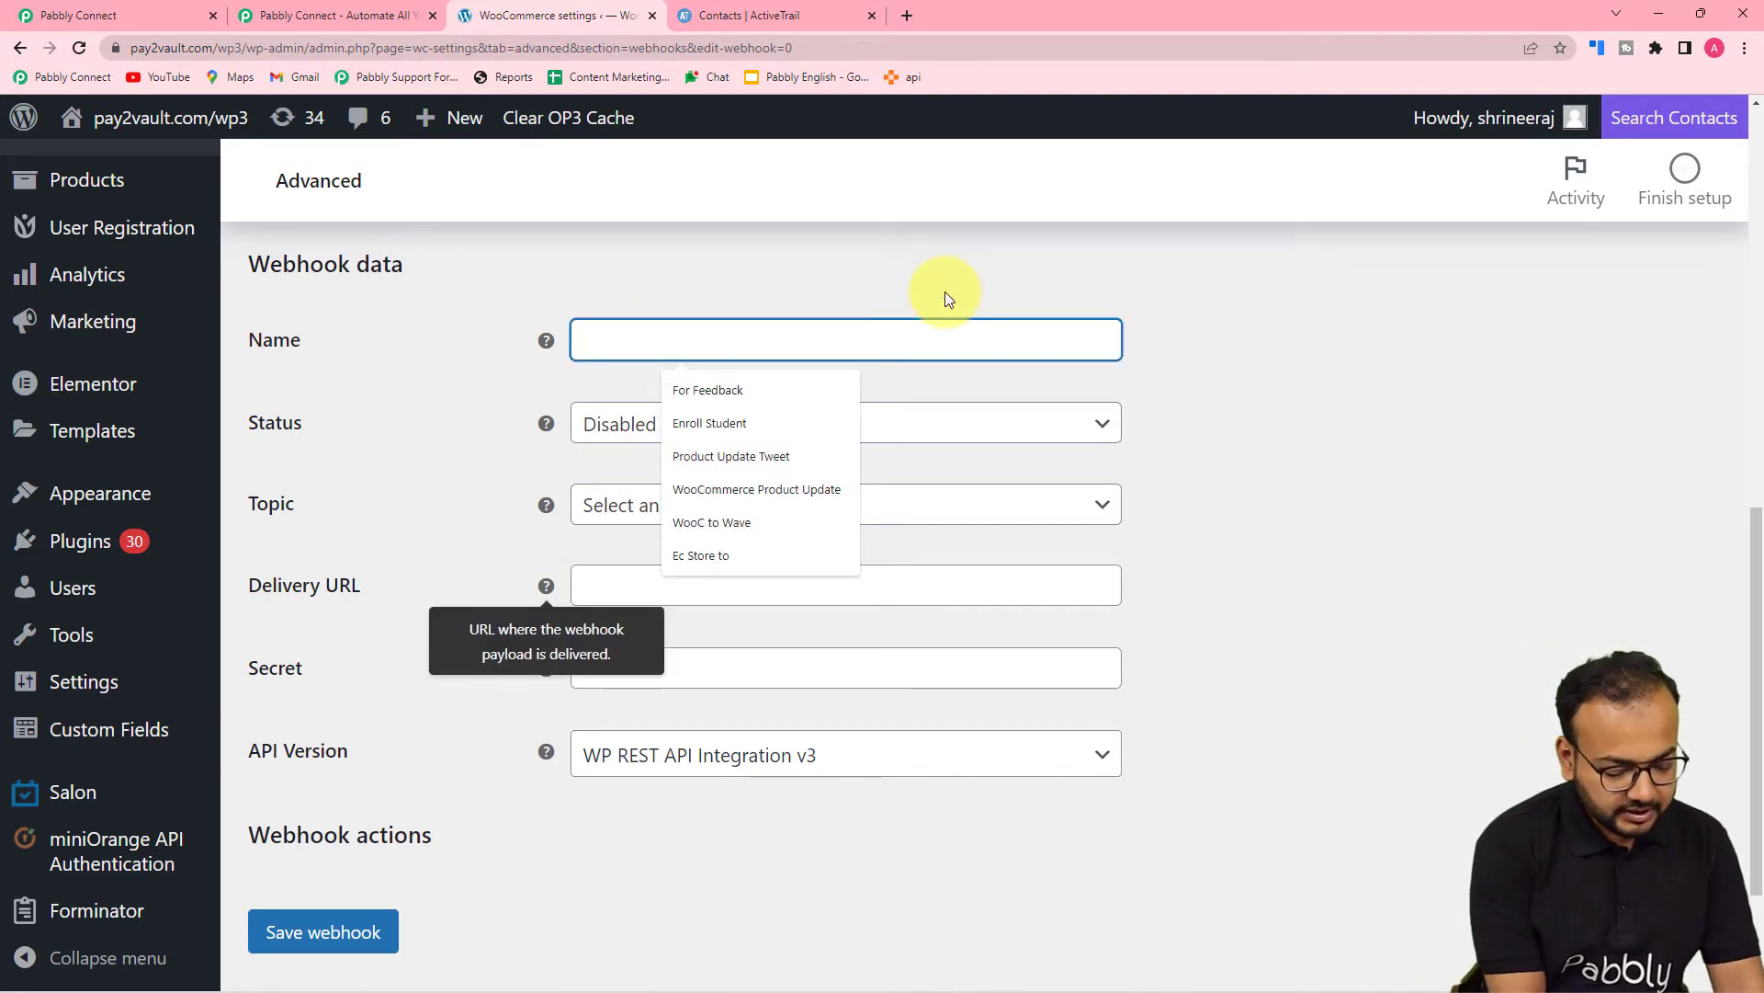
pyautogui.write('T')
pyautogui.press('BackSpace')
pyautogui.write('A')
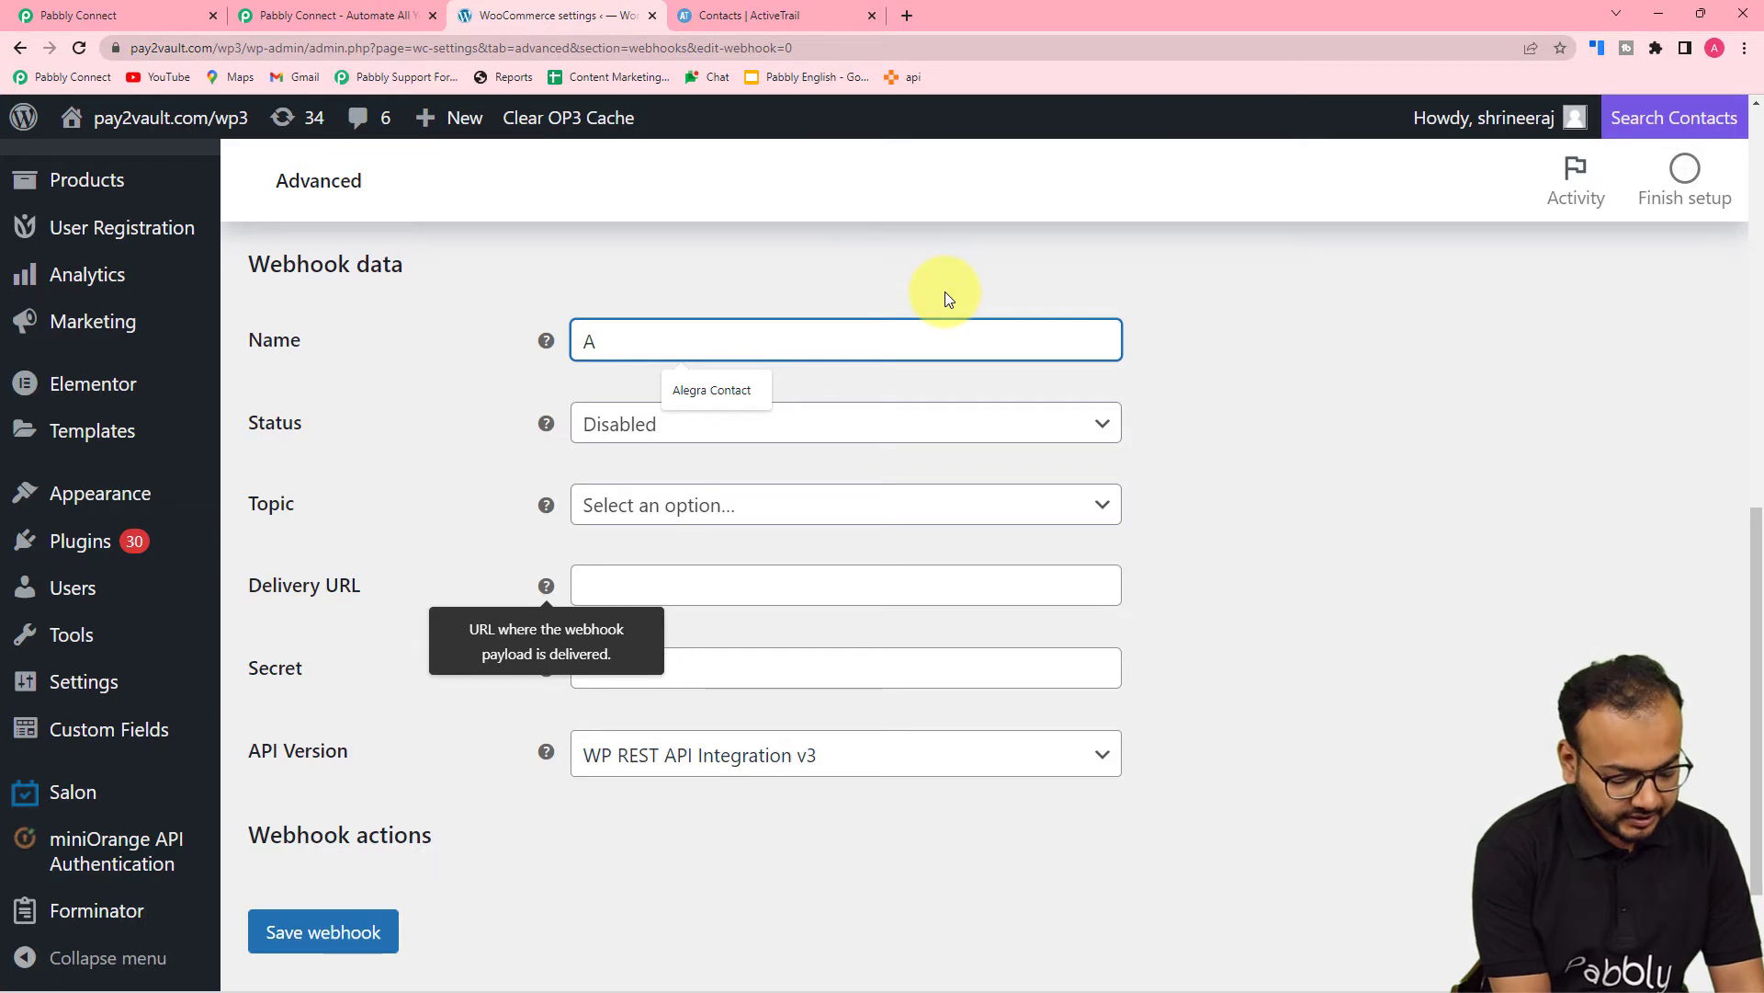
pyautogui.write('ctive')
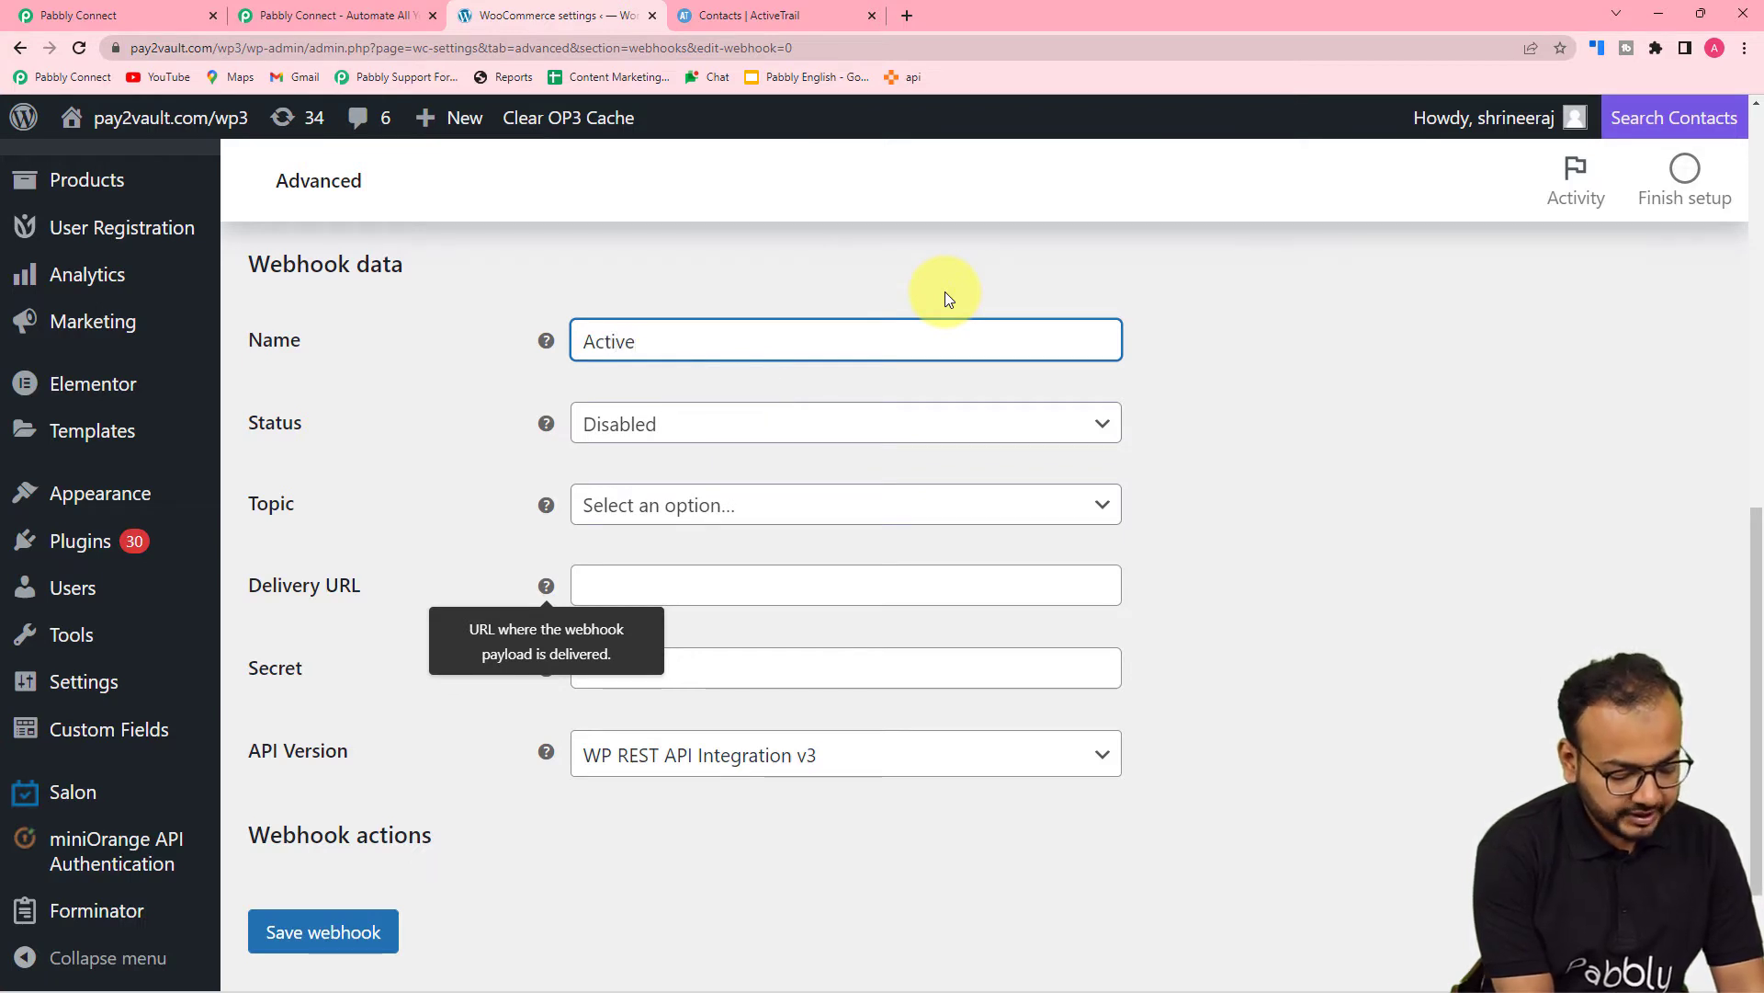
pyautogui.write('Trail Co')
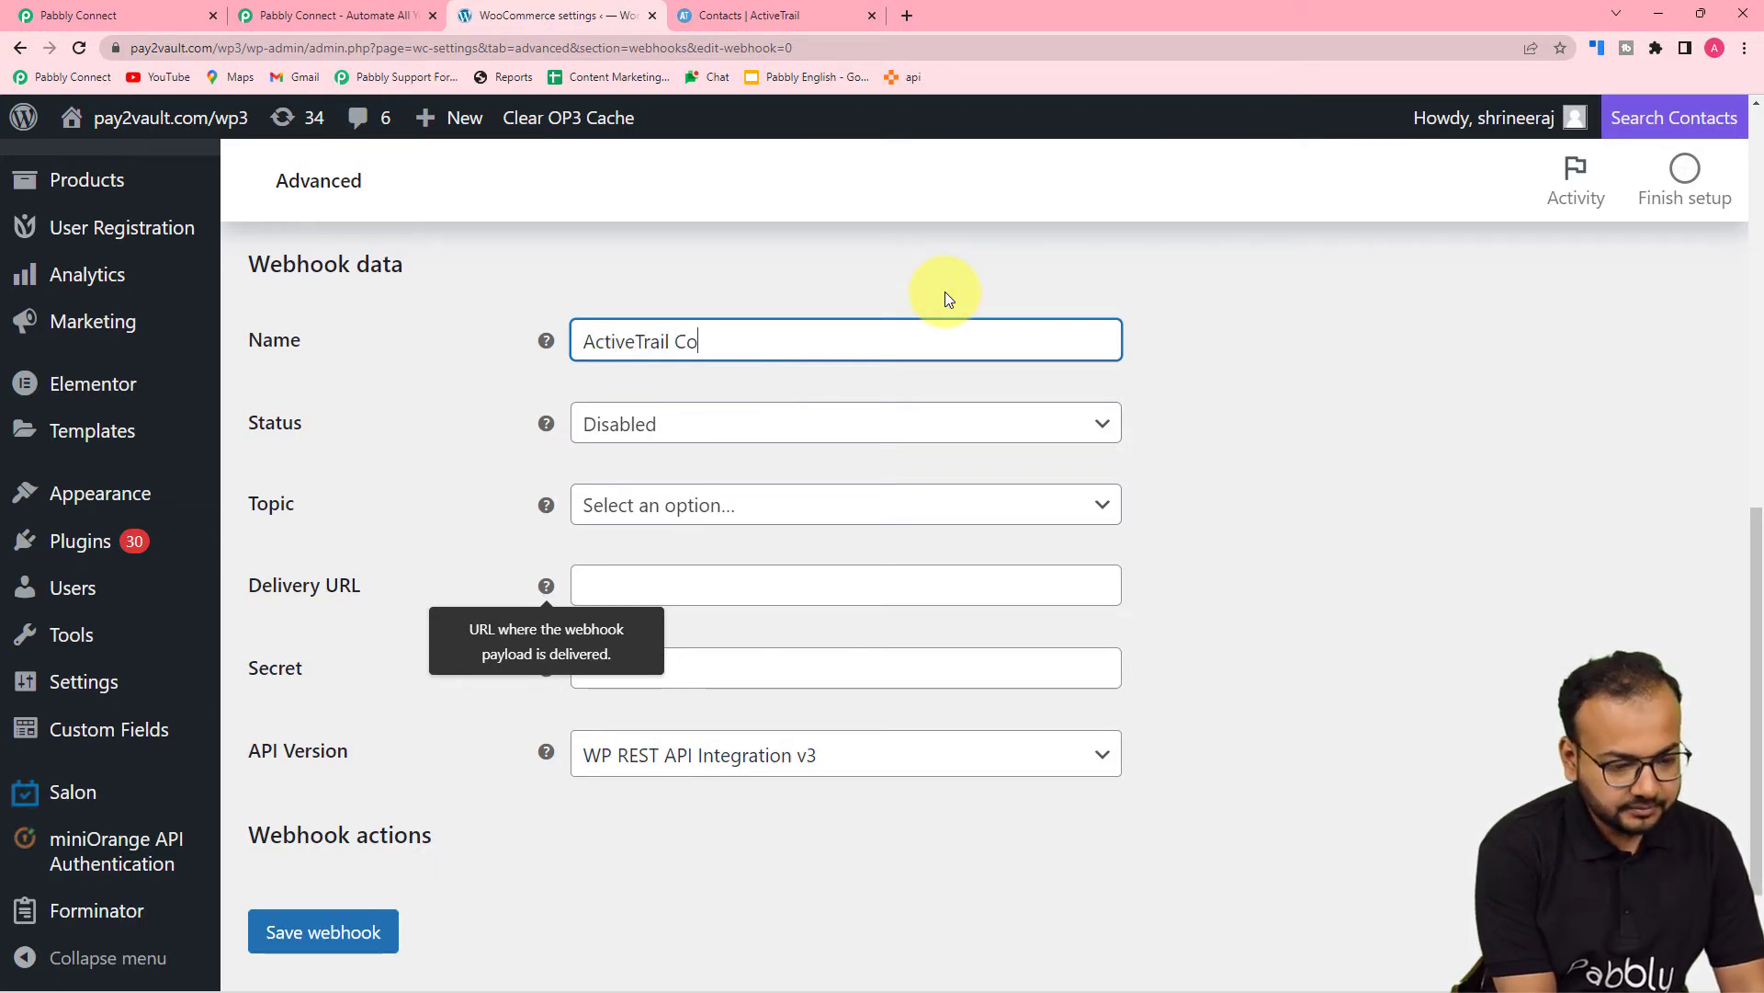
pyautogui.write('ntacts')
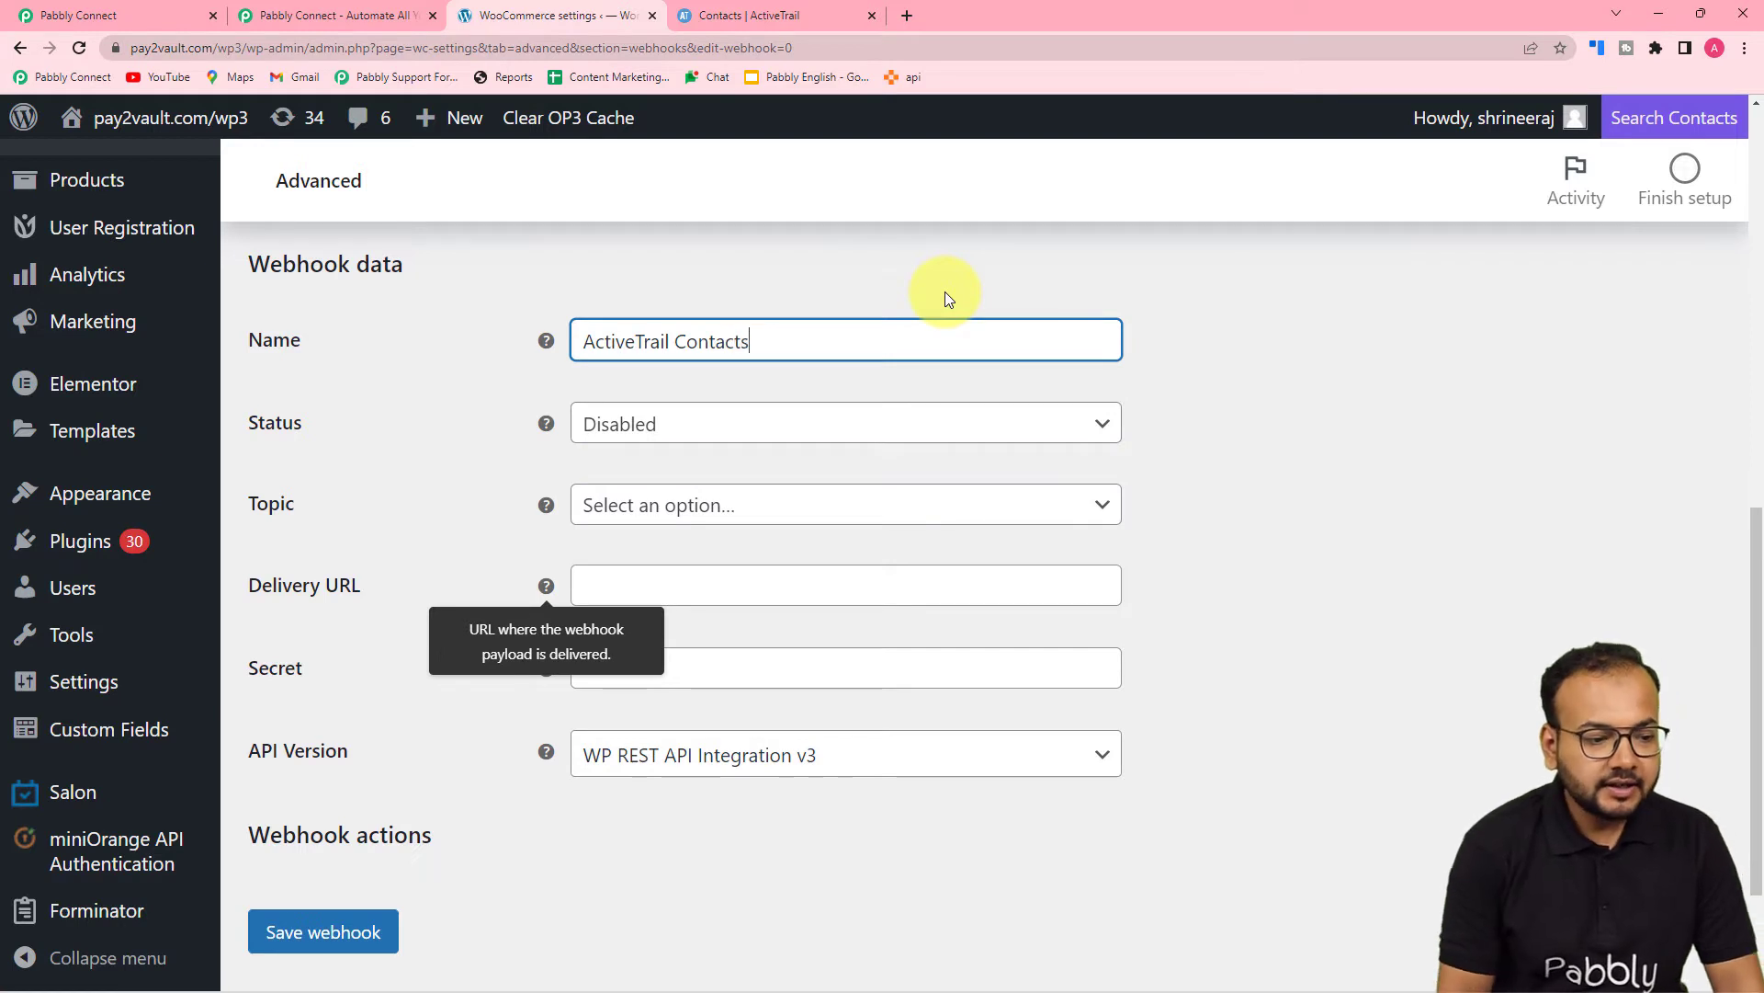
# Set the webhook's status to Active and its topic to Customer created
pyautogui.click(682, 423)
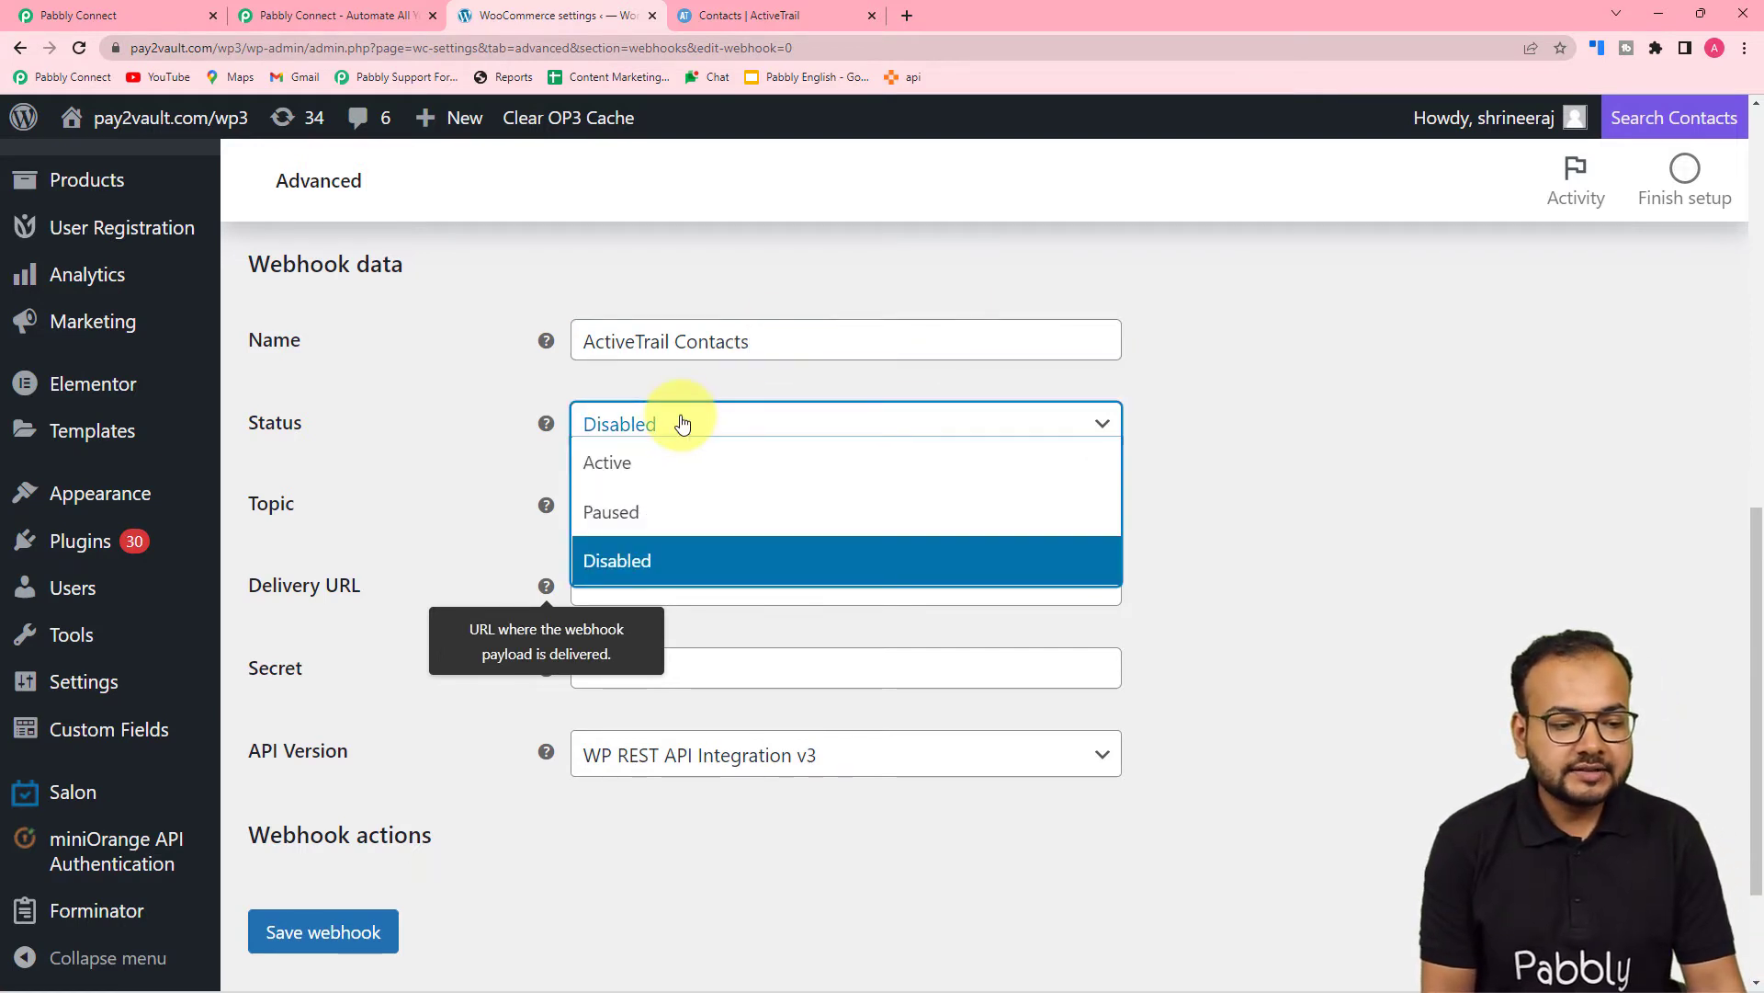
pyautogui.click(610, 460)
pyautogui.scroll(-1, 533, 445)
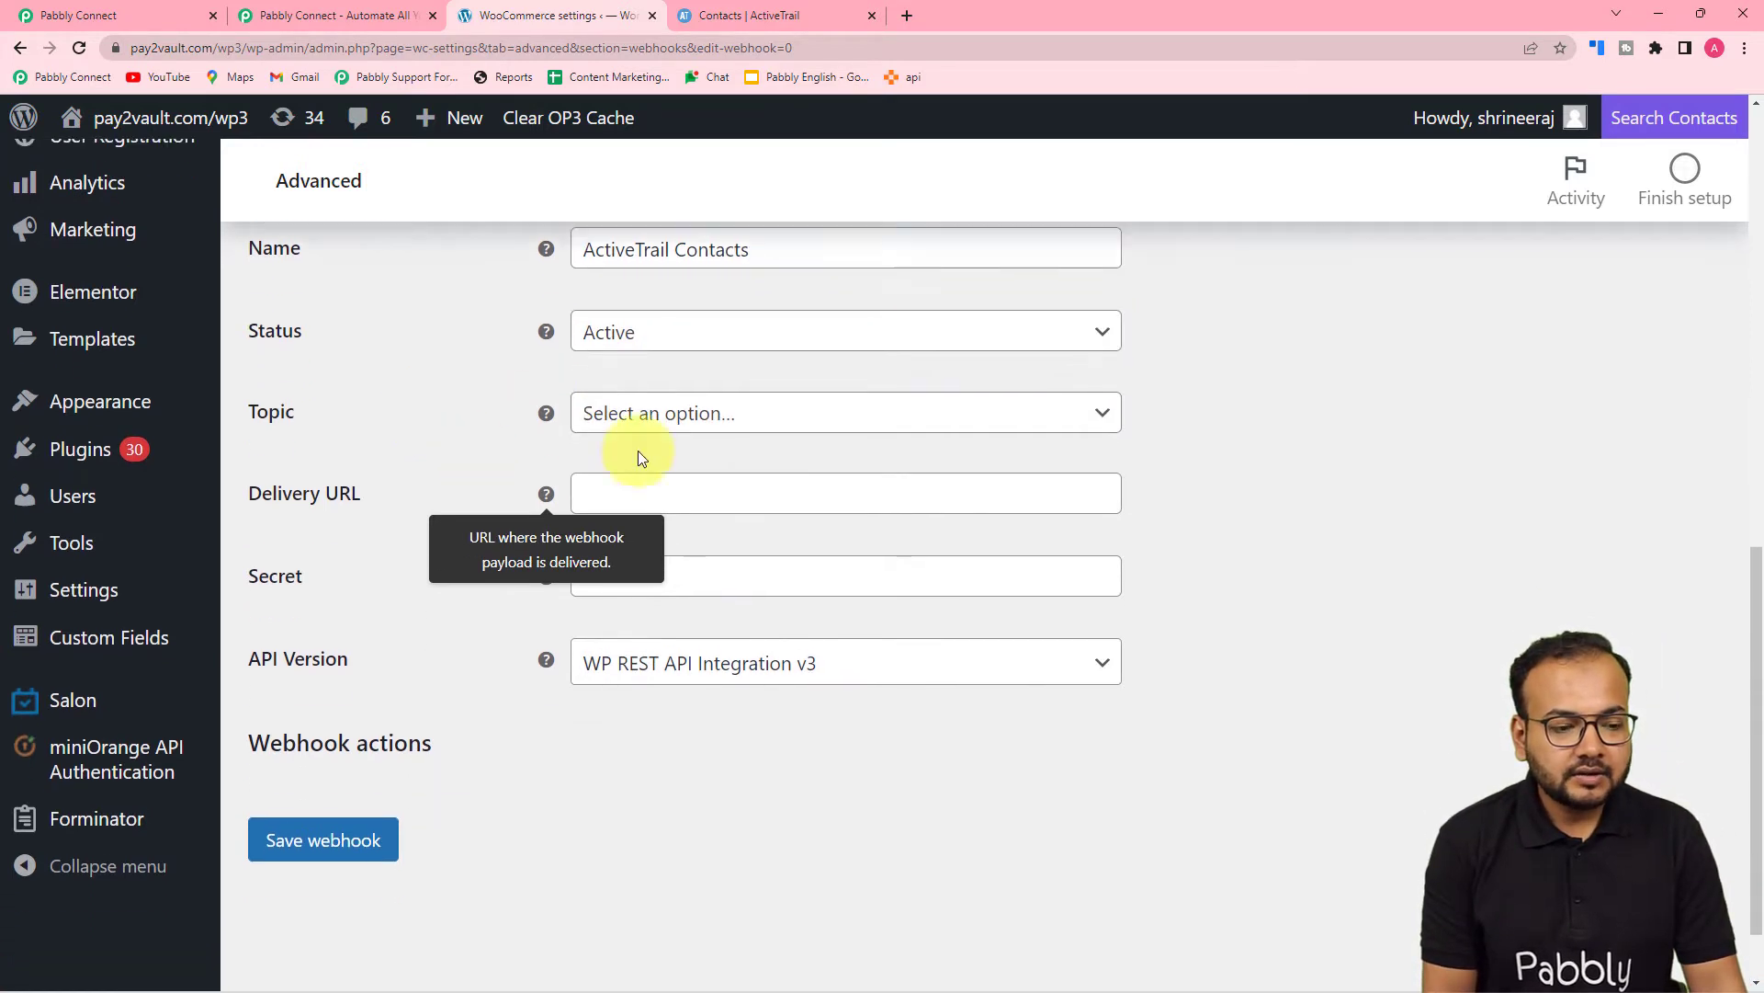
pyautogui.click(735, 418)
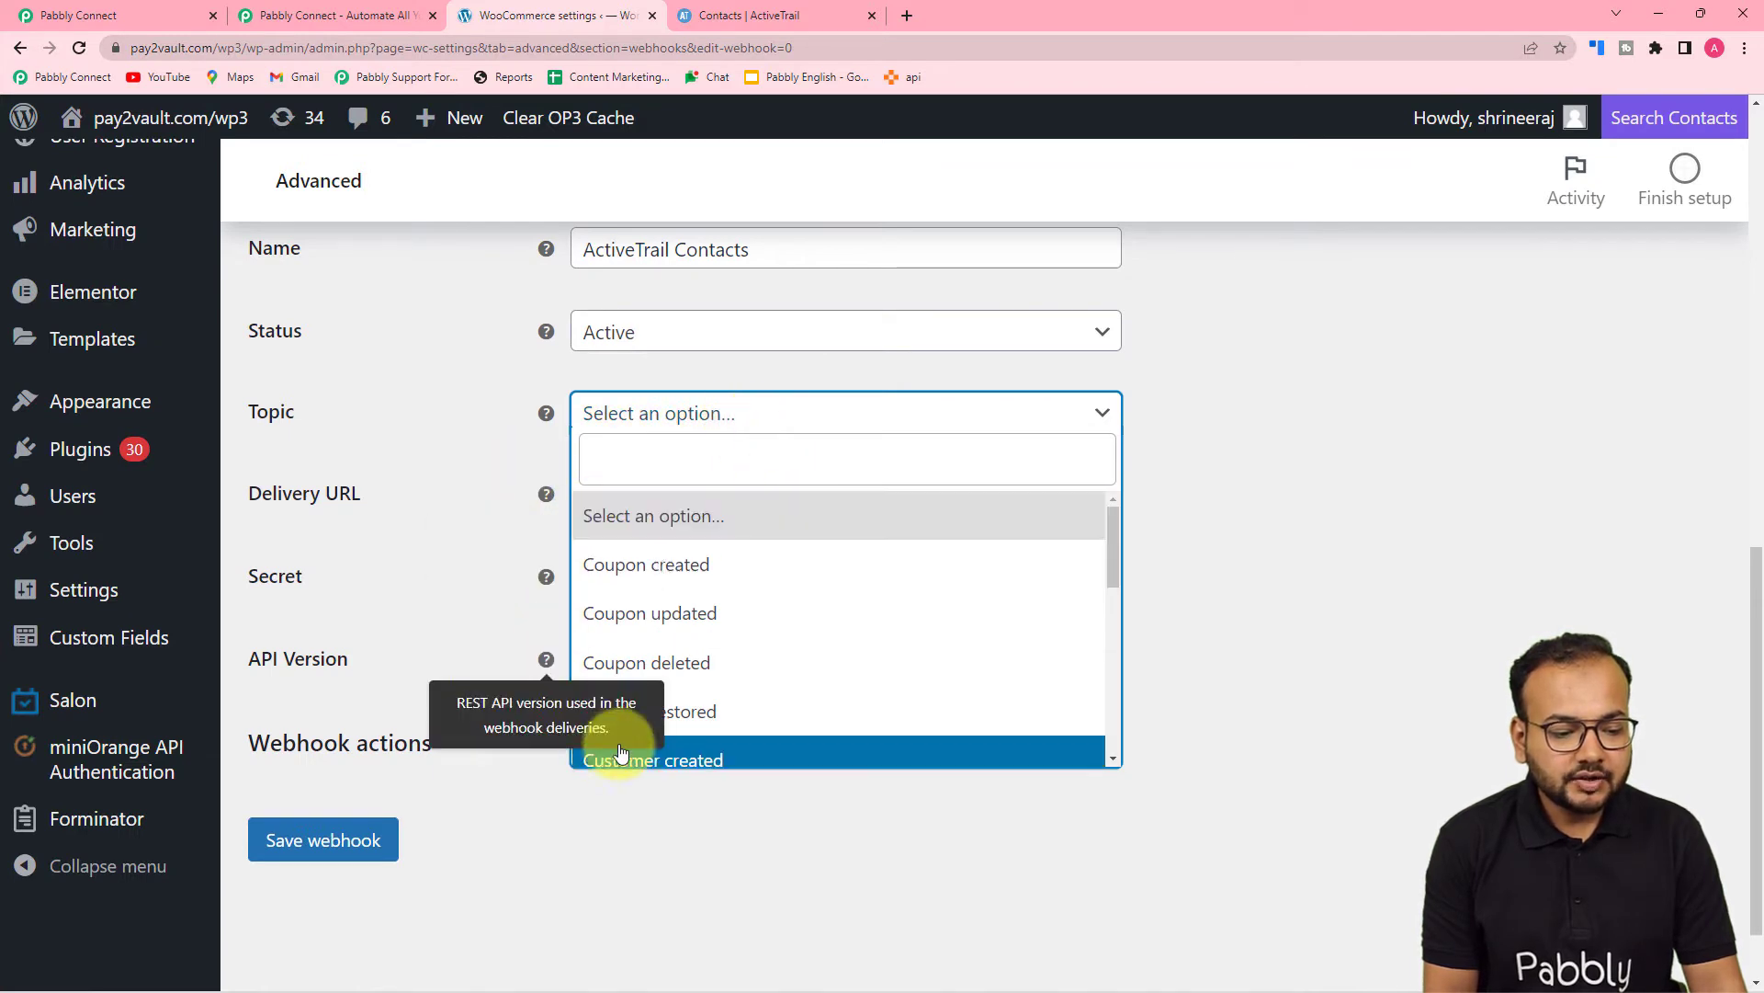
pyautogui.scroll(-1, 744, 698)
pyautogui.scroll(-2, 643, 570)
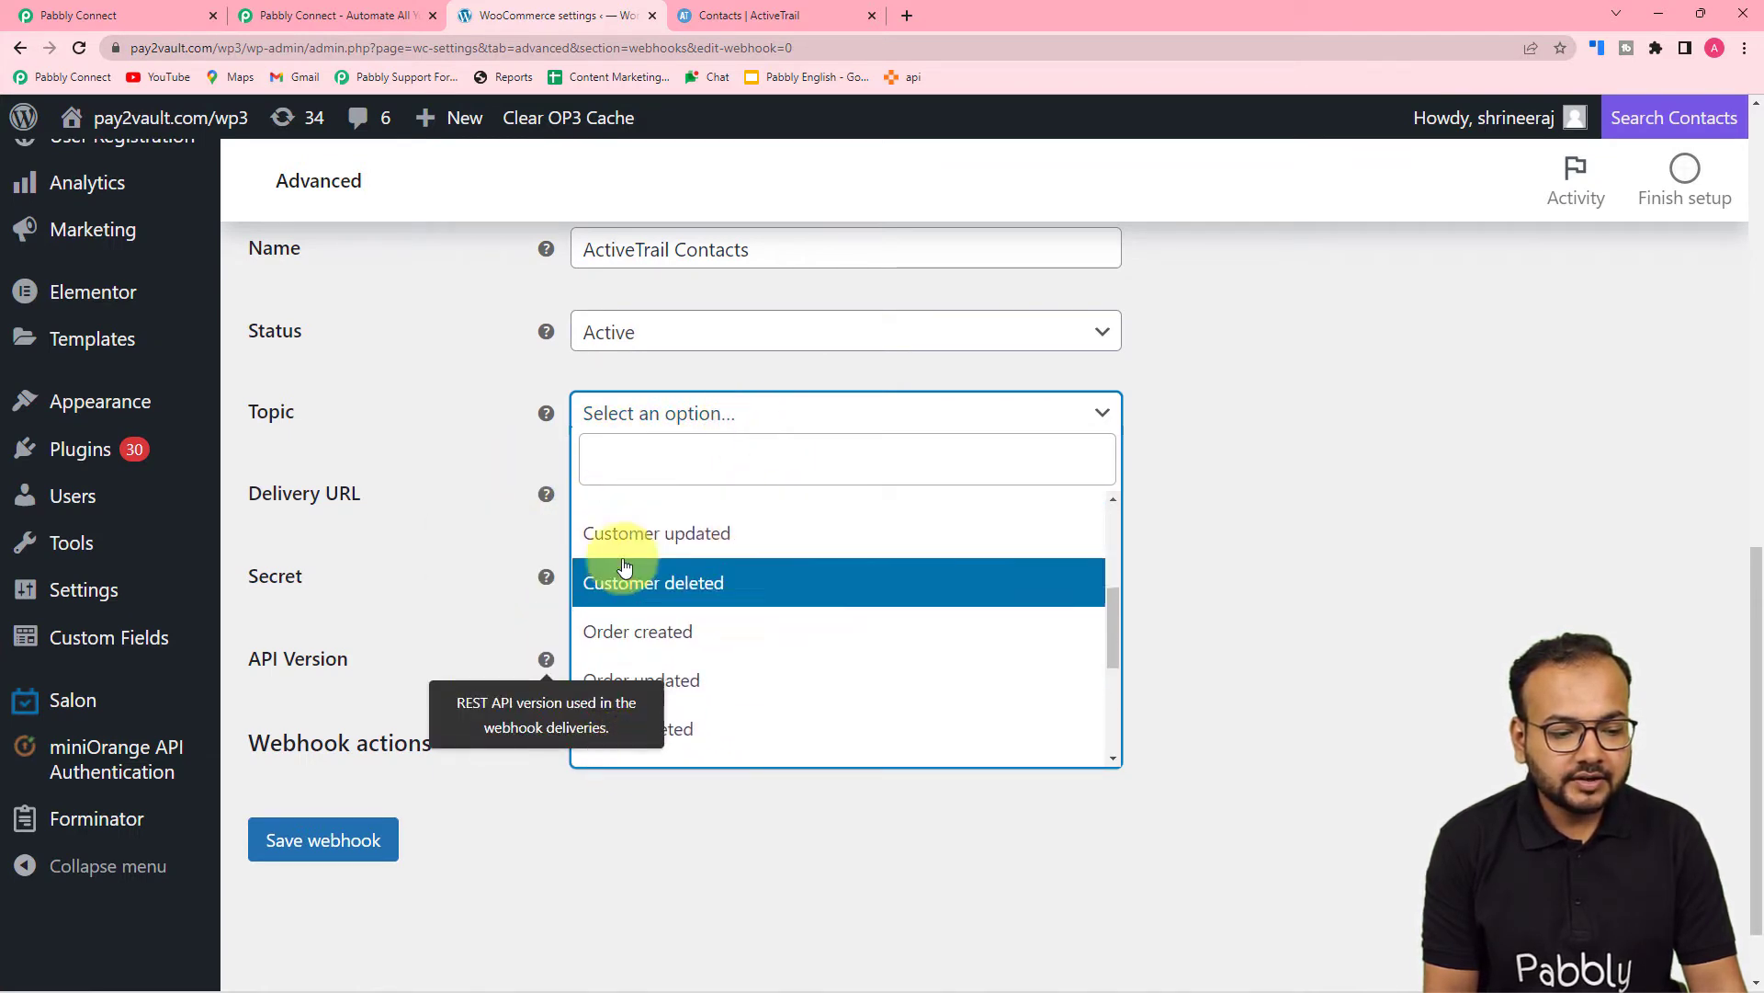
pyautogui.scroll(1, 682, 543)
pyautogui.click(610, 576)
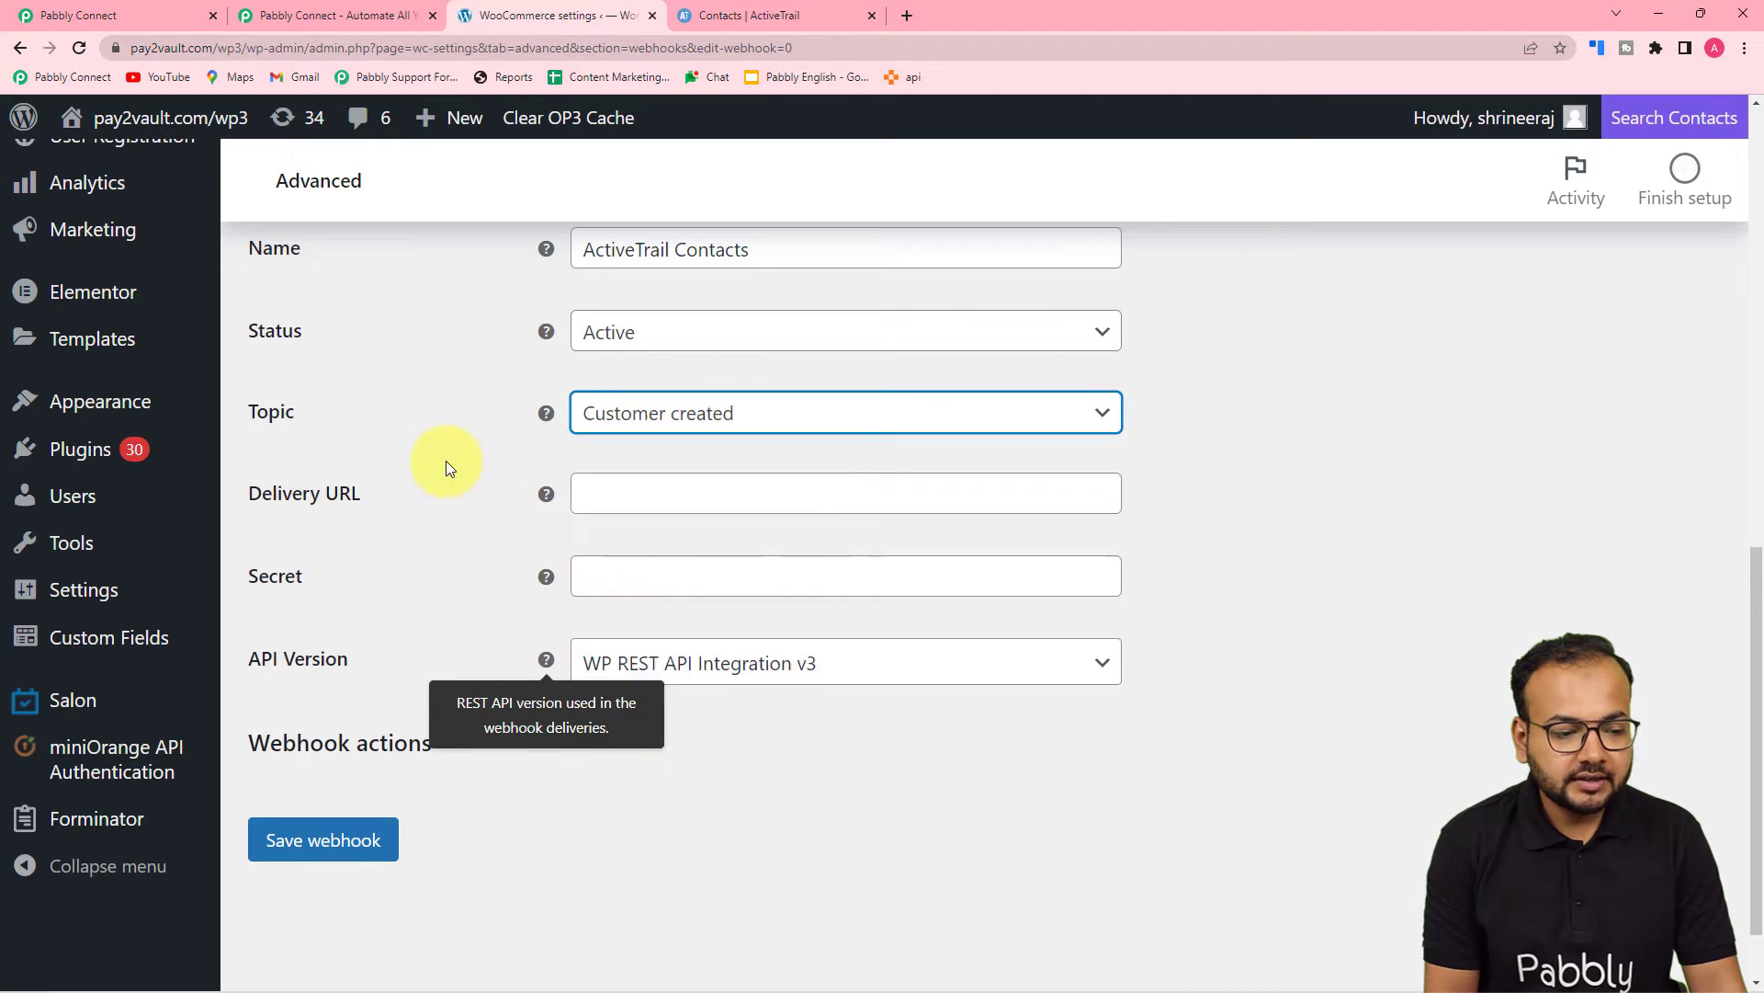
# Copy the webhook URL from the Pabbly Connect trigger, paste it as the WooCommerce webhook's delivery URL and save the webhook
pyautogui.scroll(-1, 445, 460)
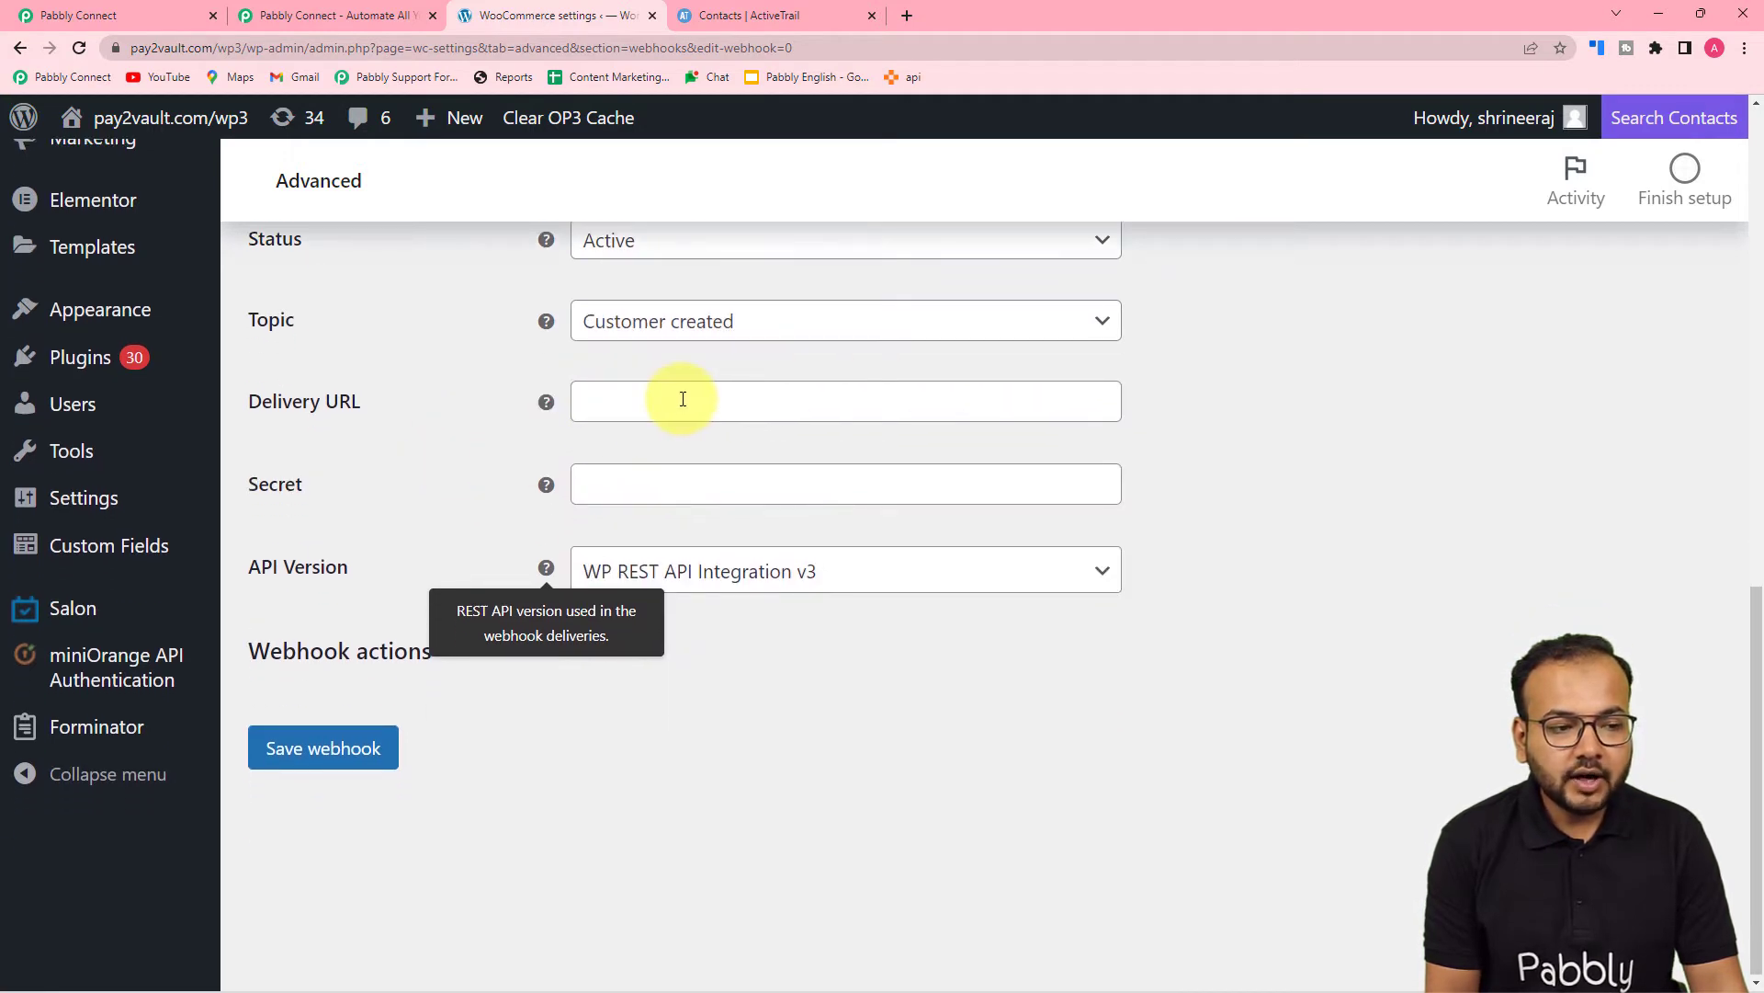
pyautogui.click(189, 15)
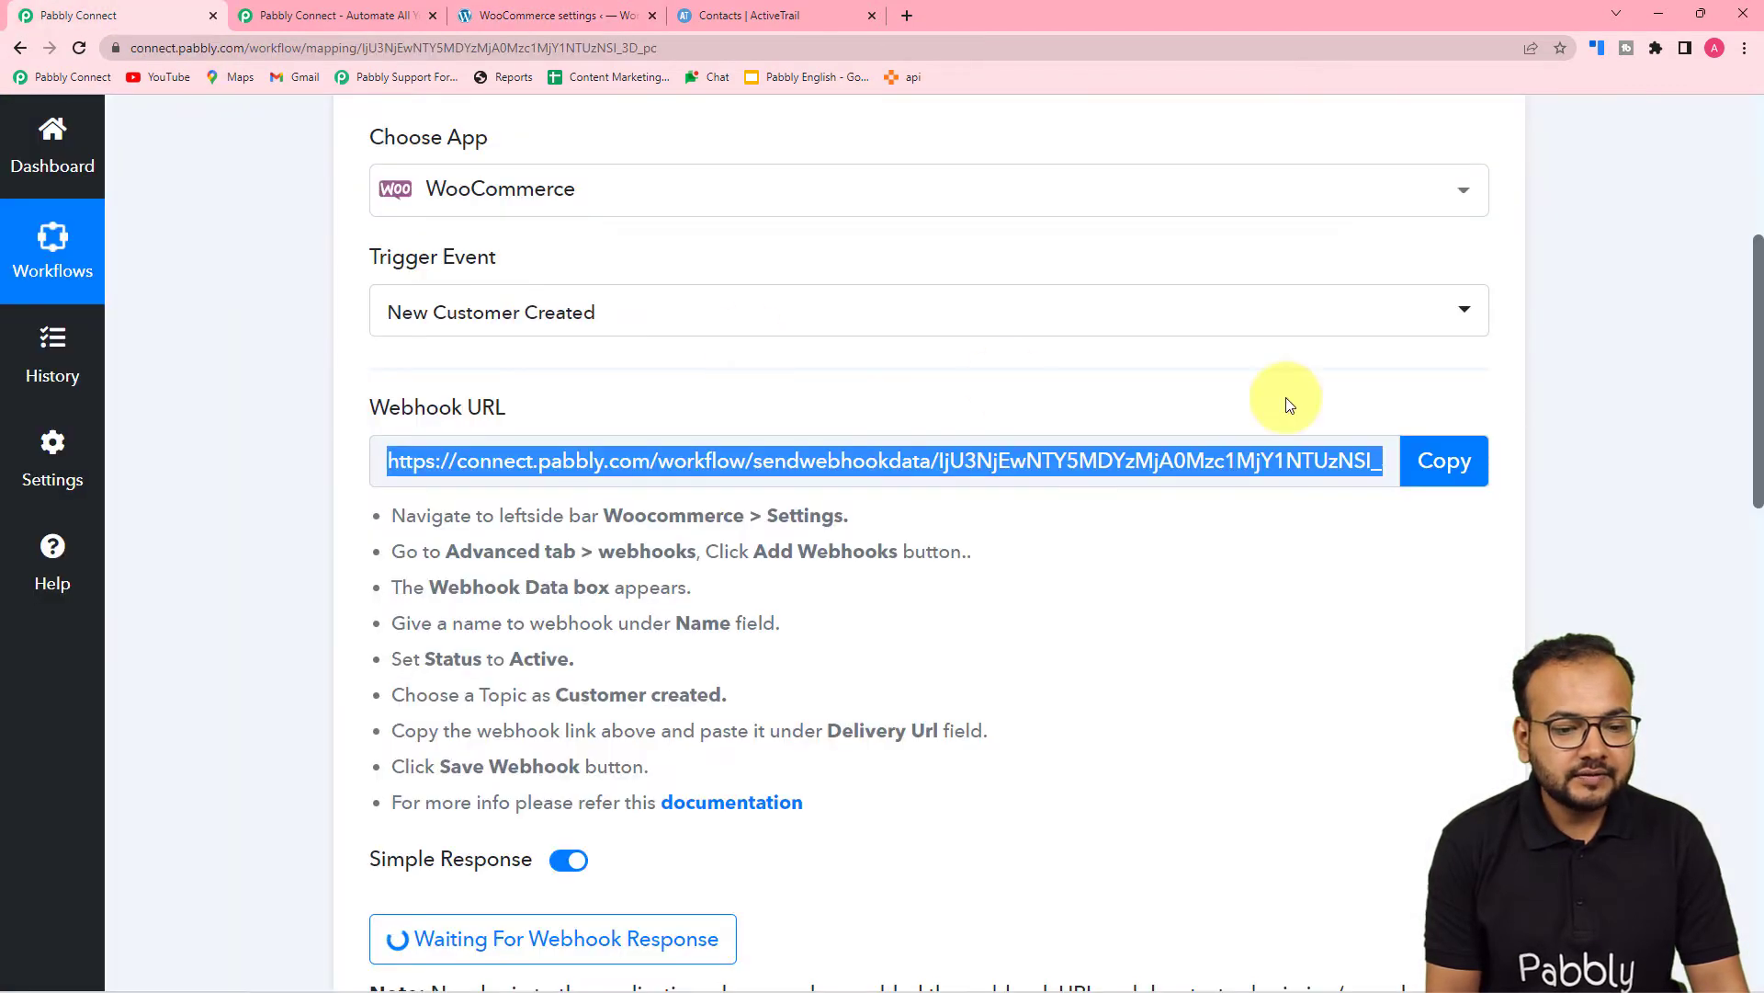
pyautogui.click(1449, 467)
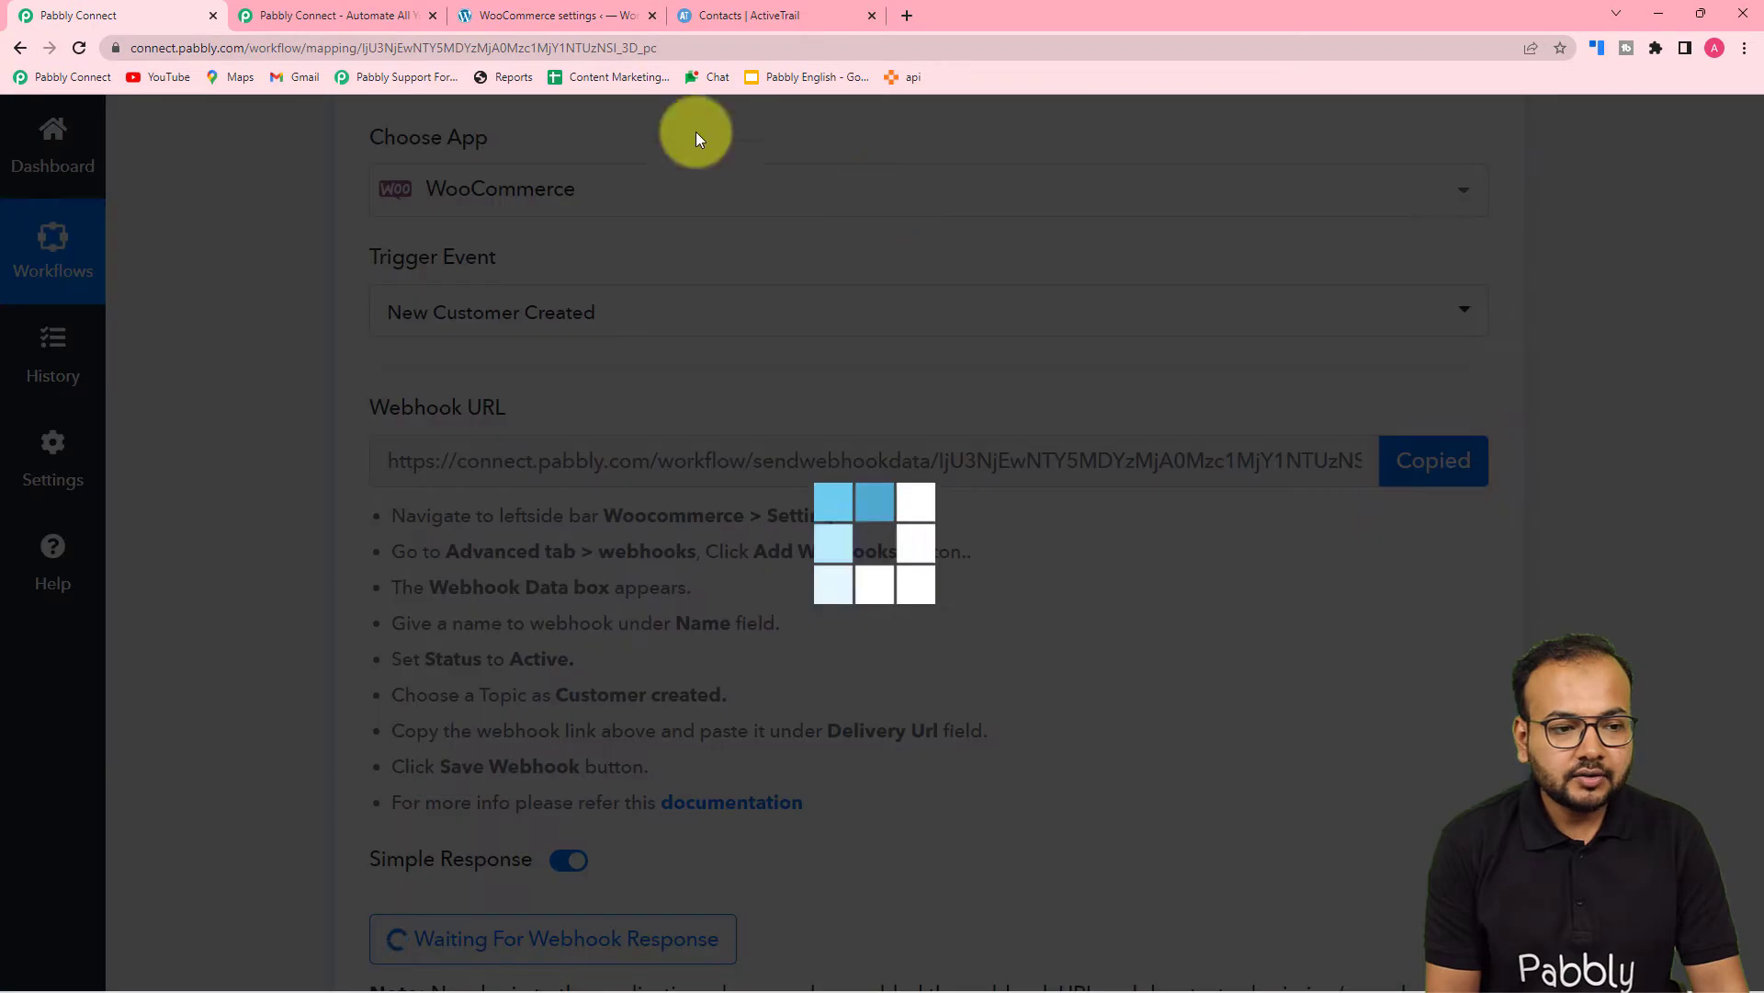
pyautogui.click(516, 15)
pyautogui.click(620, 403)
pyautogui.rightClick(621, 402)
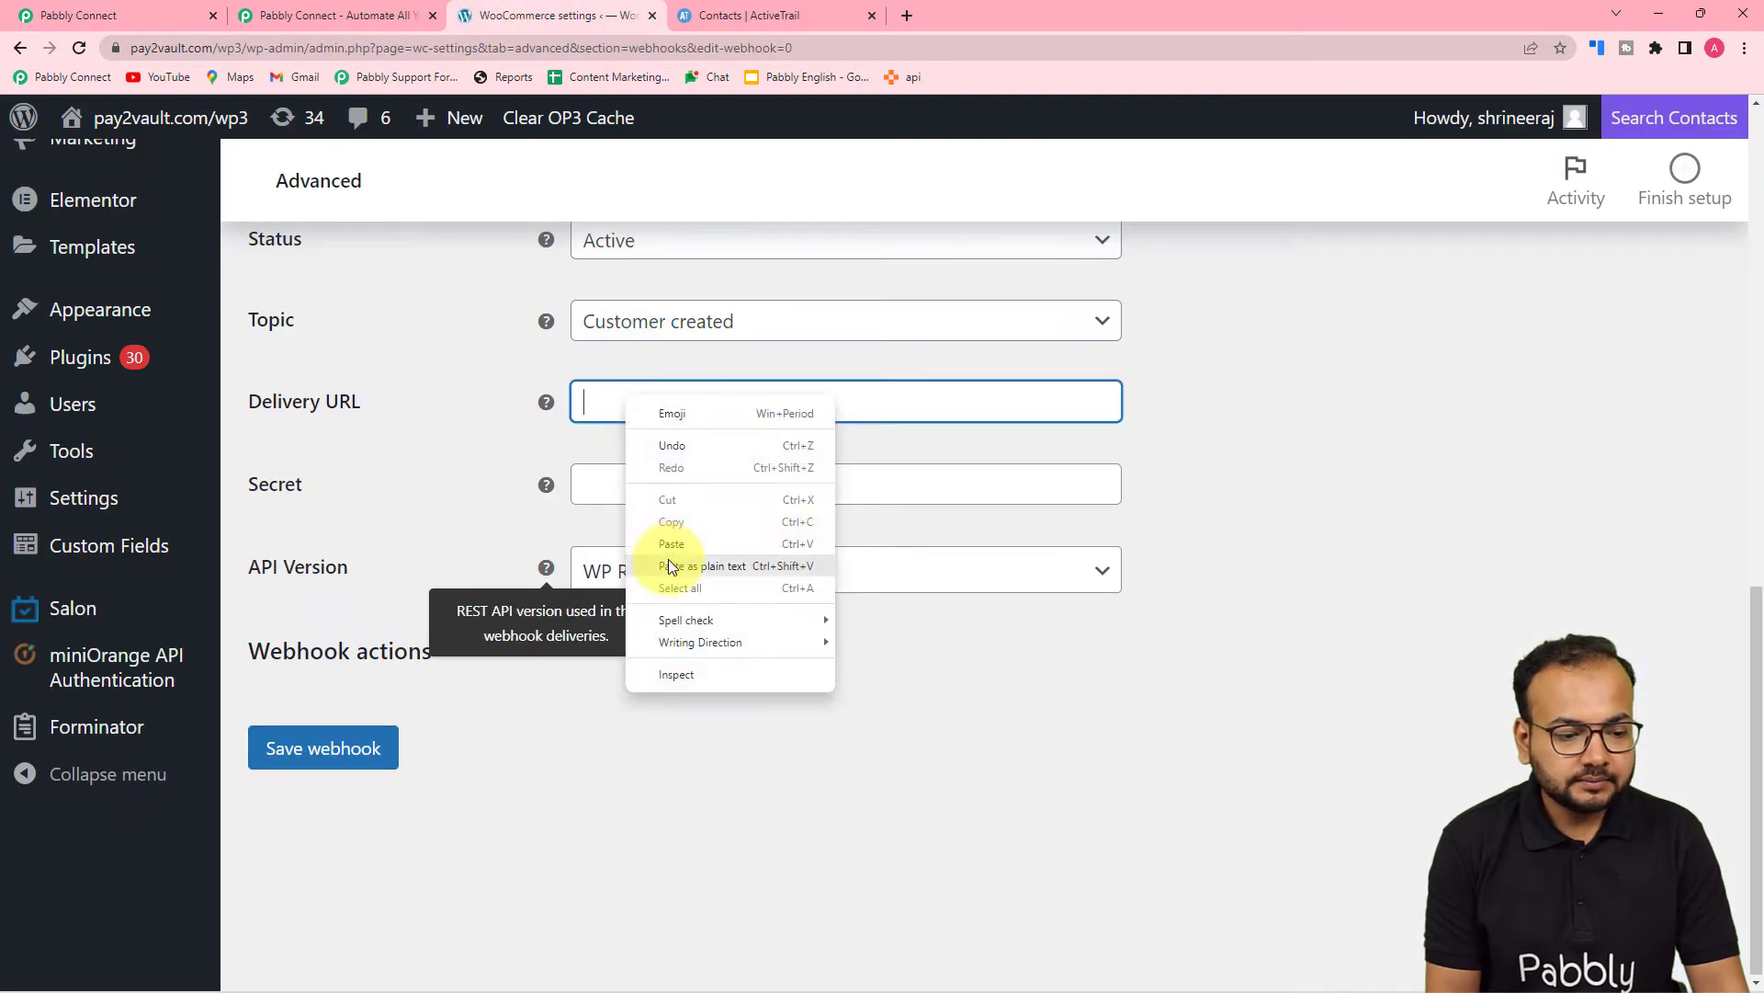
pyautogui.click(670, 563)
pyautogui.click(477, 448)
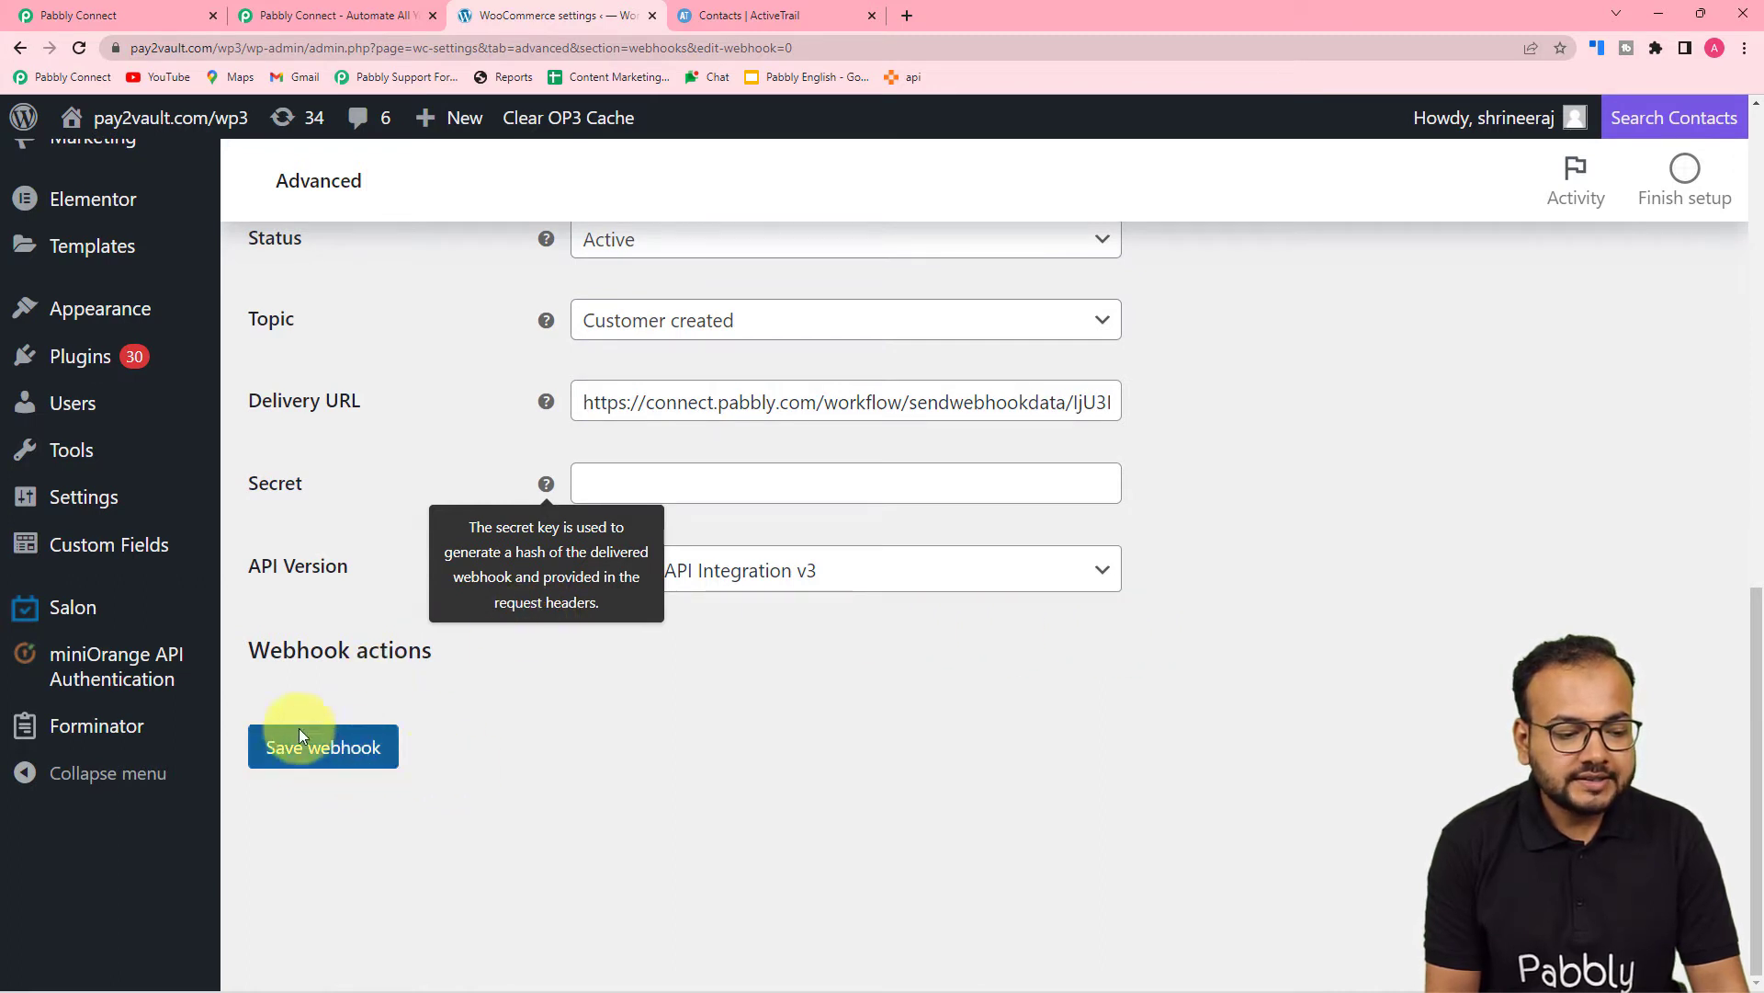
pyautogui.click(295, 752)
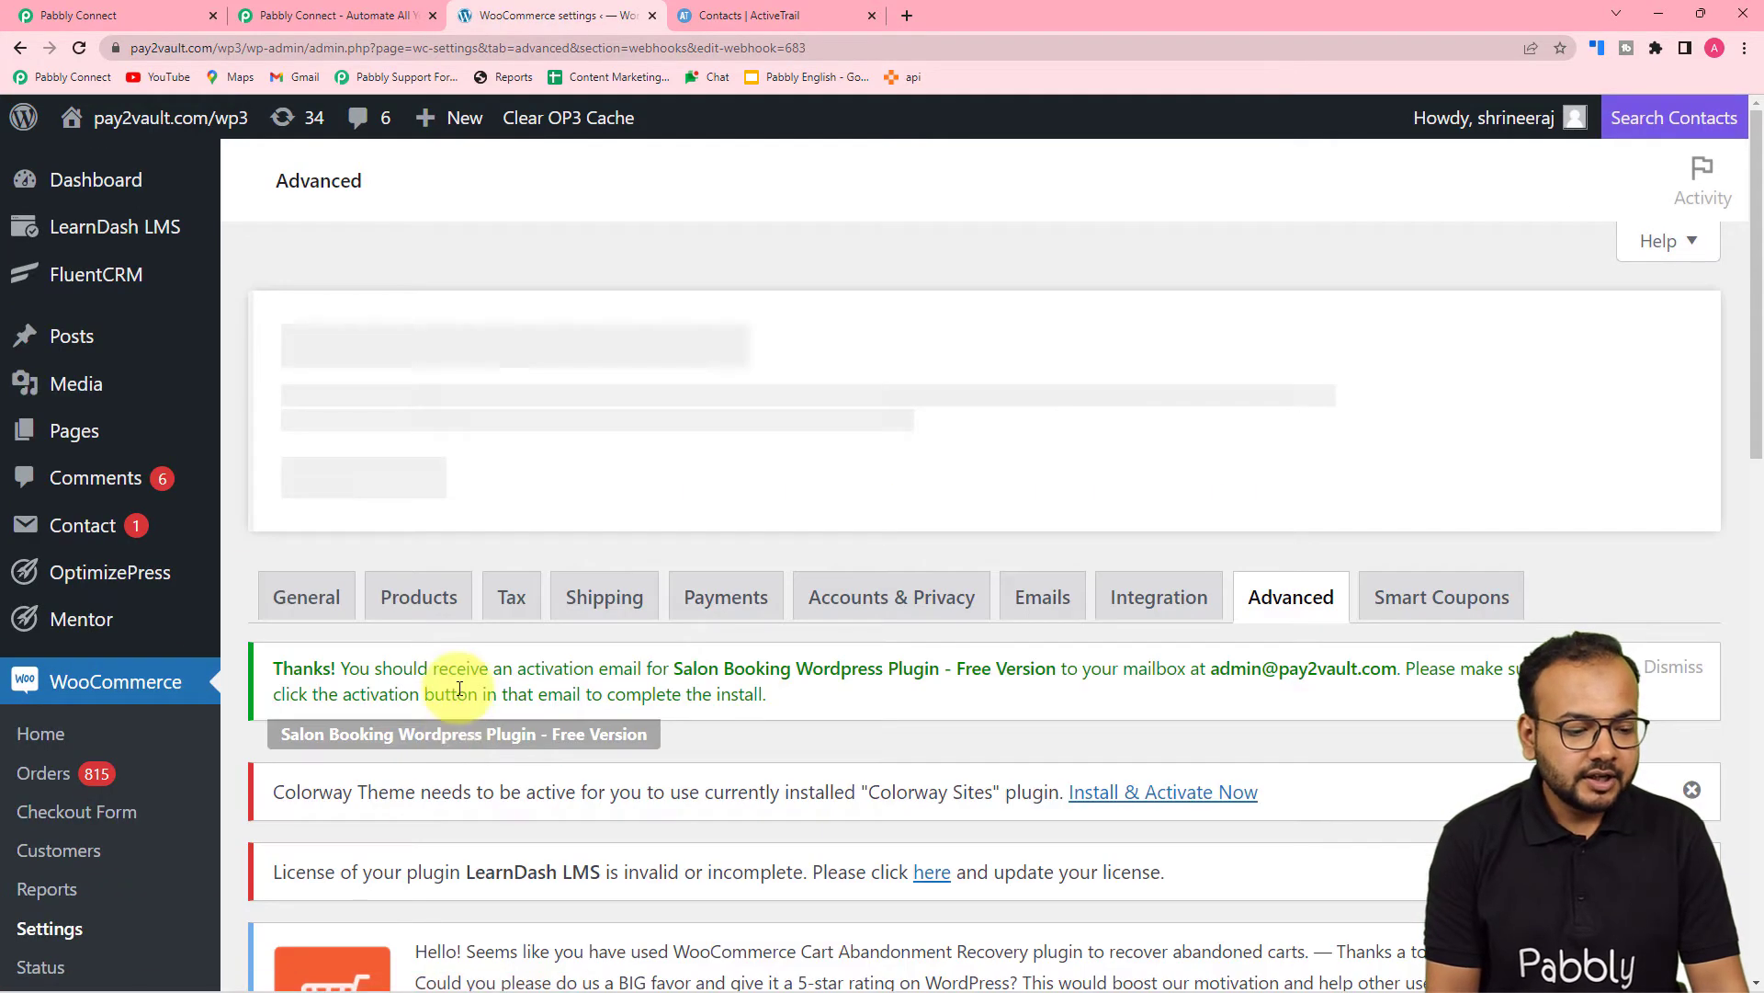
pyautogui.scroll(-3, 450, 689)
pyautogui.scroll(-6, 459, 688)
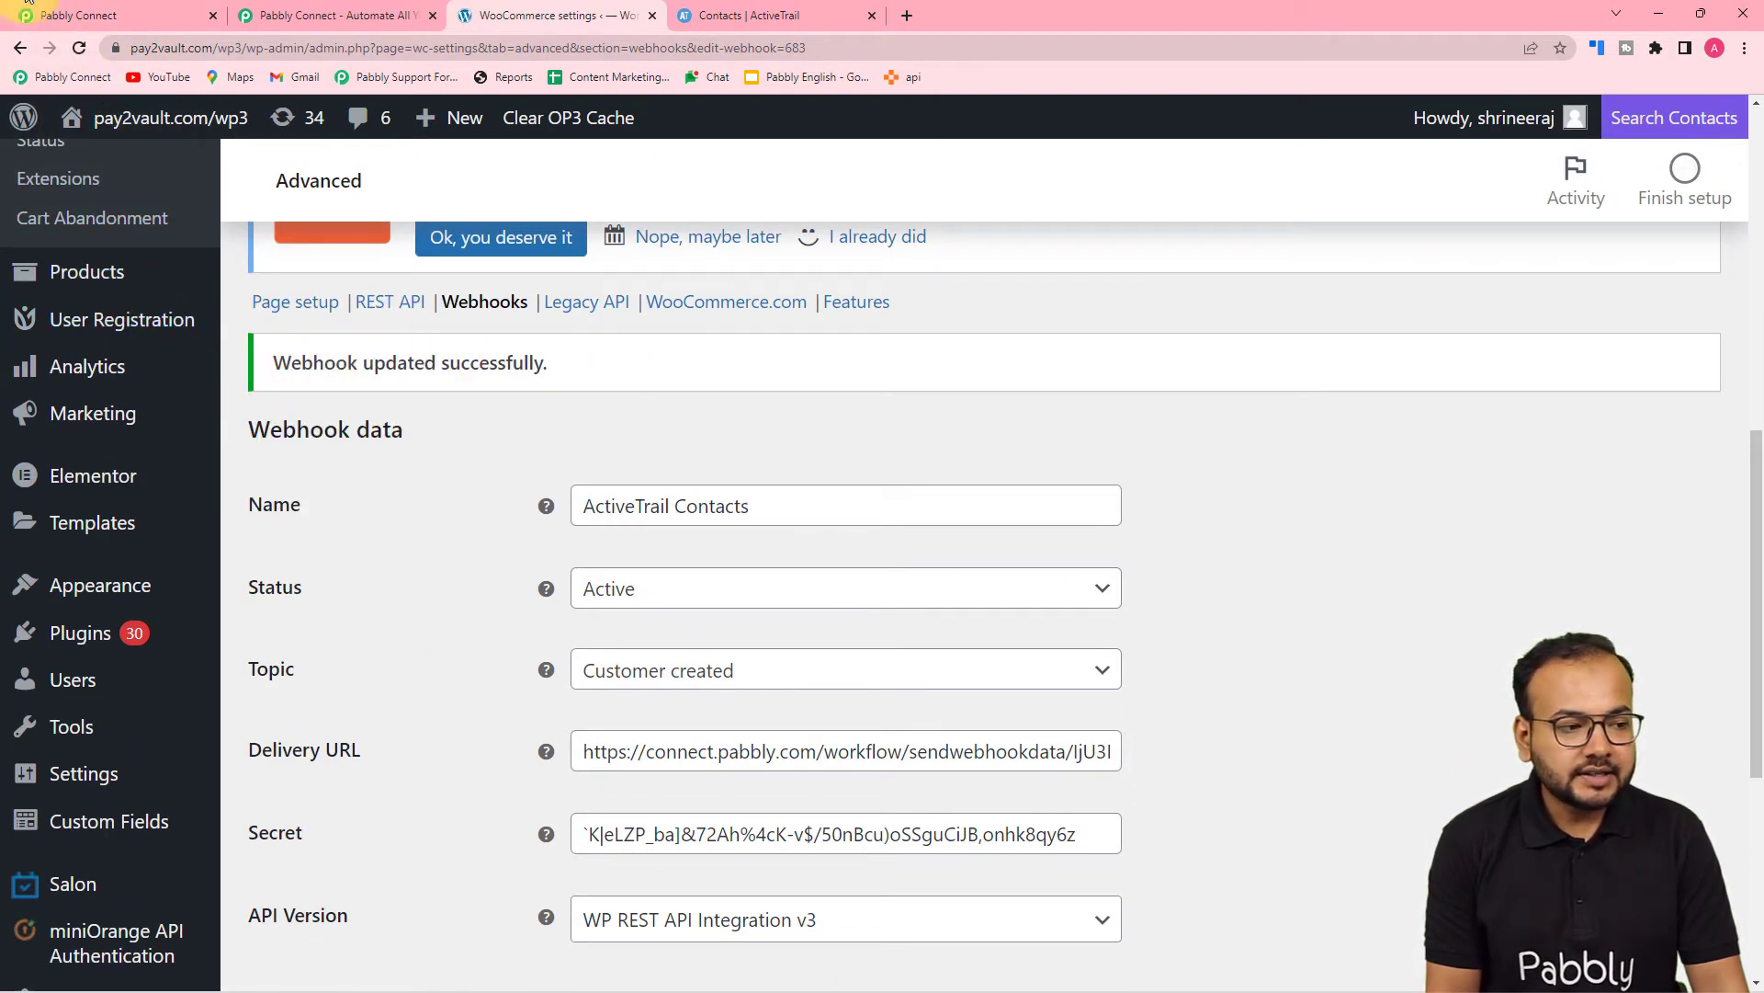
# Return to the Pabbly Connect workflow, check the trigger's received response and start re-capturing the webhook response
pyautogui.click(74, 15)
pyautogui.scroll(-2, 208, 356)
pyautogui.scroll(-4, 207, 355)
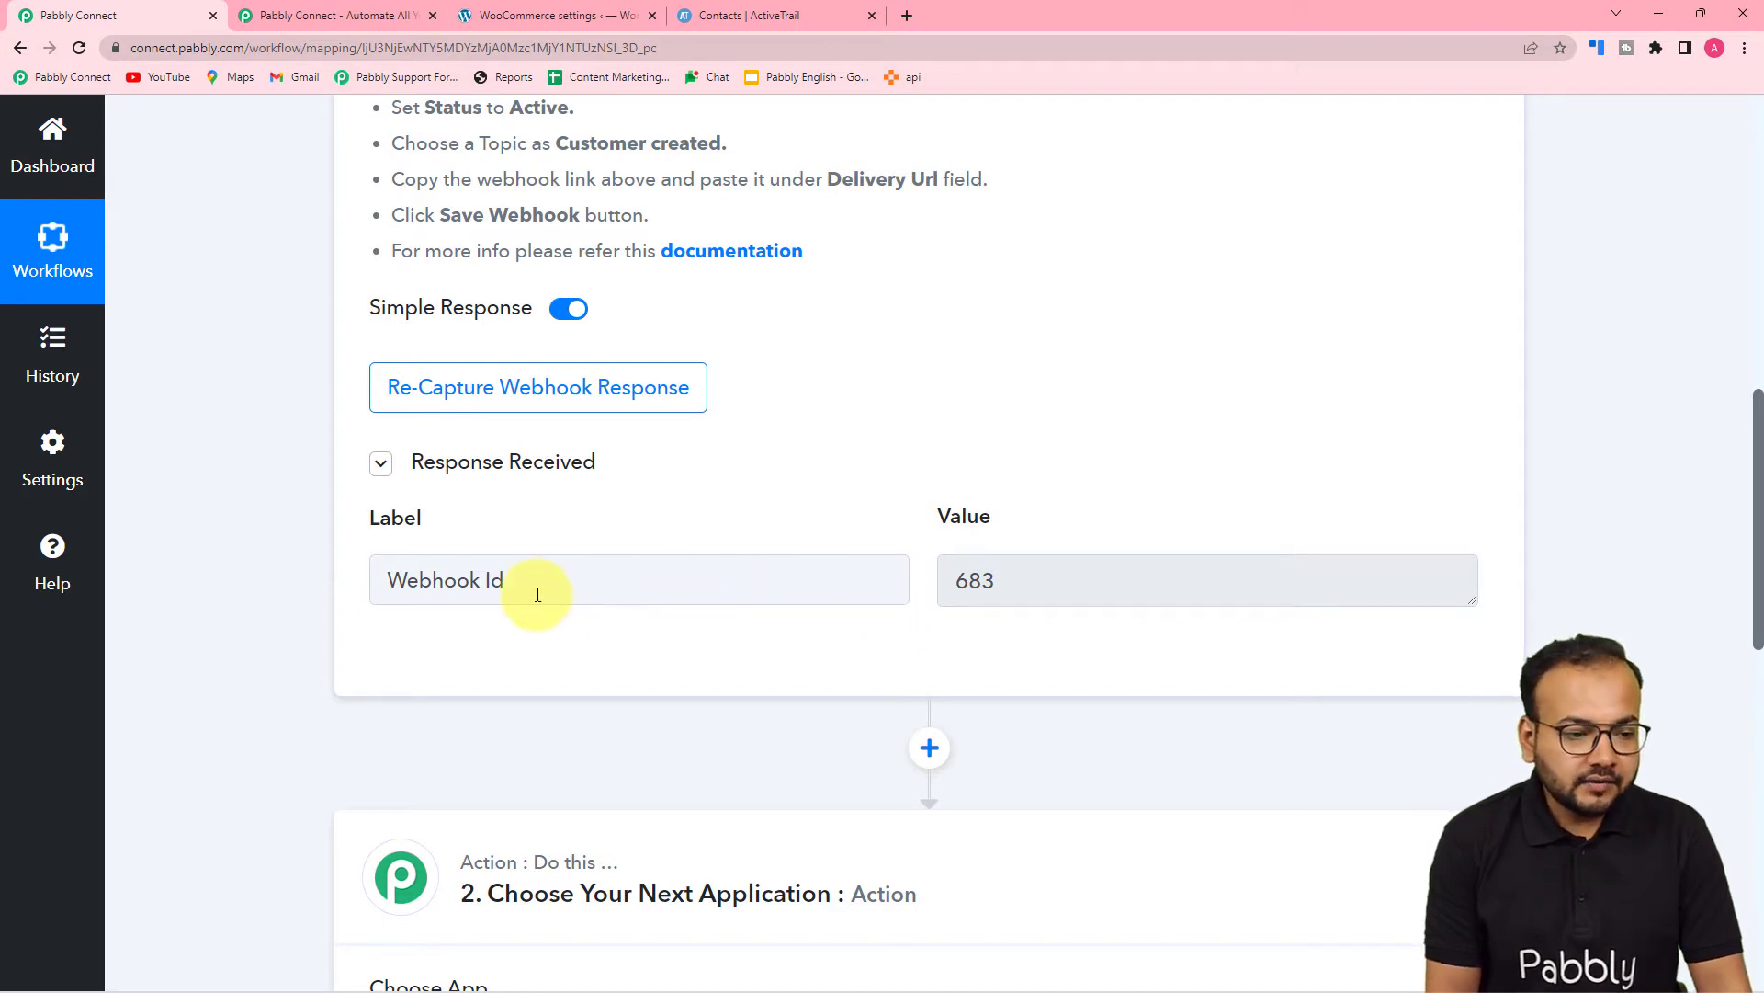
pyautogui.scroll(-2, 538, 595)
pyautogui.scroll(2, 570, 609)
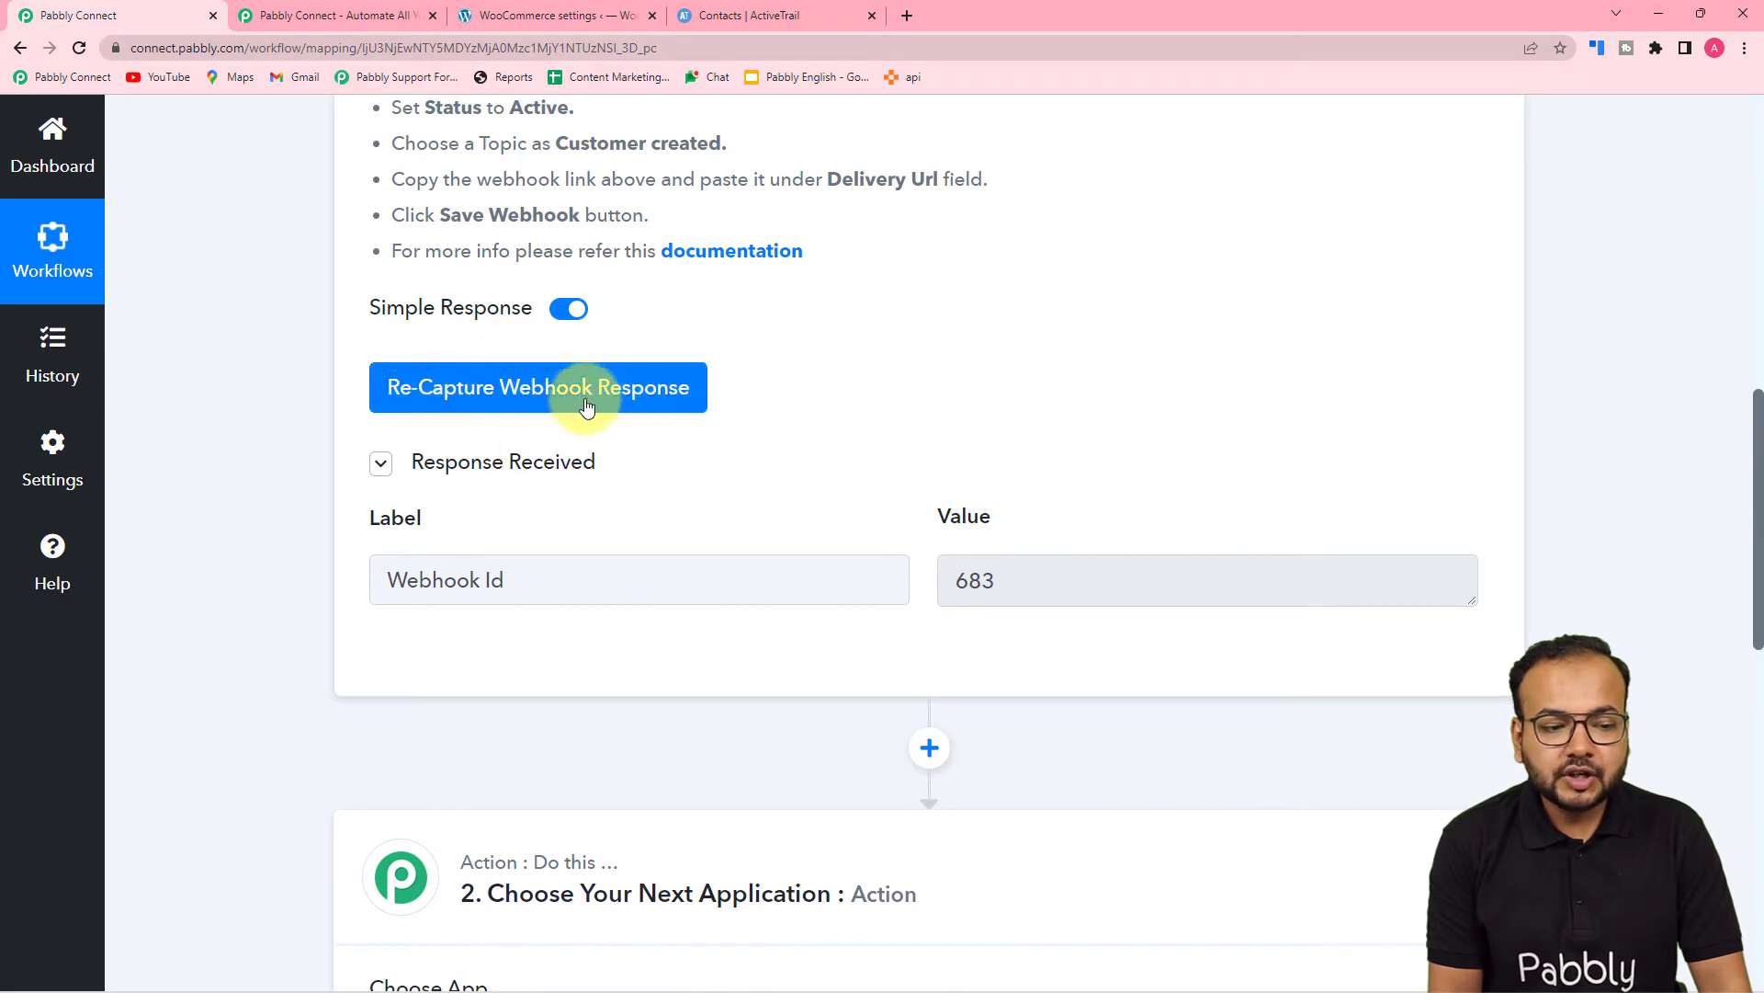
pyautogui.scroll(4, 1059, 450)
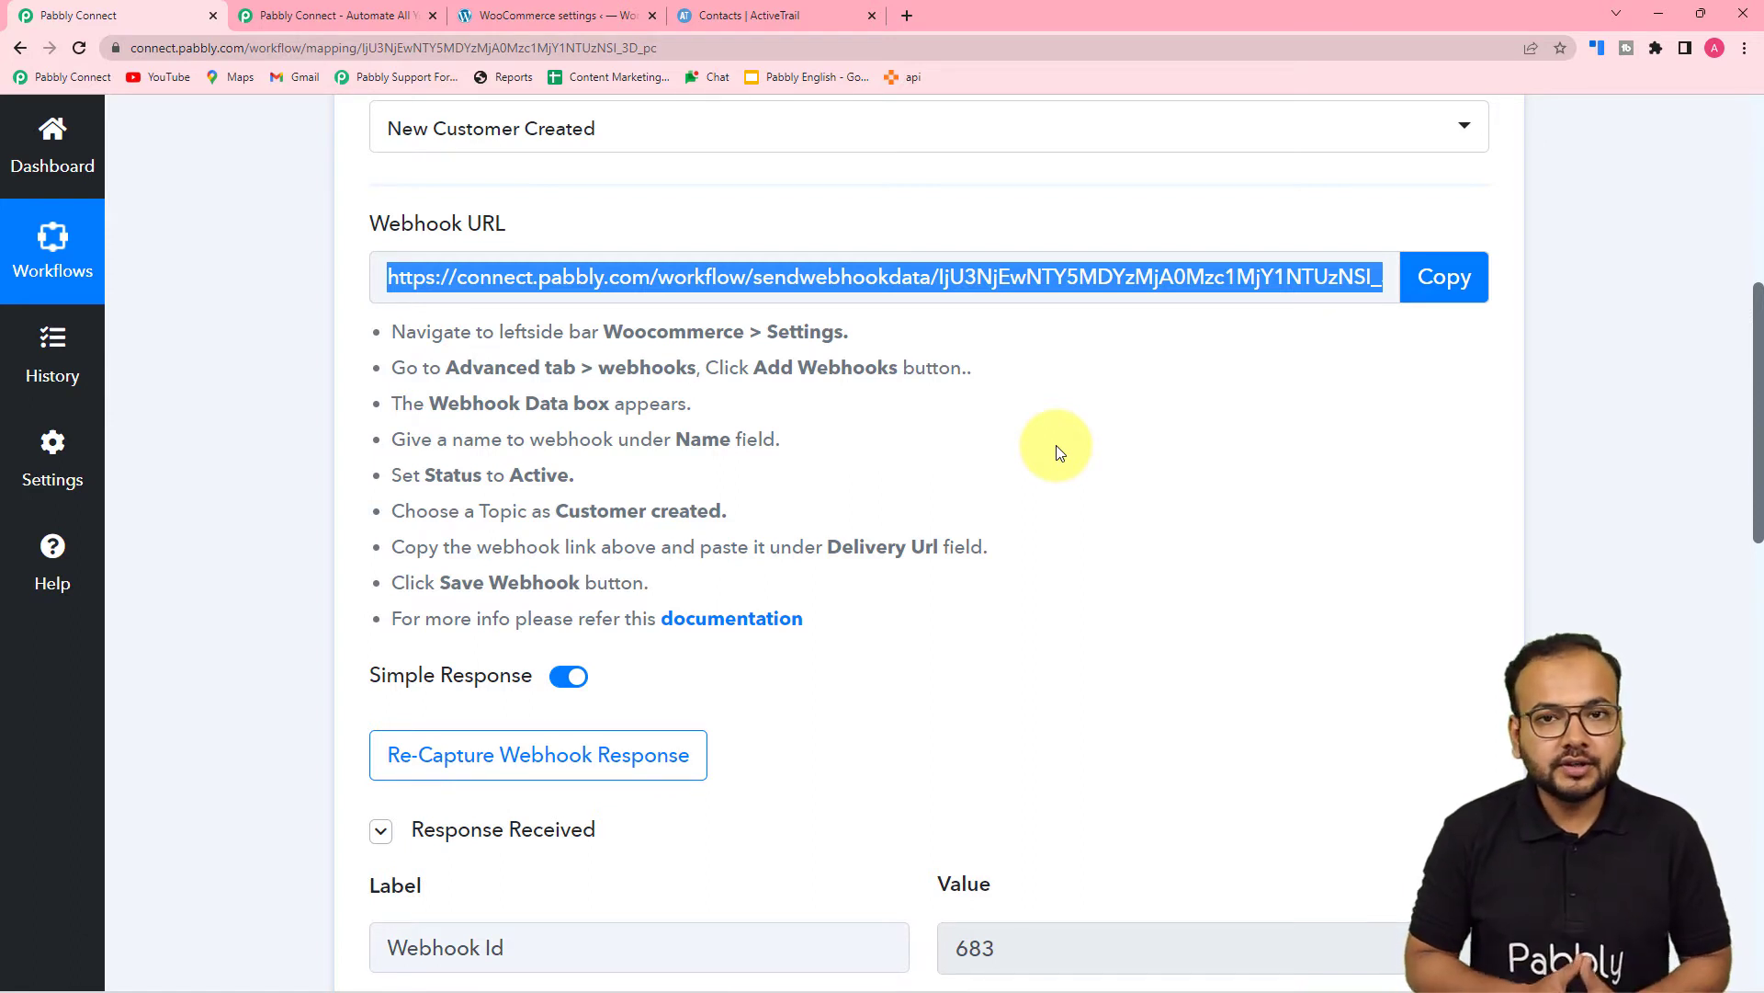
pyautogui.scroll(-2, 1060, 450)
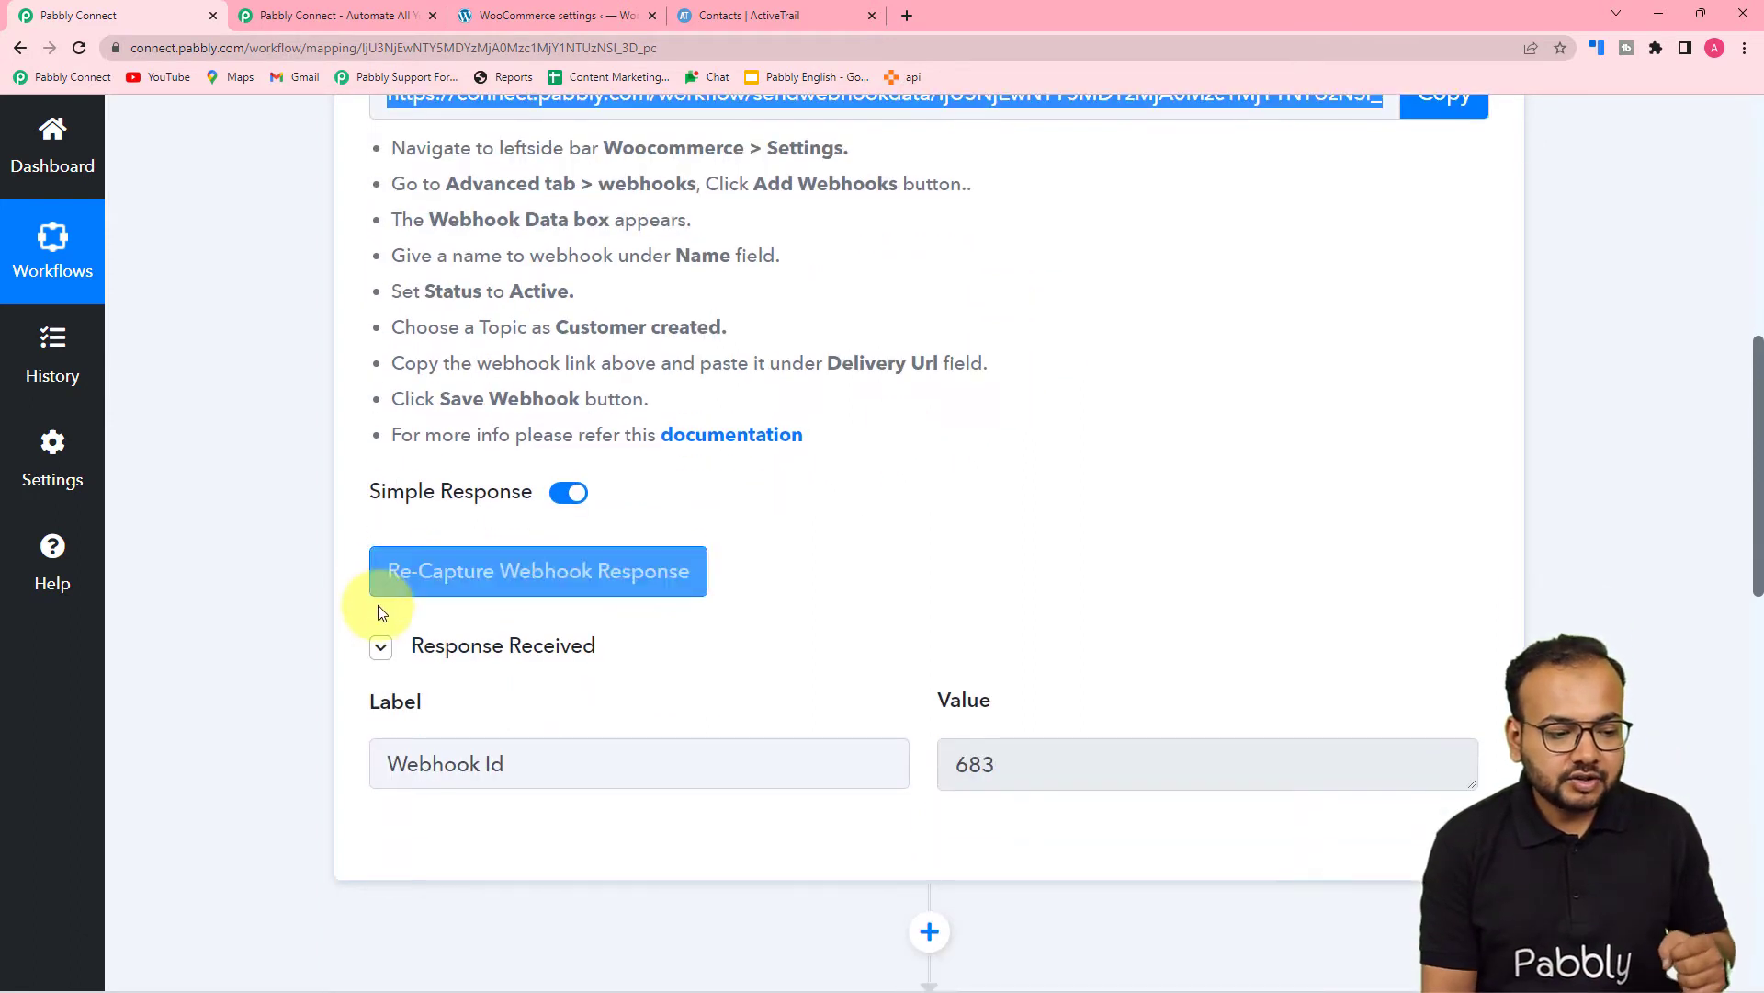
pyautogui.click(432, 589)
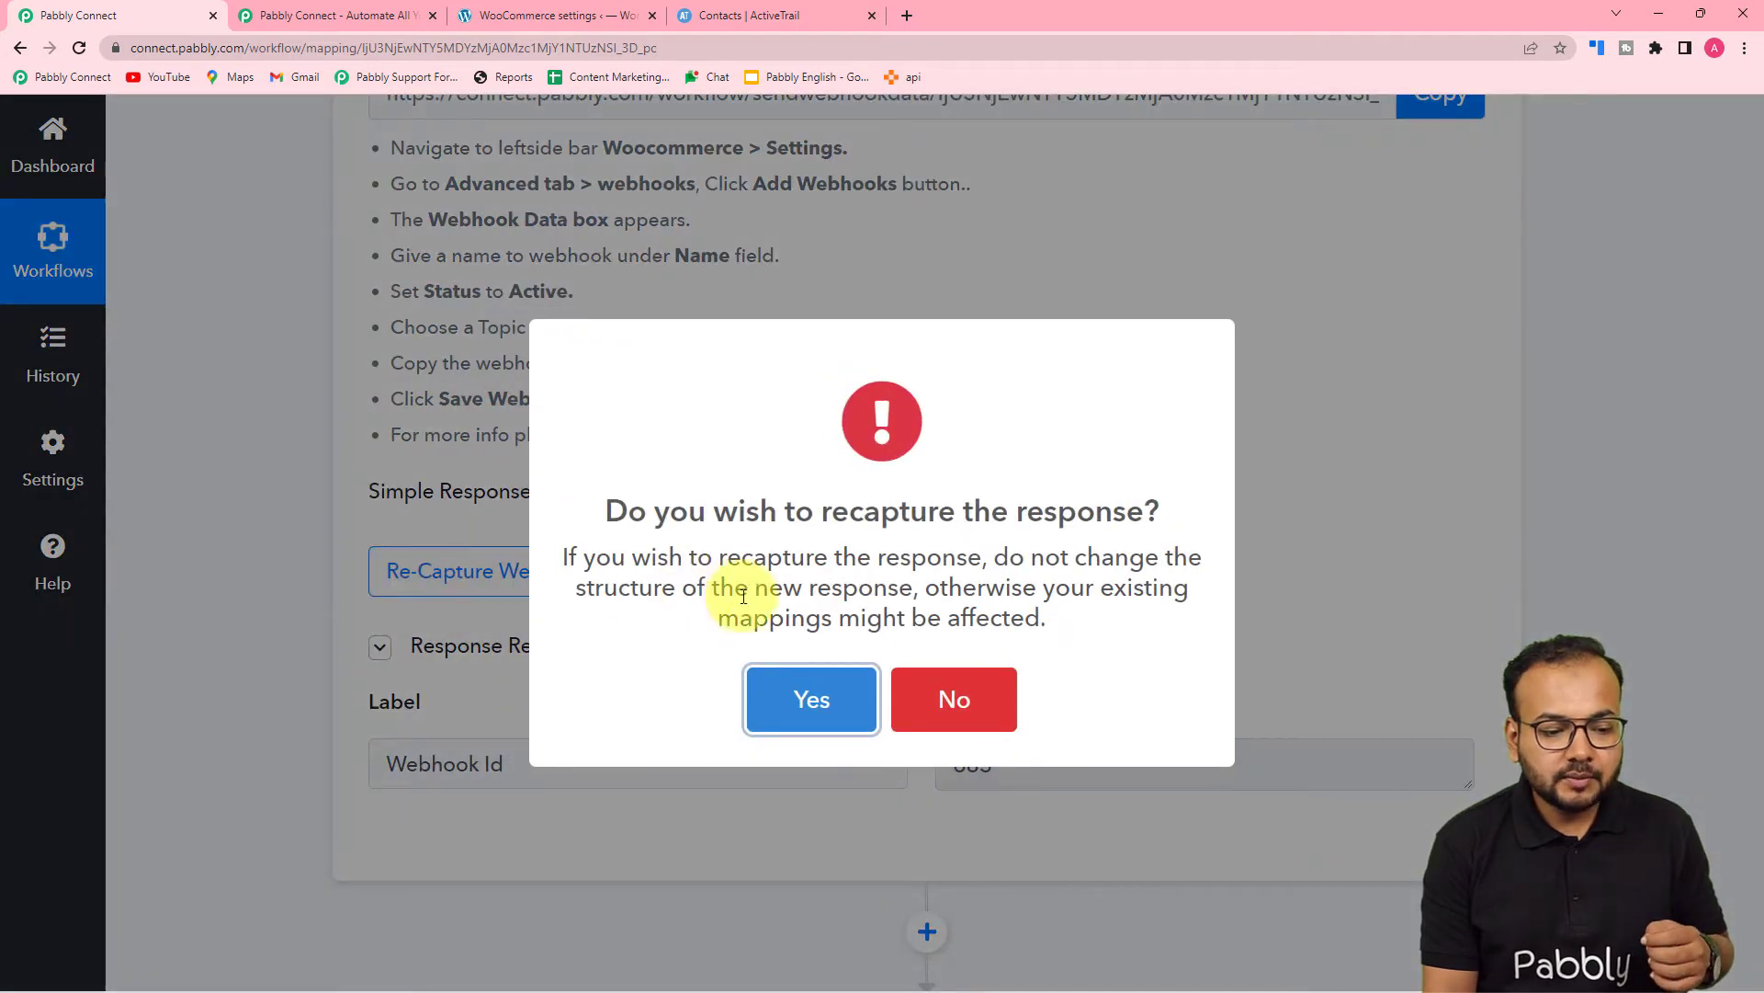
pyautogui.click(801, 697)
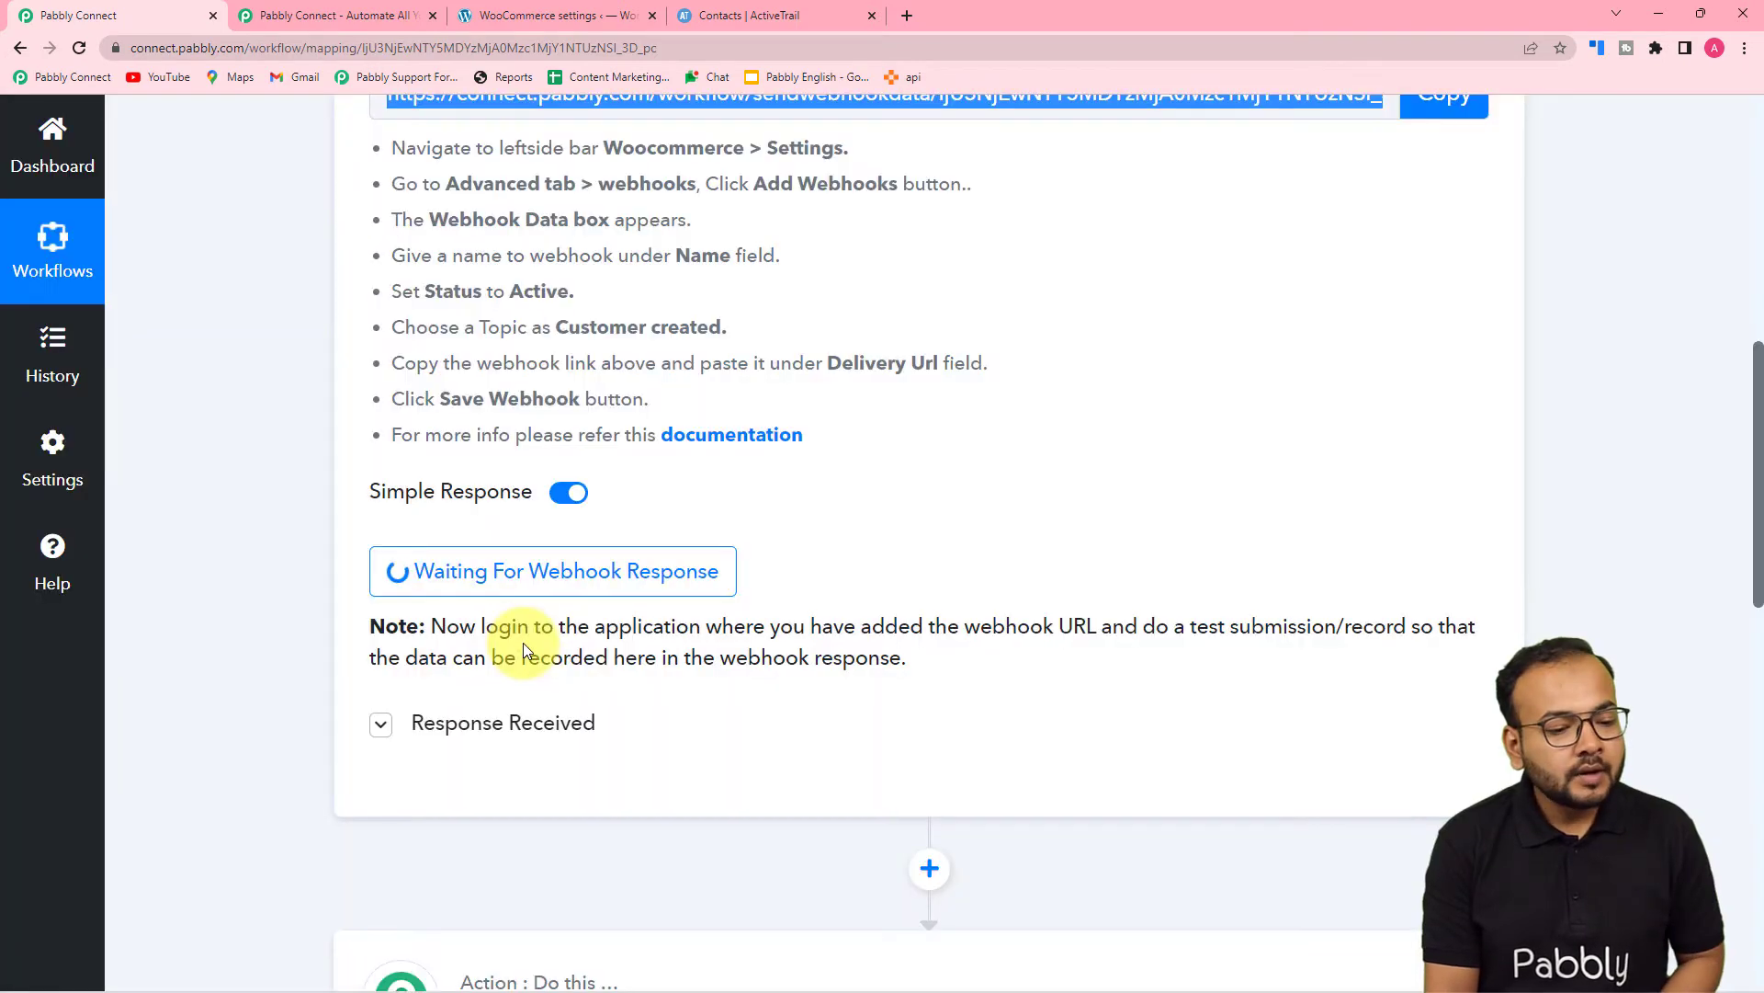
pyautogui.scroll(-2, 522, 644)
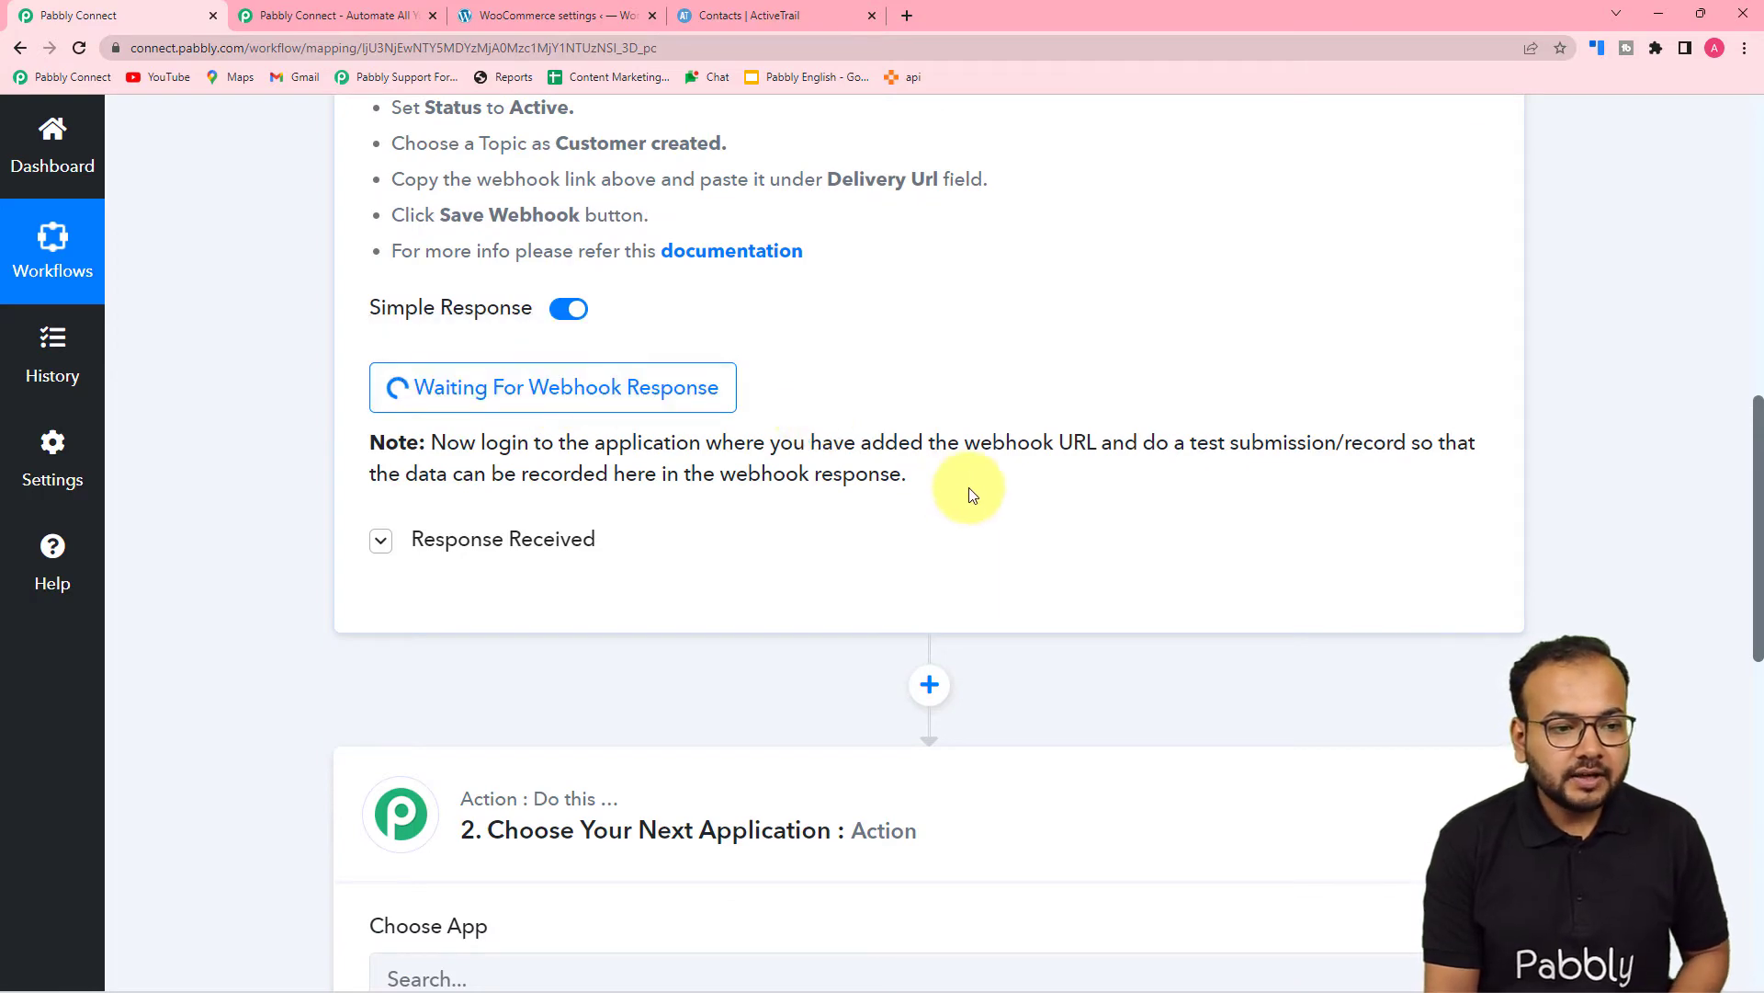
# Switch to the WordPress admin site and open the form for adding a new user
pyautogui.click(501, 20)
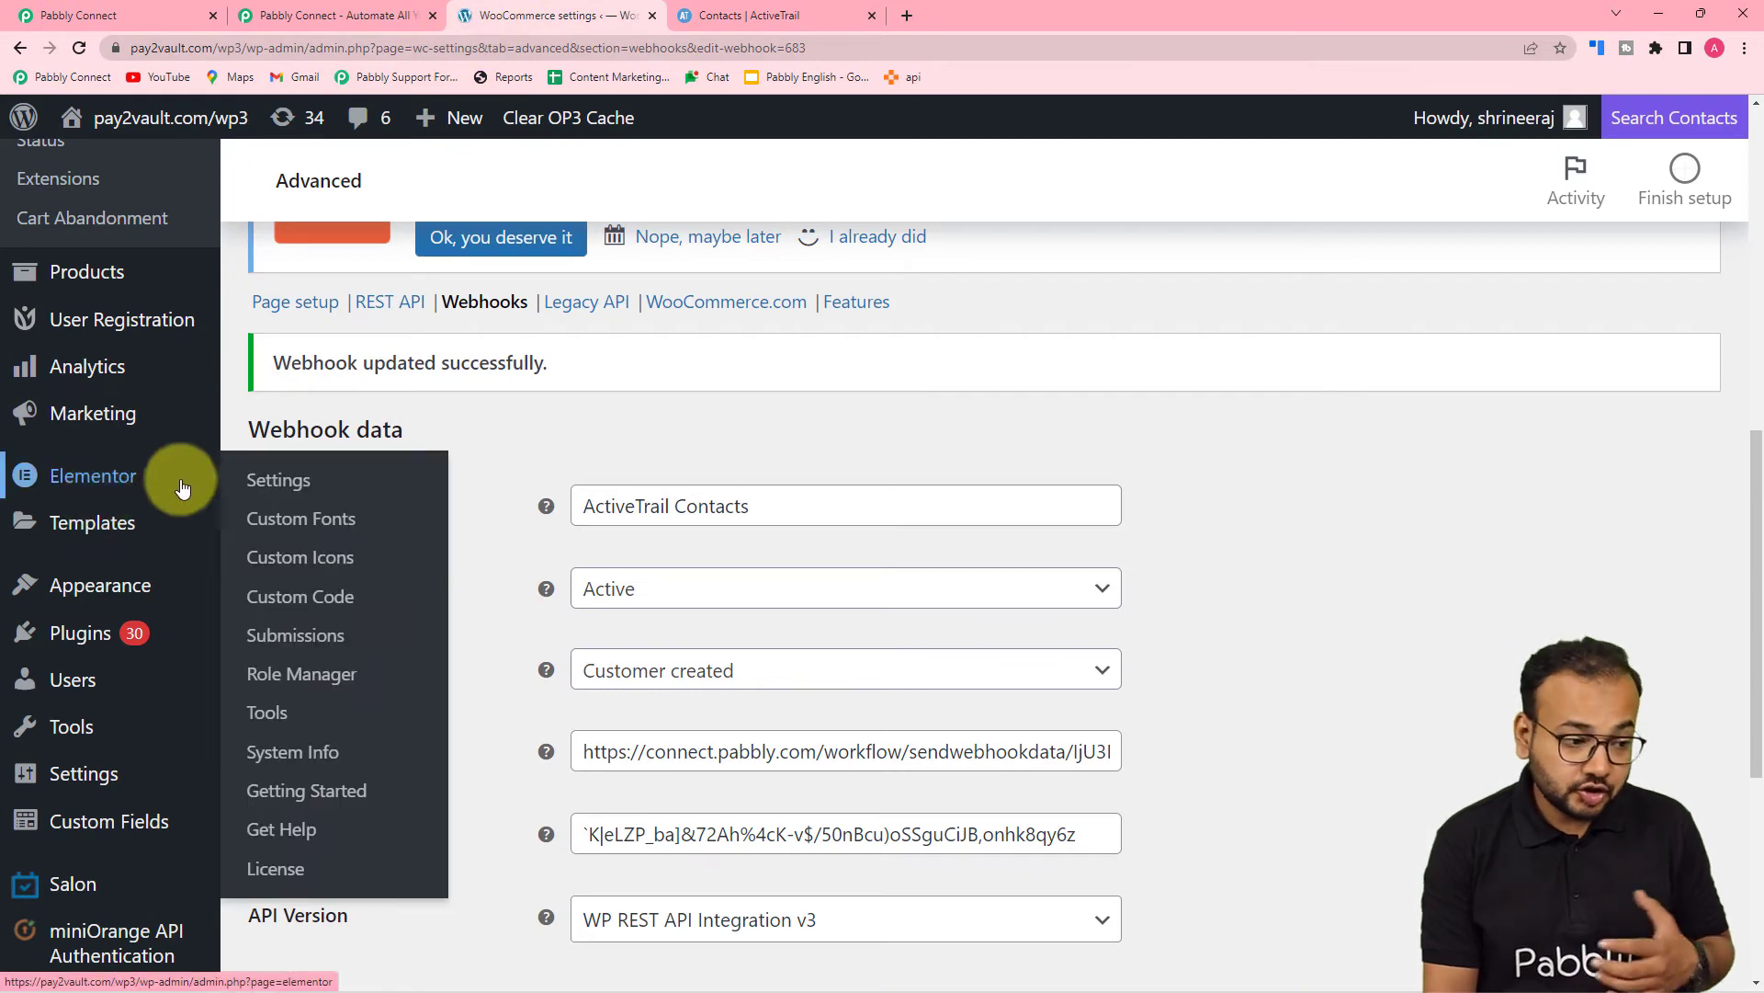
pyautogui.moveTo(142, 420)
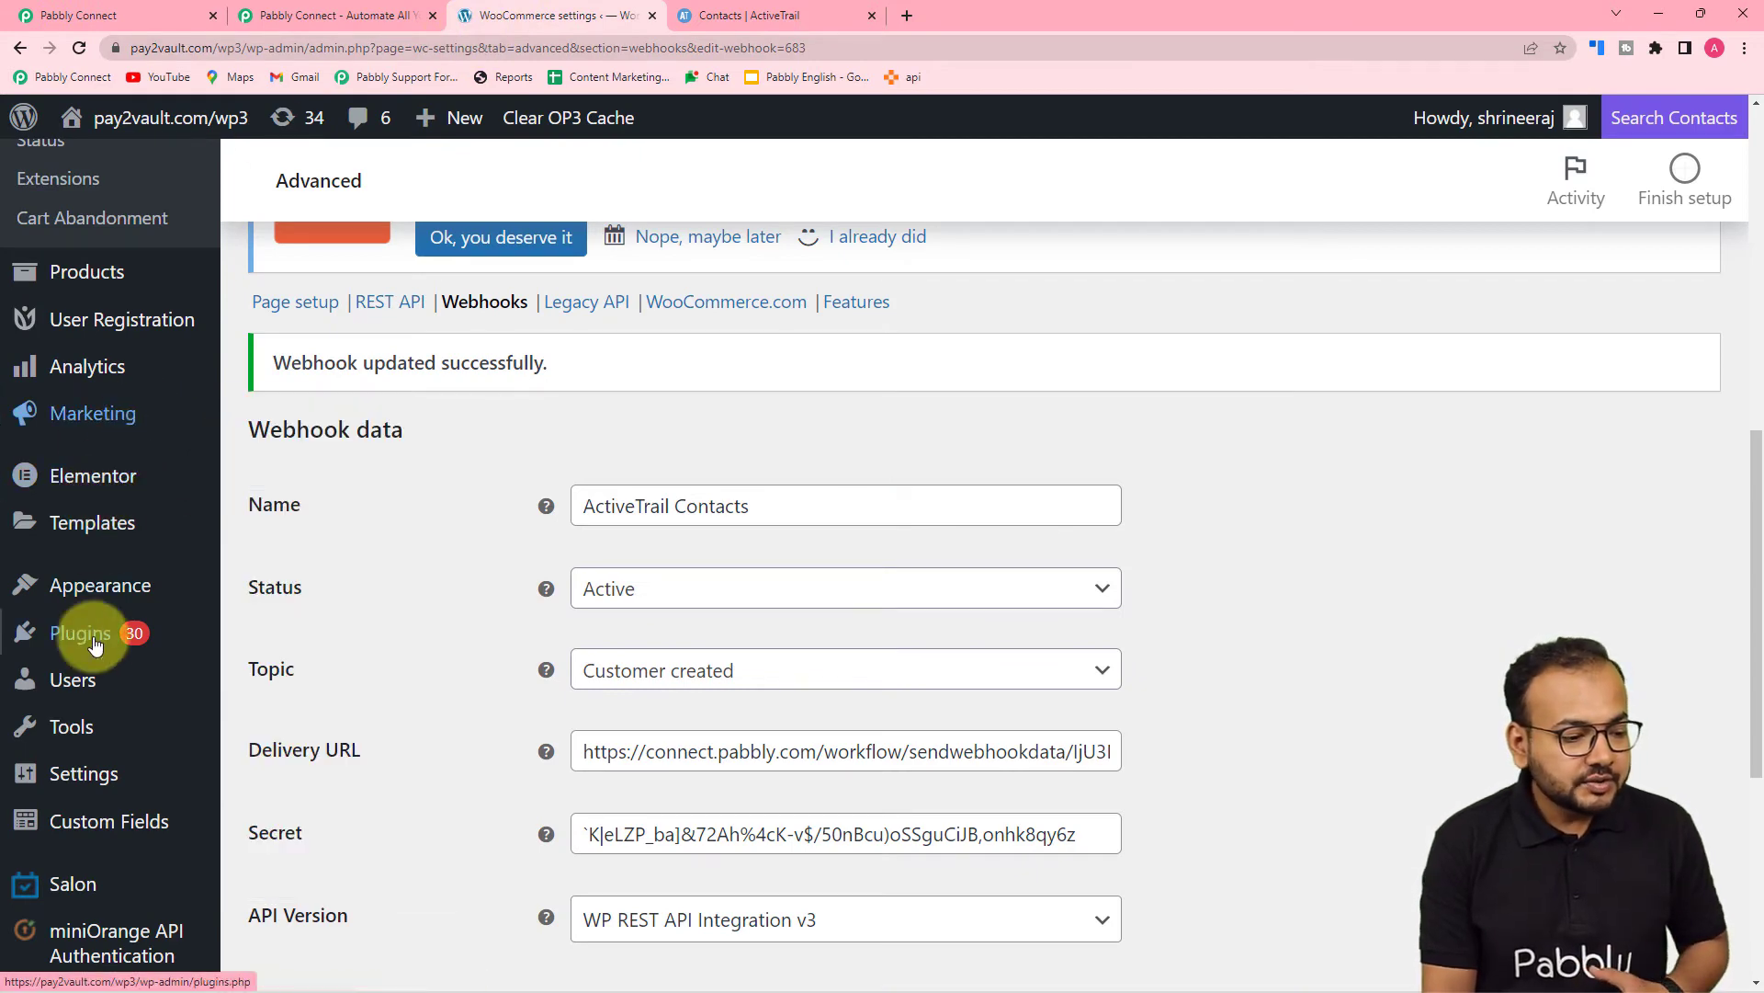
pyautogui.moveTo(81, 679)
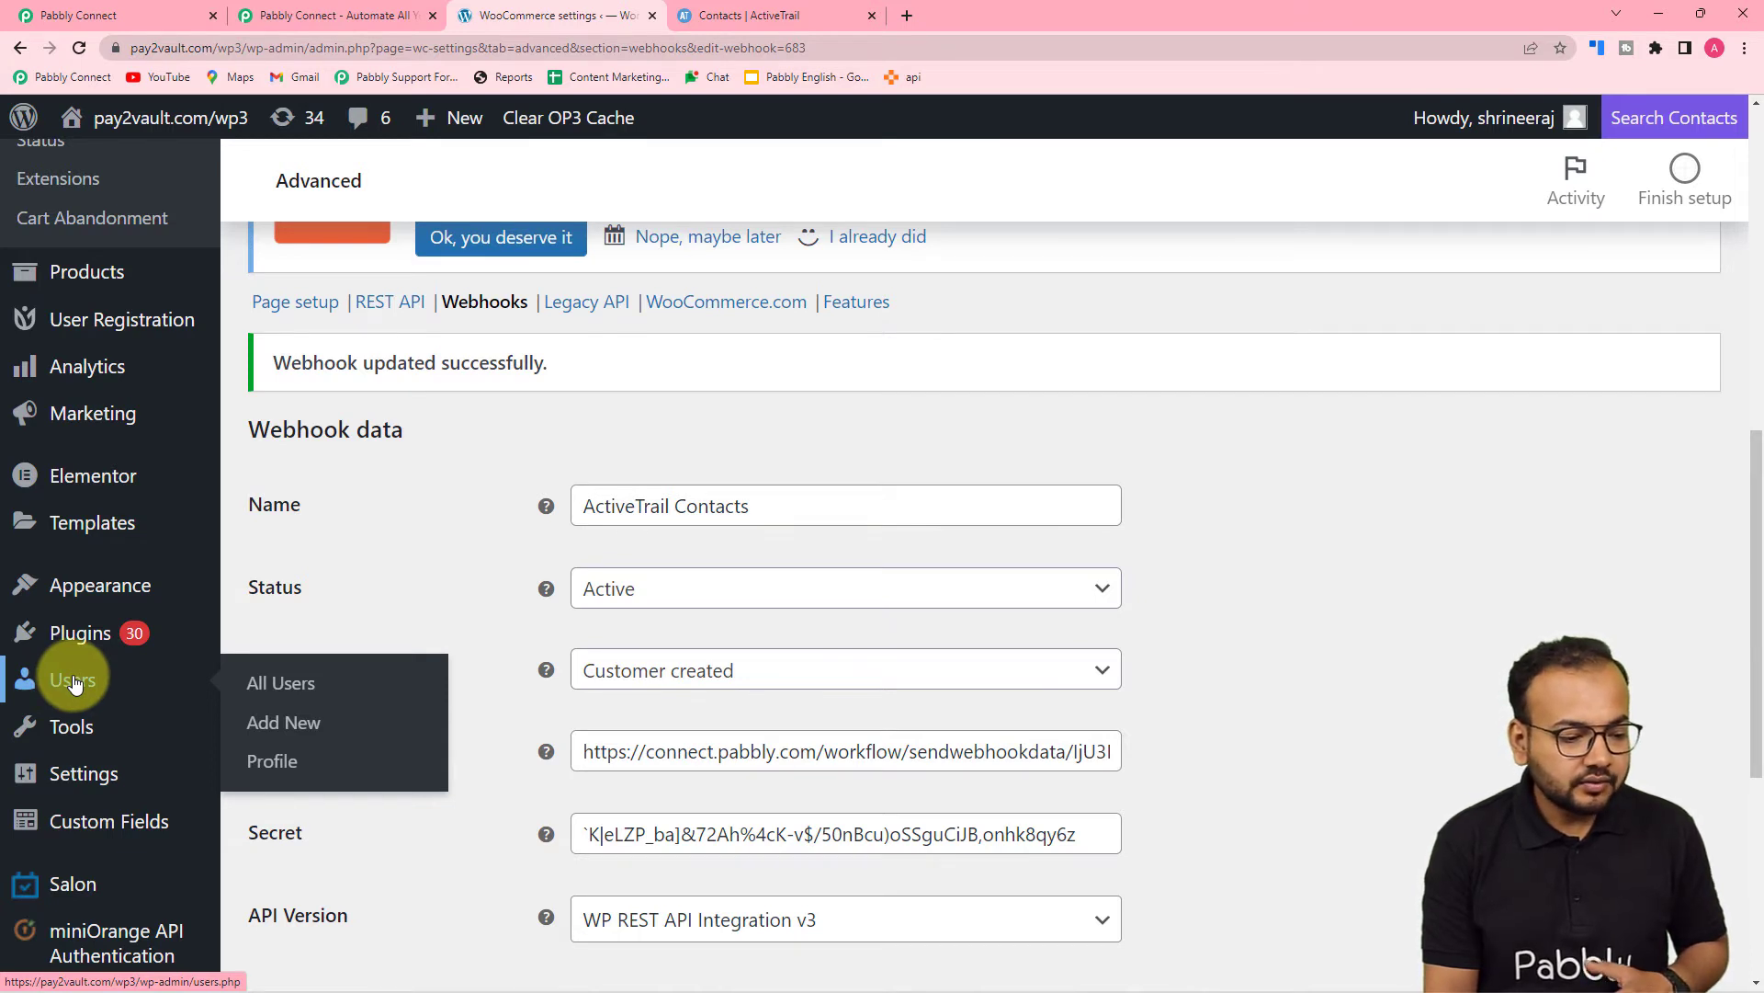
pyautogui.click(281, 733)
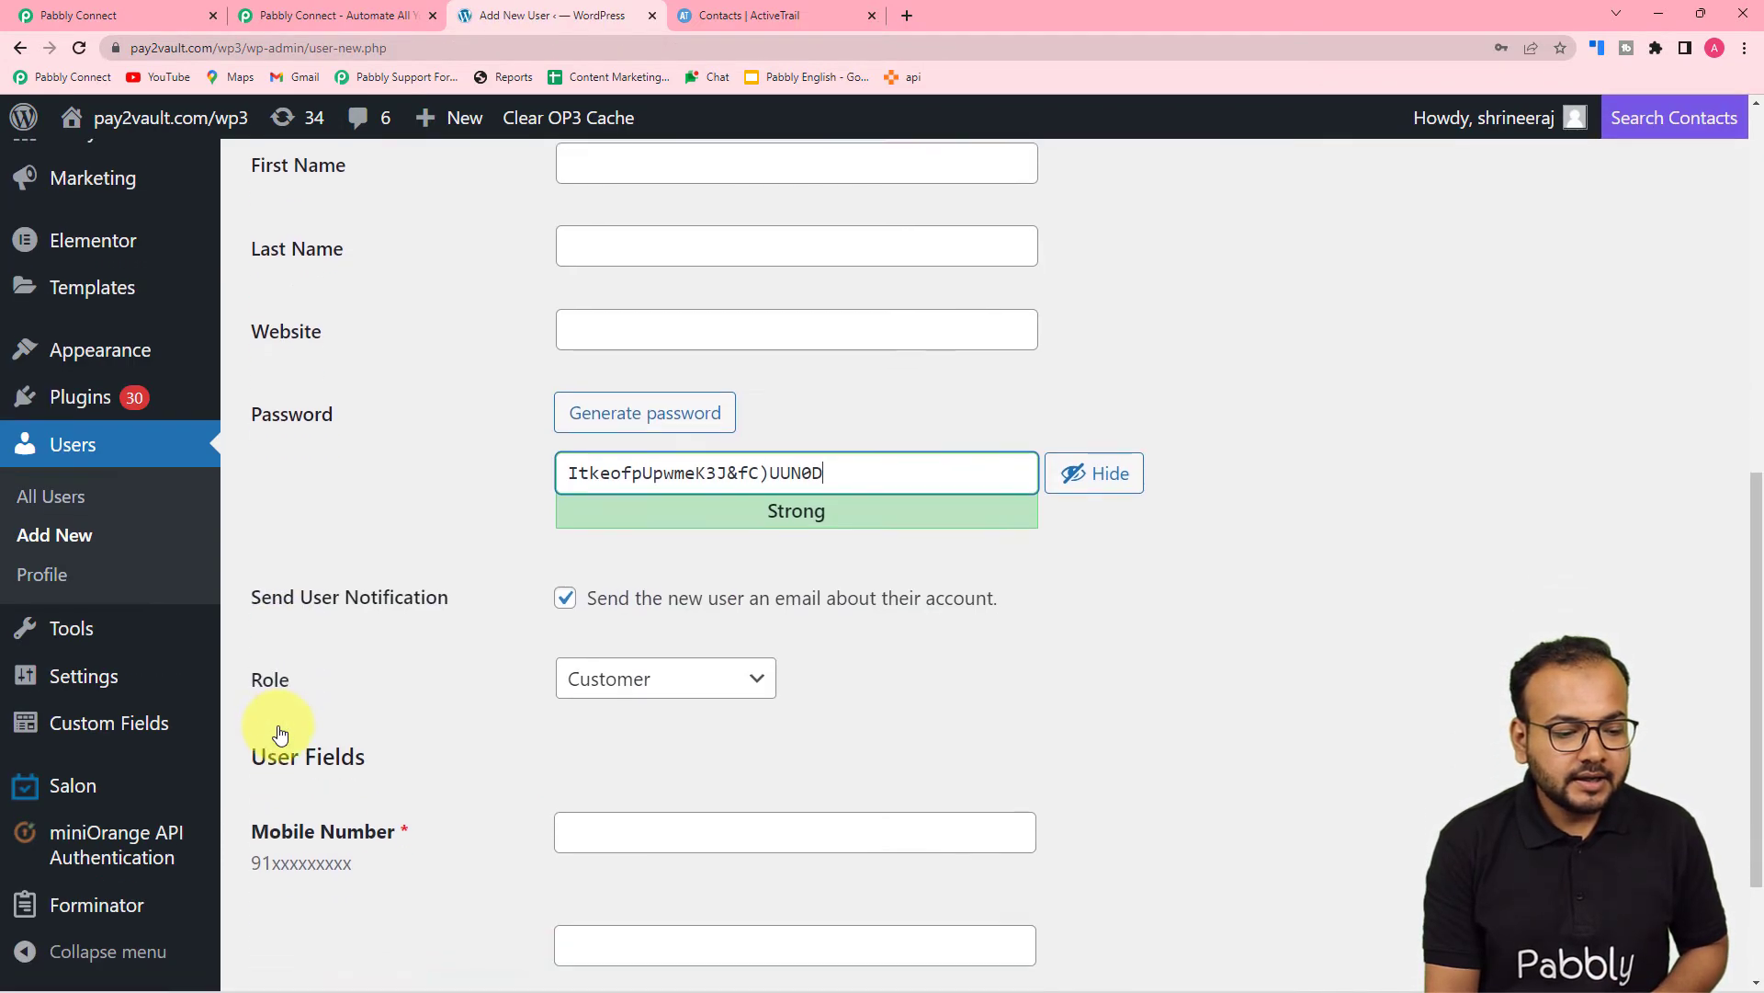
pyautogui.scroll(-2, 280, 733)
pyautogui.scroll(12, 280, 732)
pyautogui.scroll(-4, 280, 732)
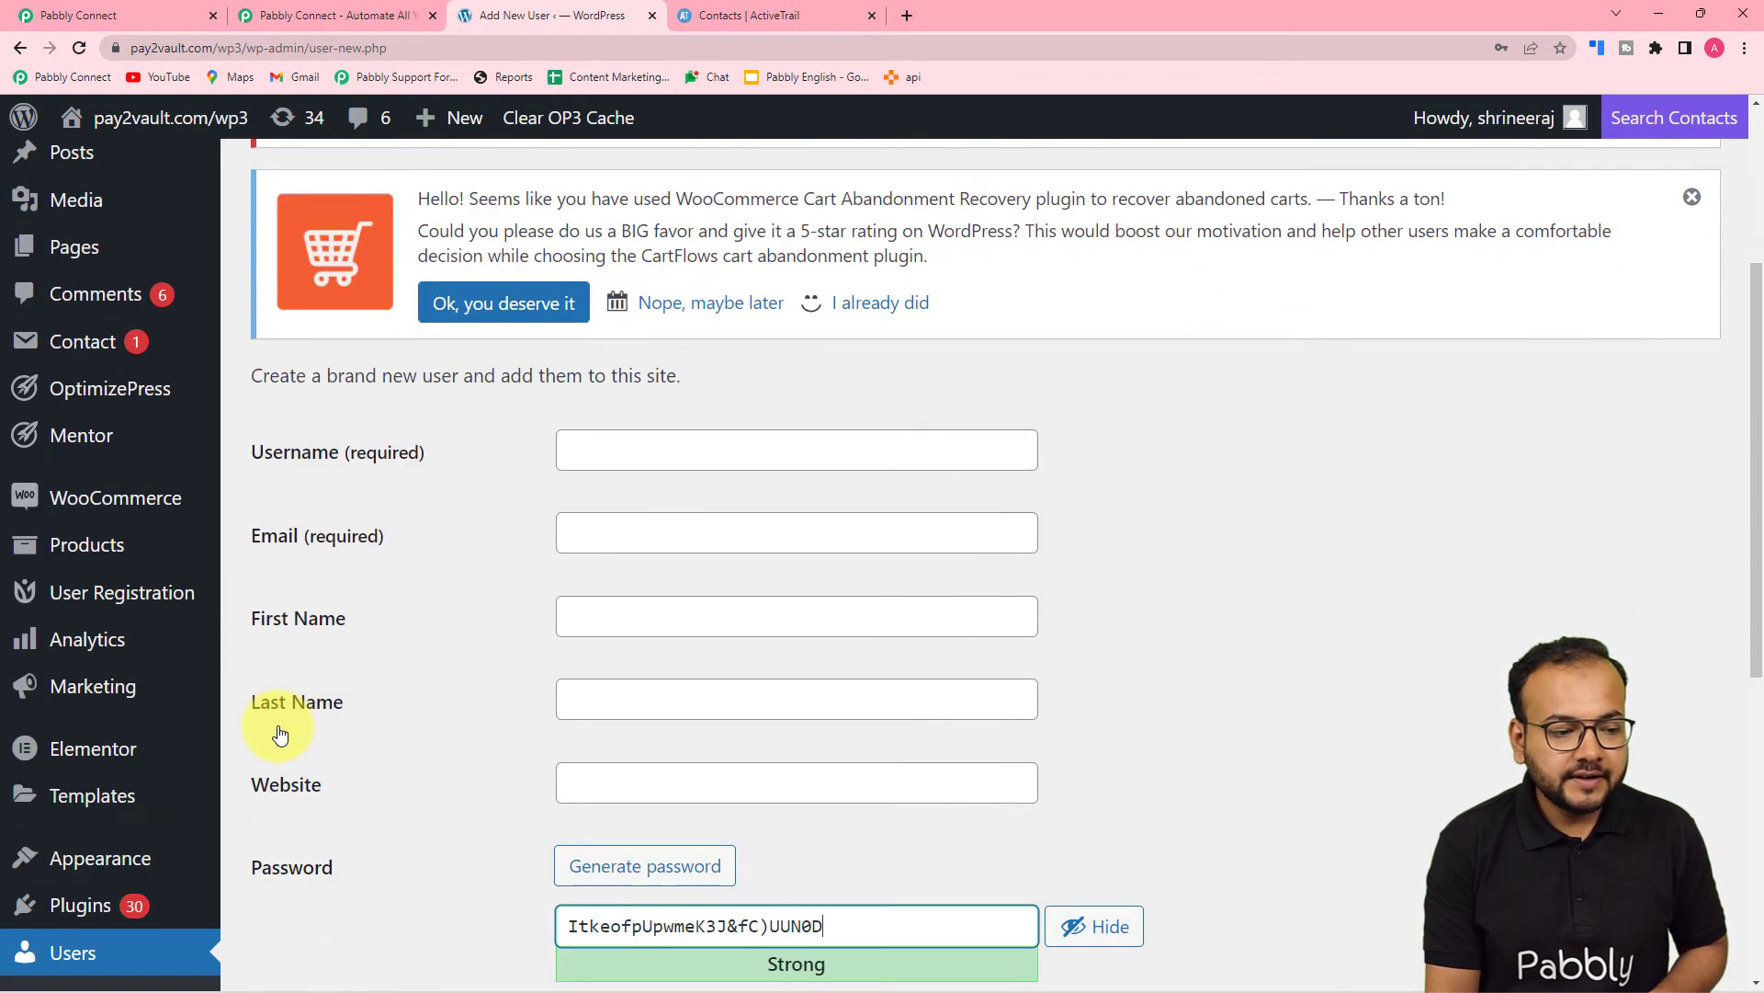
# Fill in the new user's username as dummynew and enter the test customer's email, first name and last name
pyautogui.click(786, 453)
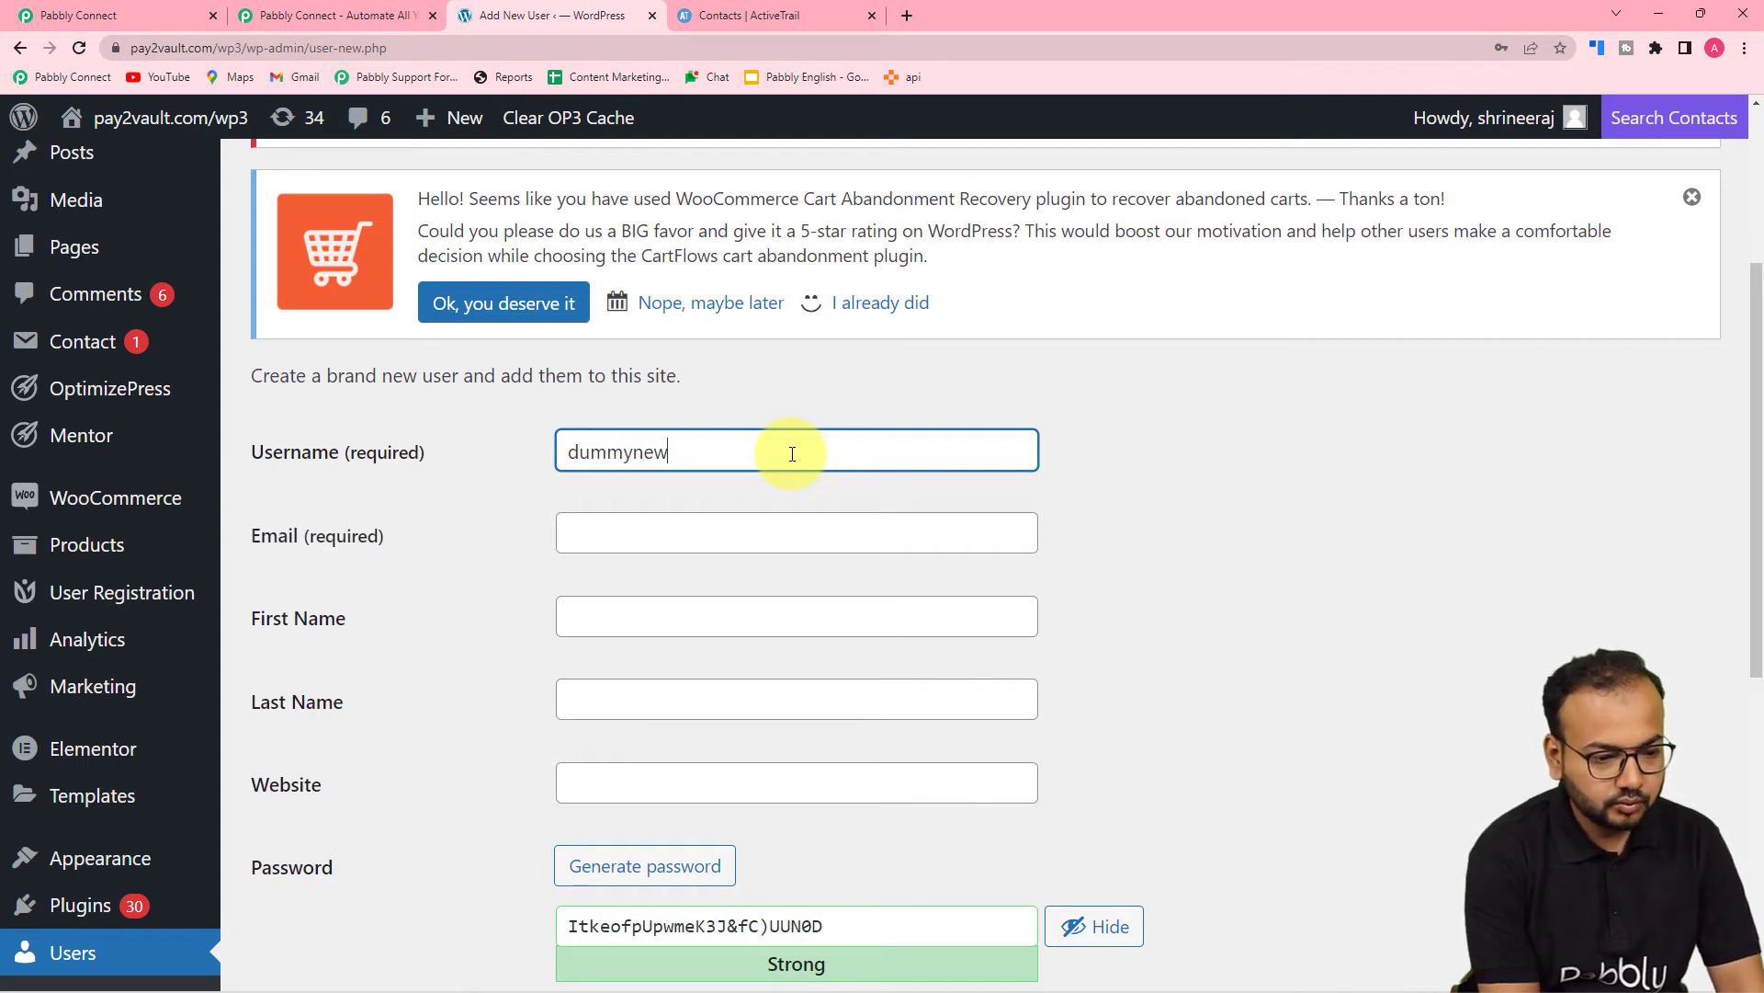
pyautogui.click(779, 521)
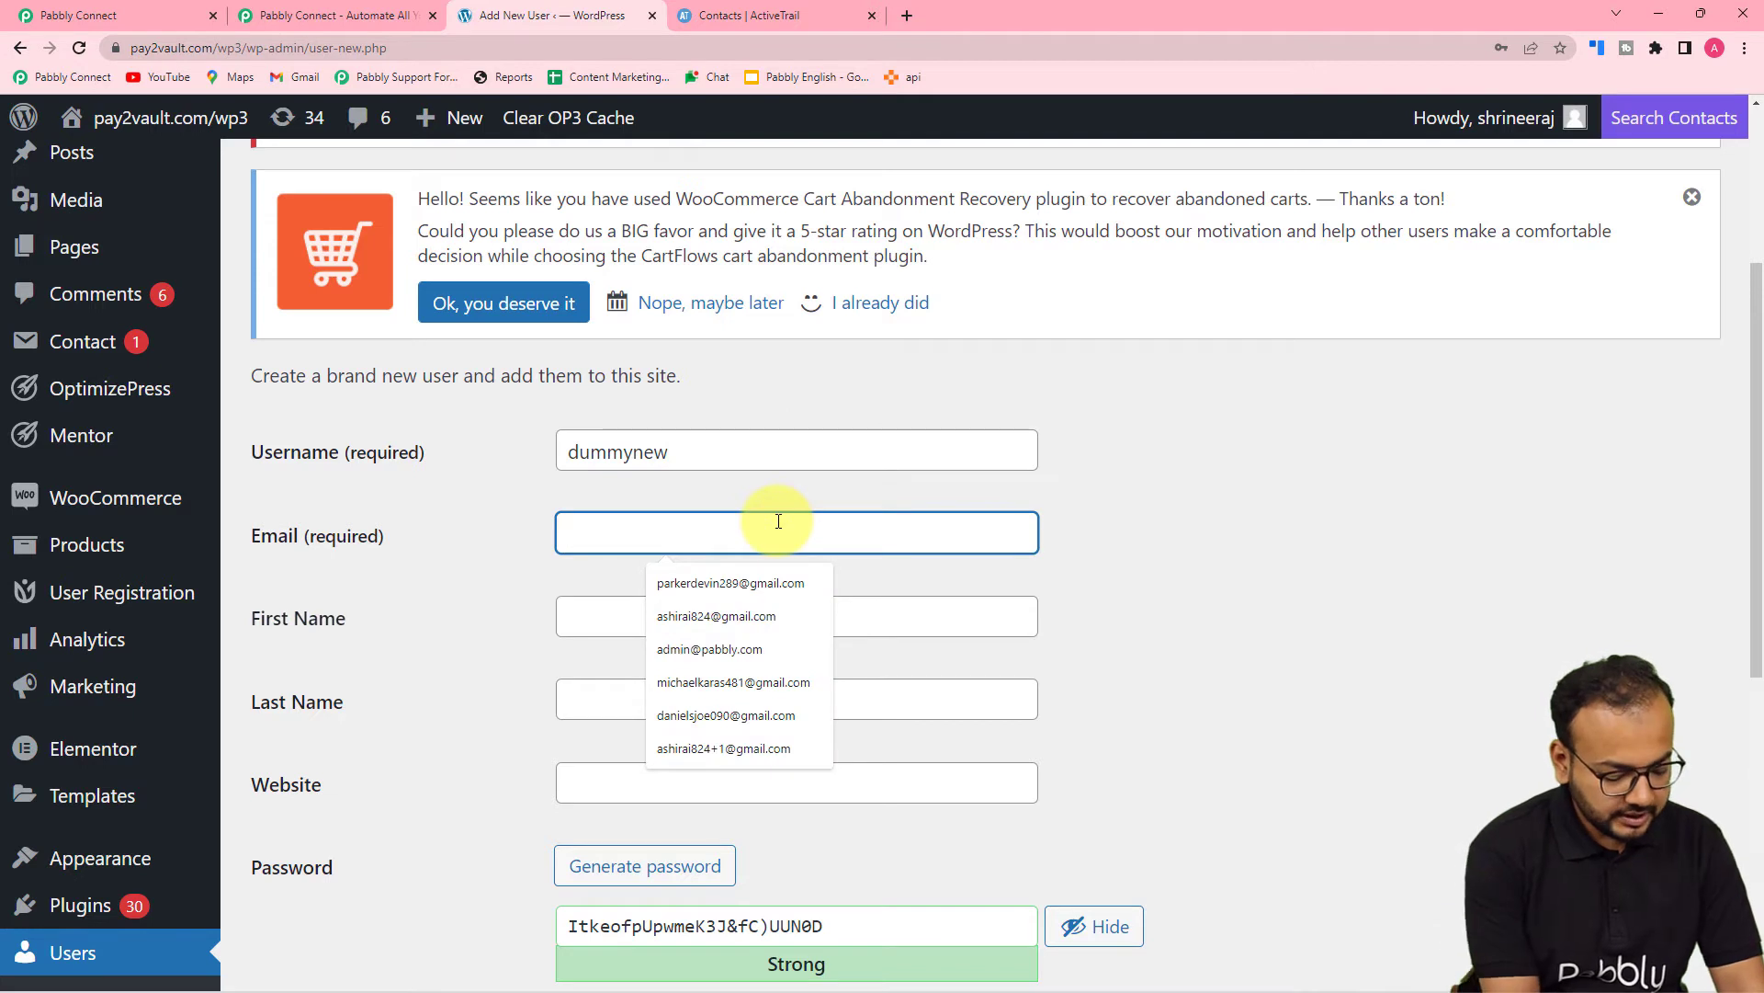
pyautogui.write('dumy')
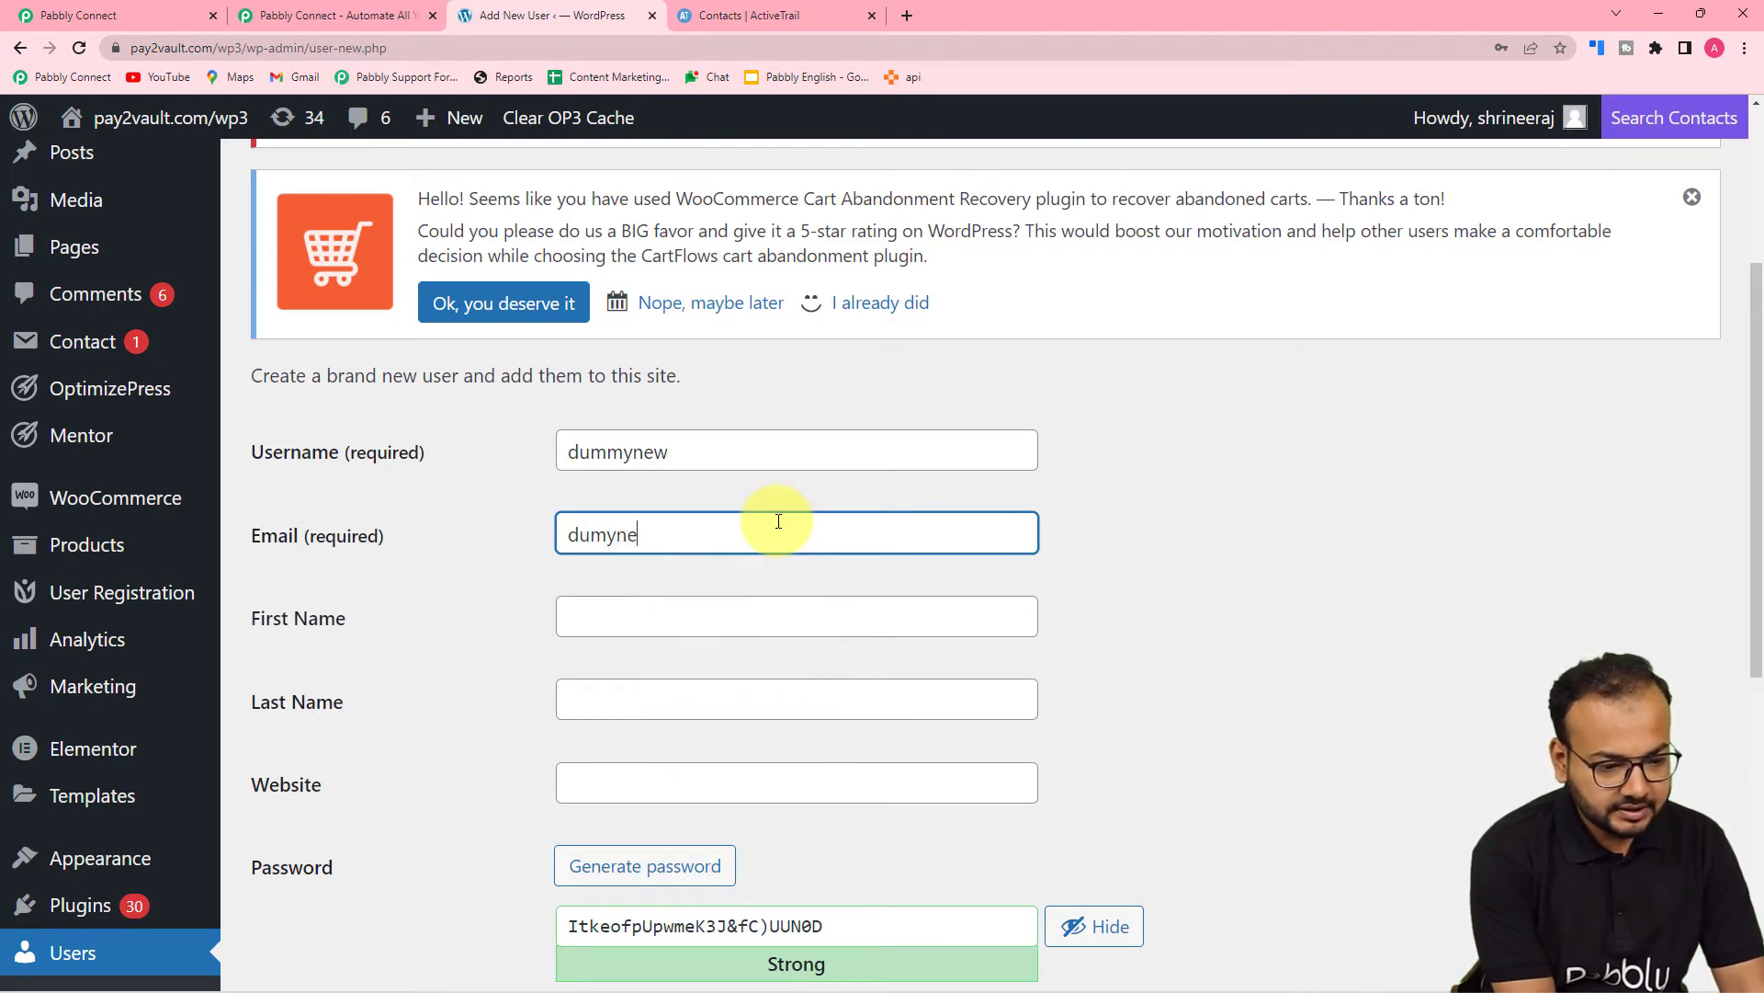
pyautogui.press('BackSpace')
pyautogui.write('m')
pyautogui.click(717, 583)
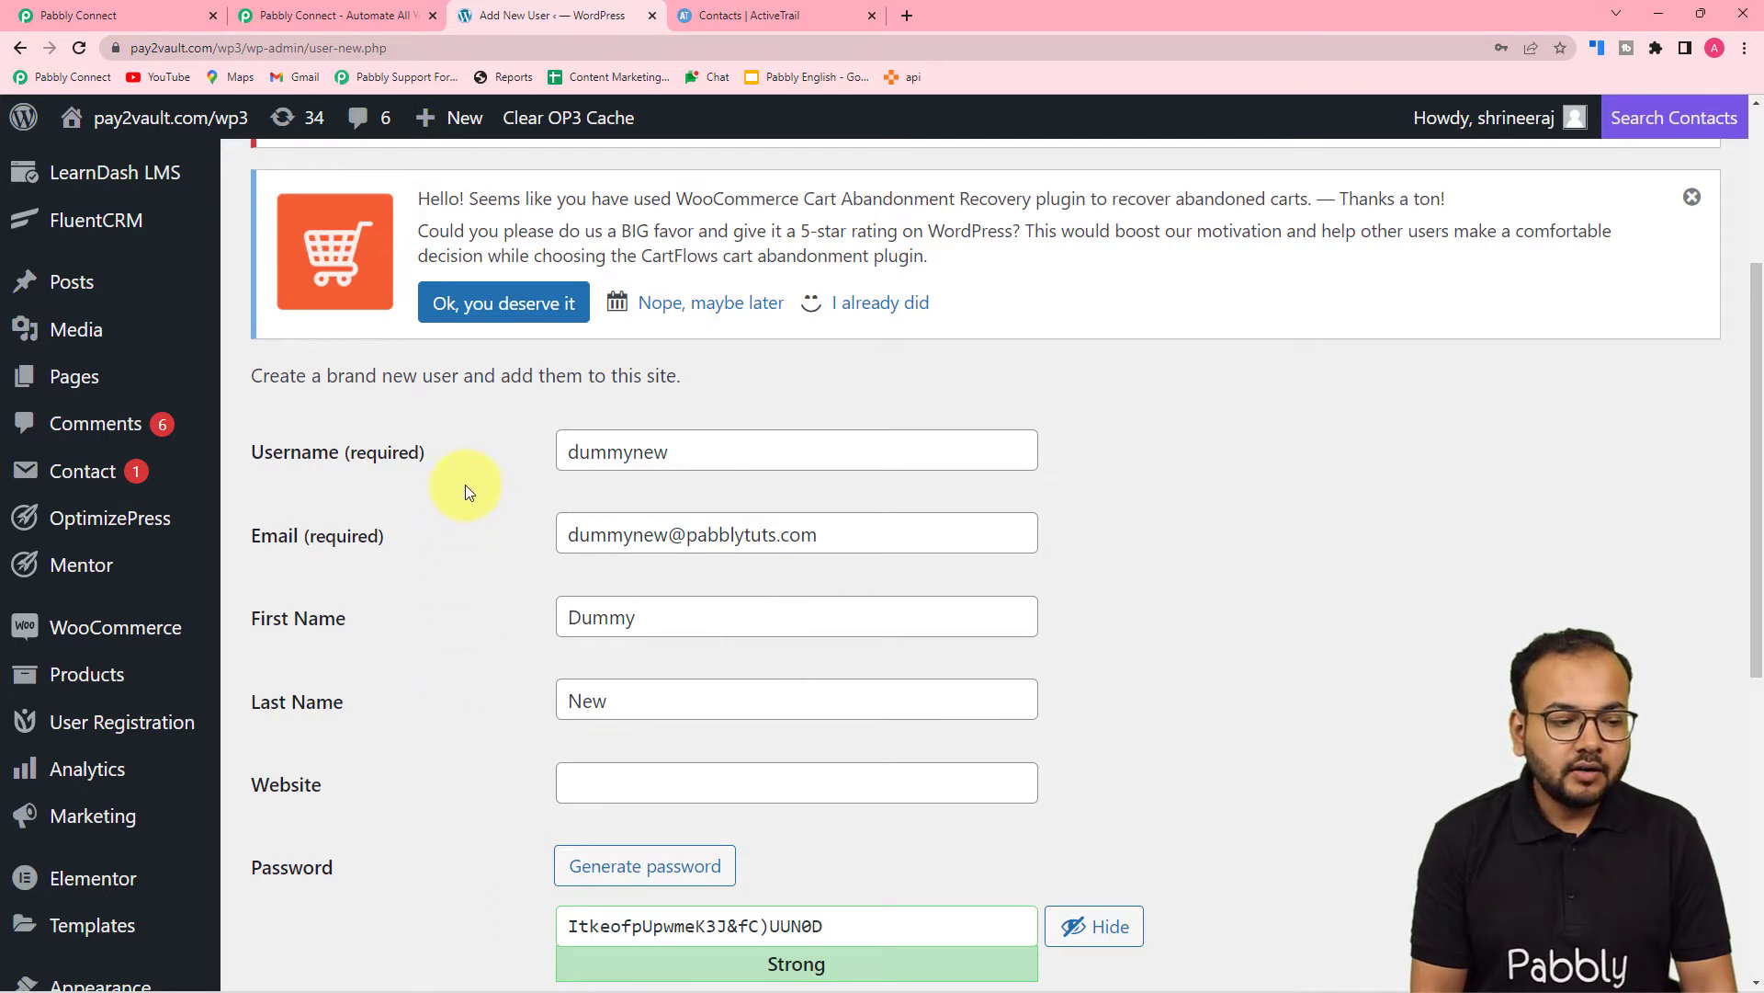
pyautogui.scroll(-1, 457, 484)
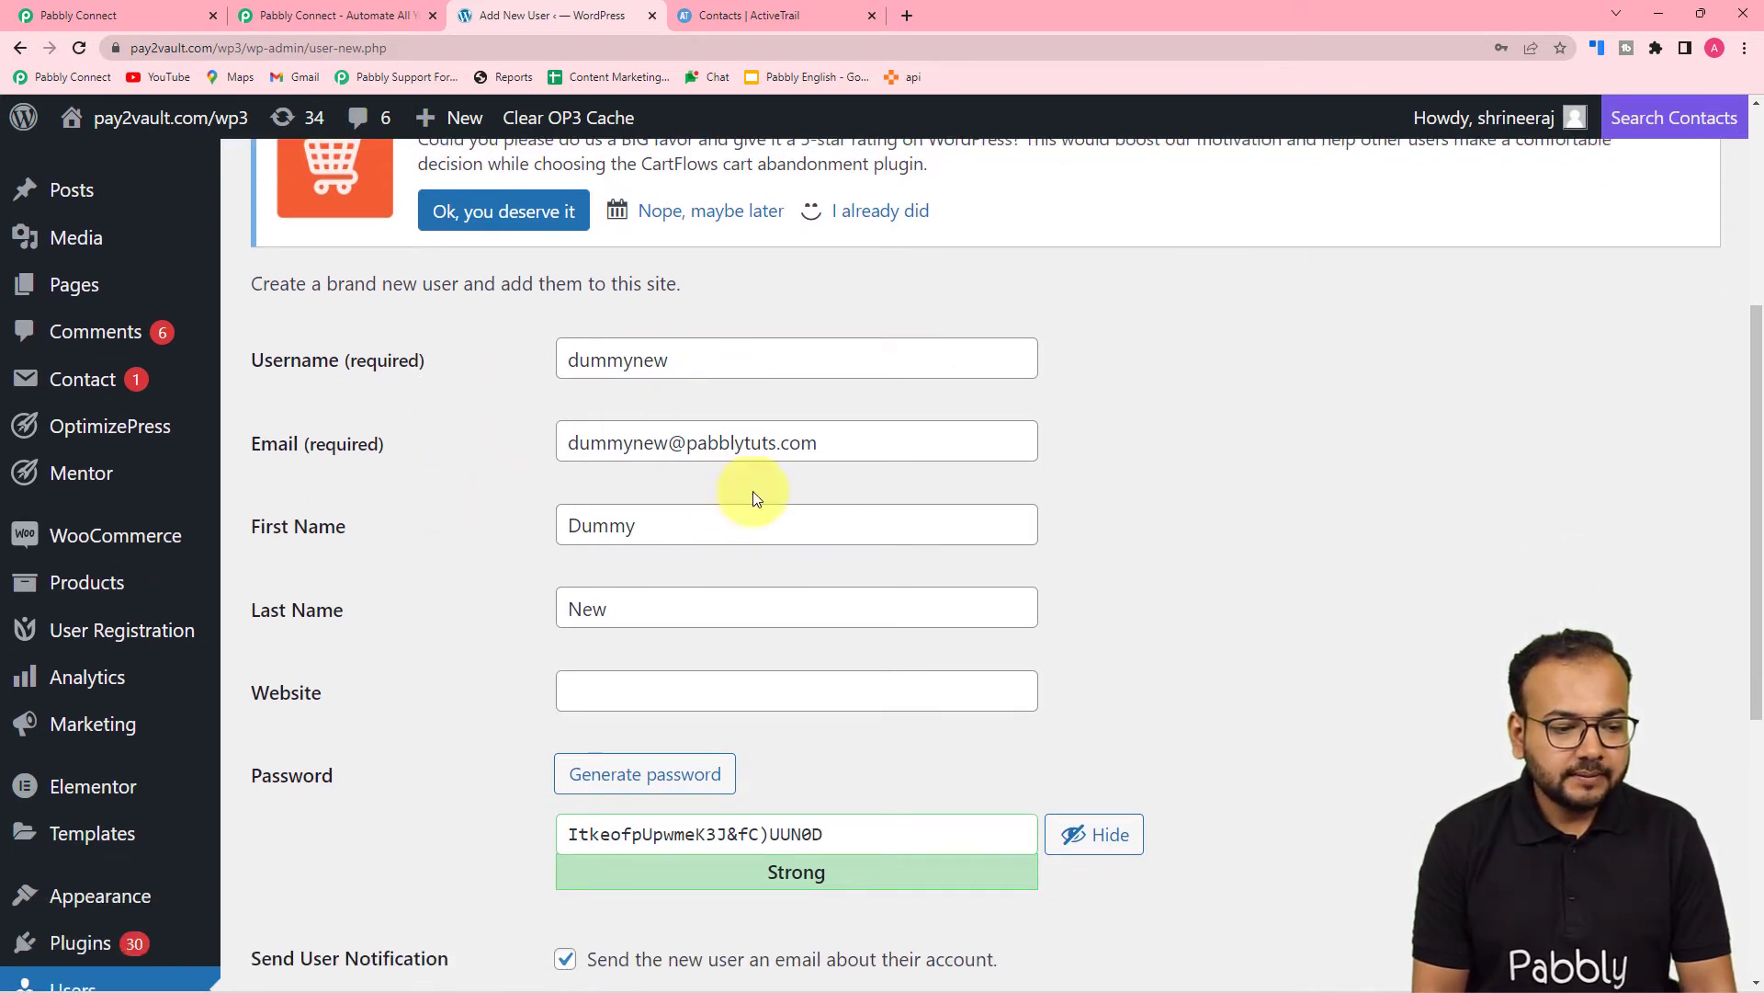
# Submit the form to add the dummynew user with the Customer role
pyautogui.scroll(-6, 475, 557)
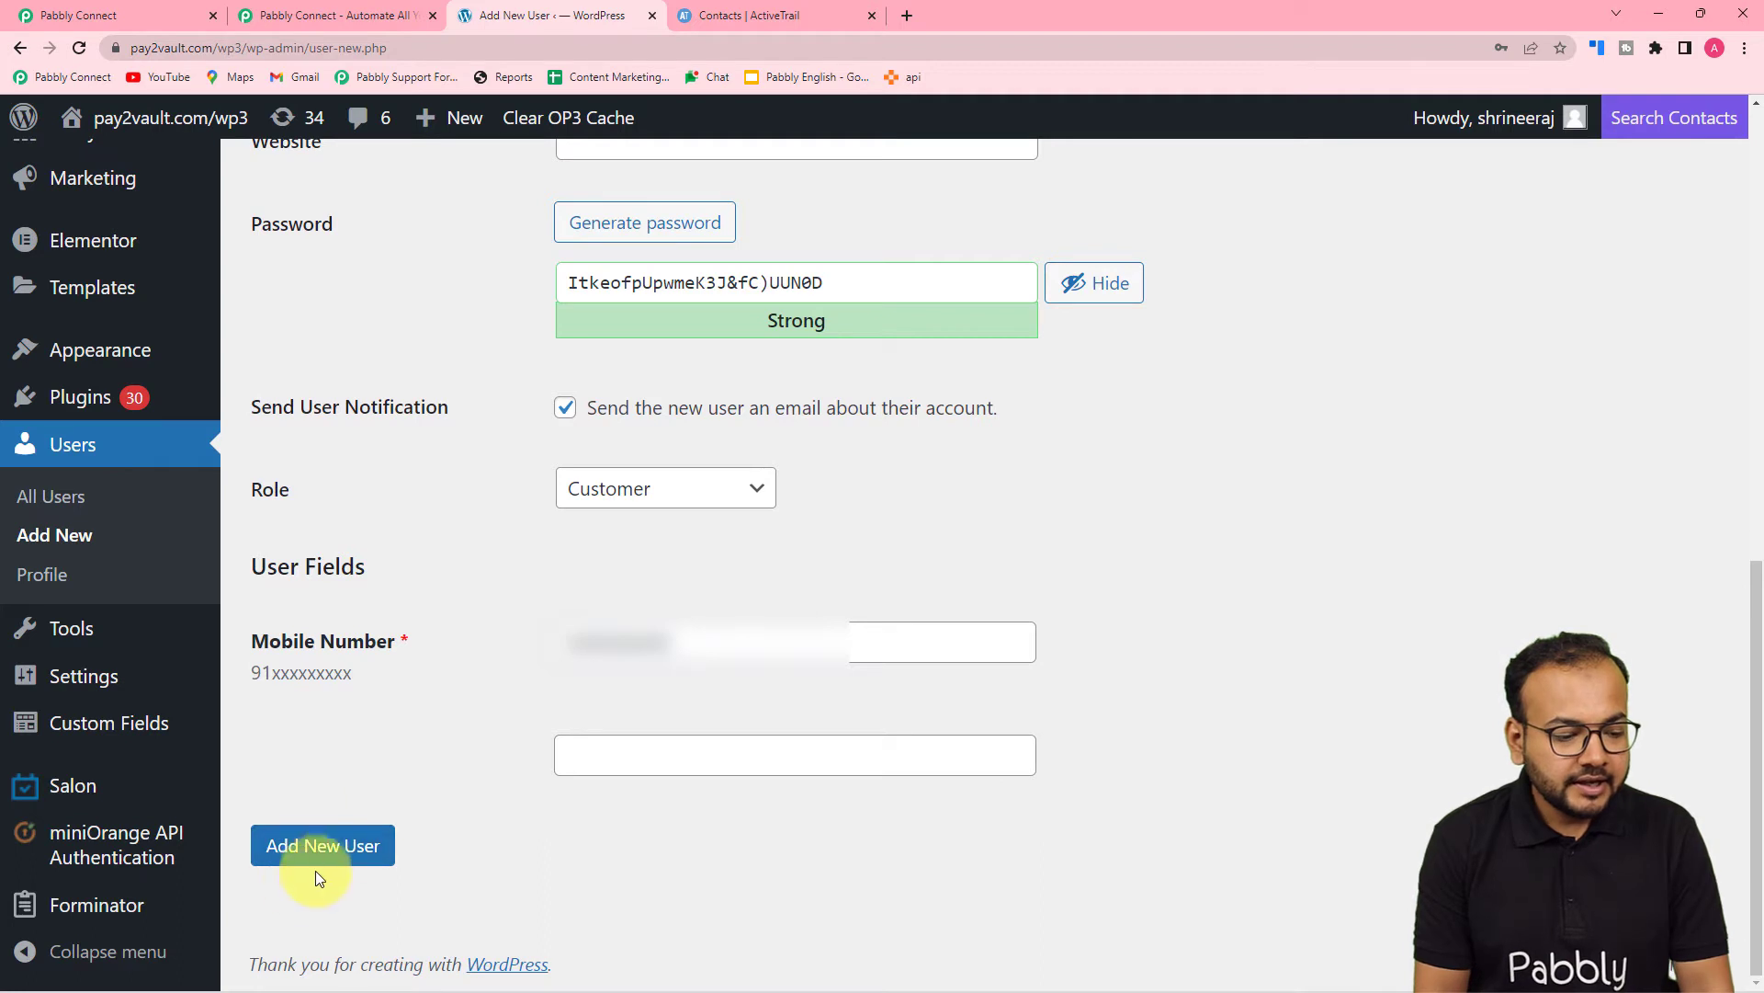
pyautogui.click(302, 851)
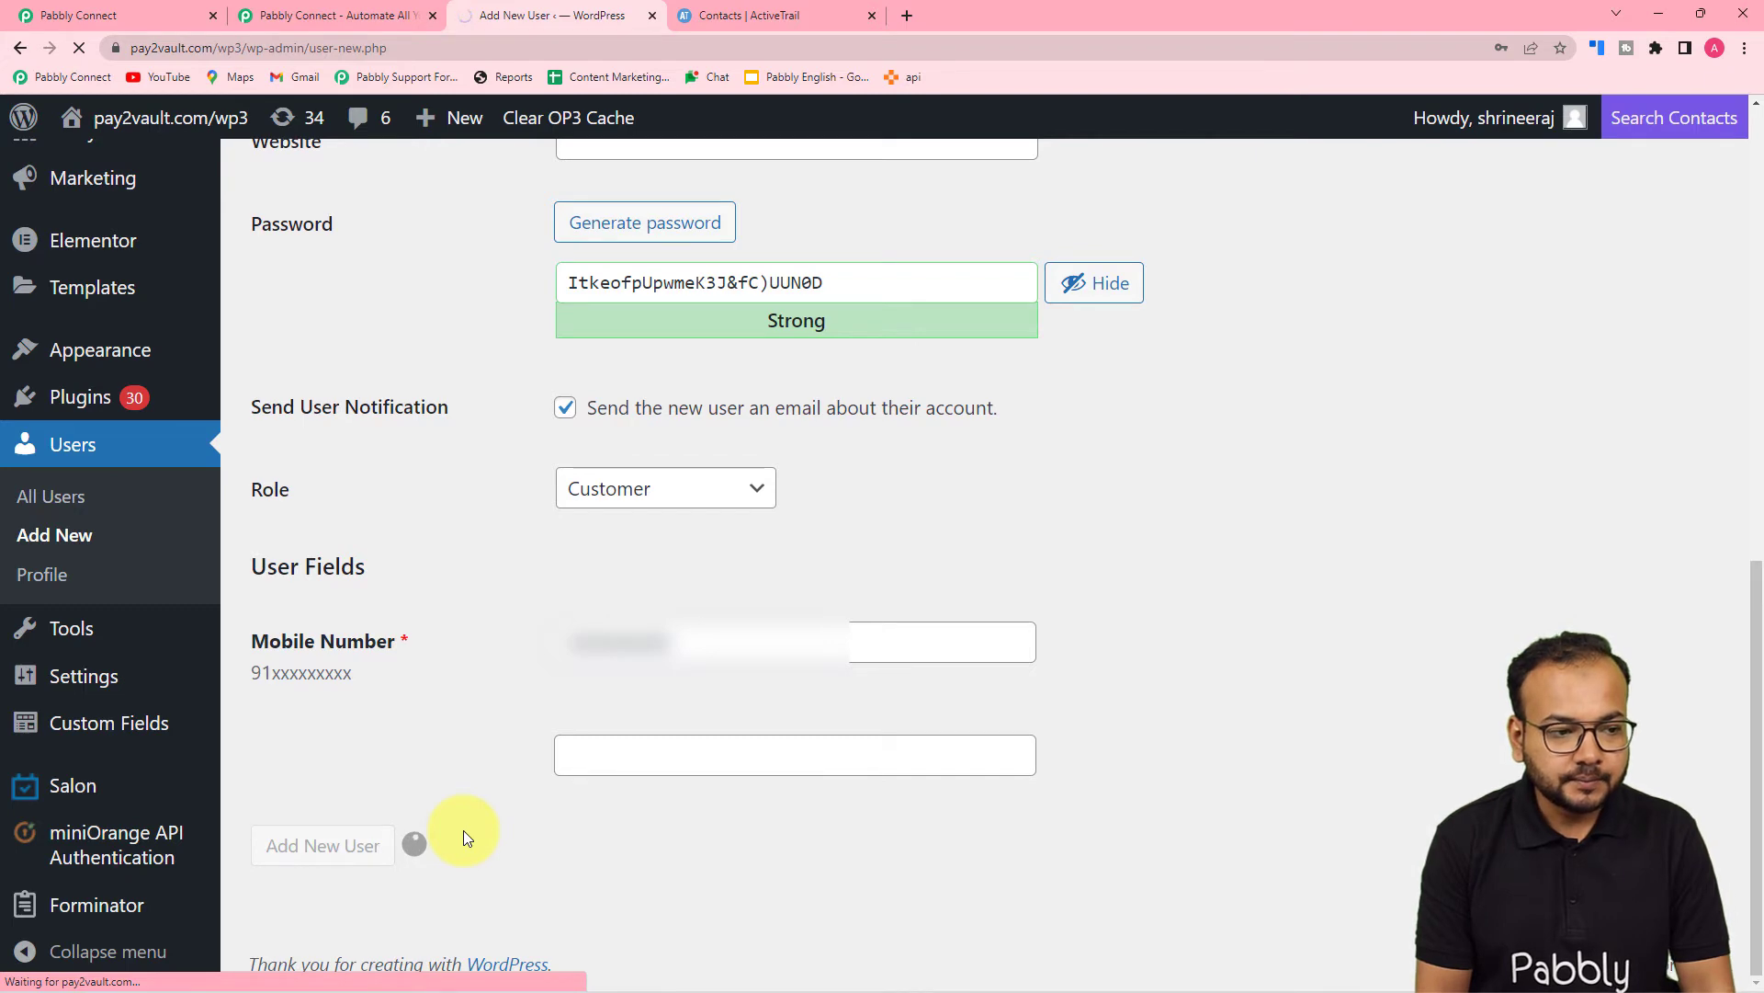
pyautogui.scroll(-5, 673, 544)
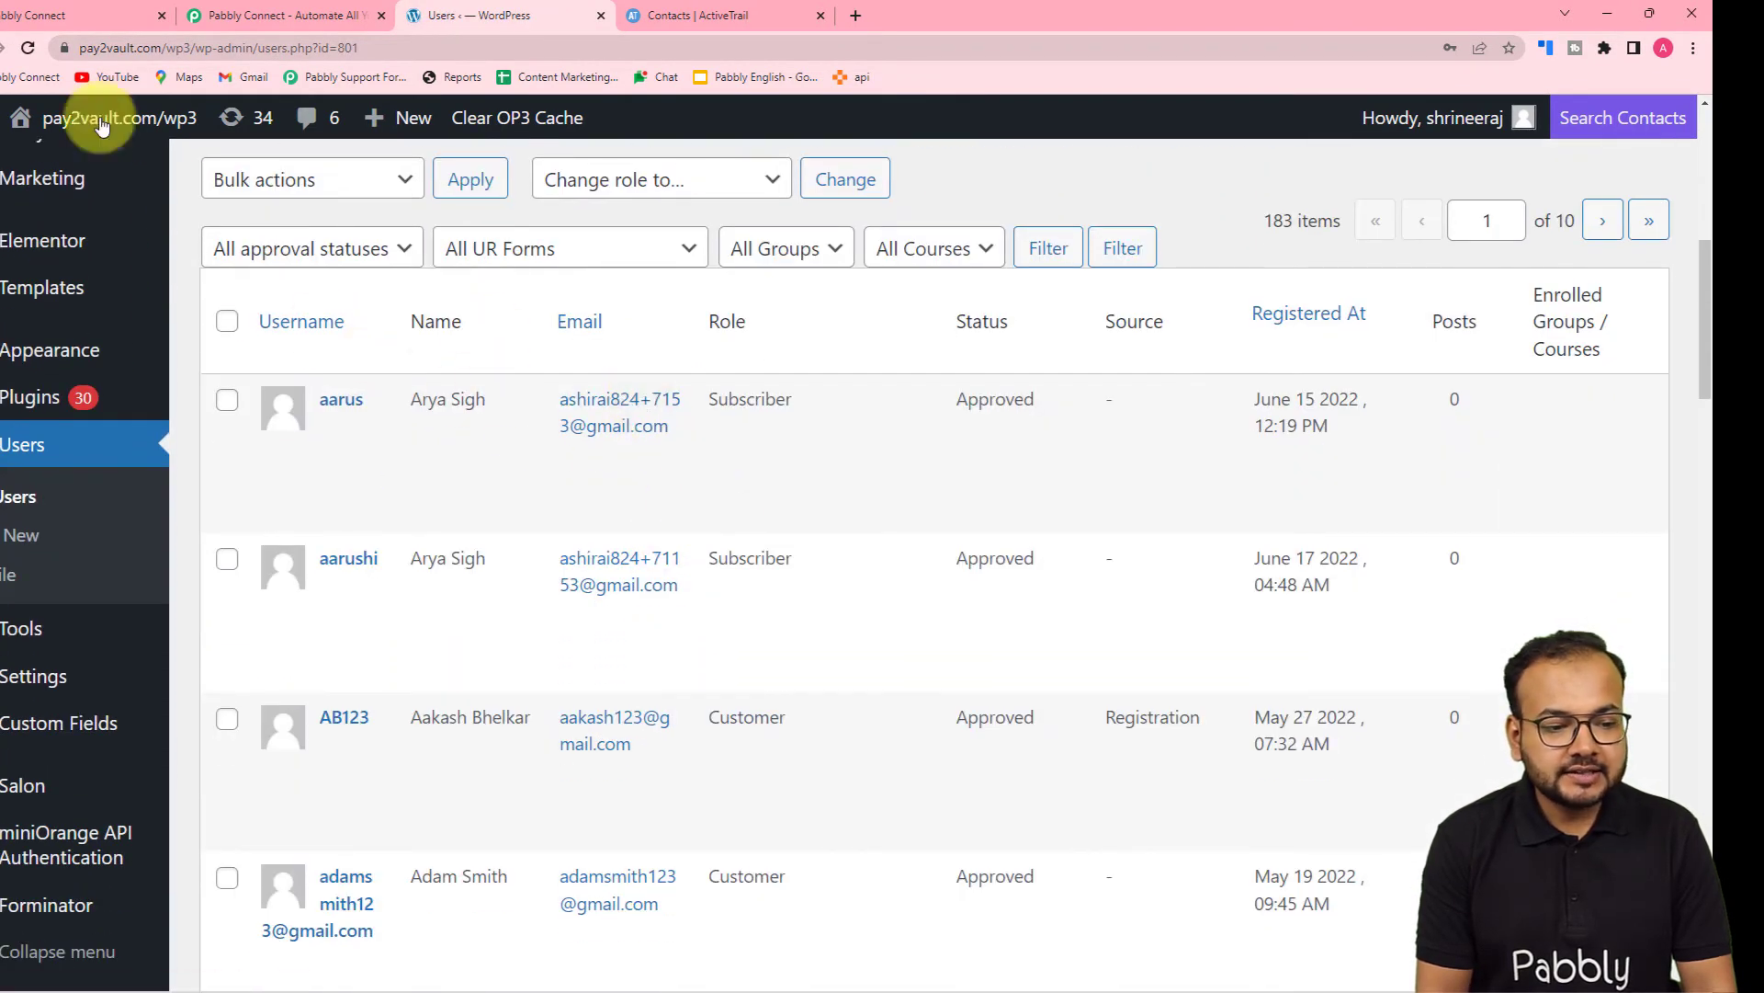
# Switch back to the Pabbly Connect workflow and examine the customer details in the webhook response received by the trigger
pyautogui.click(3, 13)
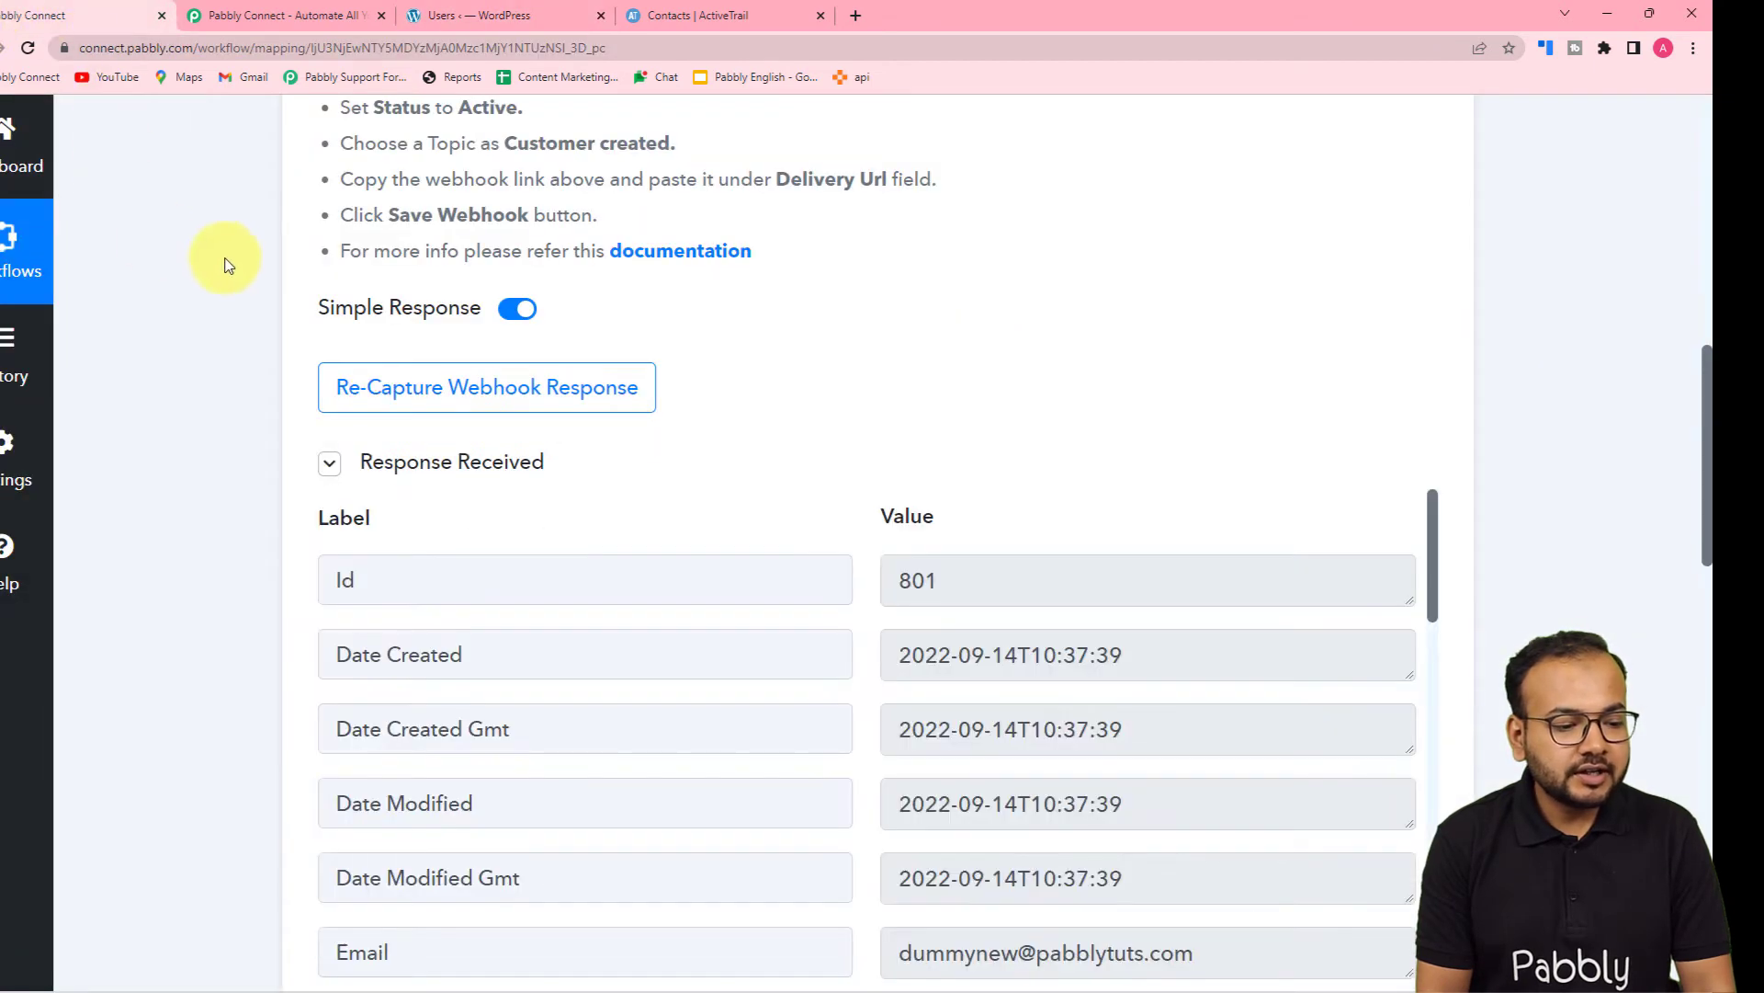
pyautogui.scroll(-3, 180, 343)
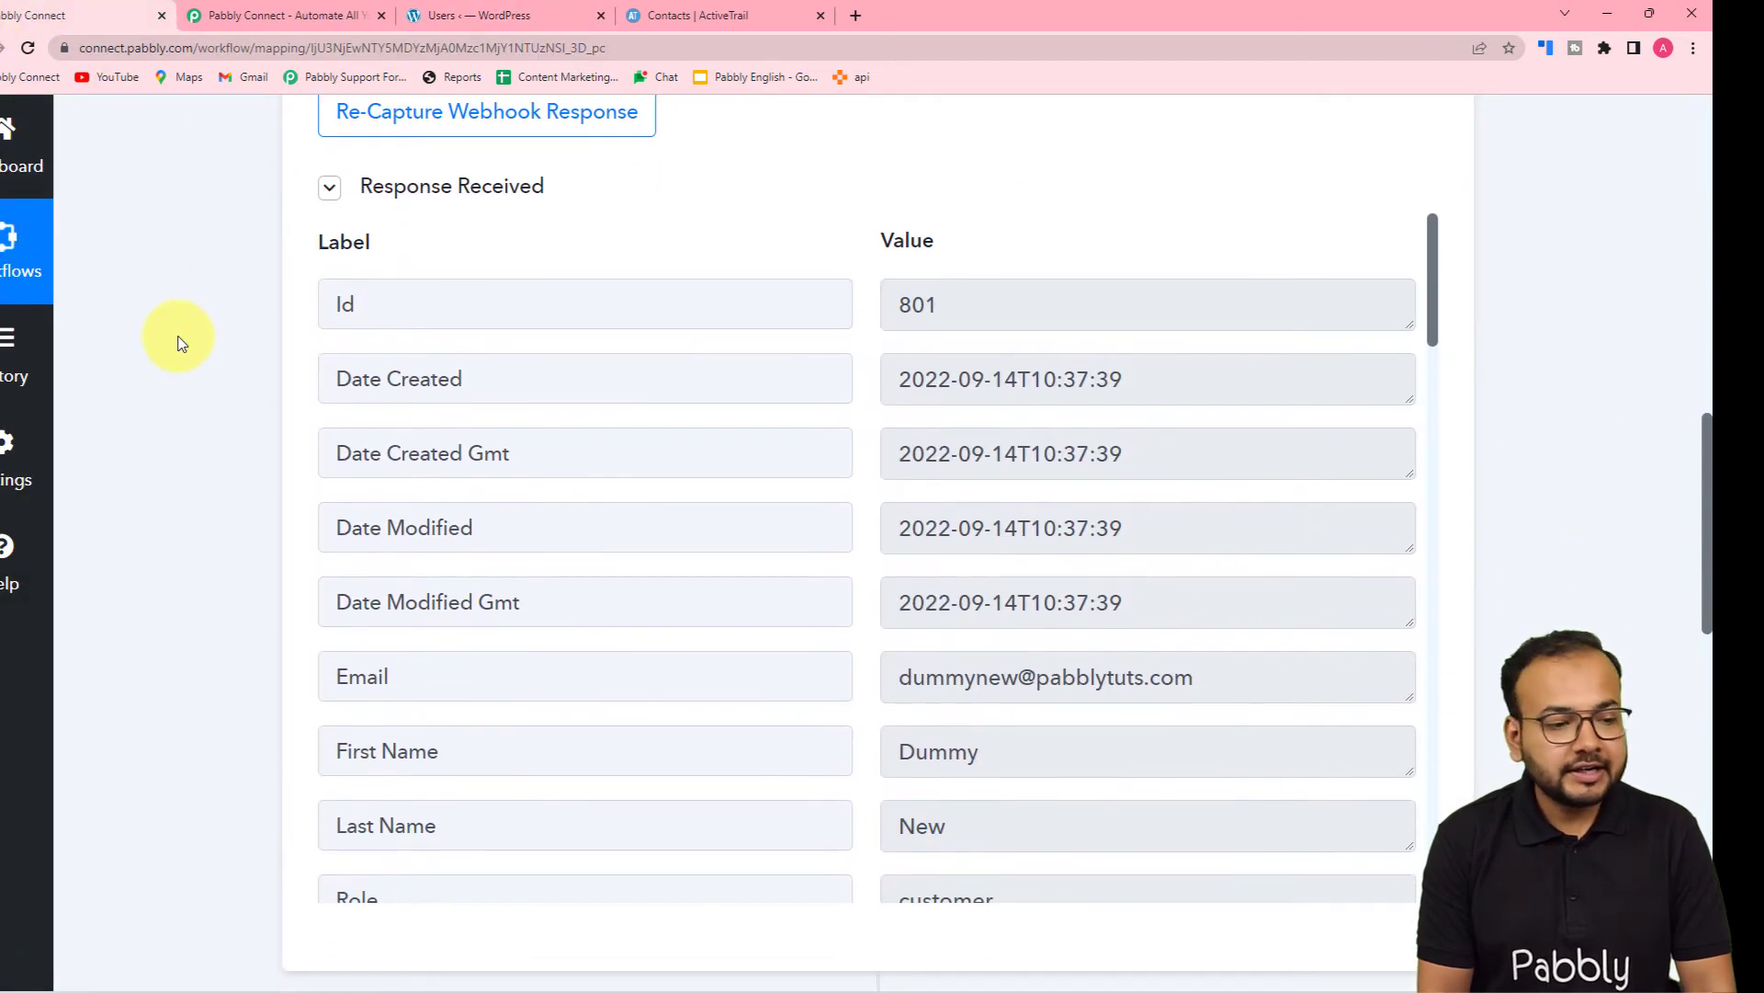
pyautogui.scroll(-1, 180, 343)
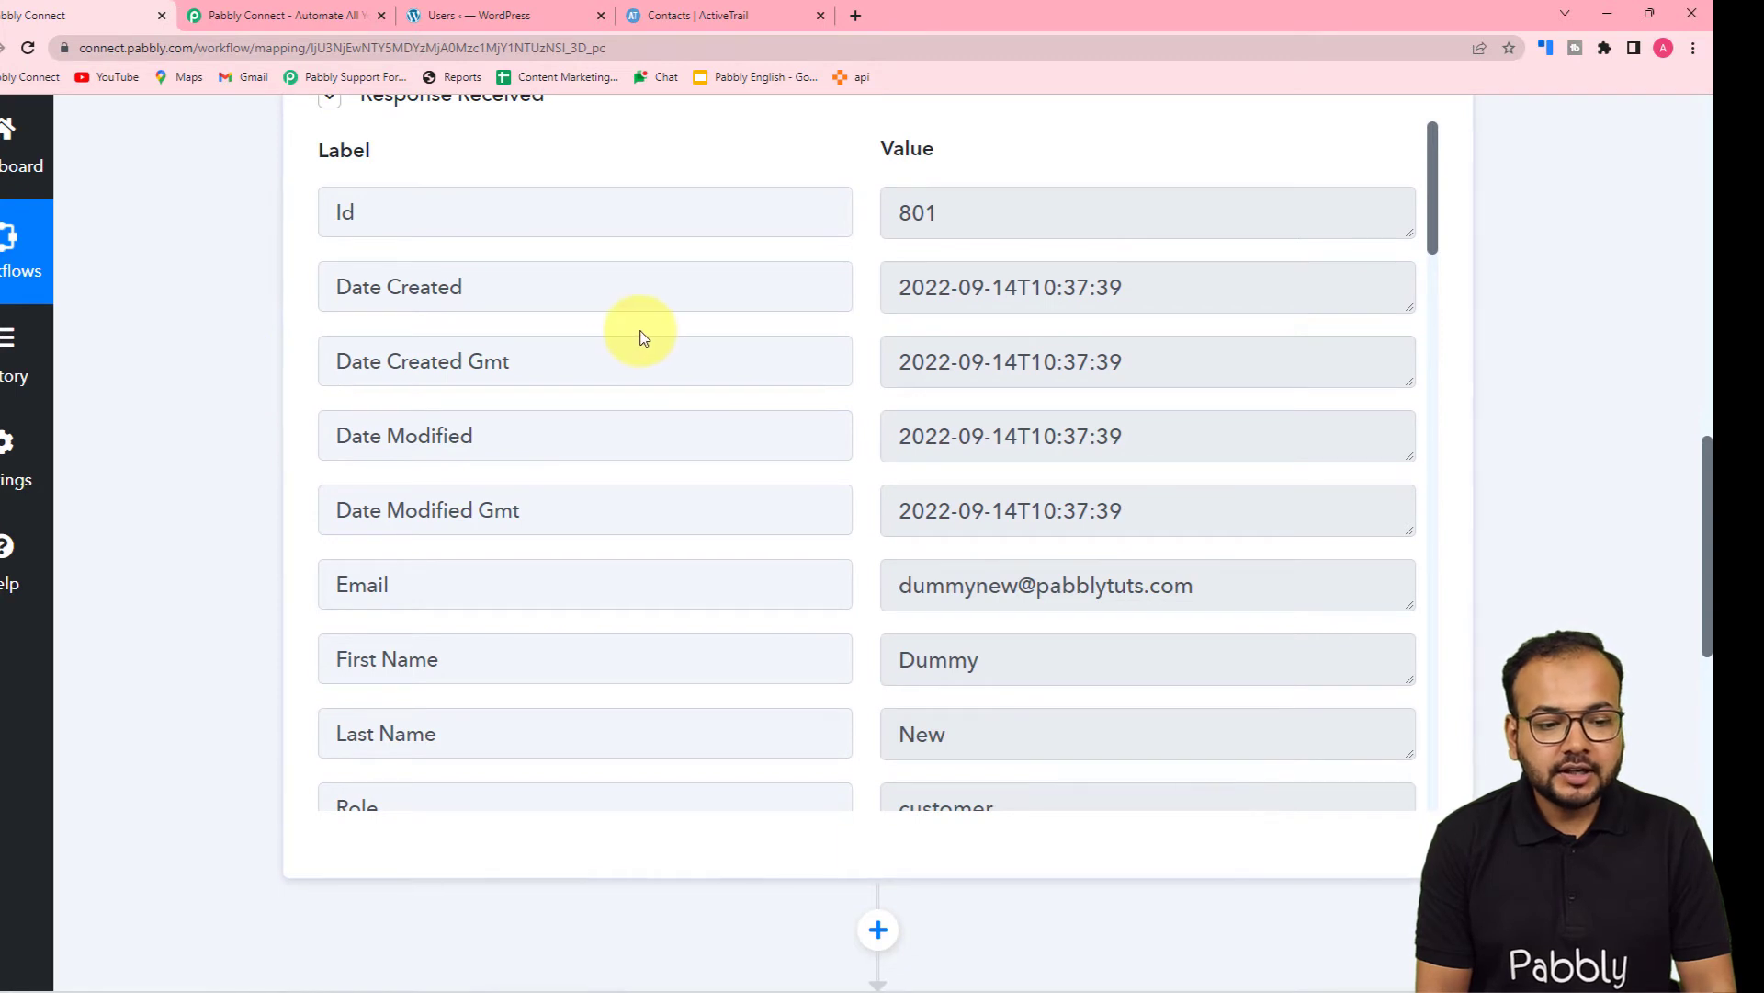
pyautogui.scroll(-2, 641, 338)
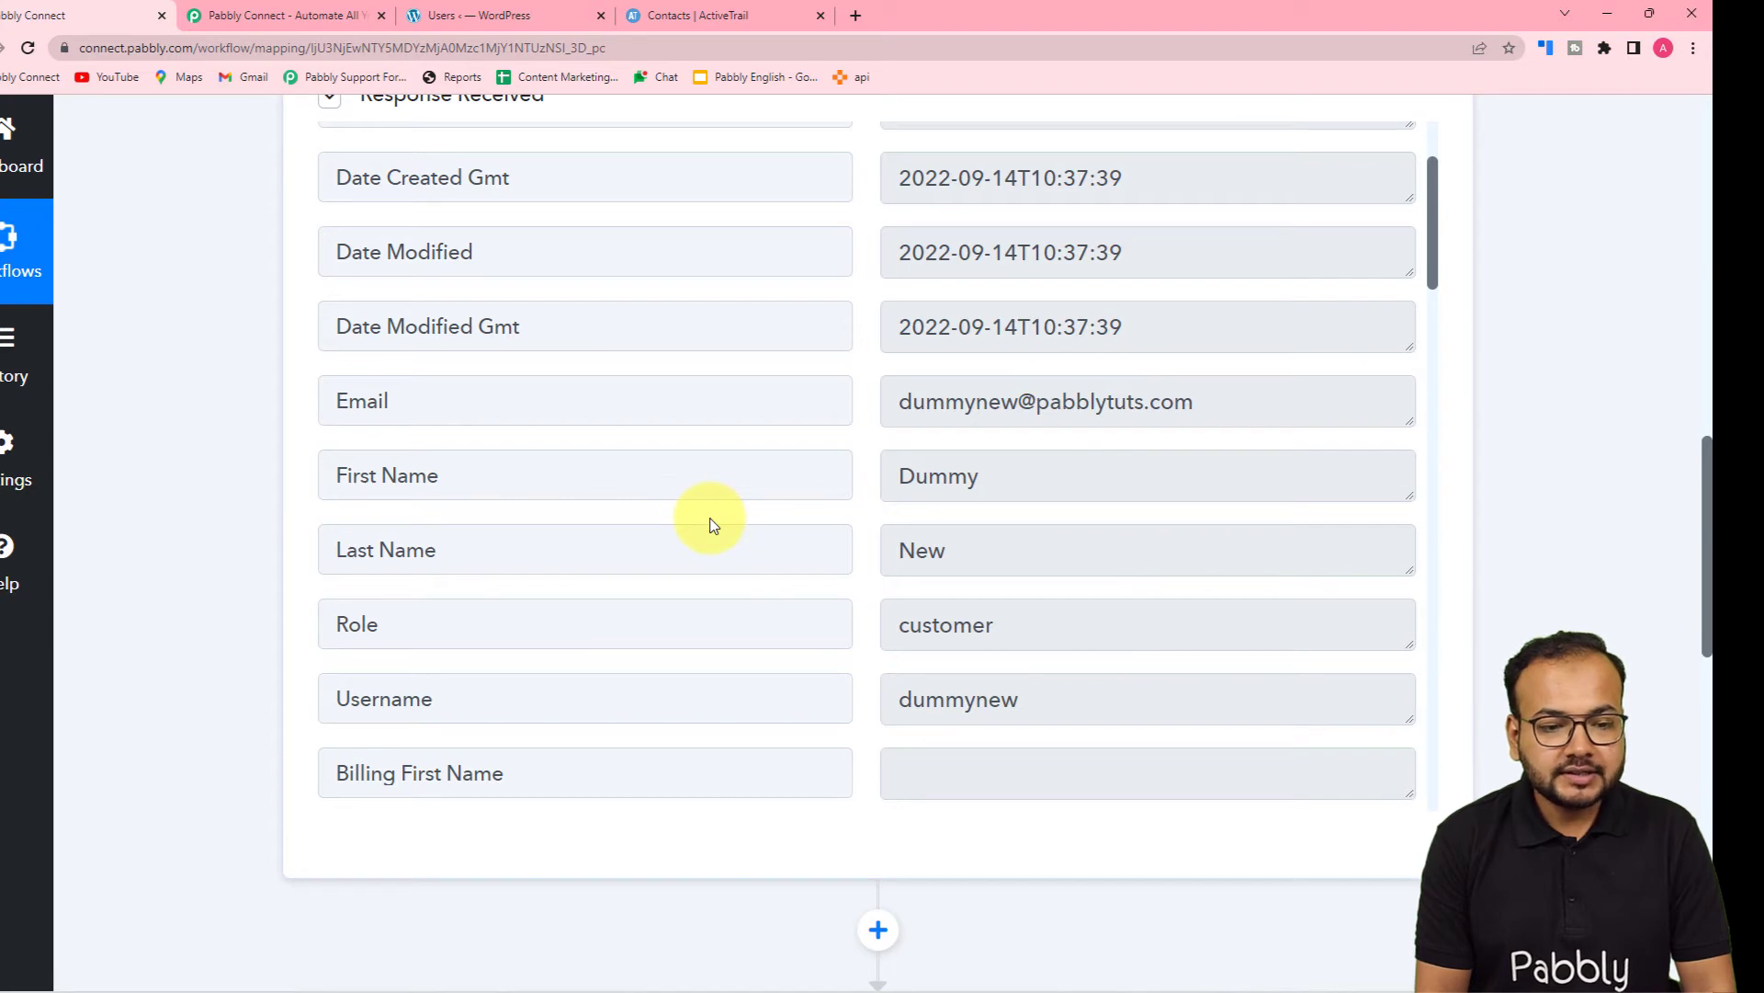
pyautogui.scroll(-2, 709, 525)
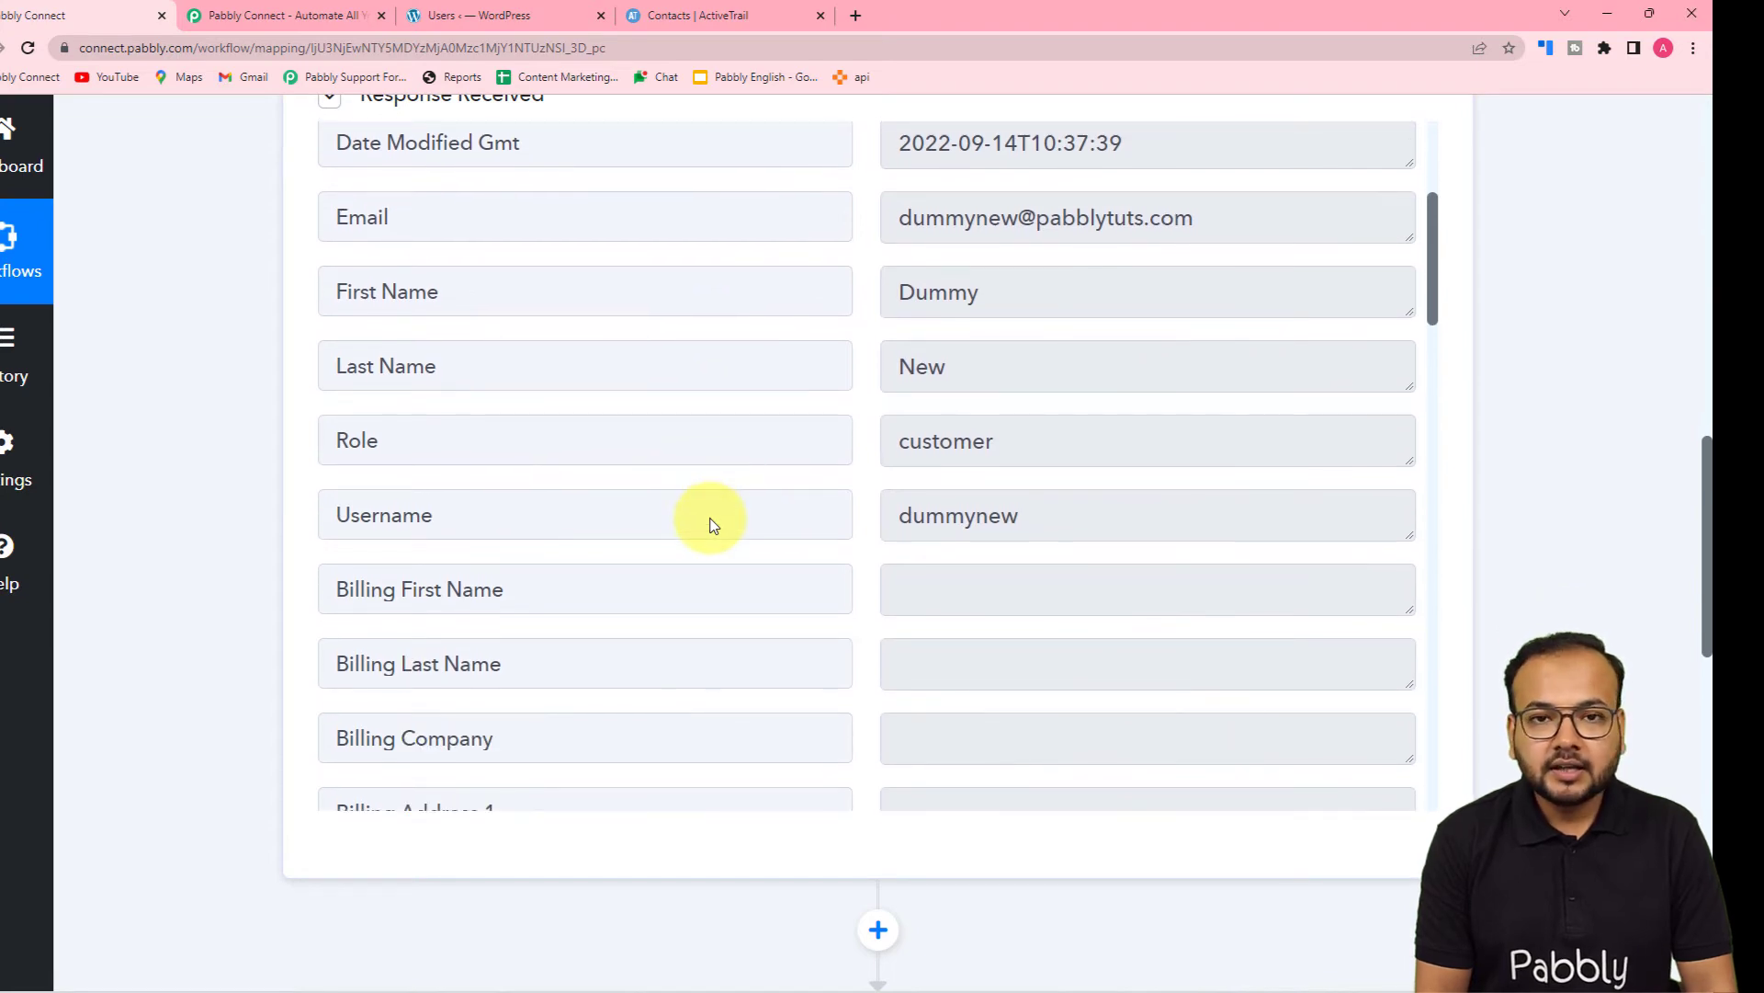
pyautogui.scroll(-1, 709, 515)
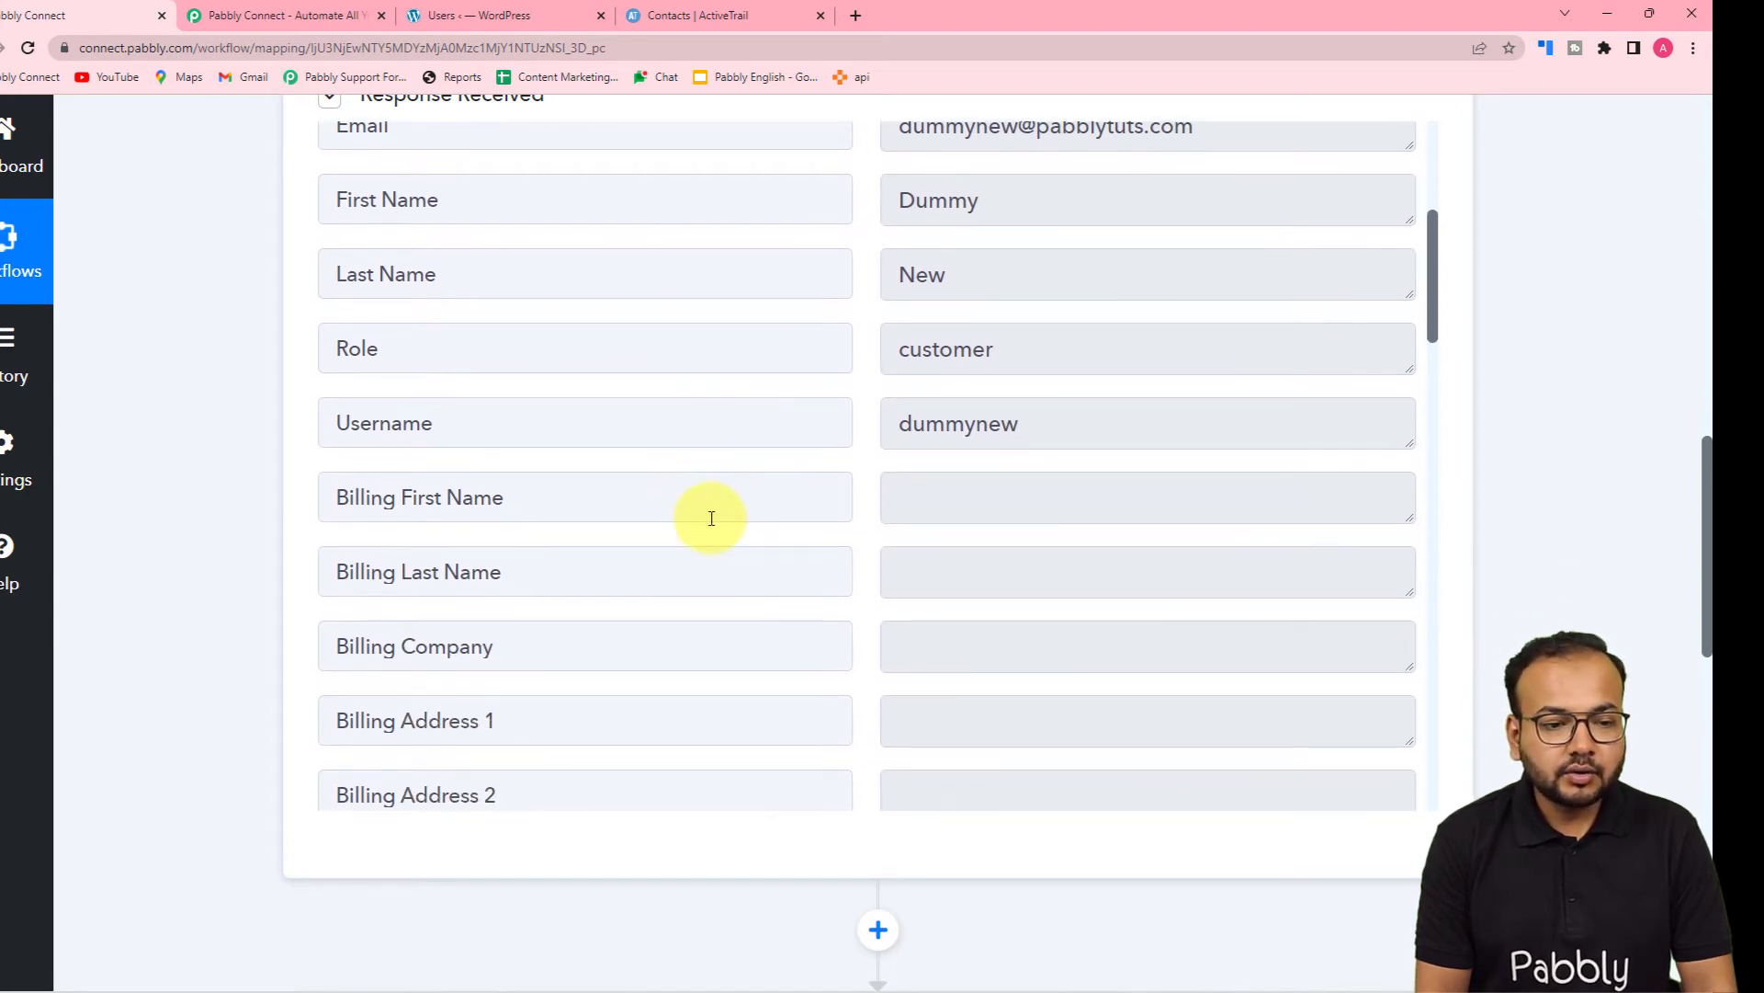
pyautogui.scroll(-2, 98, 453)
pyautogui.scroll(-3, 136, 458)
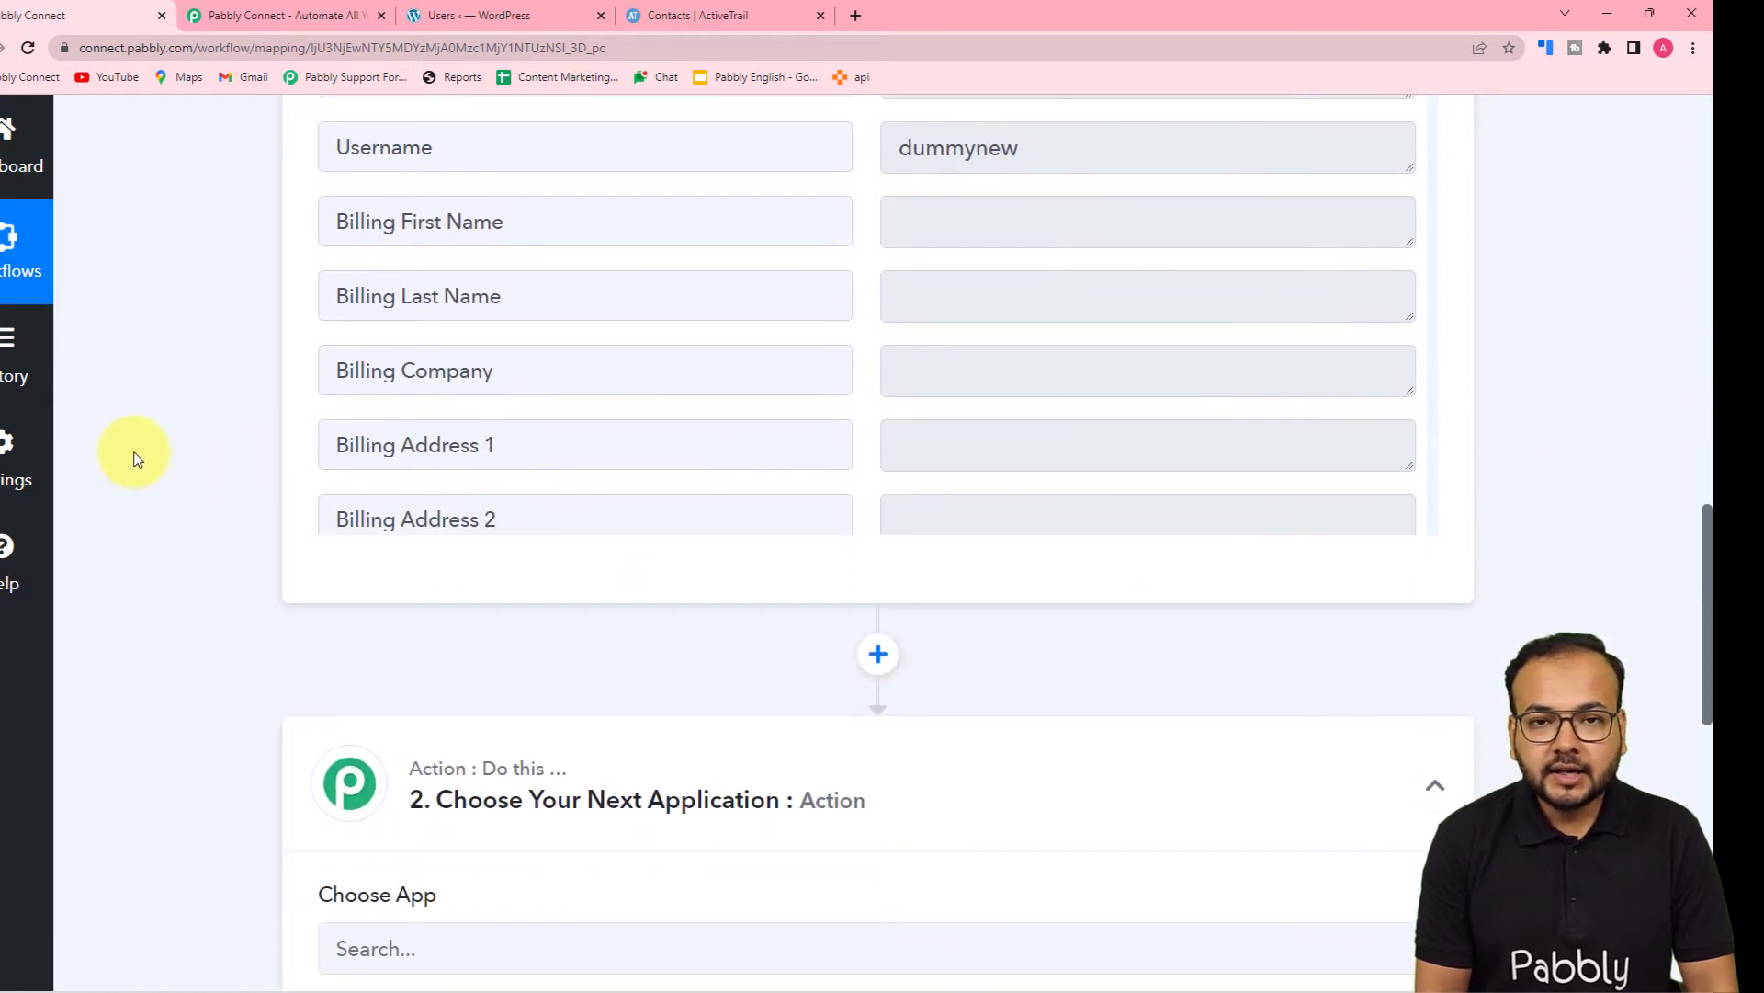
pyautogui.scroll(-1, 136, 458)
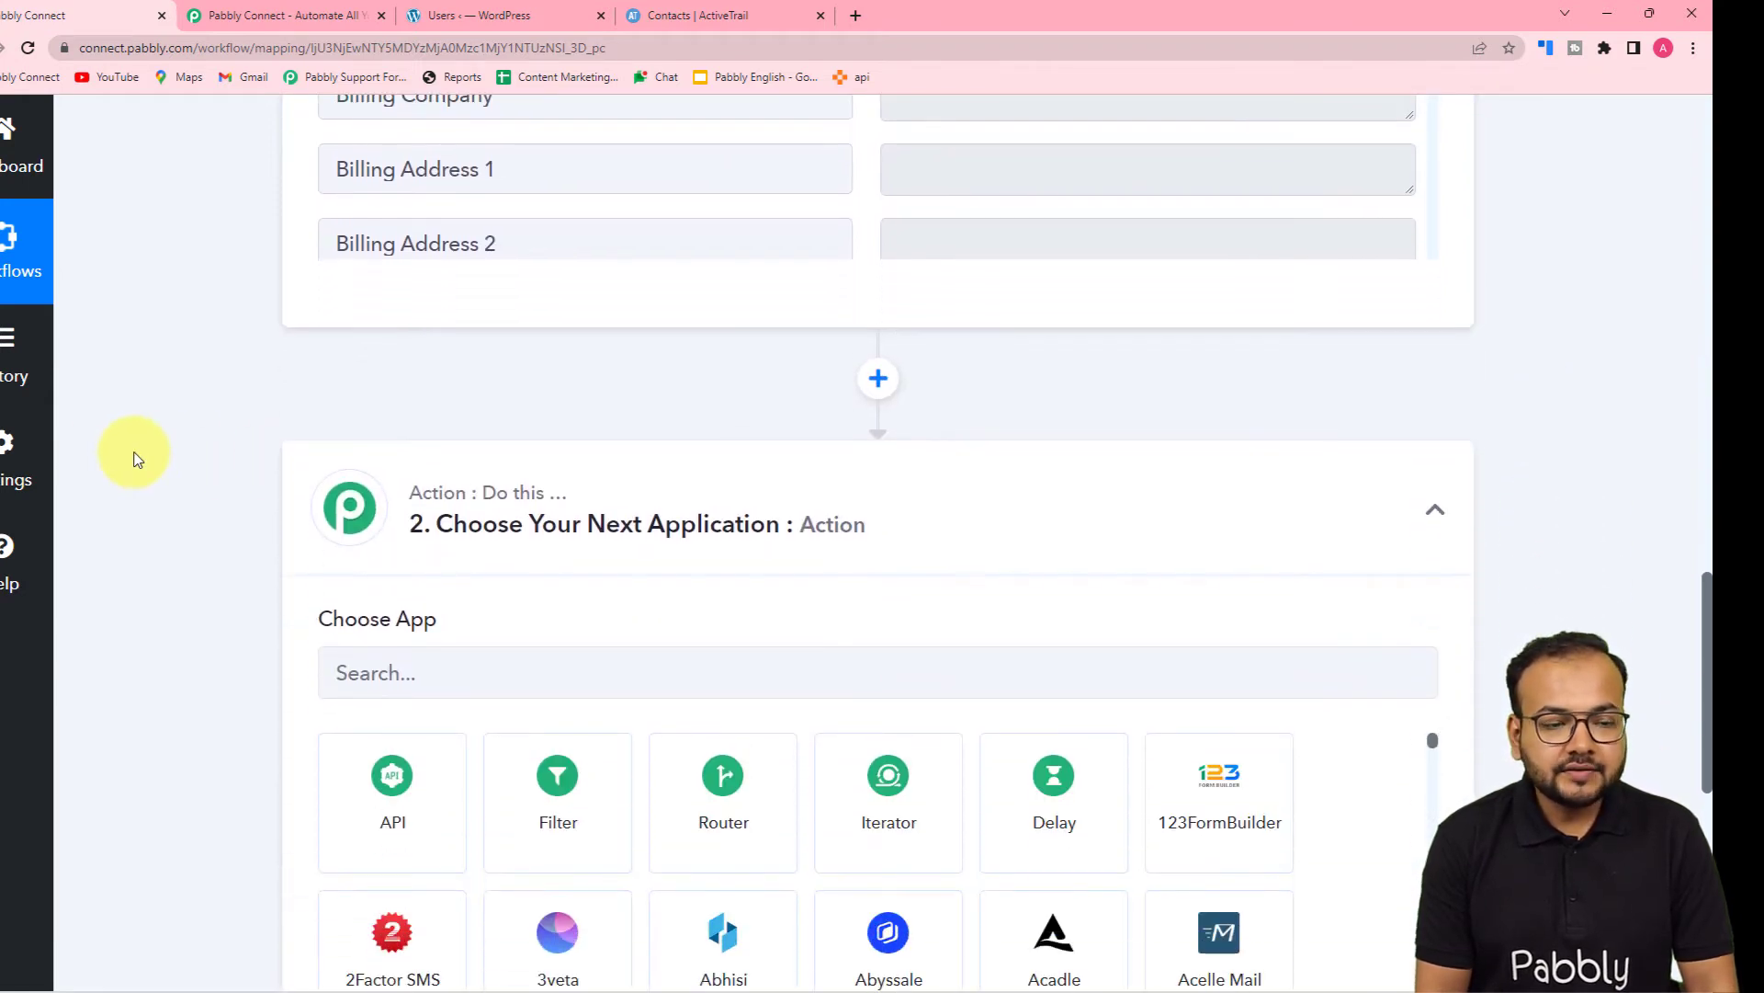
pyautogui.scroll(-1, 136, 458)
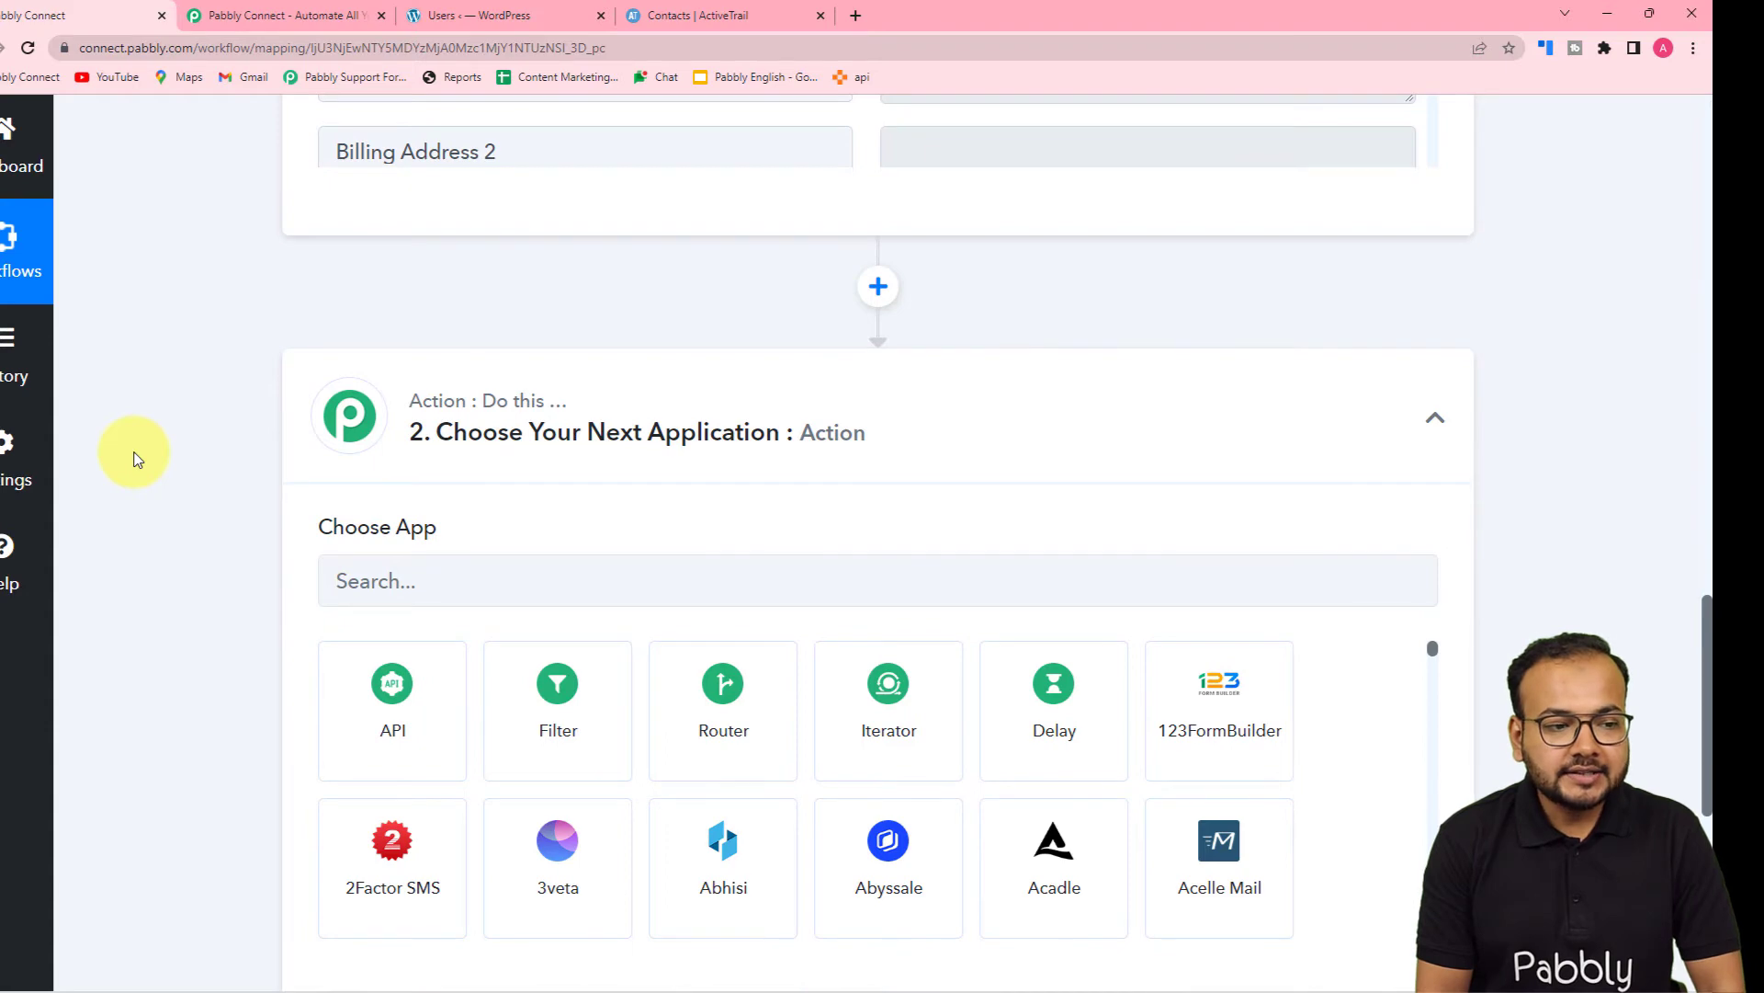
pyautogui.scroll(7, 136, 457)
pyautogui.scroll(-5, 136, 458)
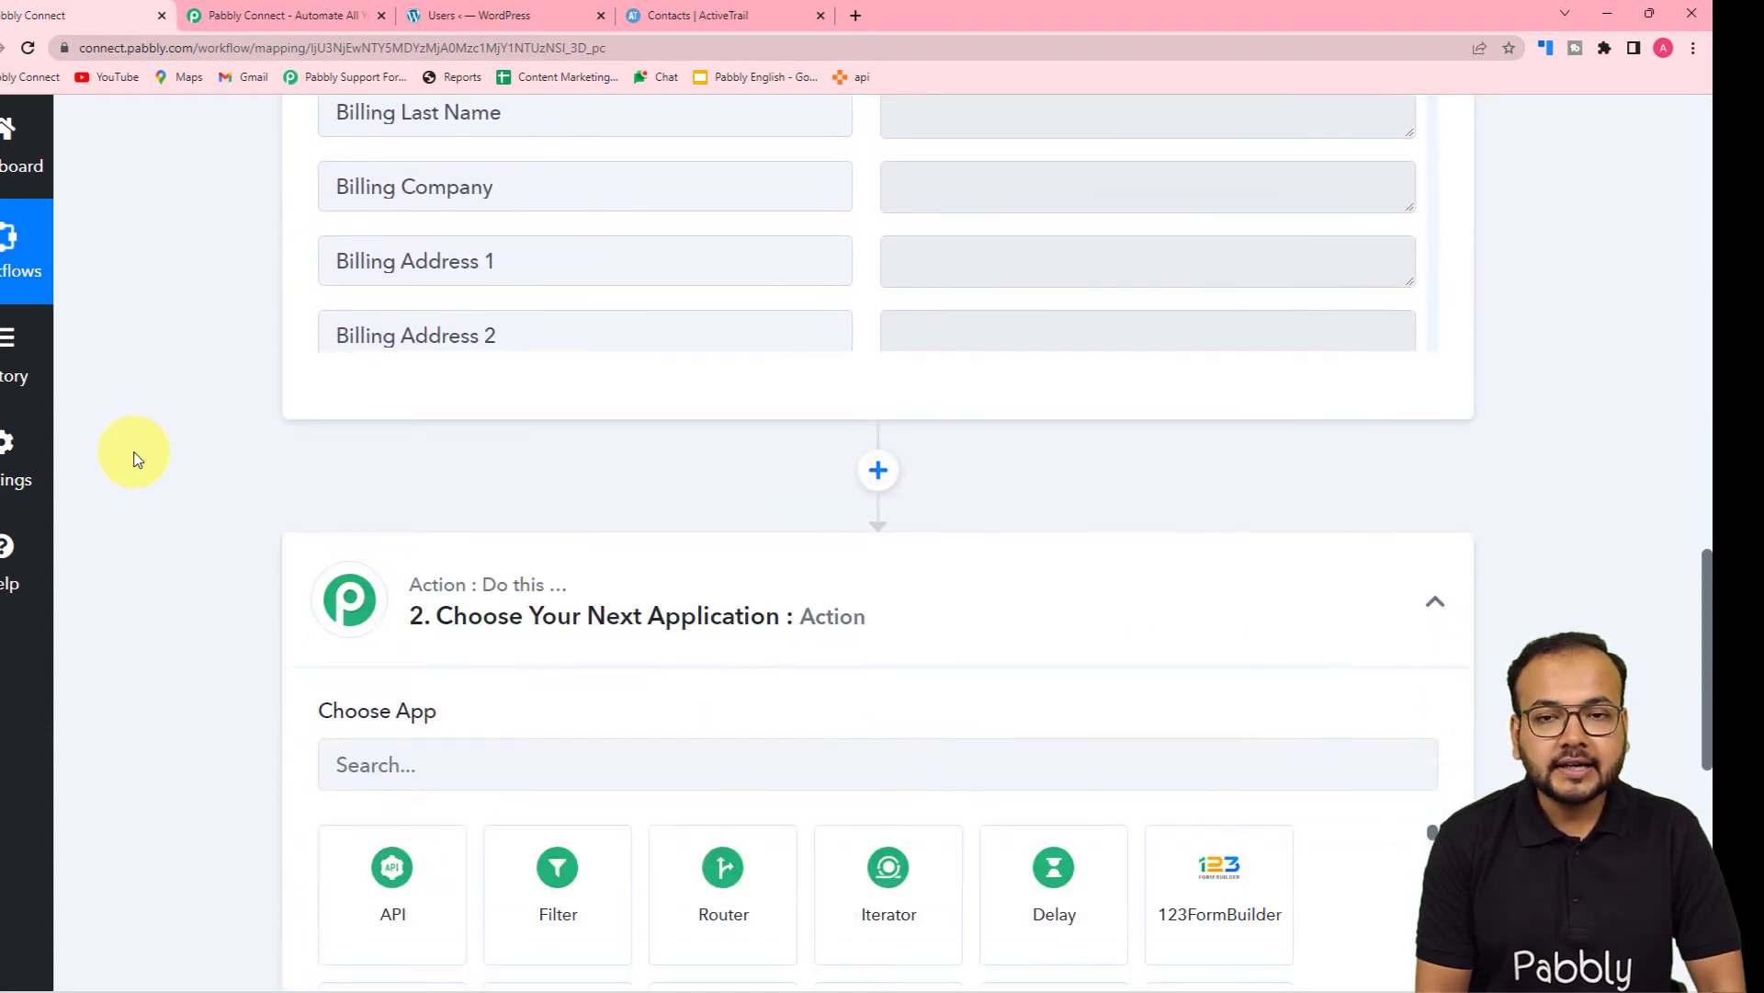
# Set the action step's app to ActiveTrail and its action event to Create Contact
pyautogui.scroll(-5, 136, 458)
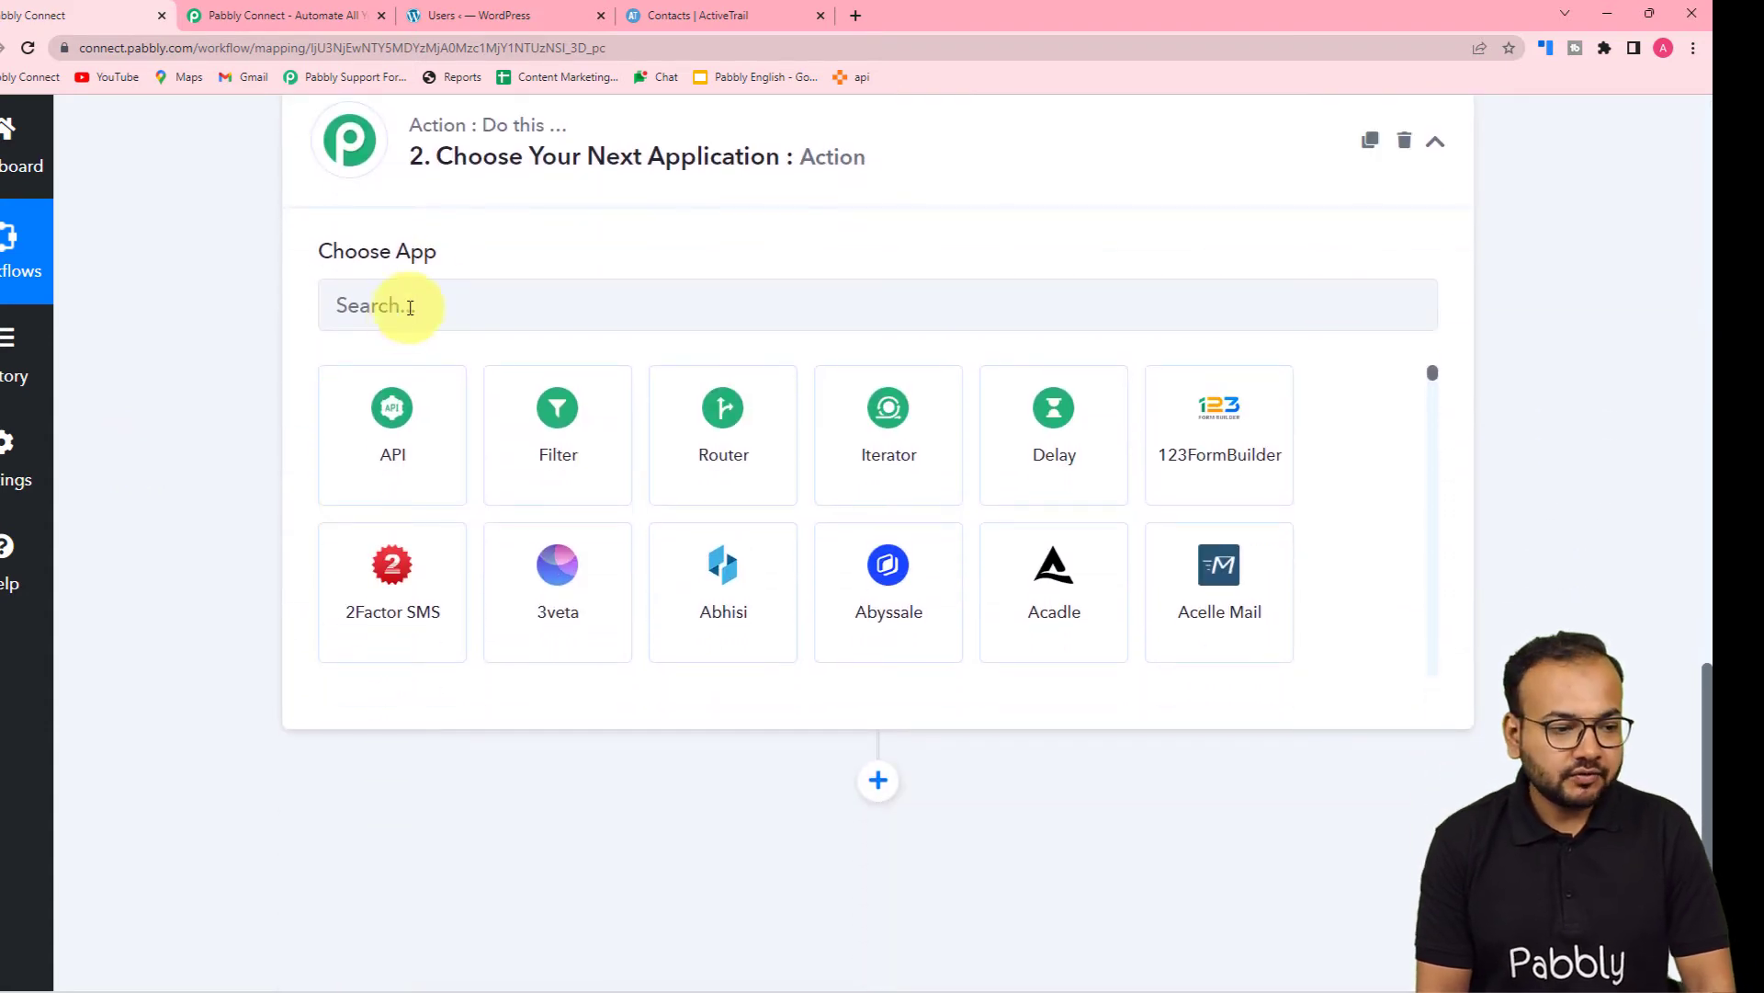
pyautogui.click(433, 321)
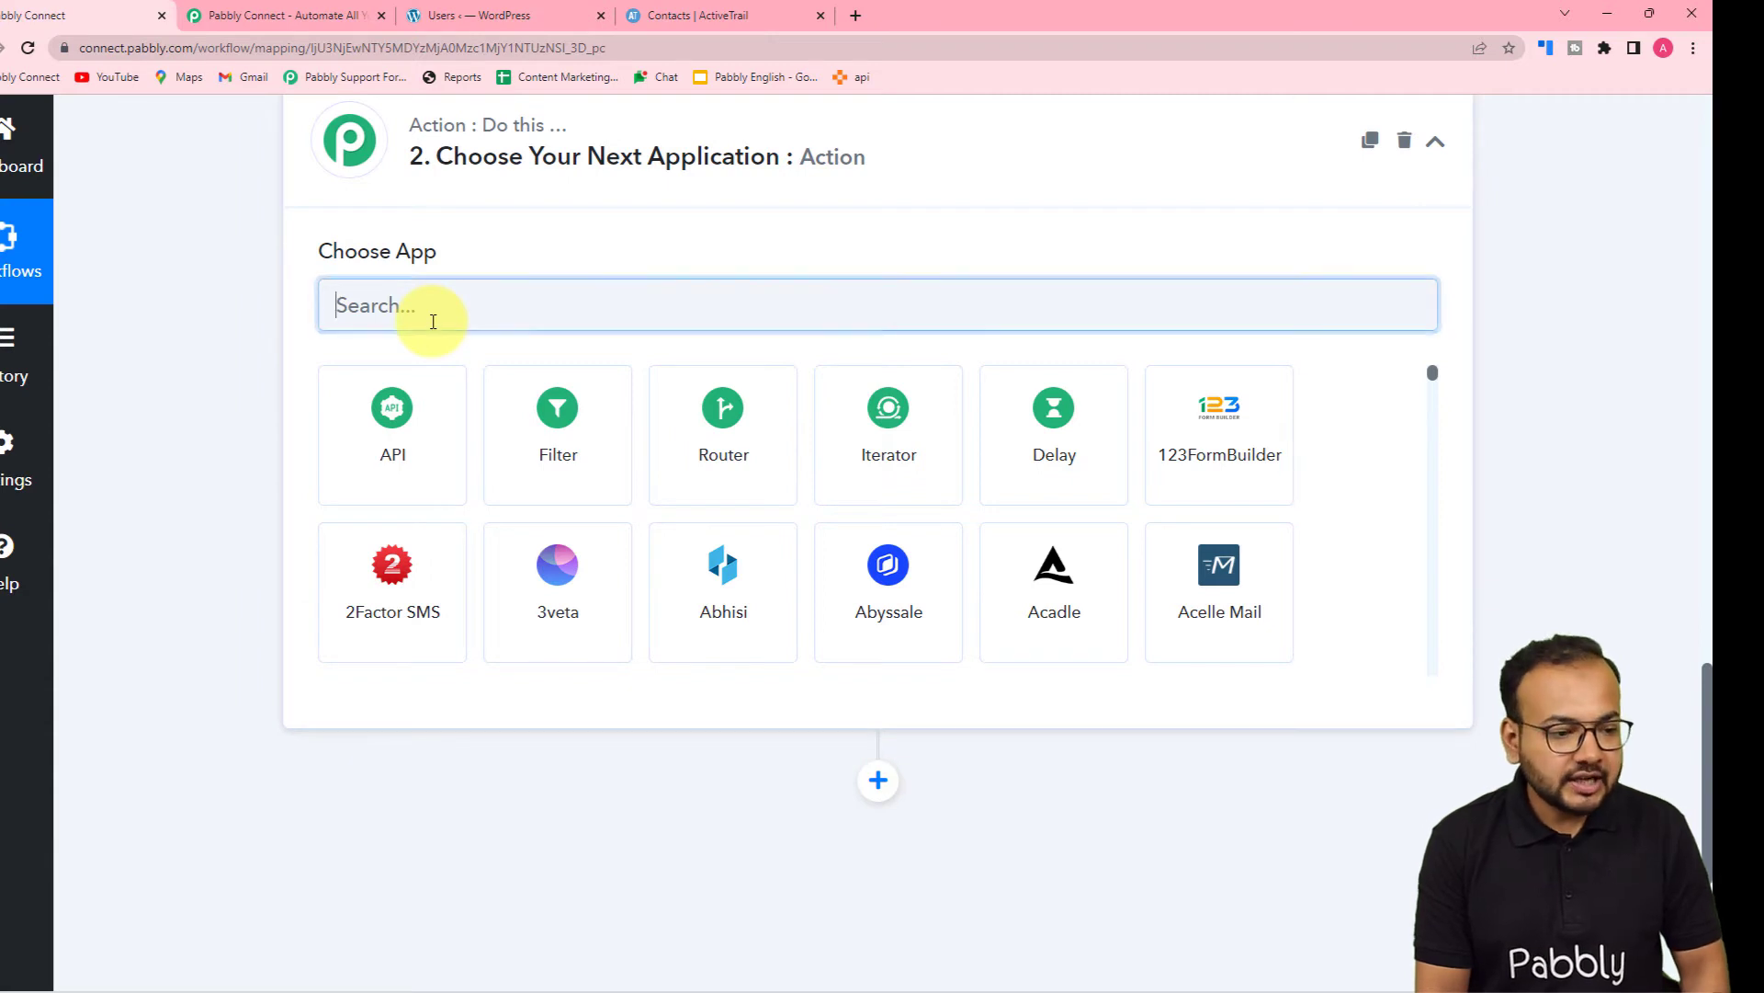
pyautogui.write('acti')
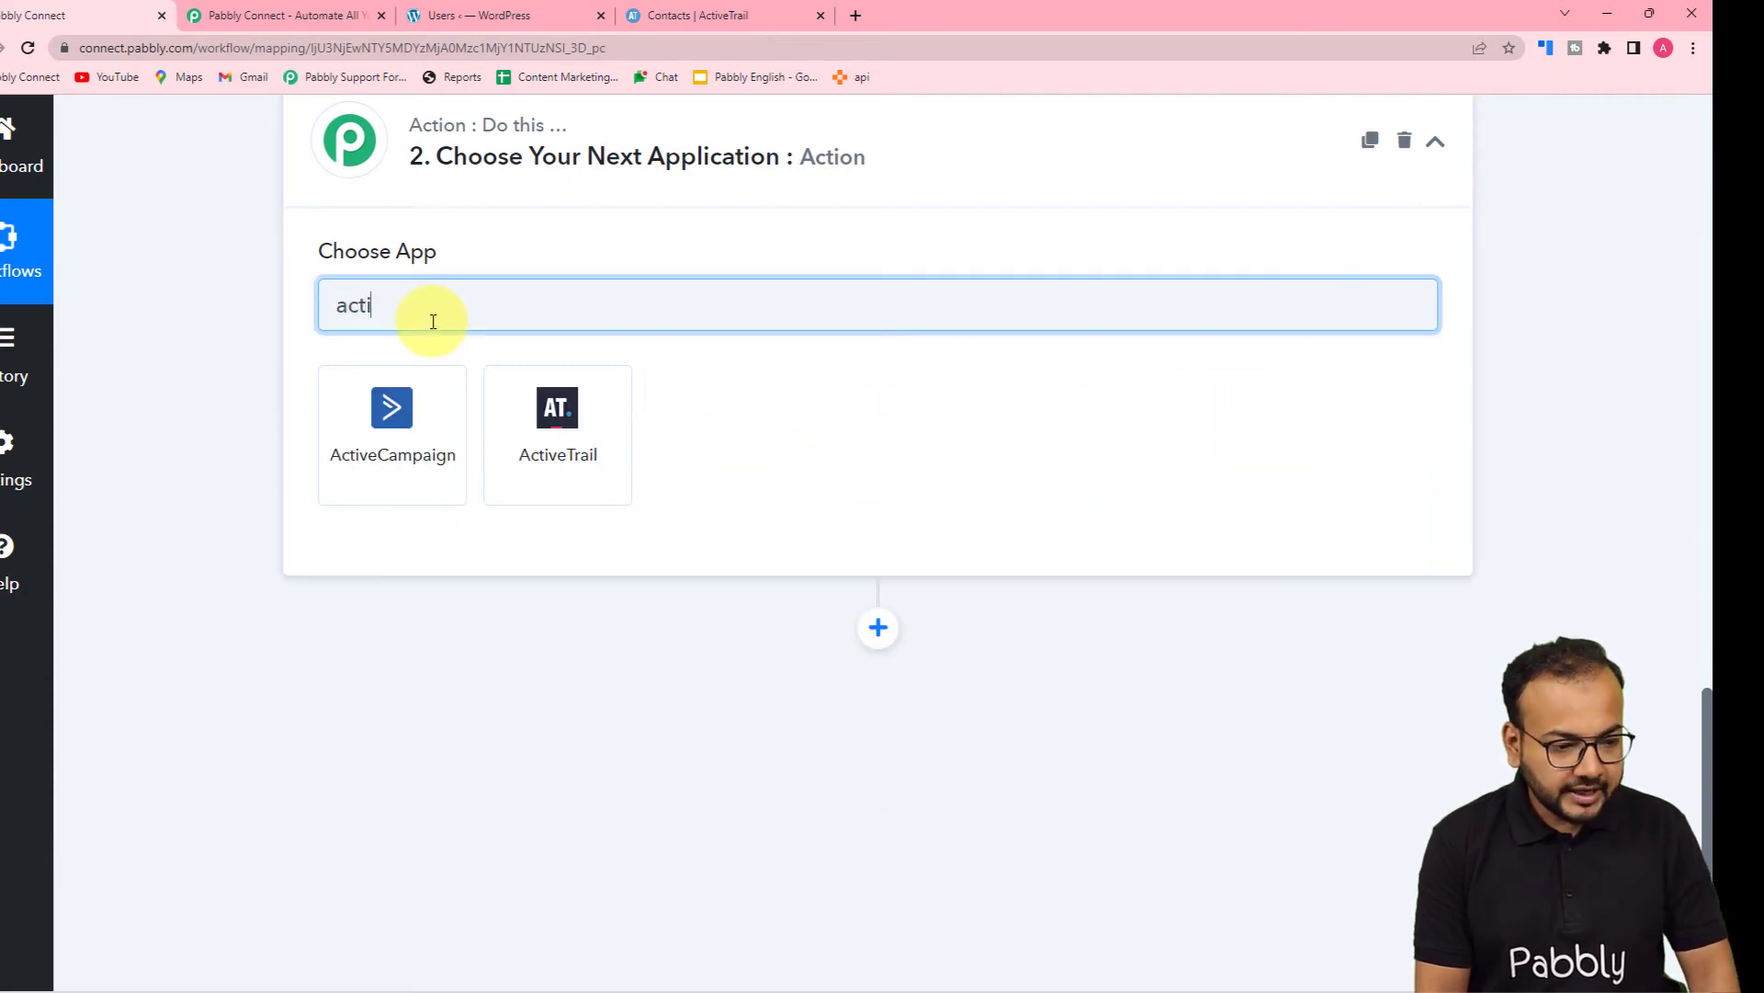
pyautogui.click(561, 454)
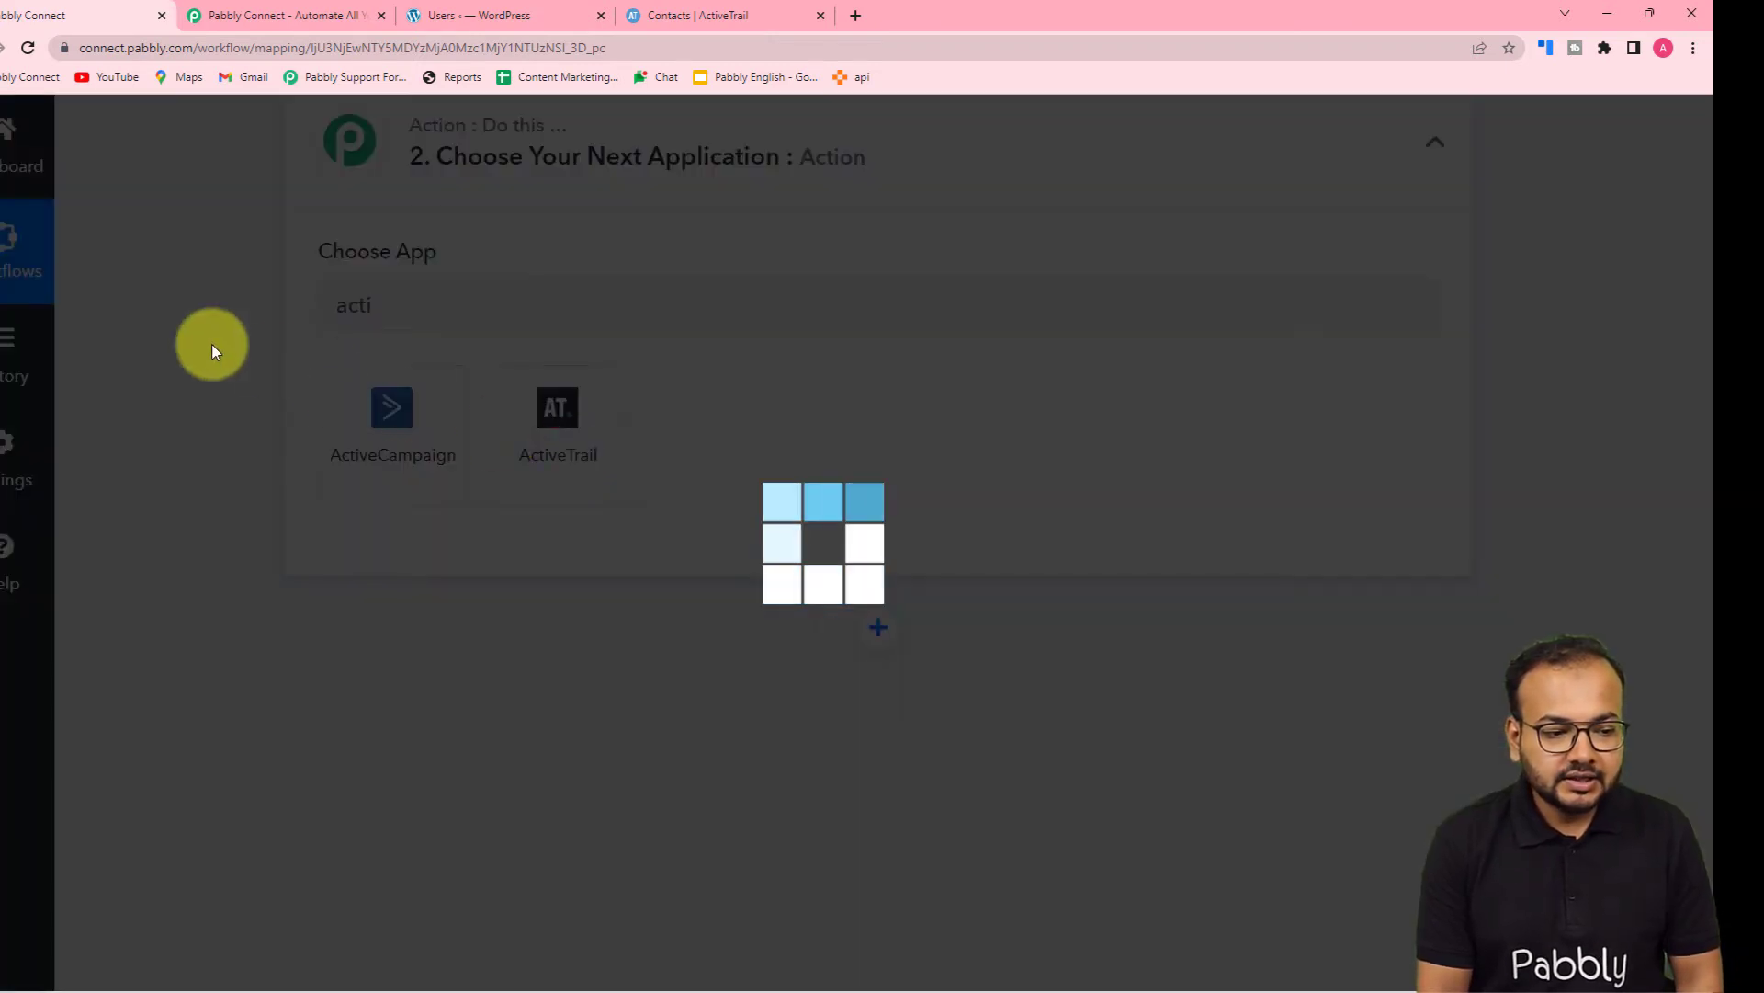
pyautogui.scroll(-1, 217, 346)
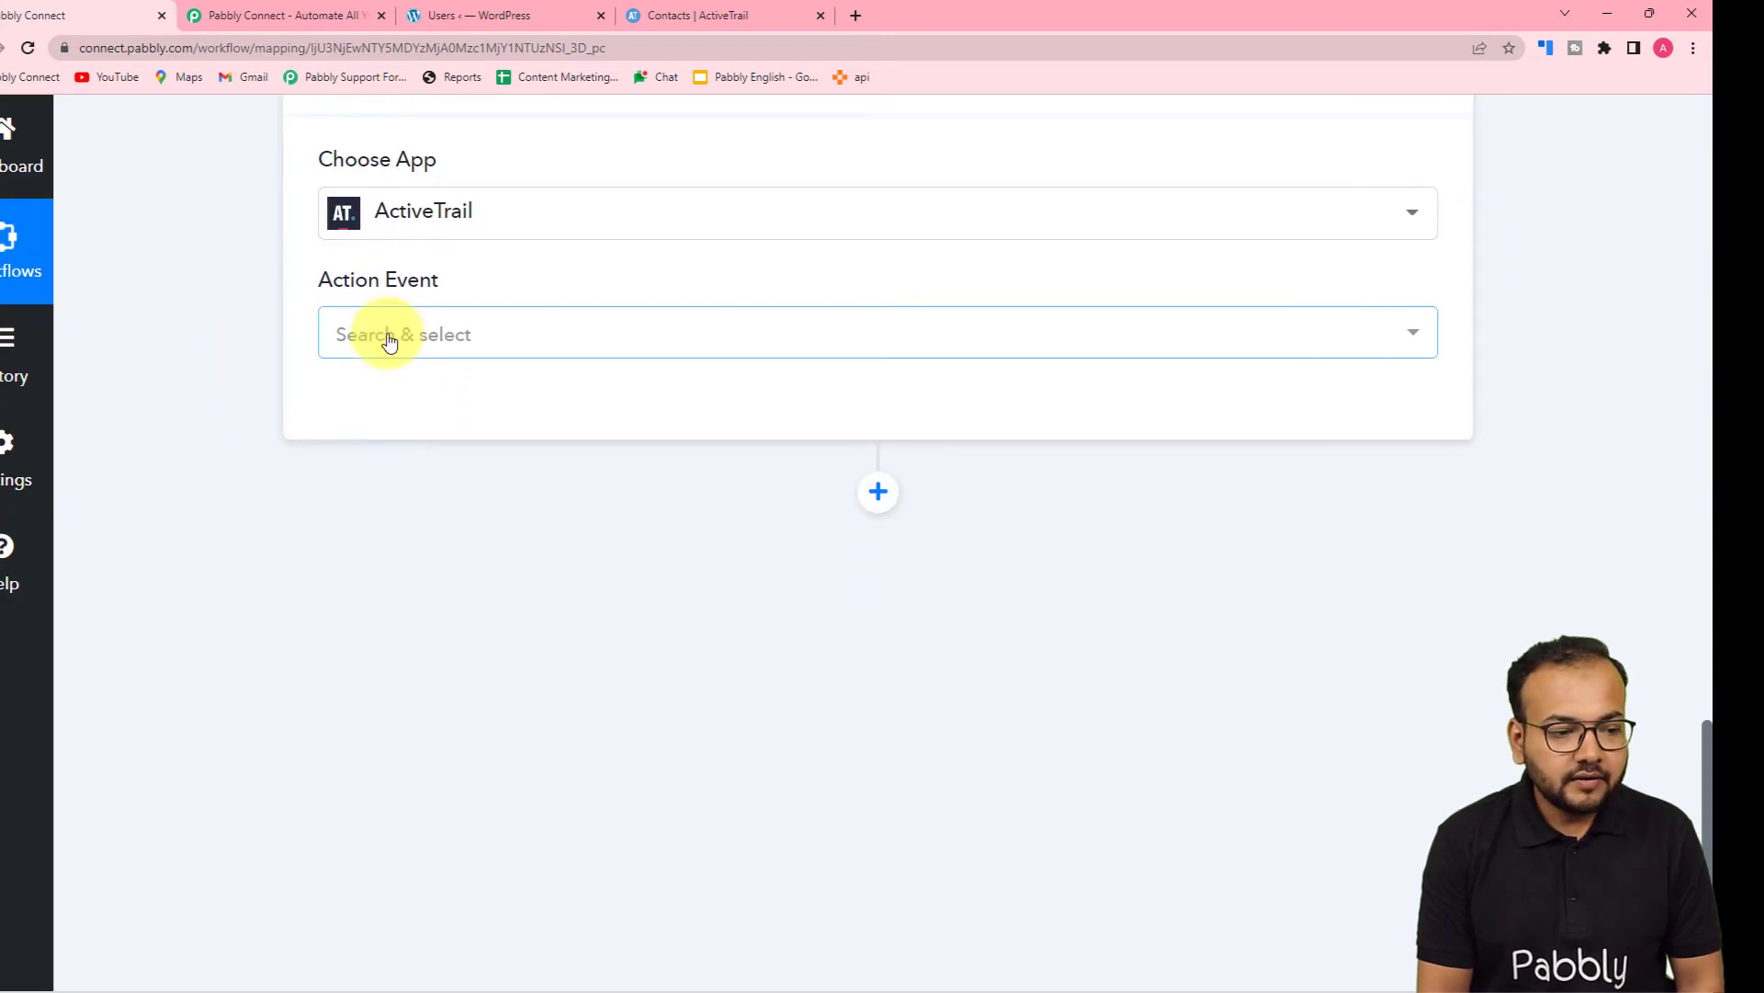
pyautogui.click(388, 336)
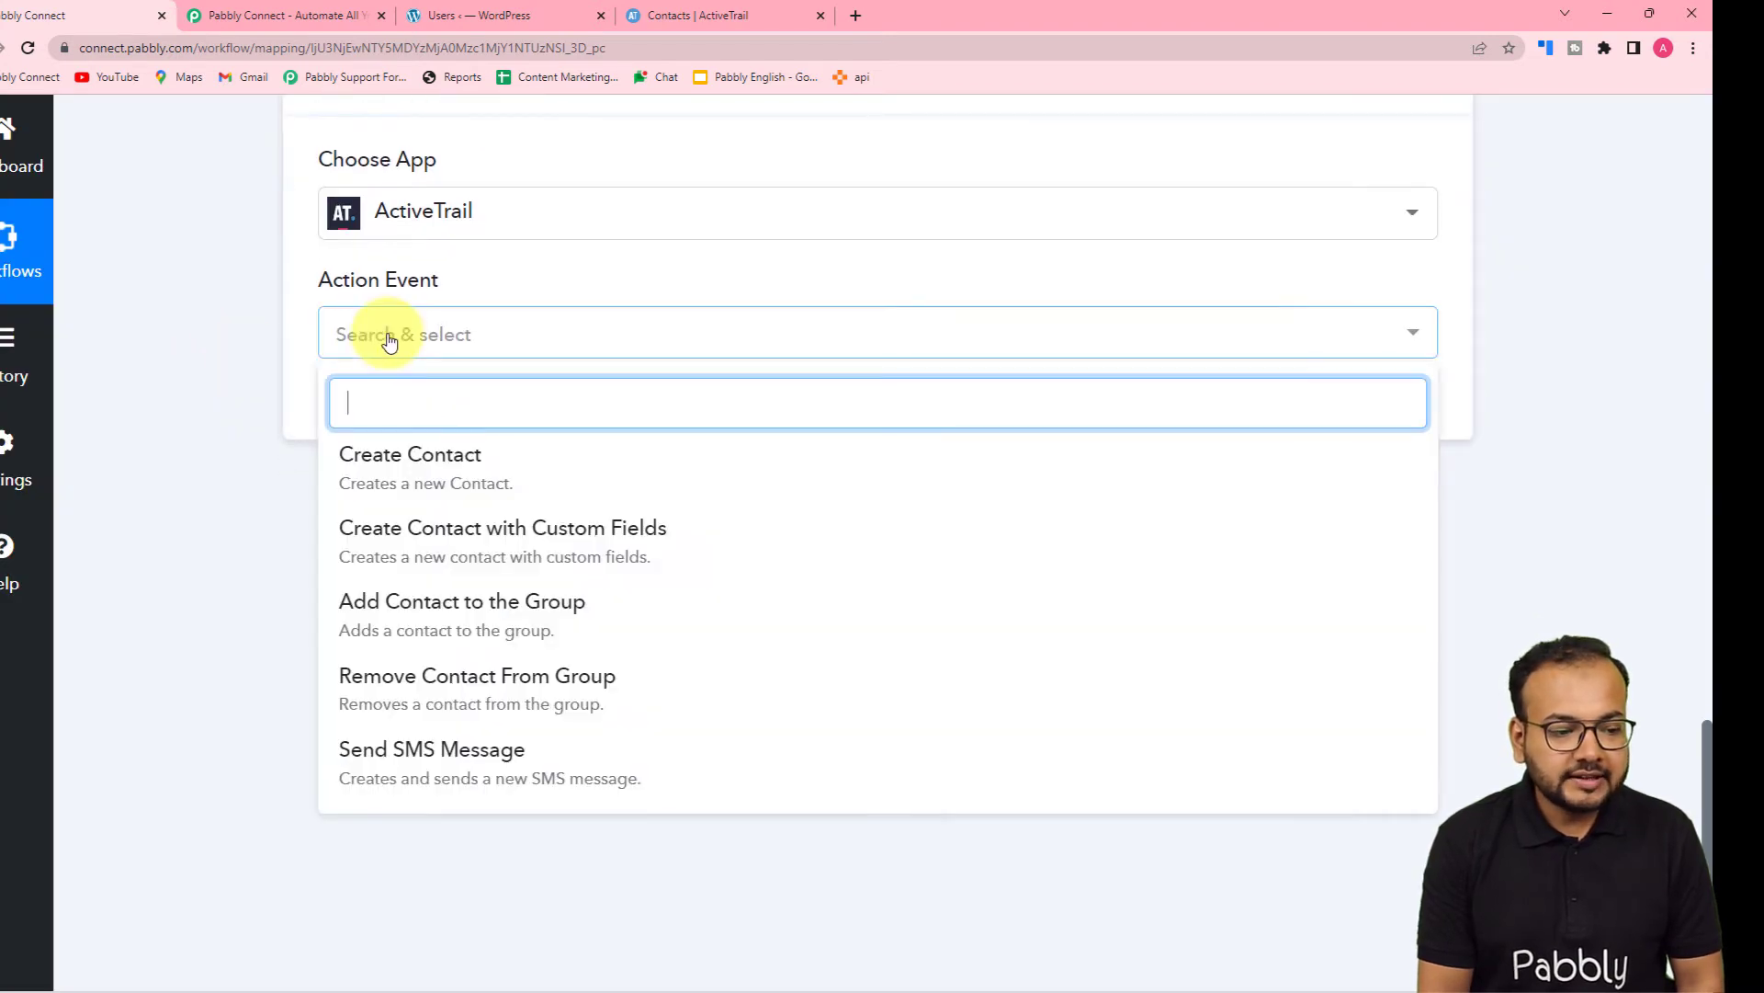
pyautogui.click(433, 481)
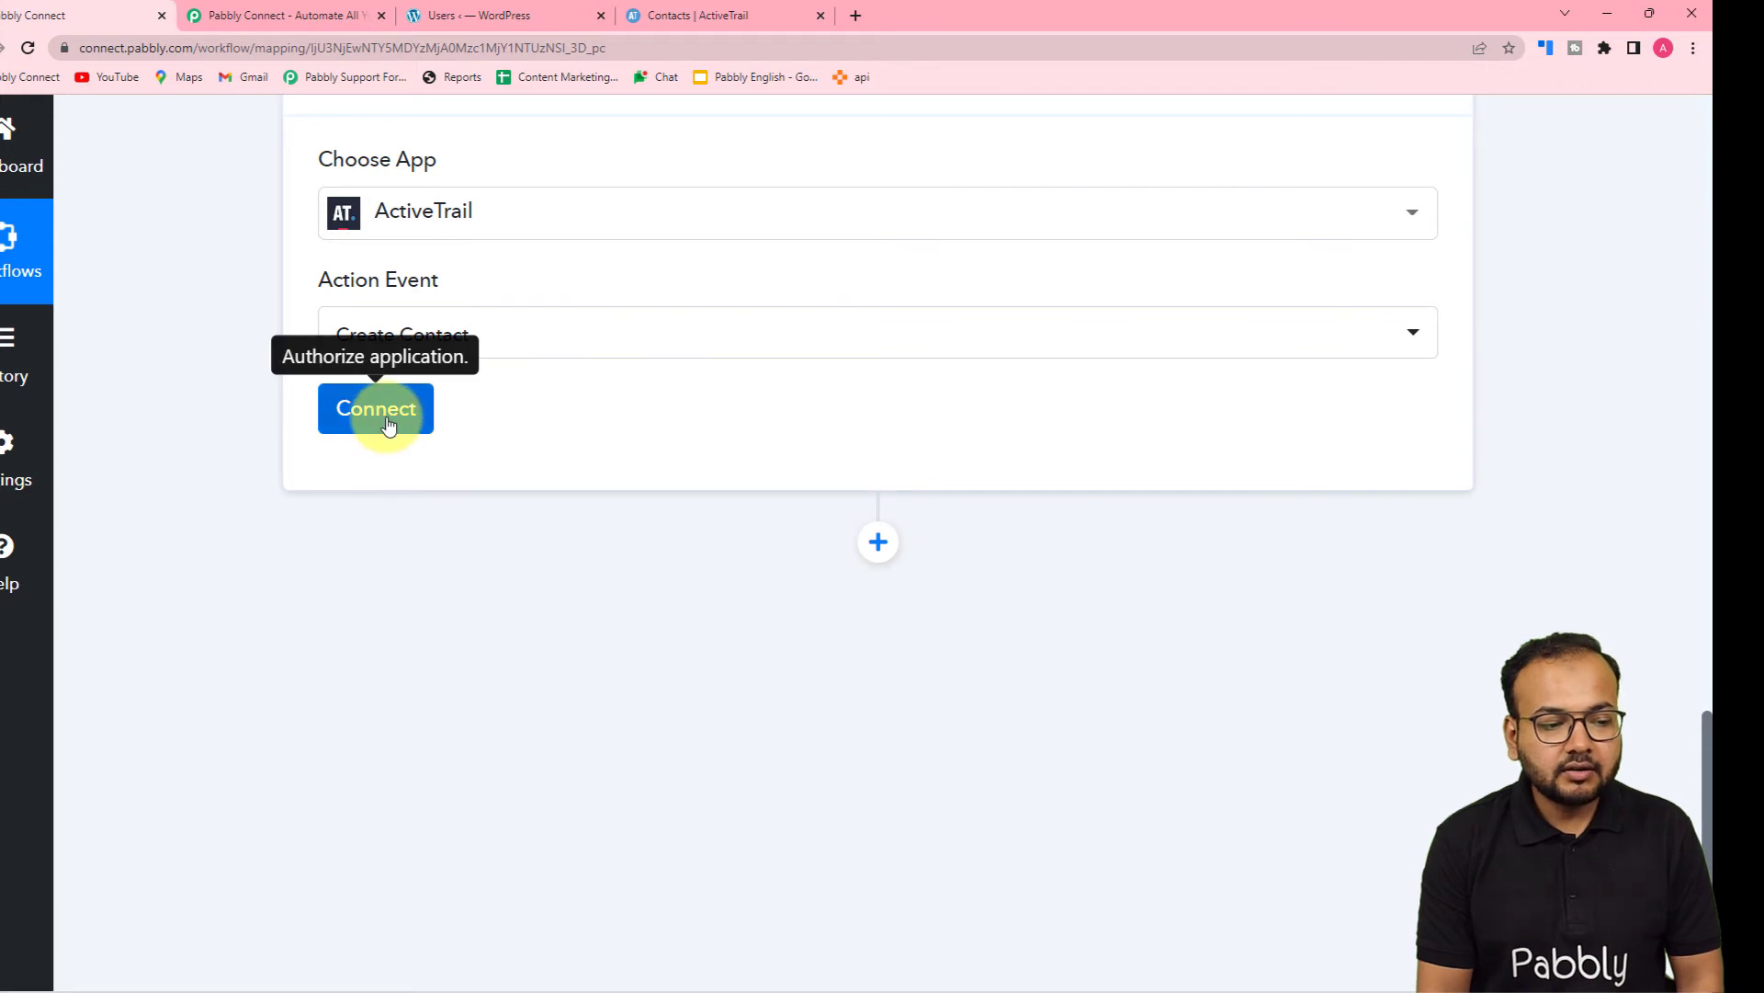
# Start connecting the ActiveTrail account to the action step by adding a new connection
pyautogui.click(387, 428)
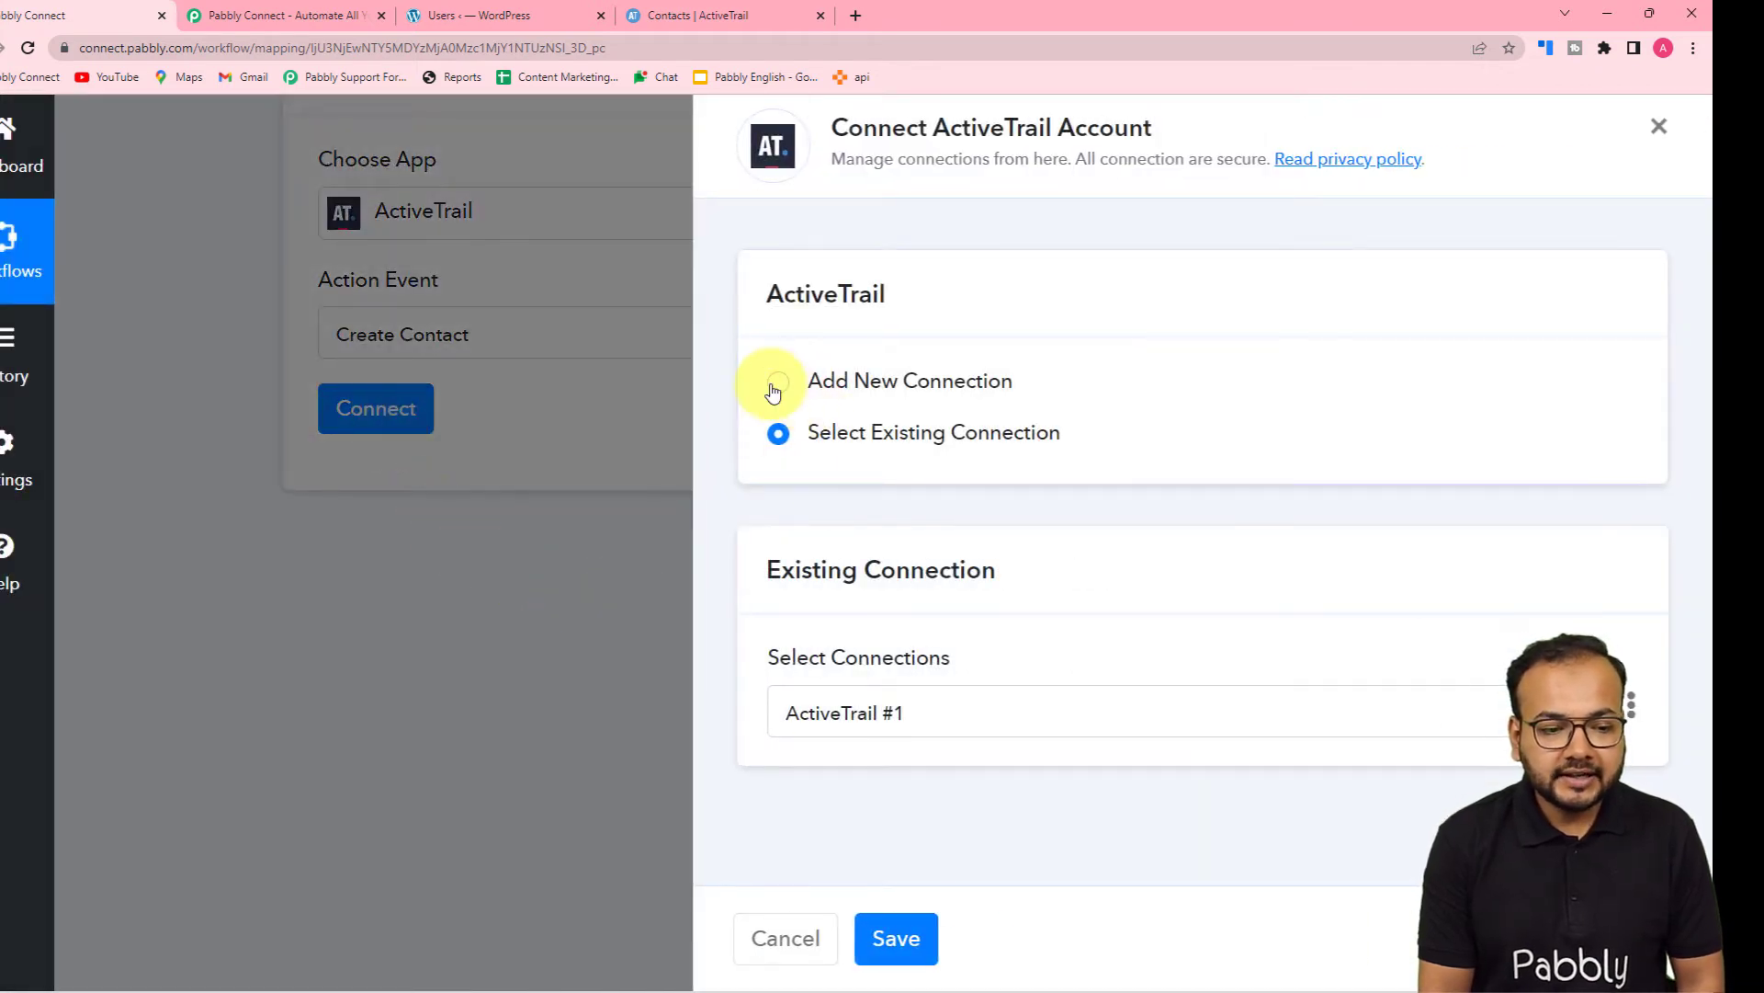
pyautogui.click(777, 383)
pyautogui.scroll(-1, 929, 571)
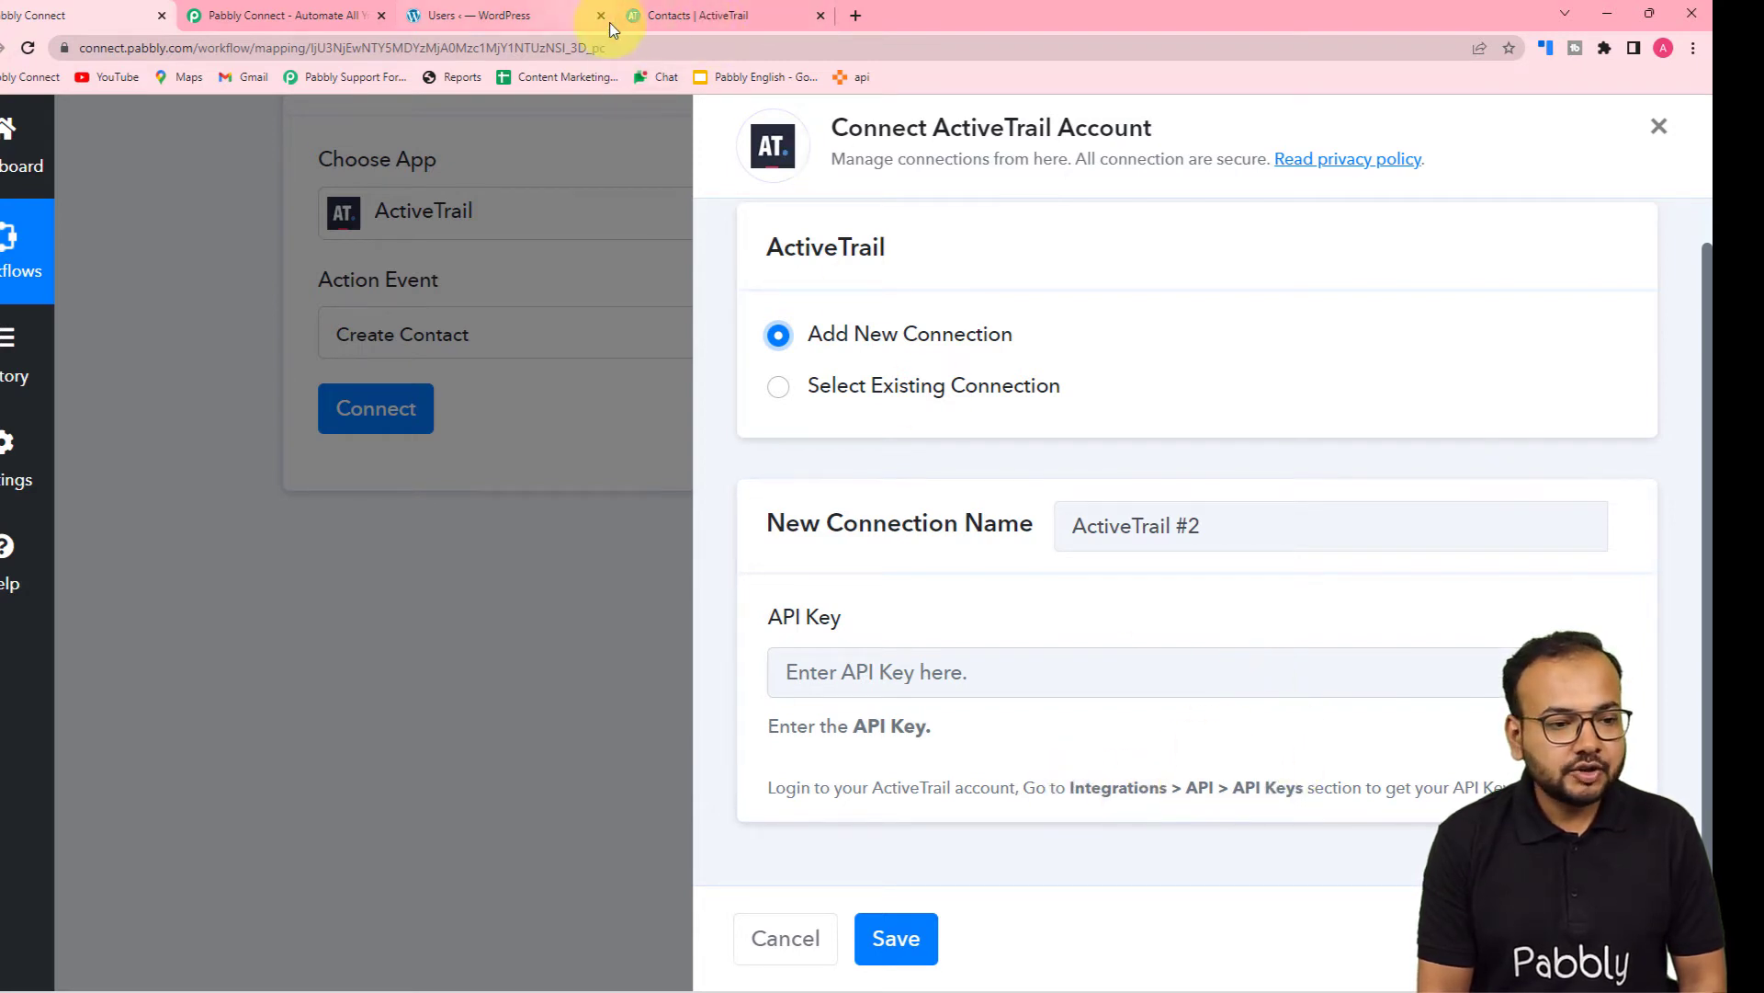
# Switch to ActiveTrail and open the API Keys page of its integrations
pyautogui.click(692, 19)
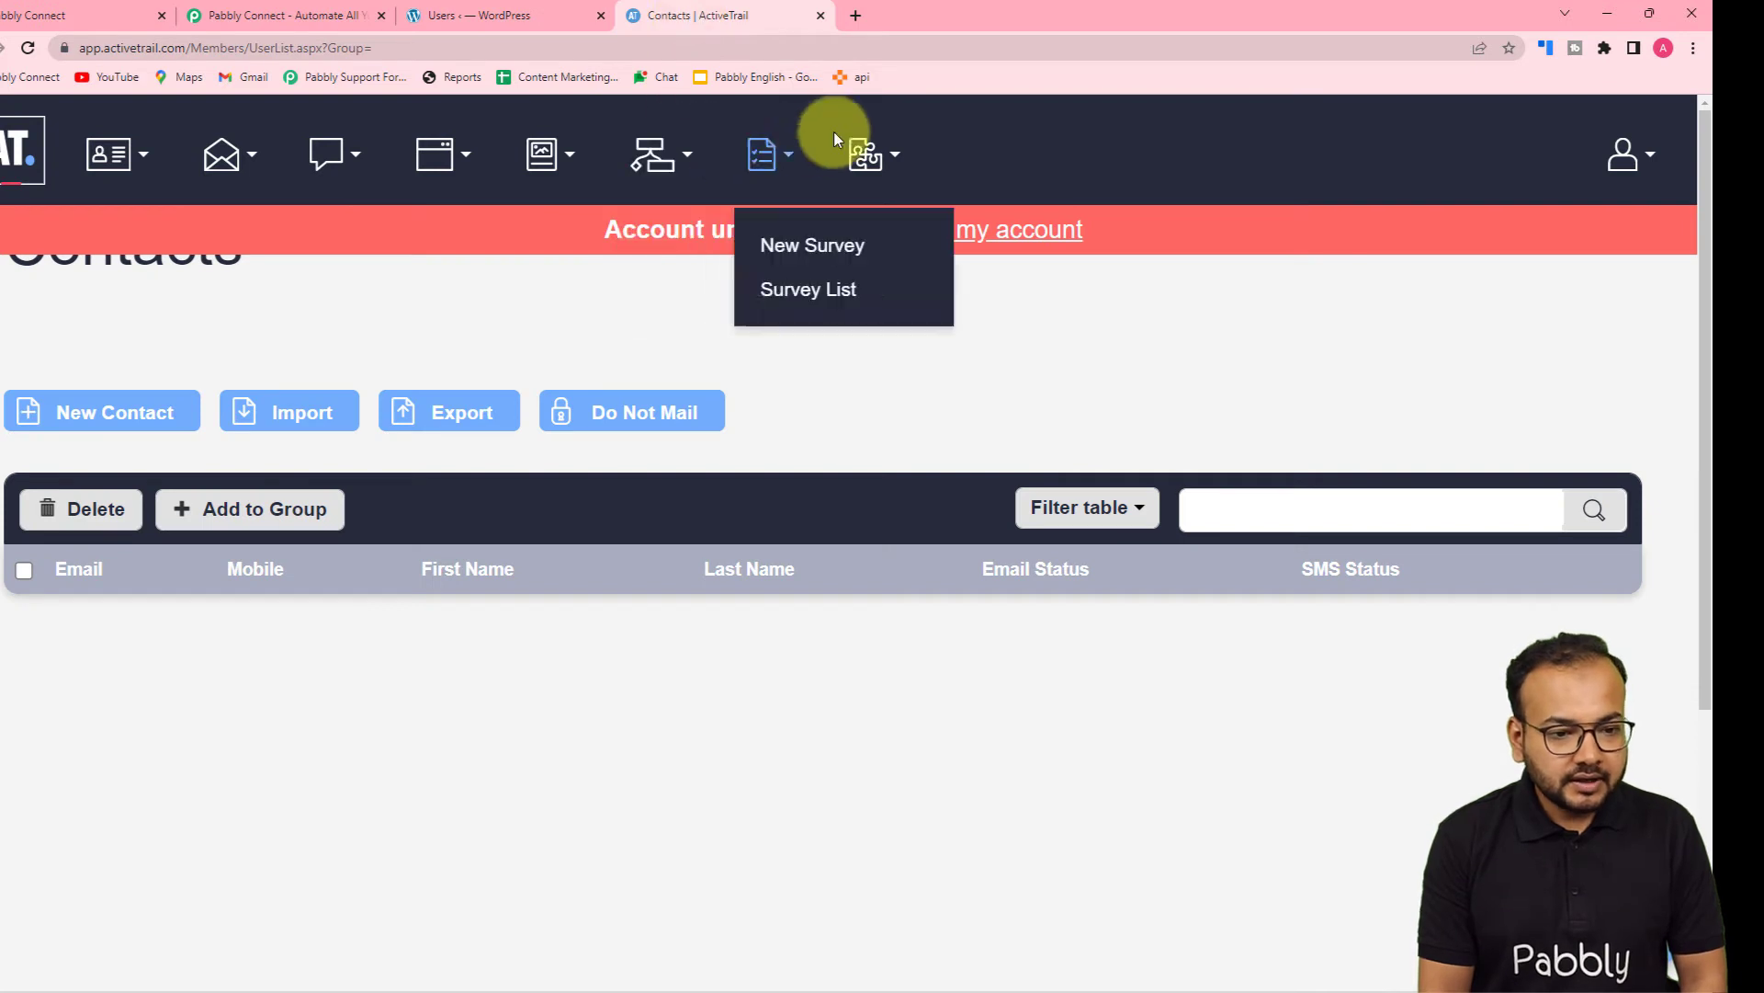
pyautogui.moveTo(880, 147)
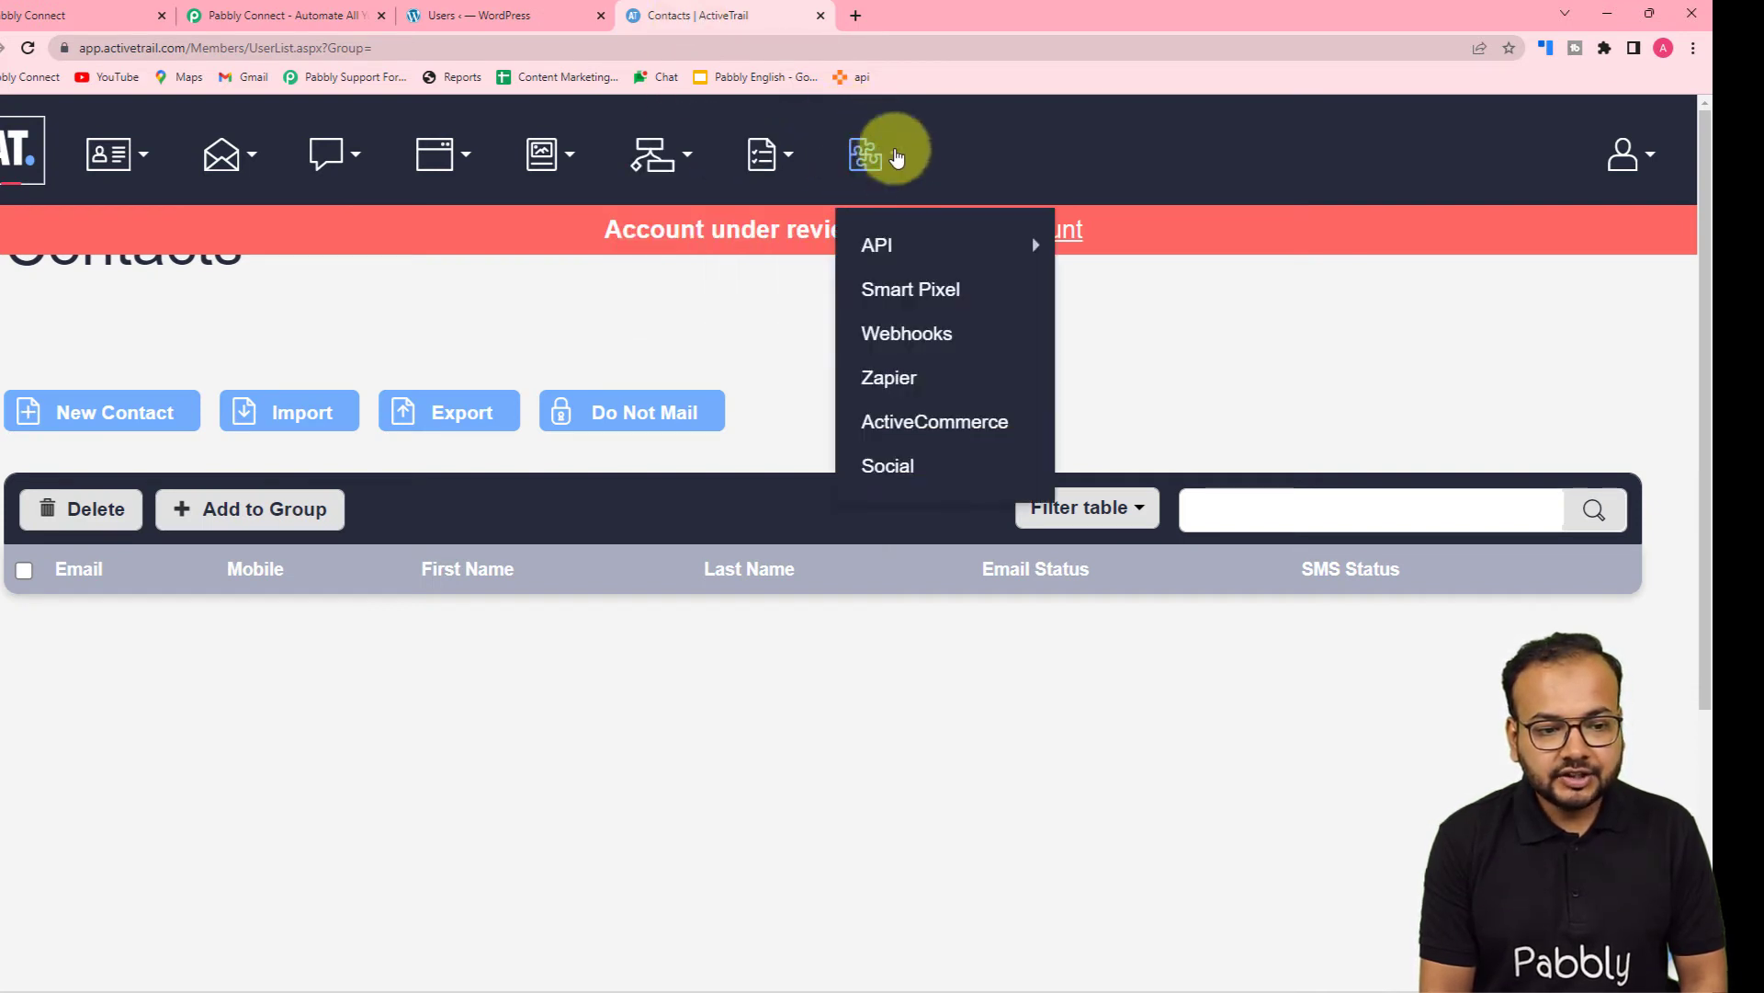
pyautogui.moveTo(845, 245)
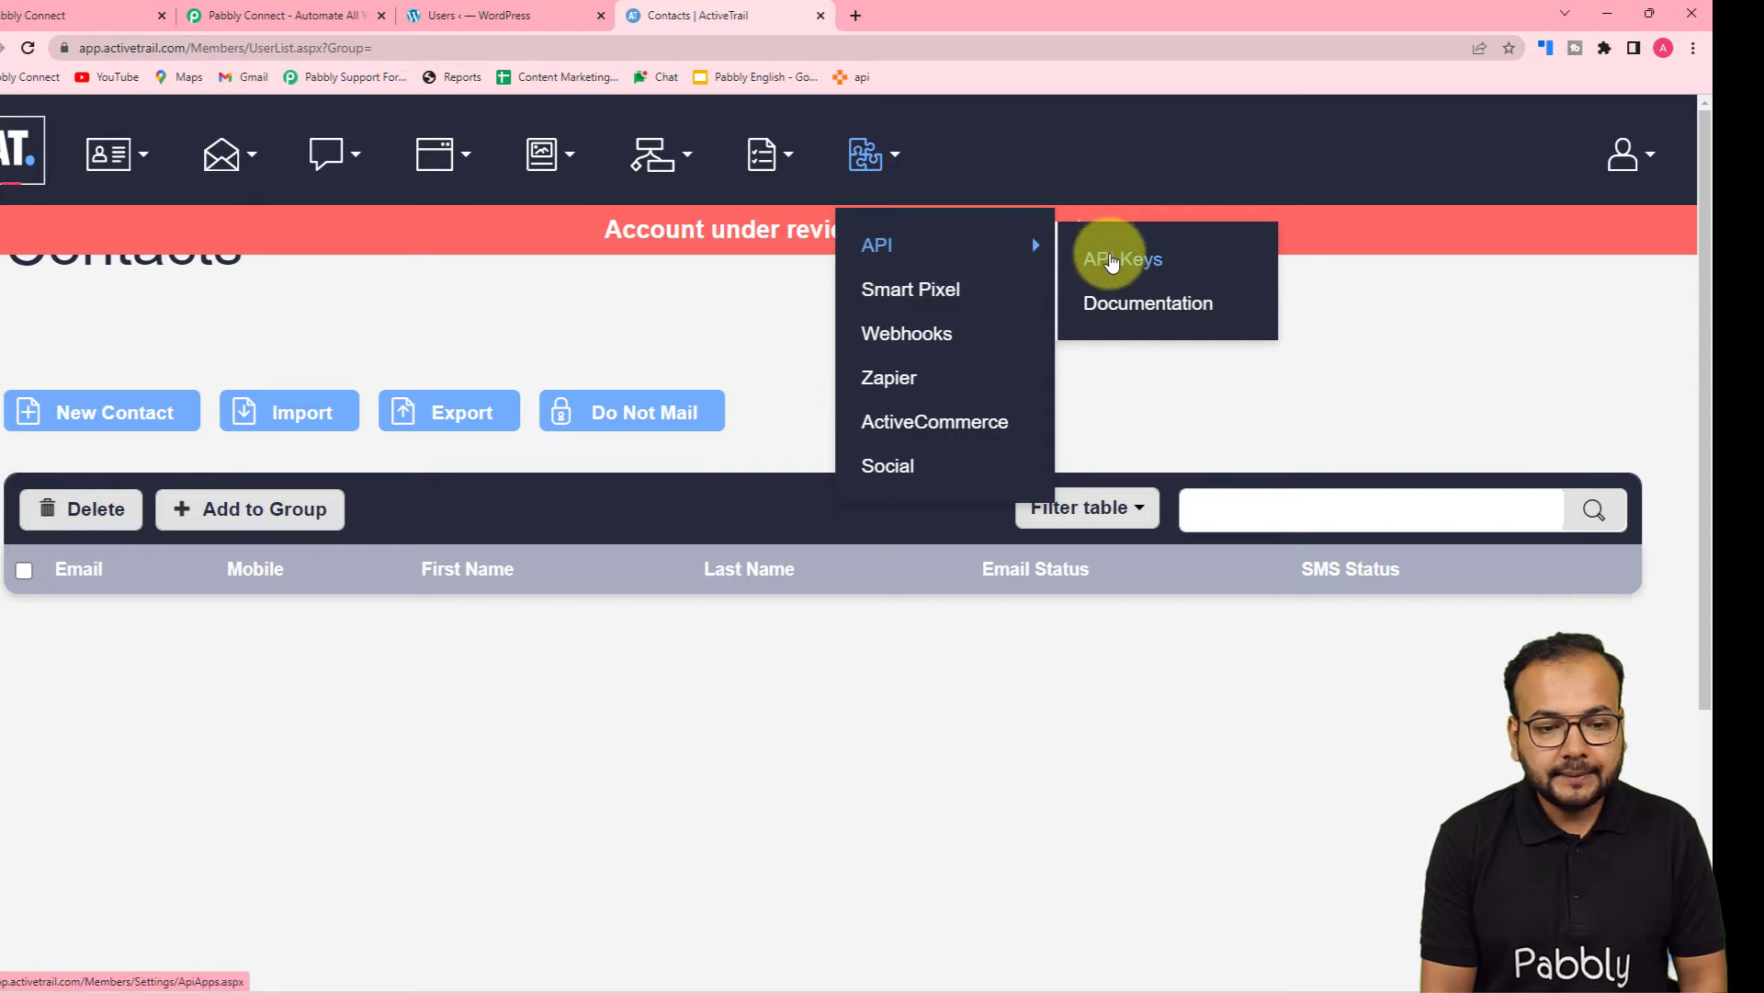
pyautogui.click(1110, 256)
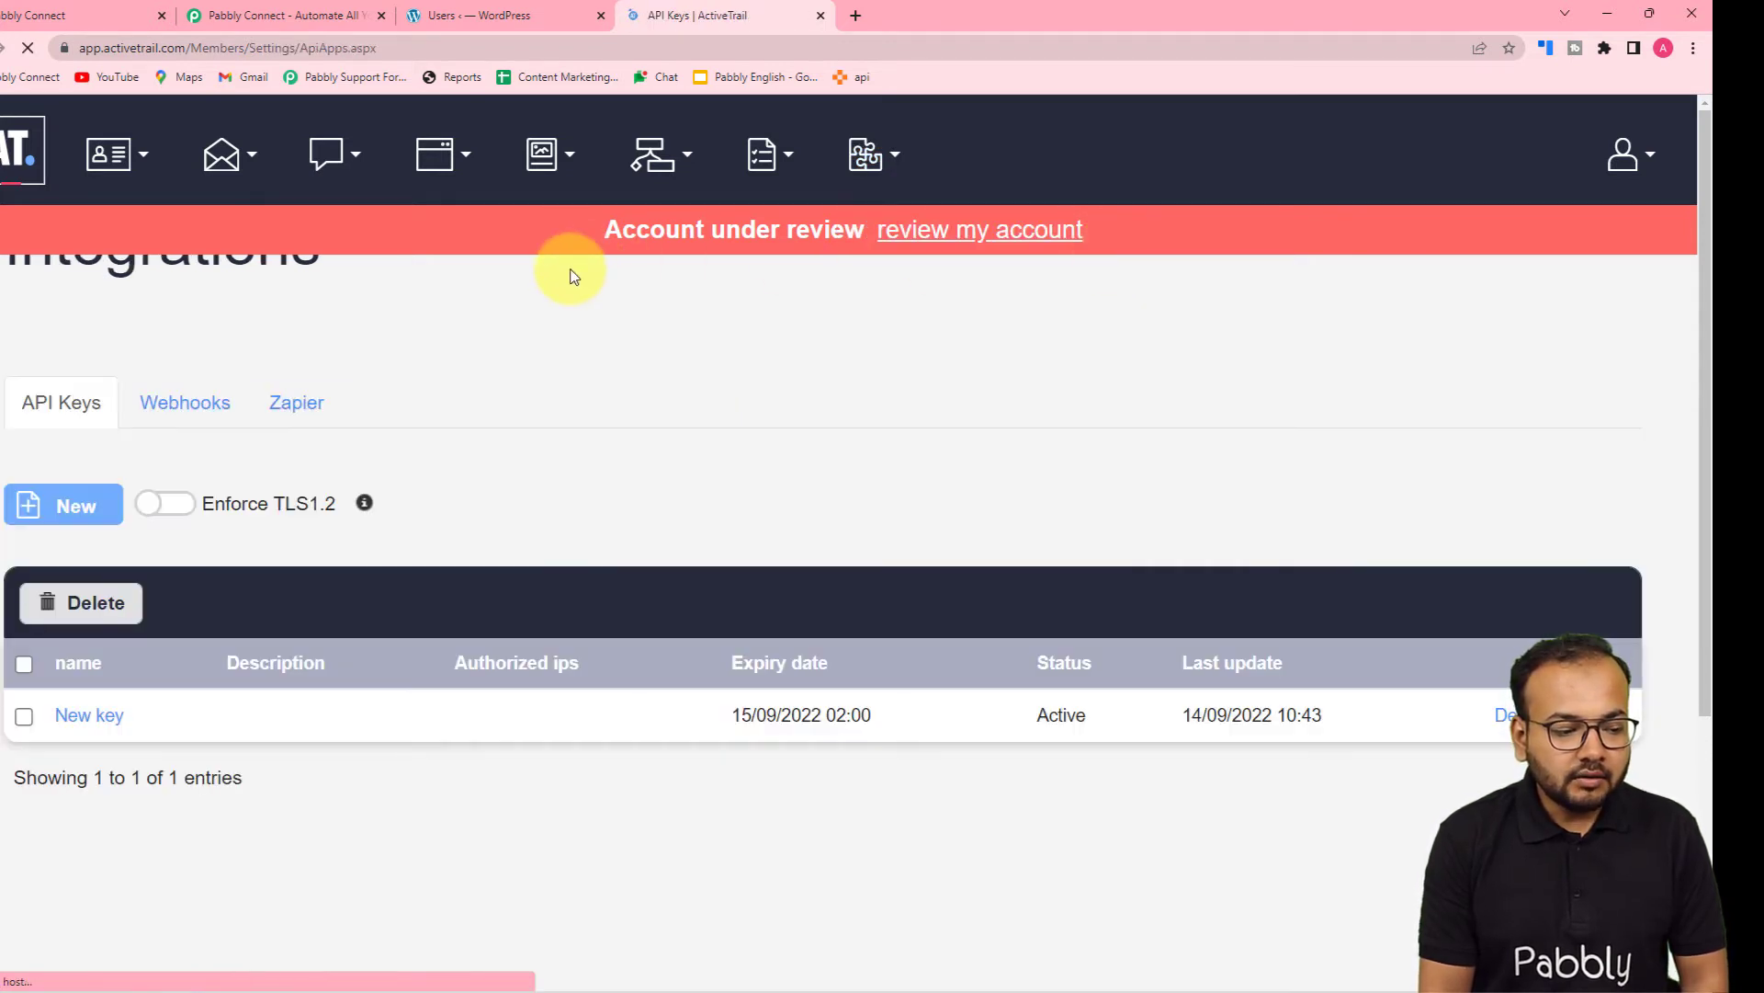
pyautogui.scroll(-3, 570, 275)
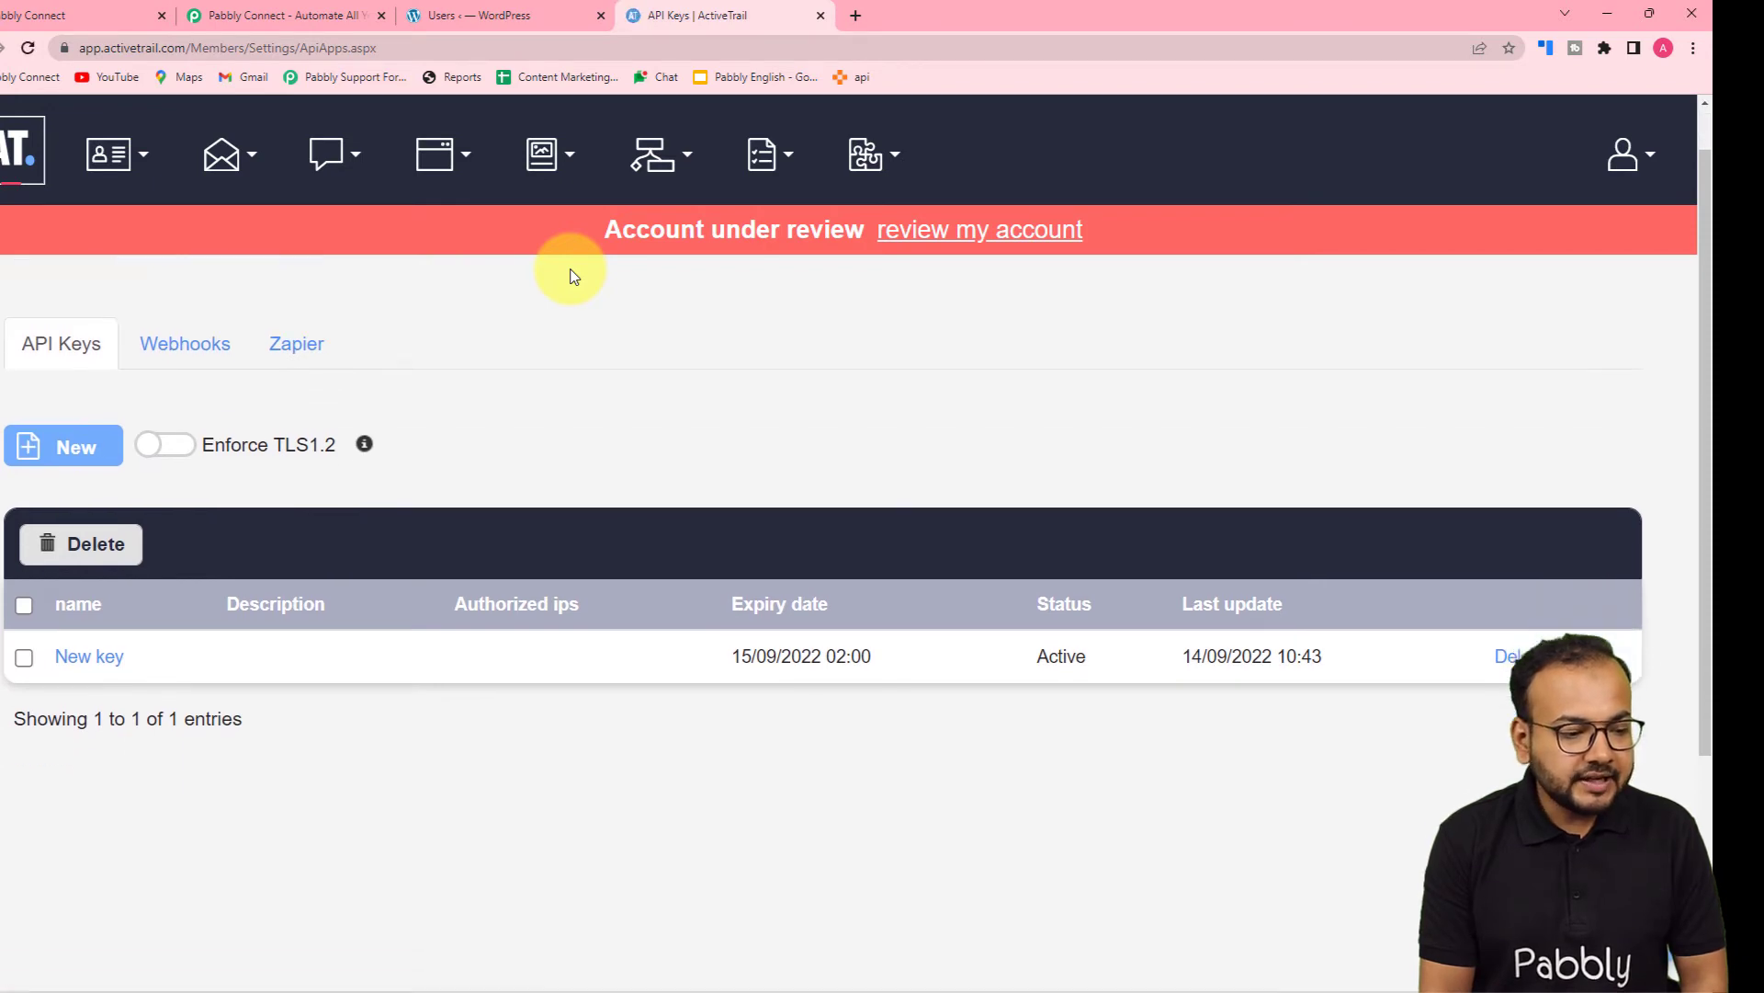
pyautogui.scroll(3, 374, 374)
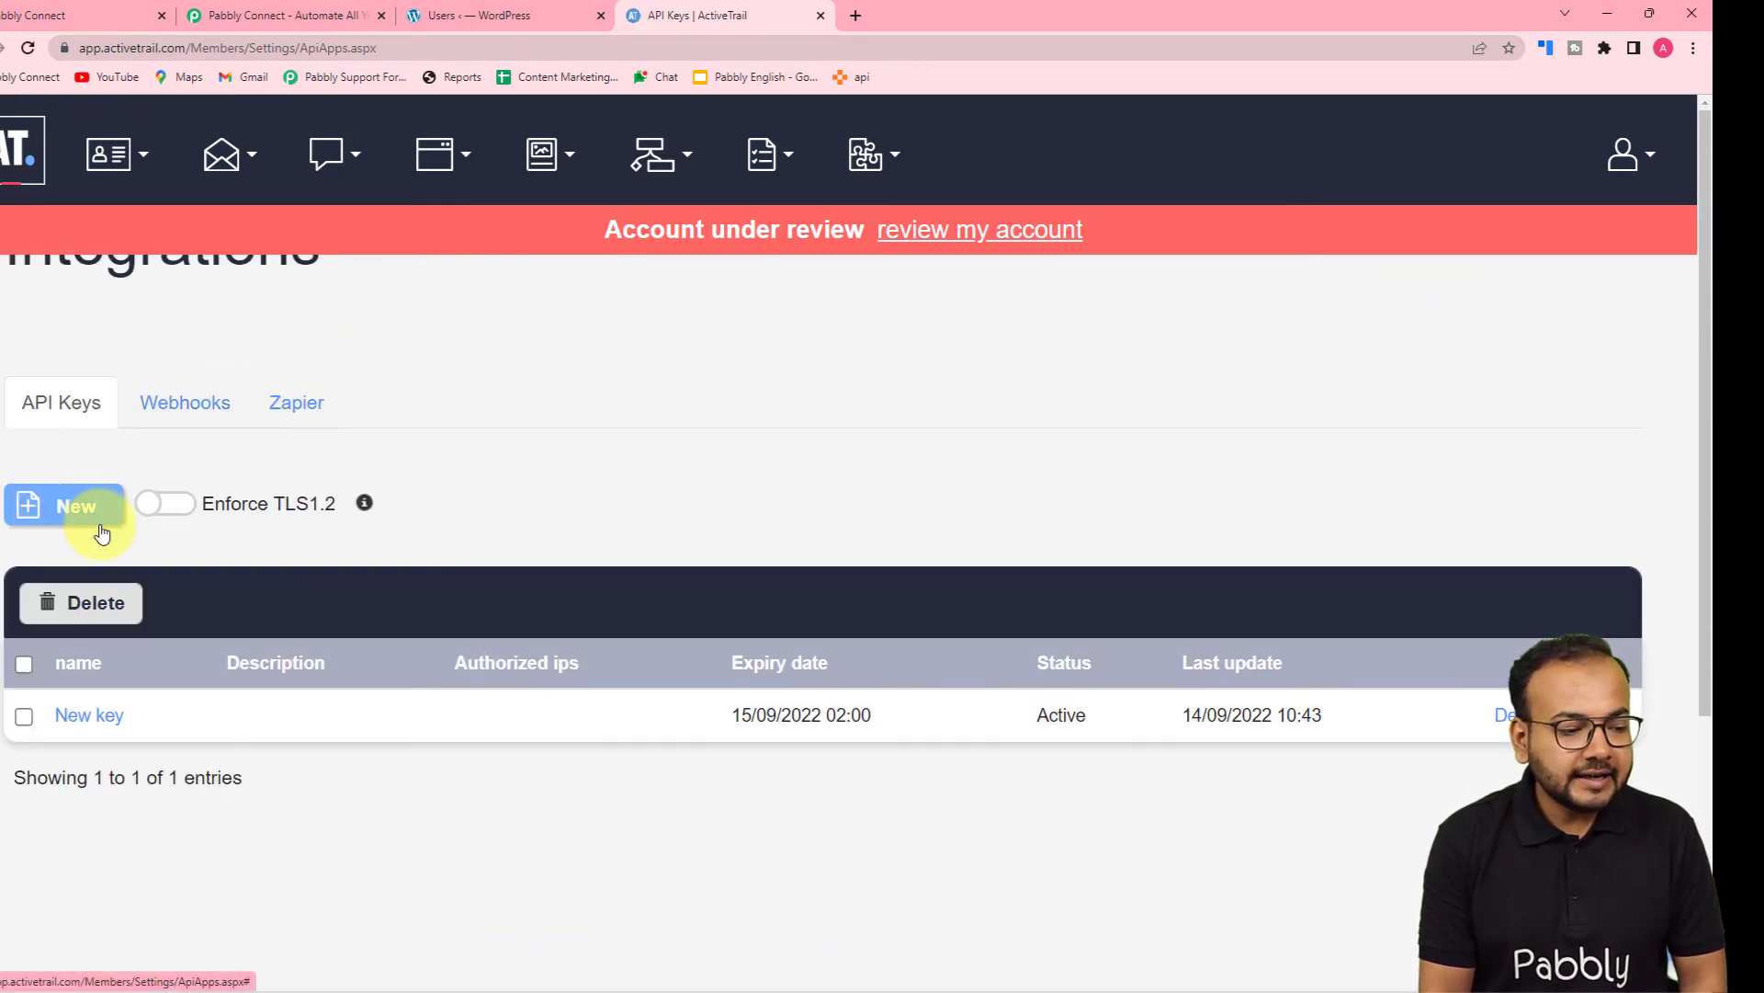
# Review the details of the existing API key and close them without saving
pyautogui.click(89, 723)
pyautogui.scroll(-1, 465, 643)
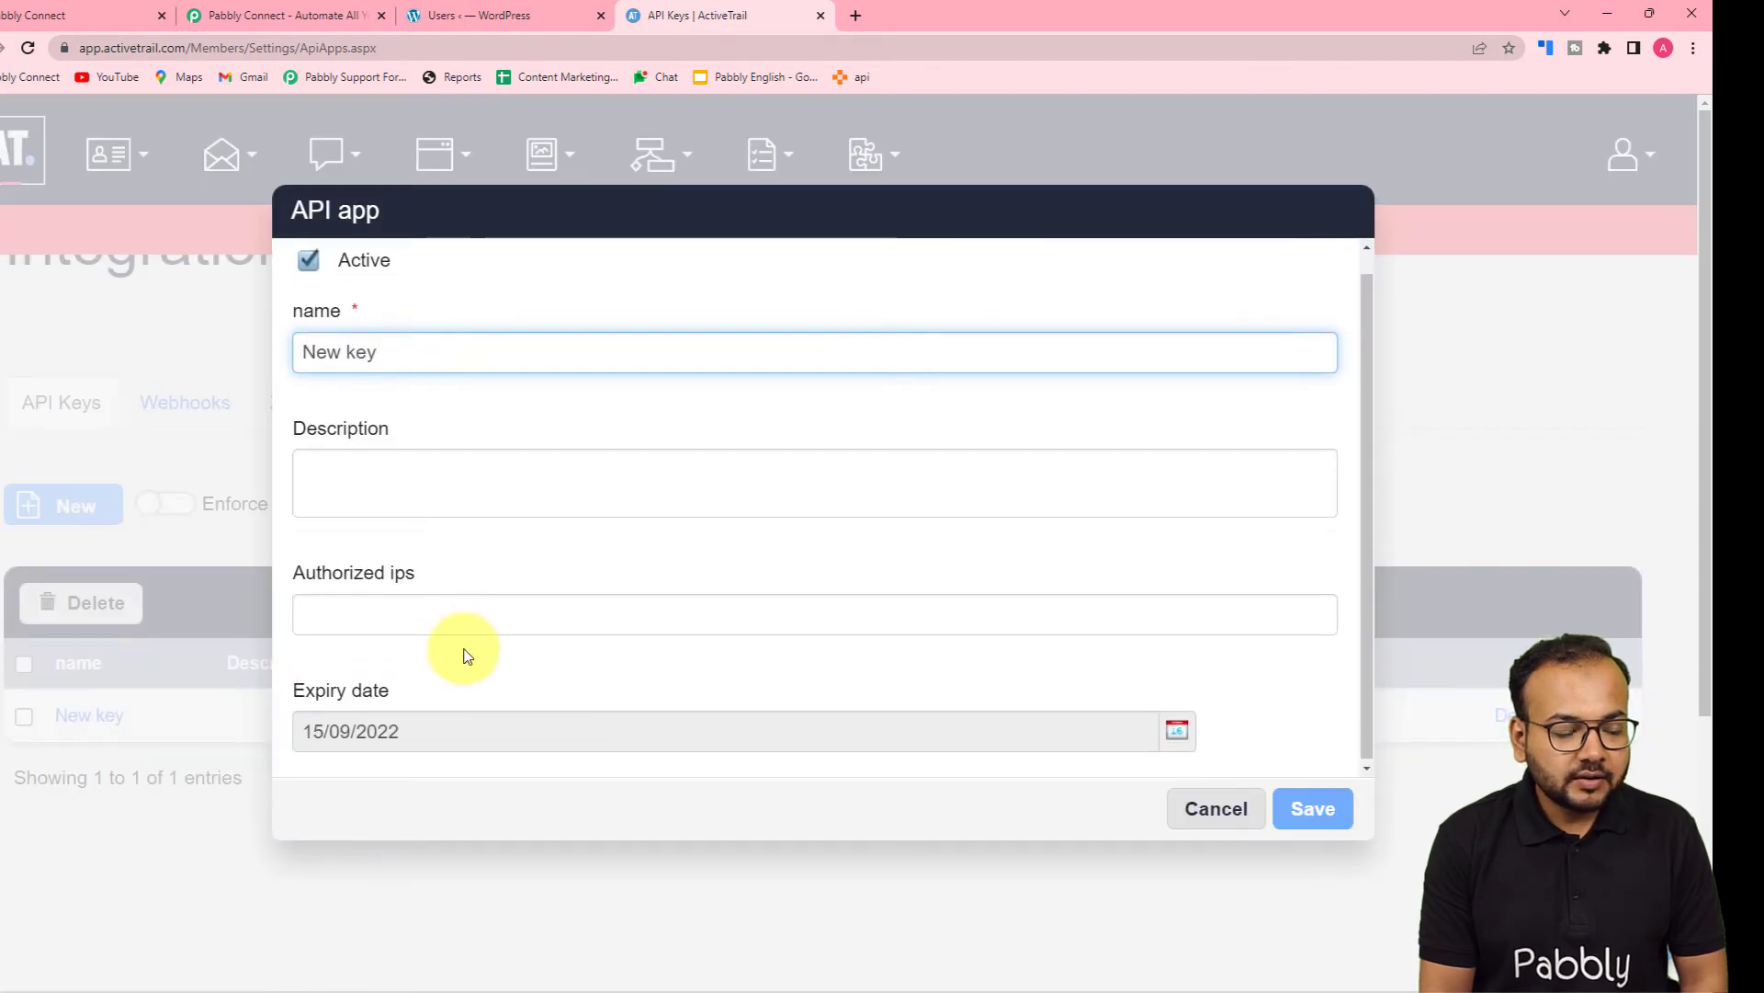
pyautogui.scroll(1, 464, 656)
pyautogui.scroll(-1, 464, 655)
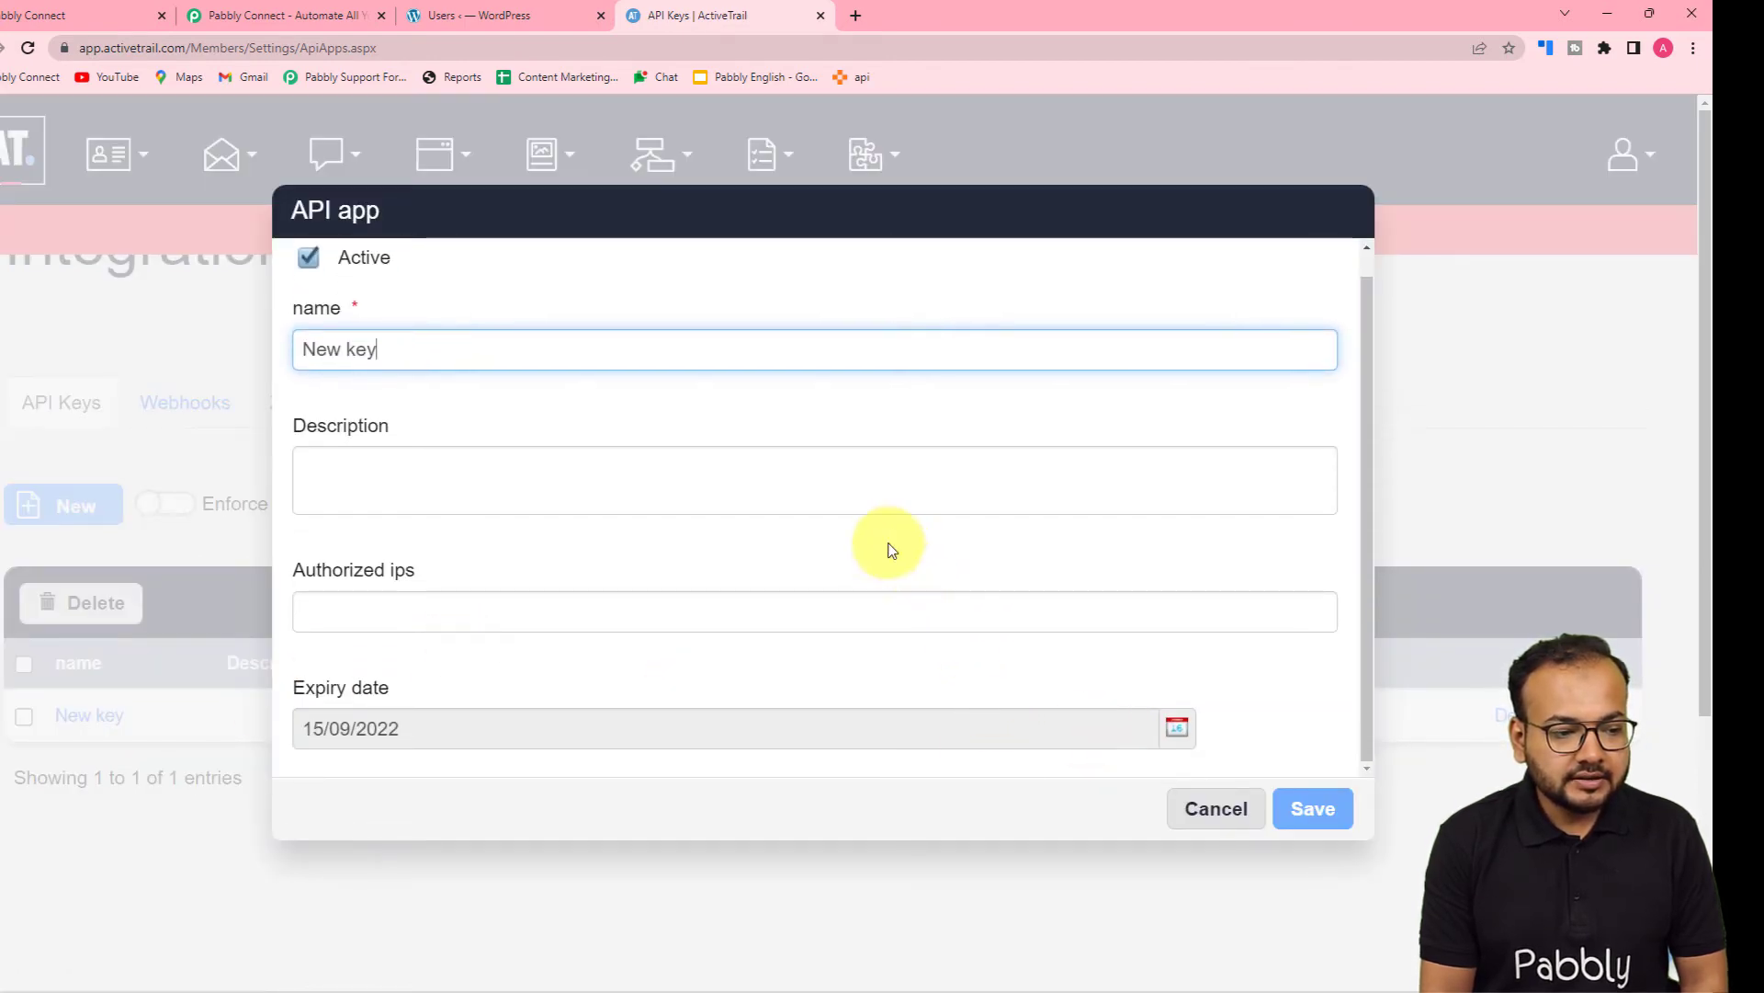
pyautogui.click(1517, 429)
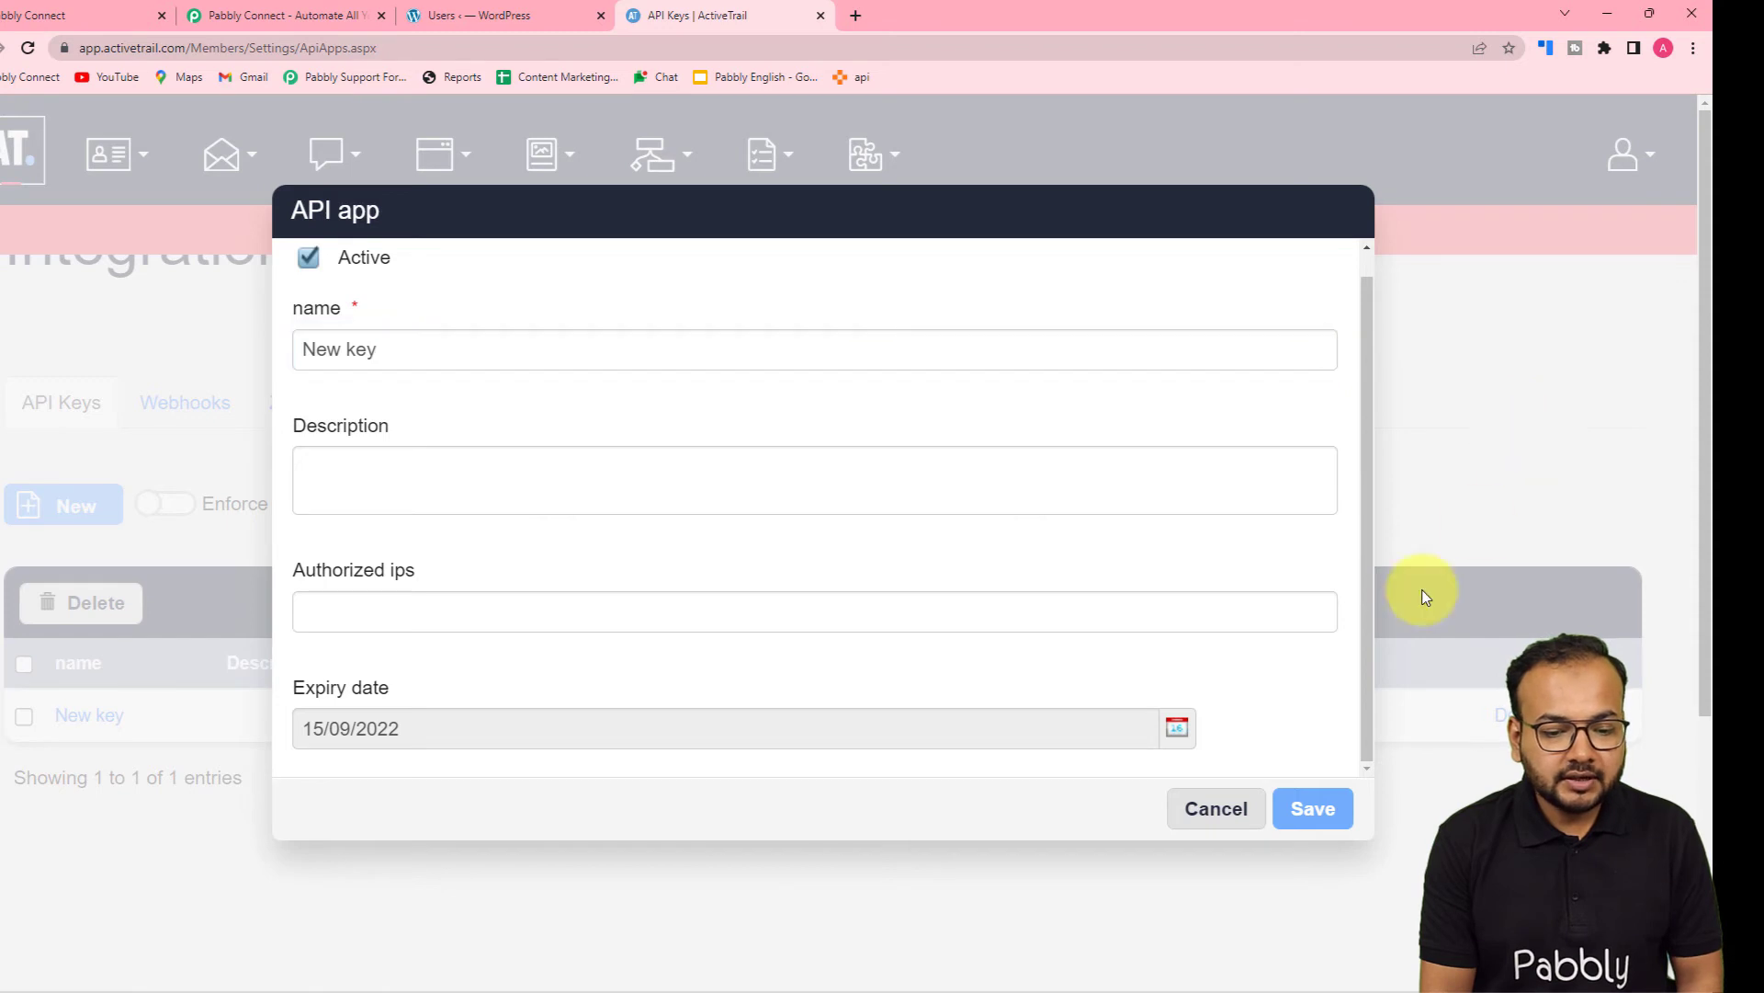
pyautogui.click(1206, 809)
# Create a new ActiveTrail API key named "wooc conn" without an expiry date and save it
pyautogui.click(66, 509)
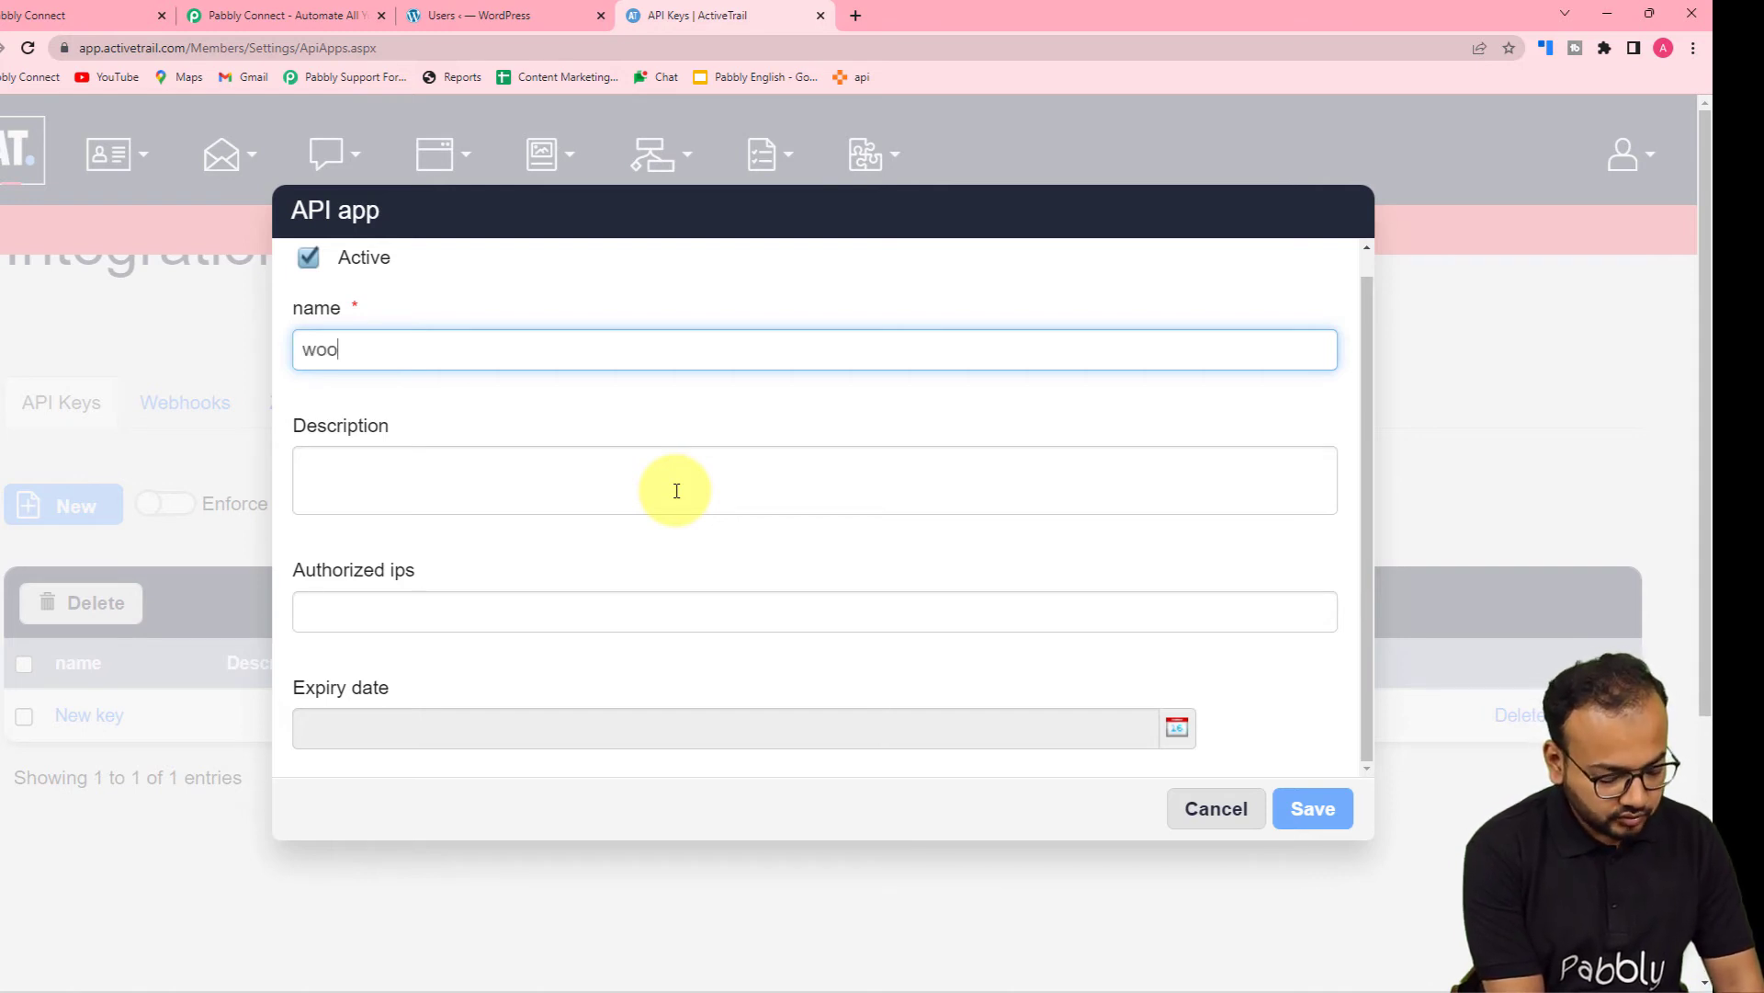
pyautogui.write('wooc conn')
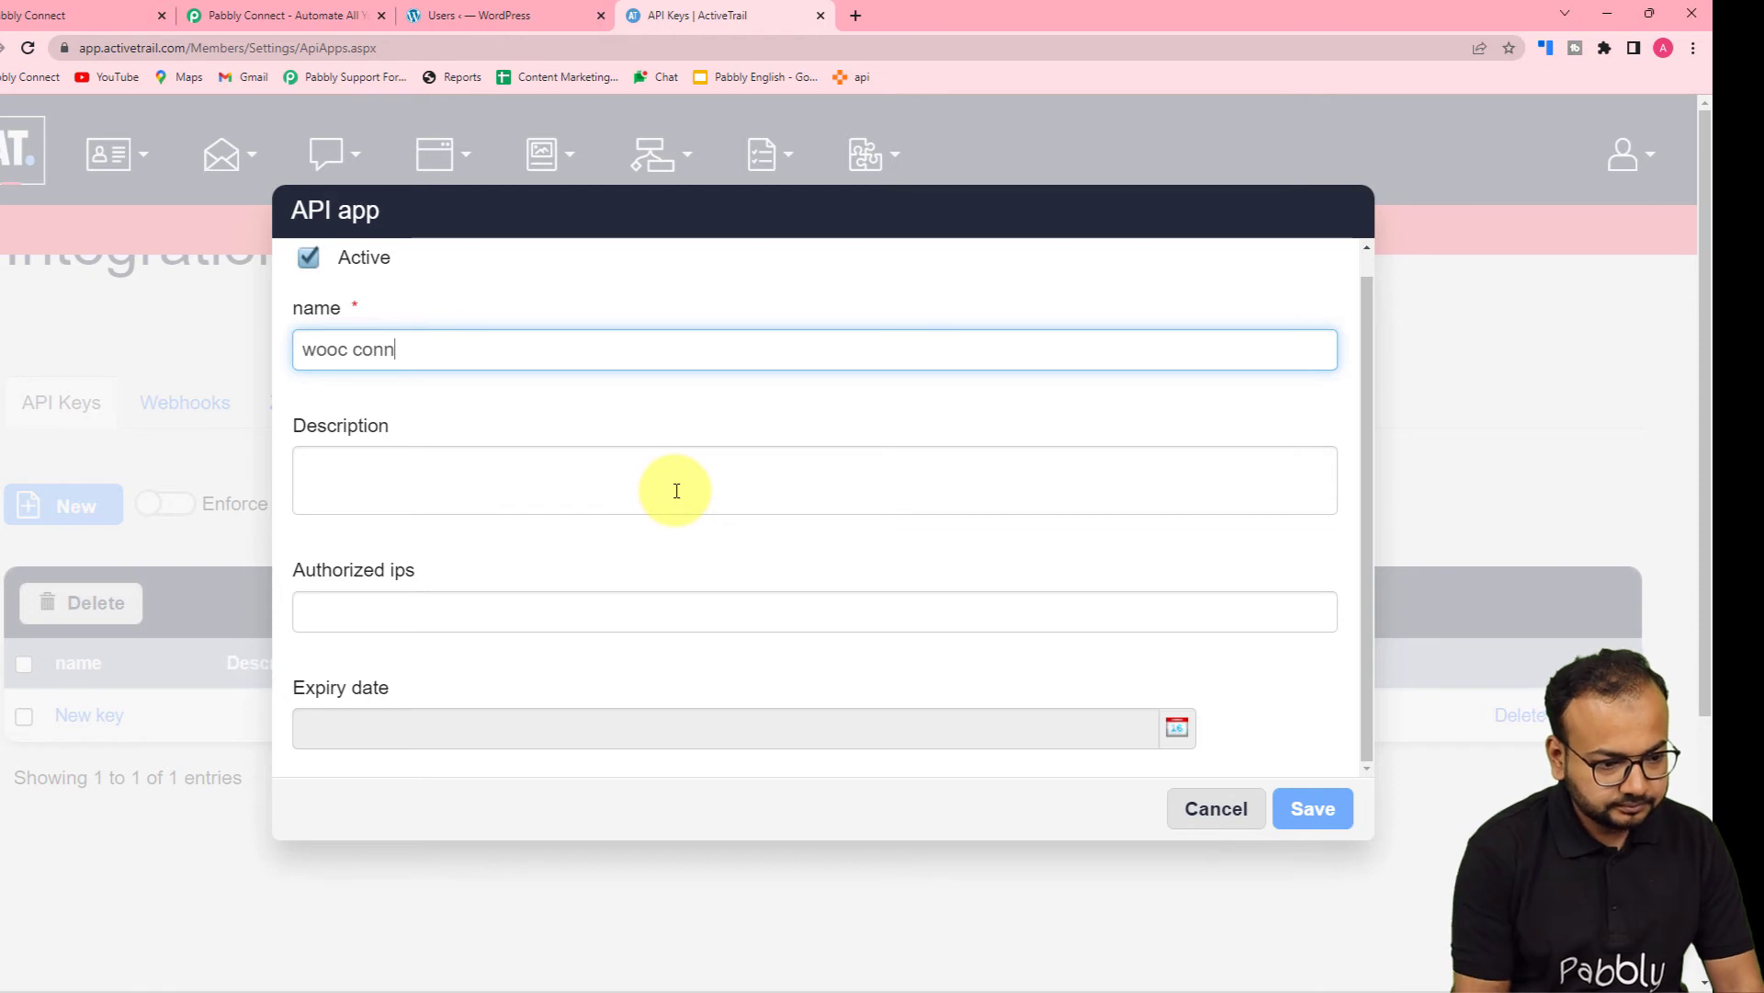
pyautogui.scroll(-3, 676, 490)
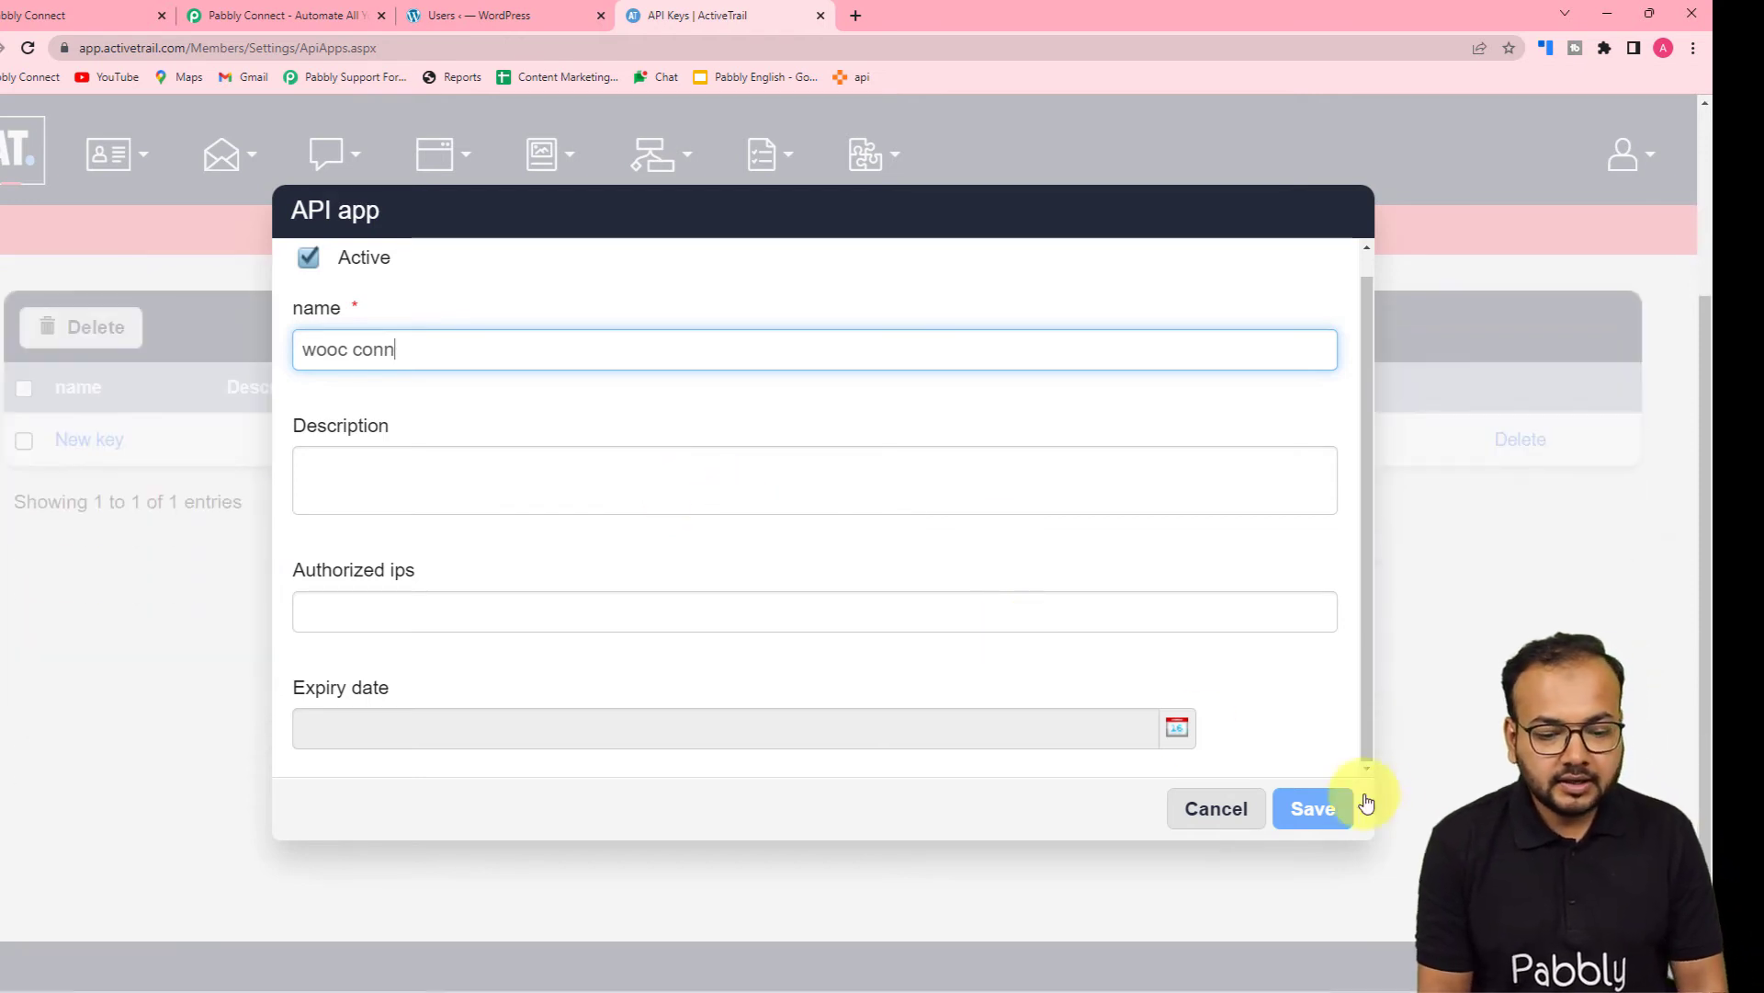
pyautogui.click(1179, 730)
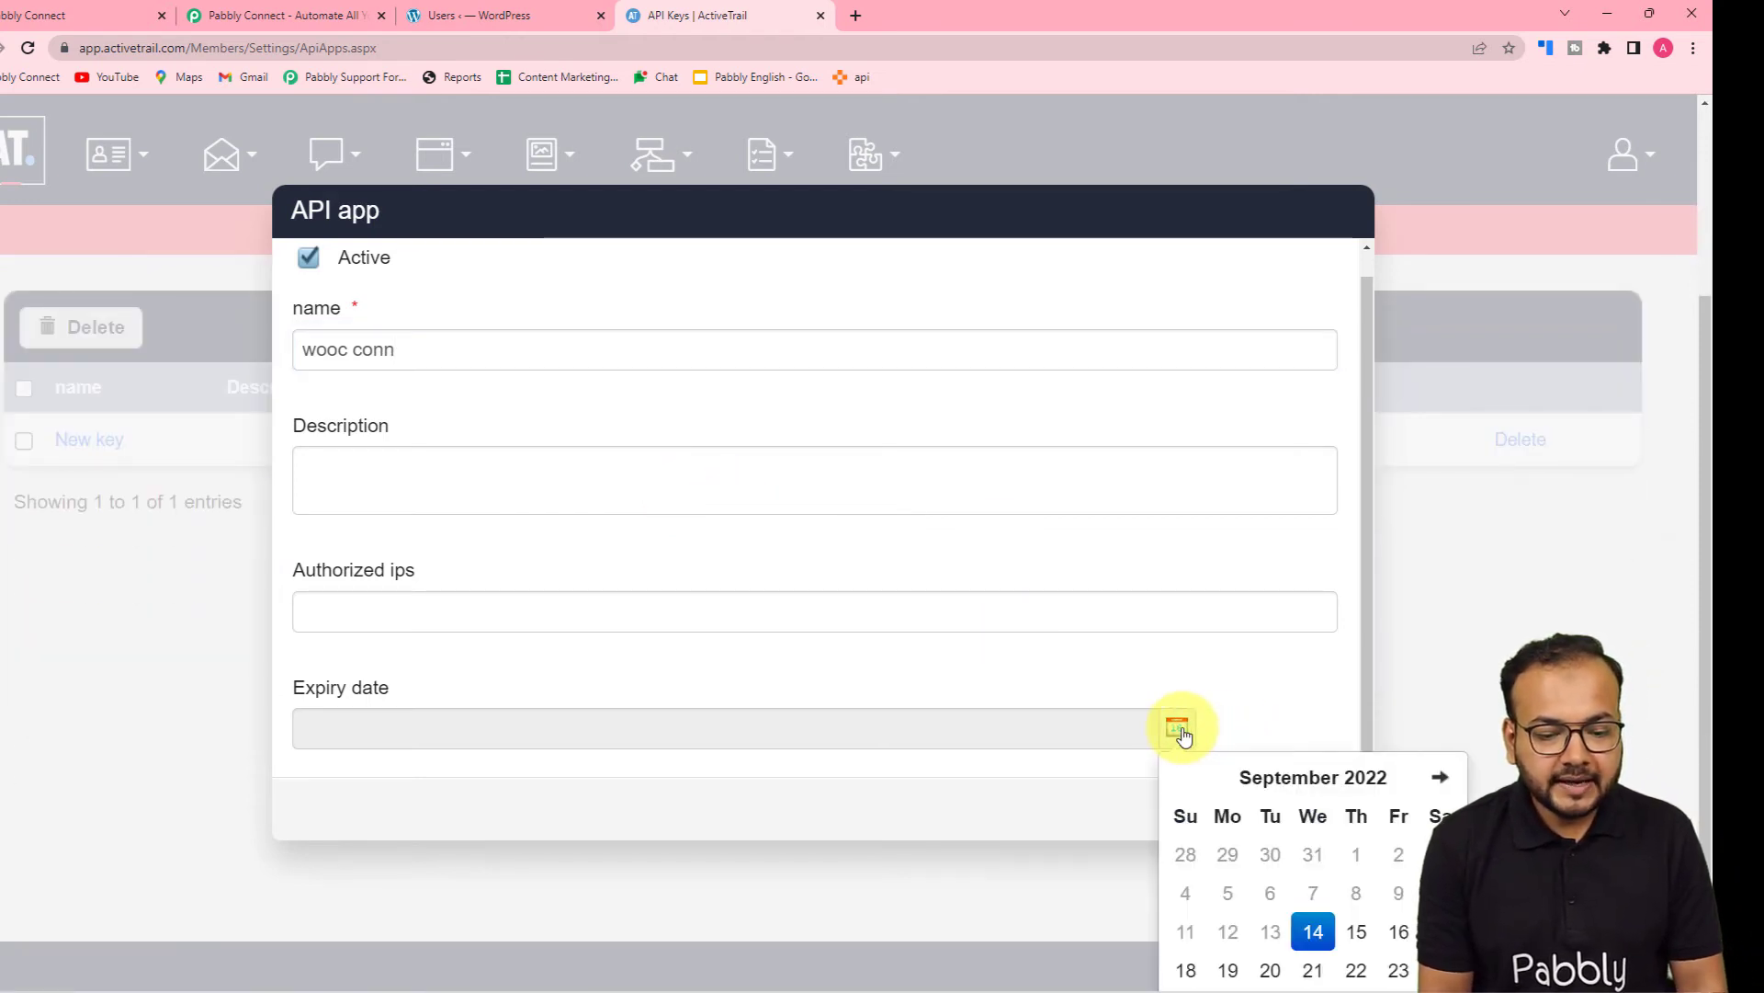
pyautogui.click(1246, 696)
pyautogui.click(1313, 816)
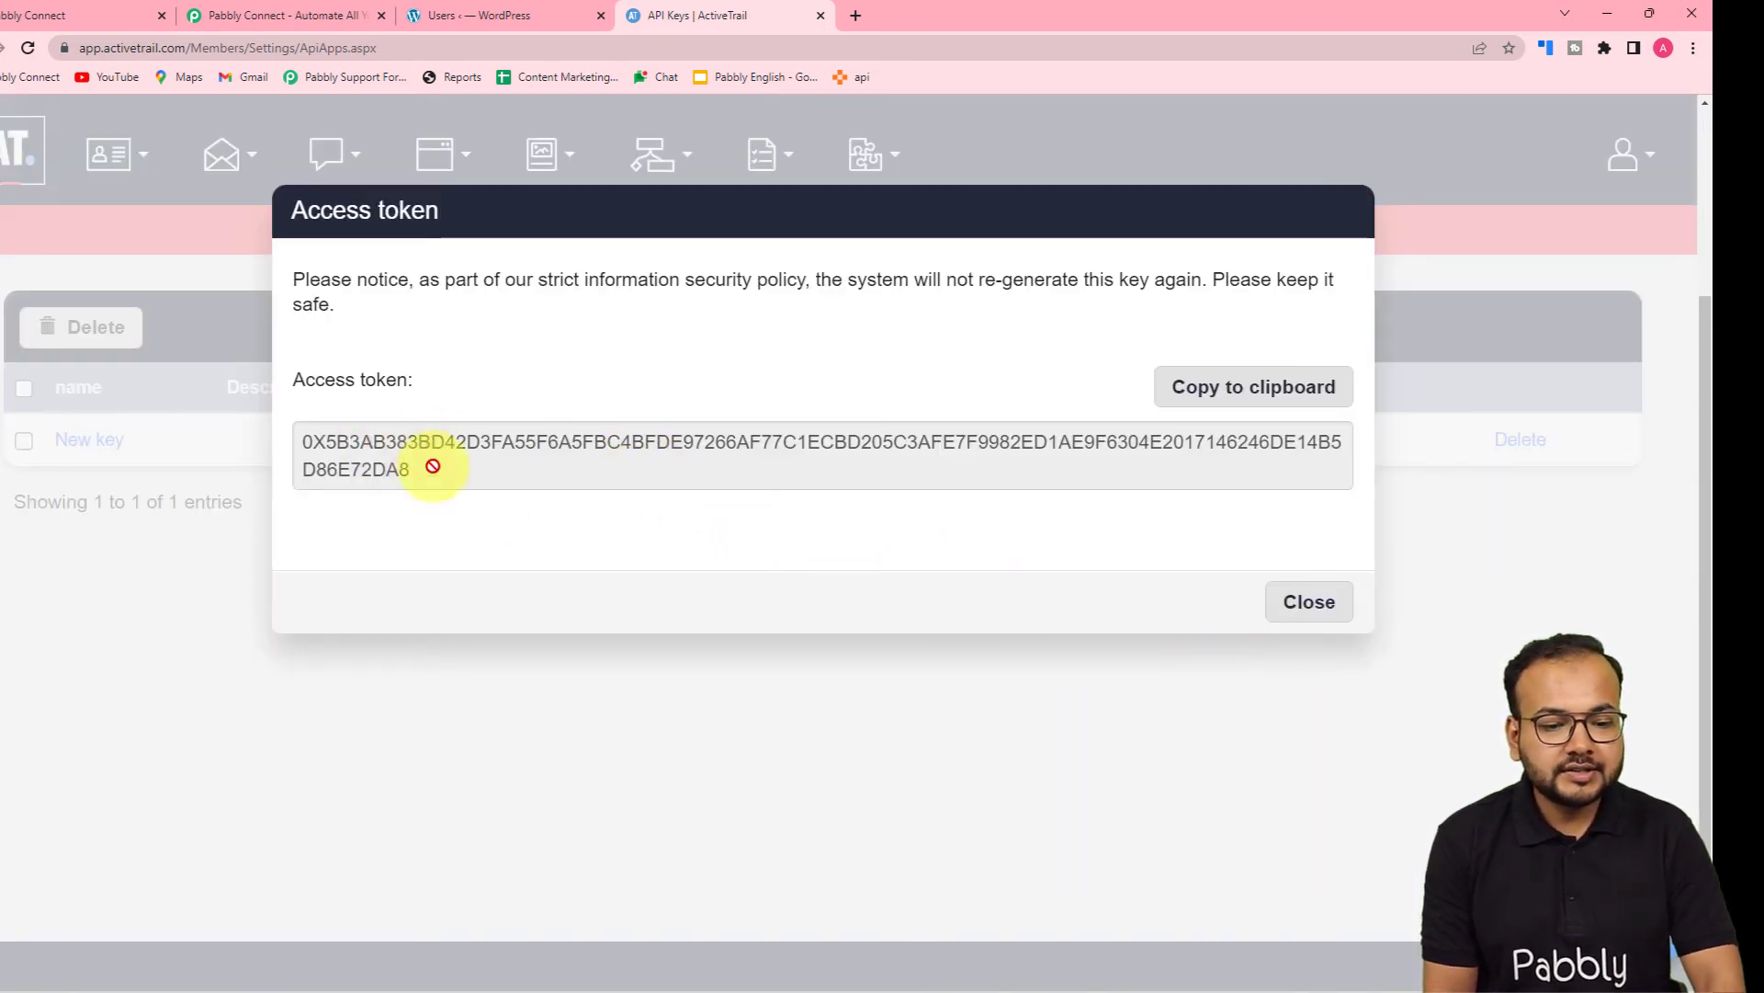
# Copy the new access token and paste it as the API key of the new ActiveTrail connection in Pabbly Connect
pyautogui.click(1222, 394)
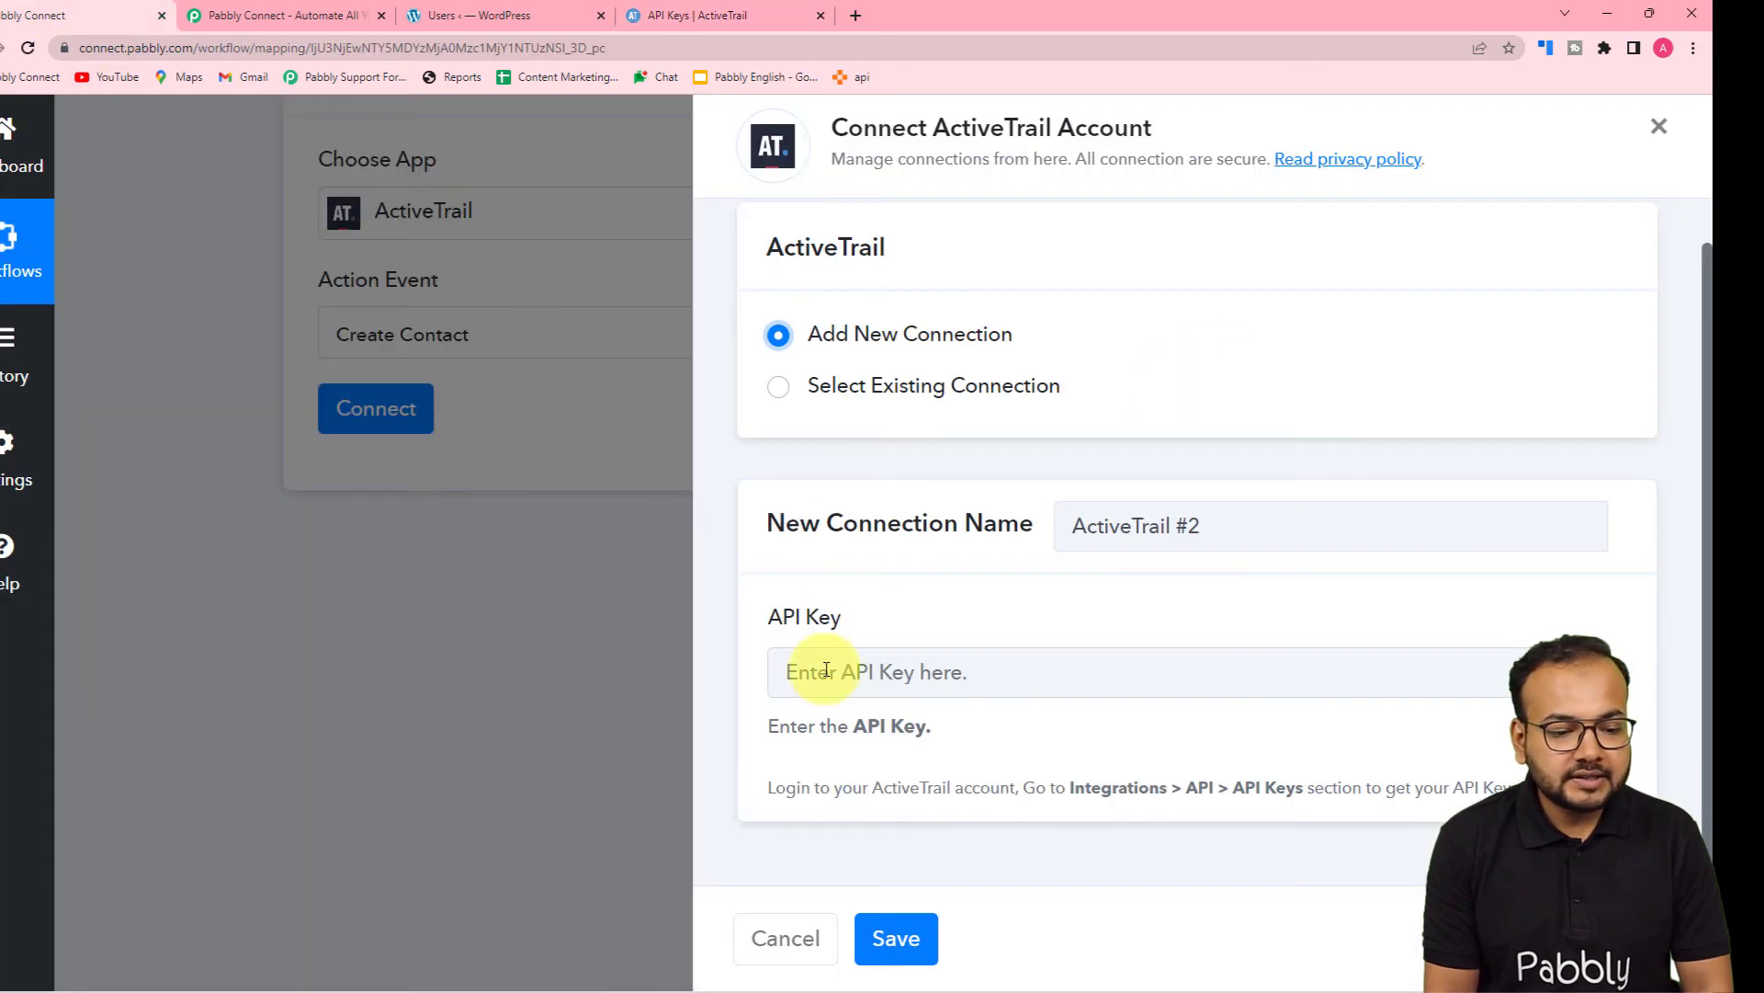
pyautogui.rightClick(827, 672)
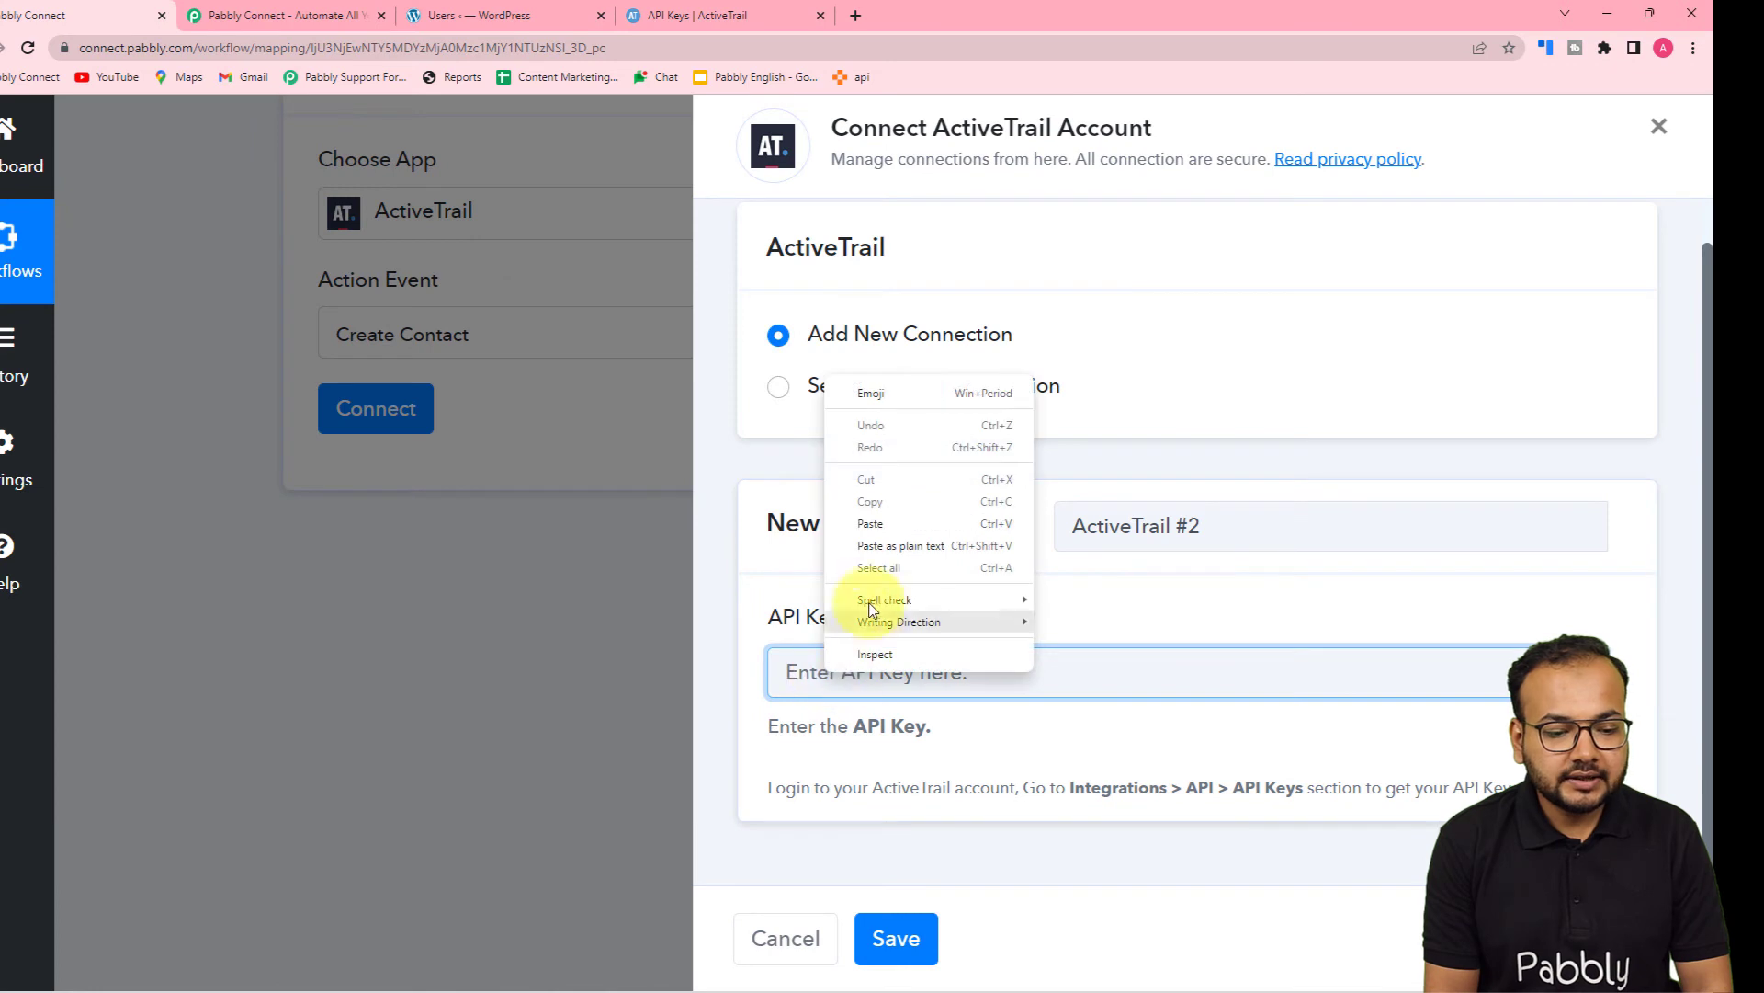
pyautogui.click(866, 547)
# Close the access token dialog in ActiveTrail and save the new connection in Pabbly Connect
pyautogui.click(683, 18)
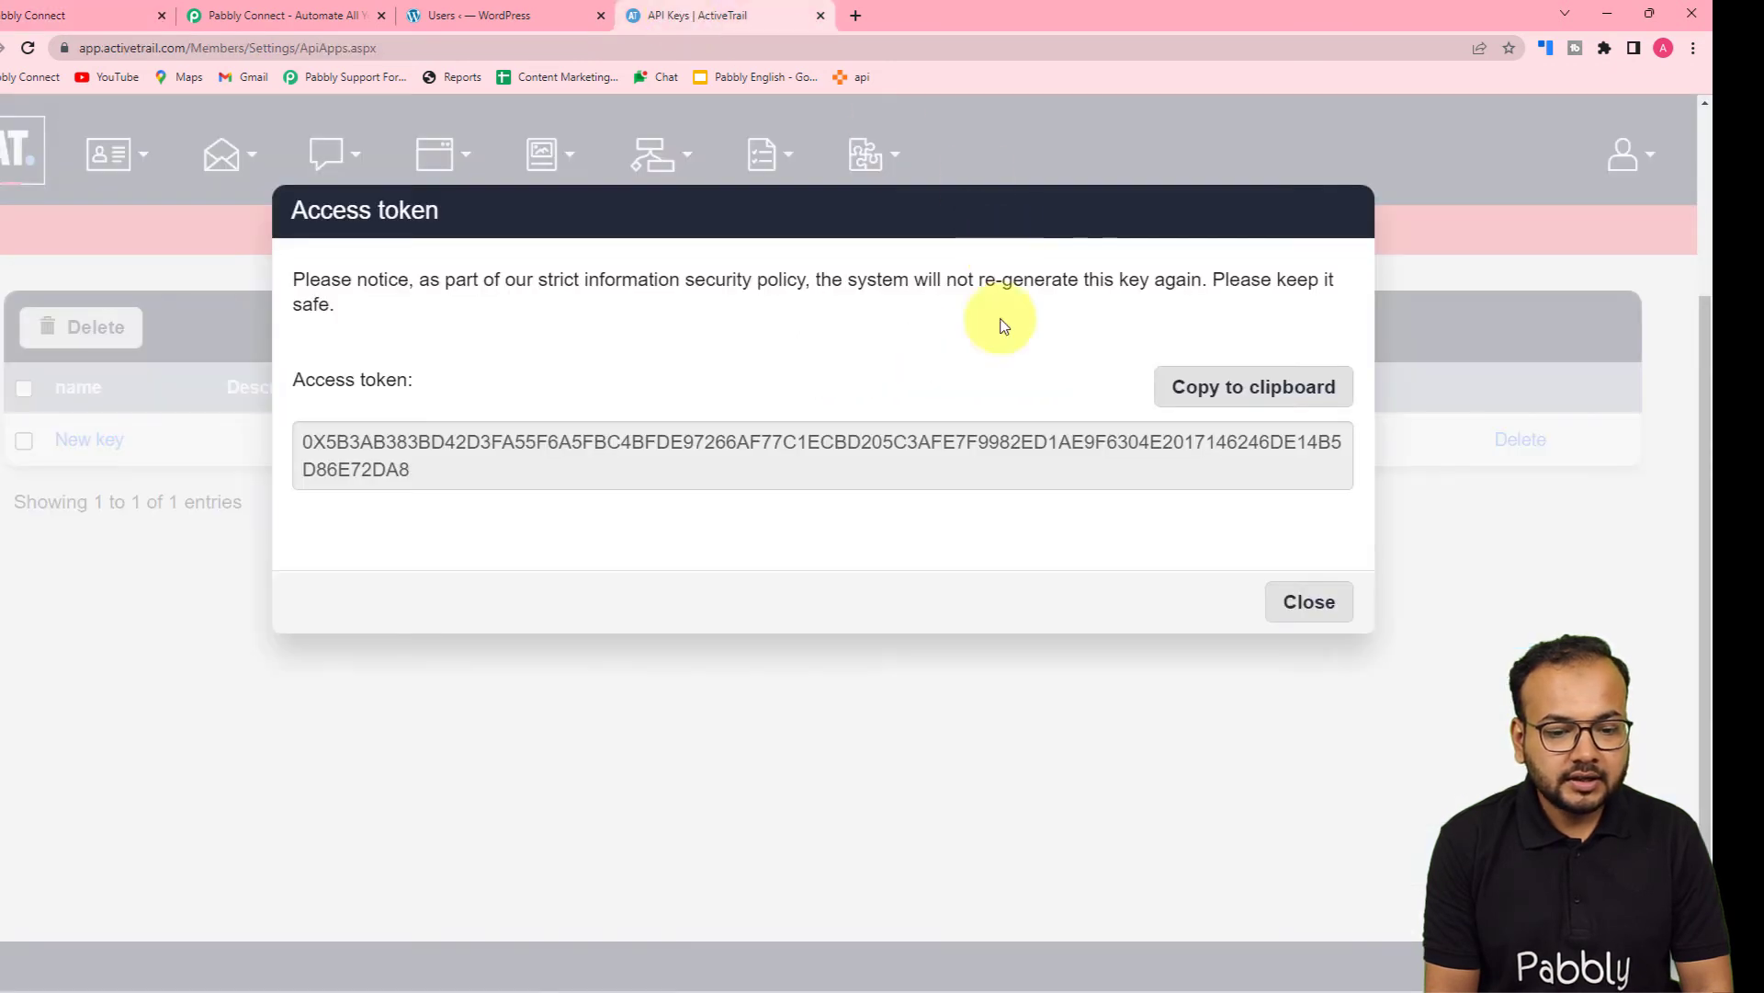
pyautogui.click(1339, 598)
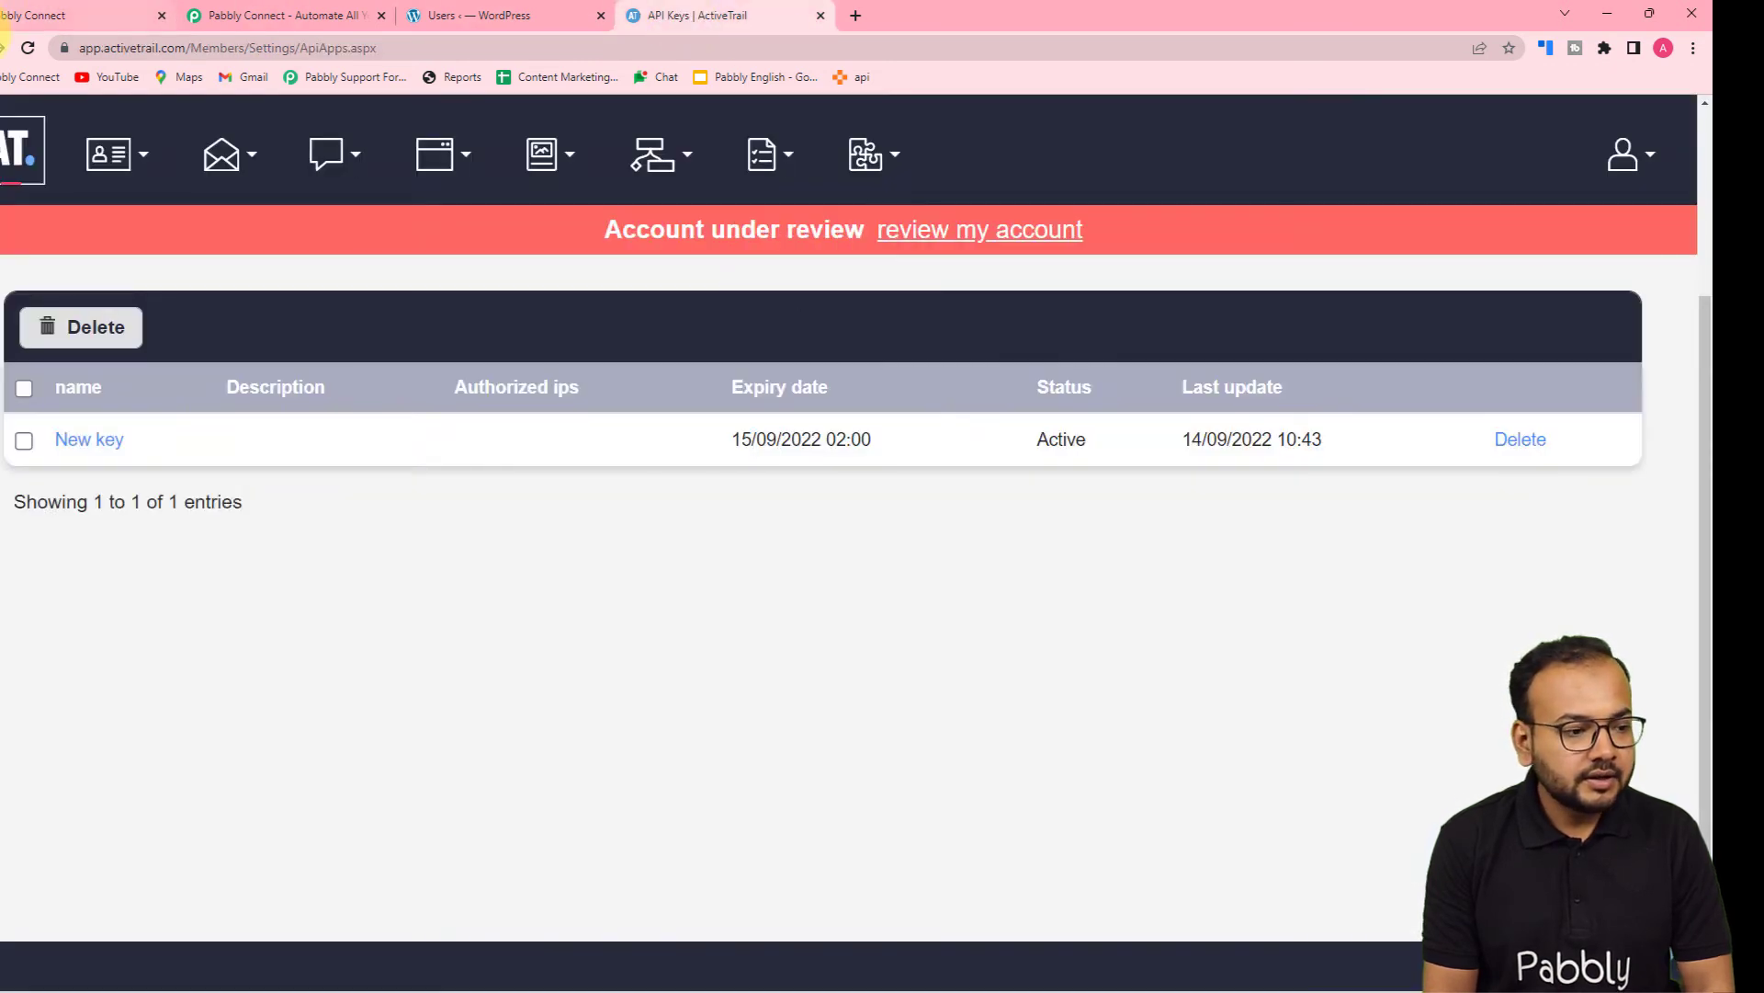
pyautogui.click(69, 16)
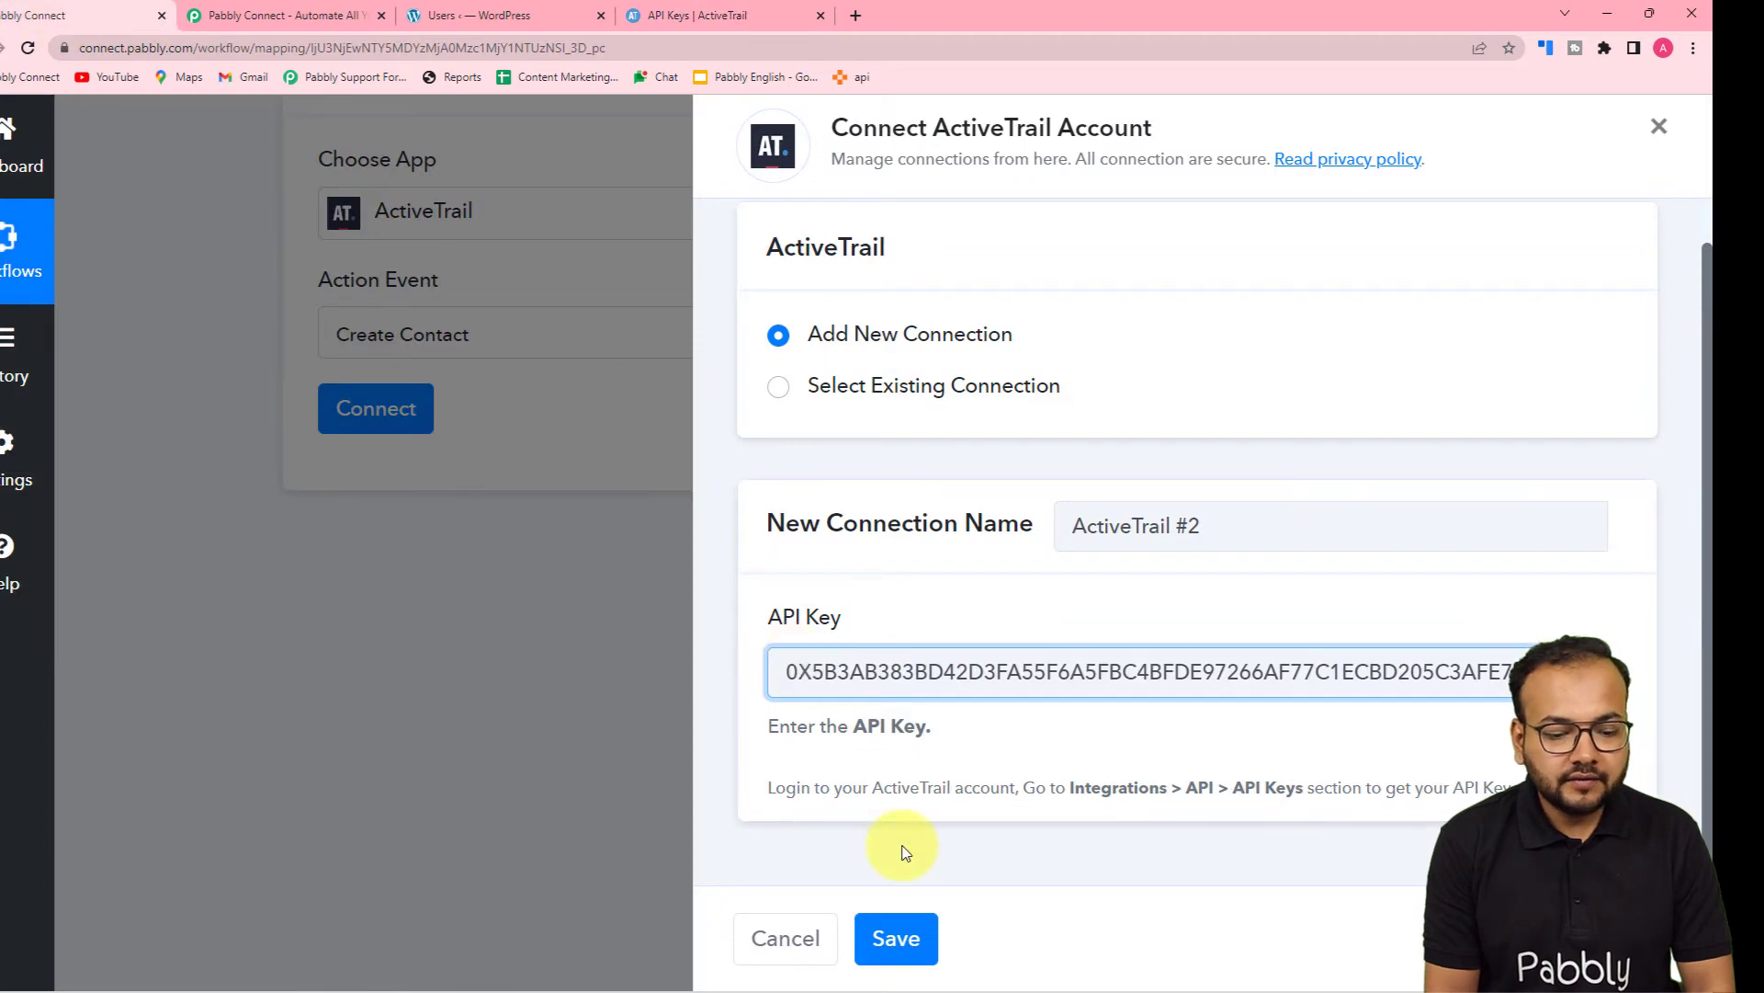
pyautogui.click(900, 937)
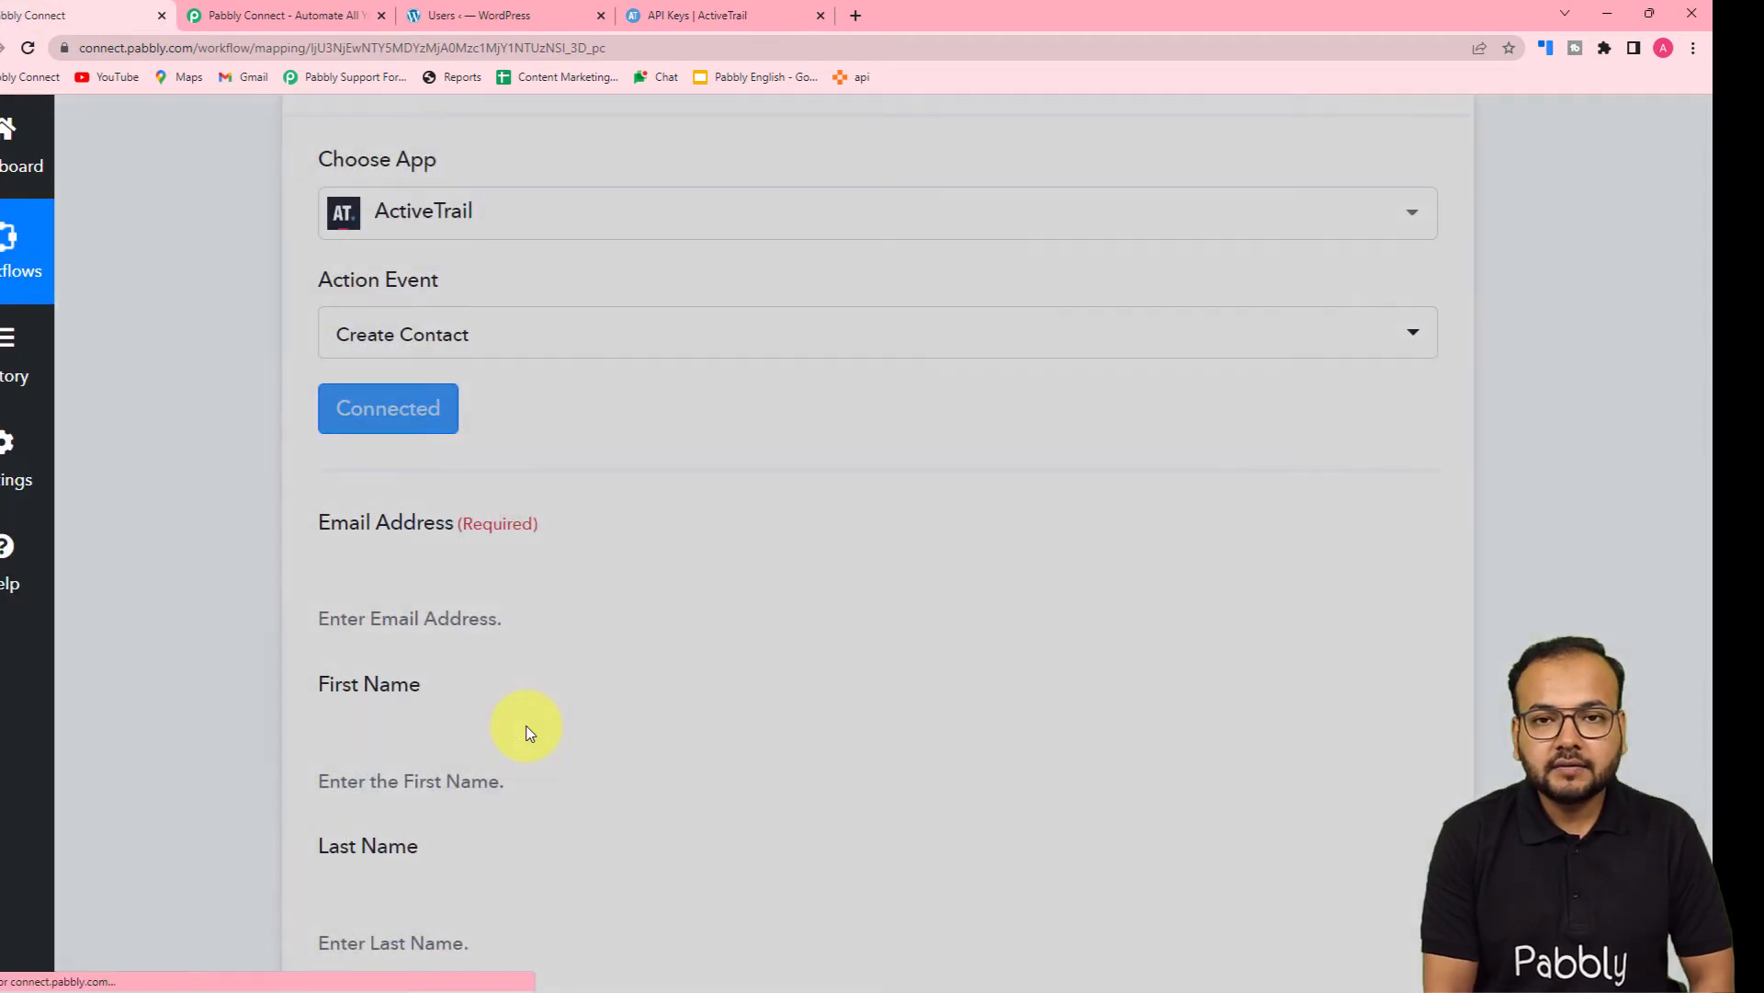
# Examine the Create Contact fields and compare them with the customer data in the WooCommerce trigger's received response
pyautogui.scroll(-1, 102, 453)
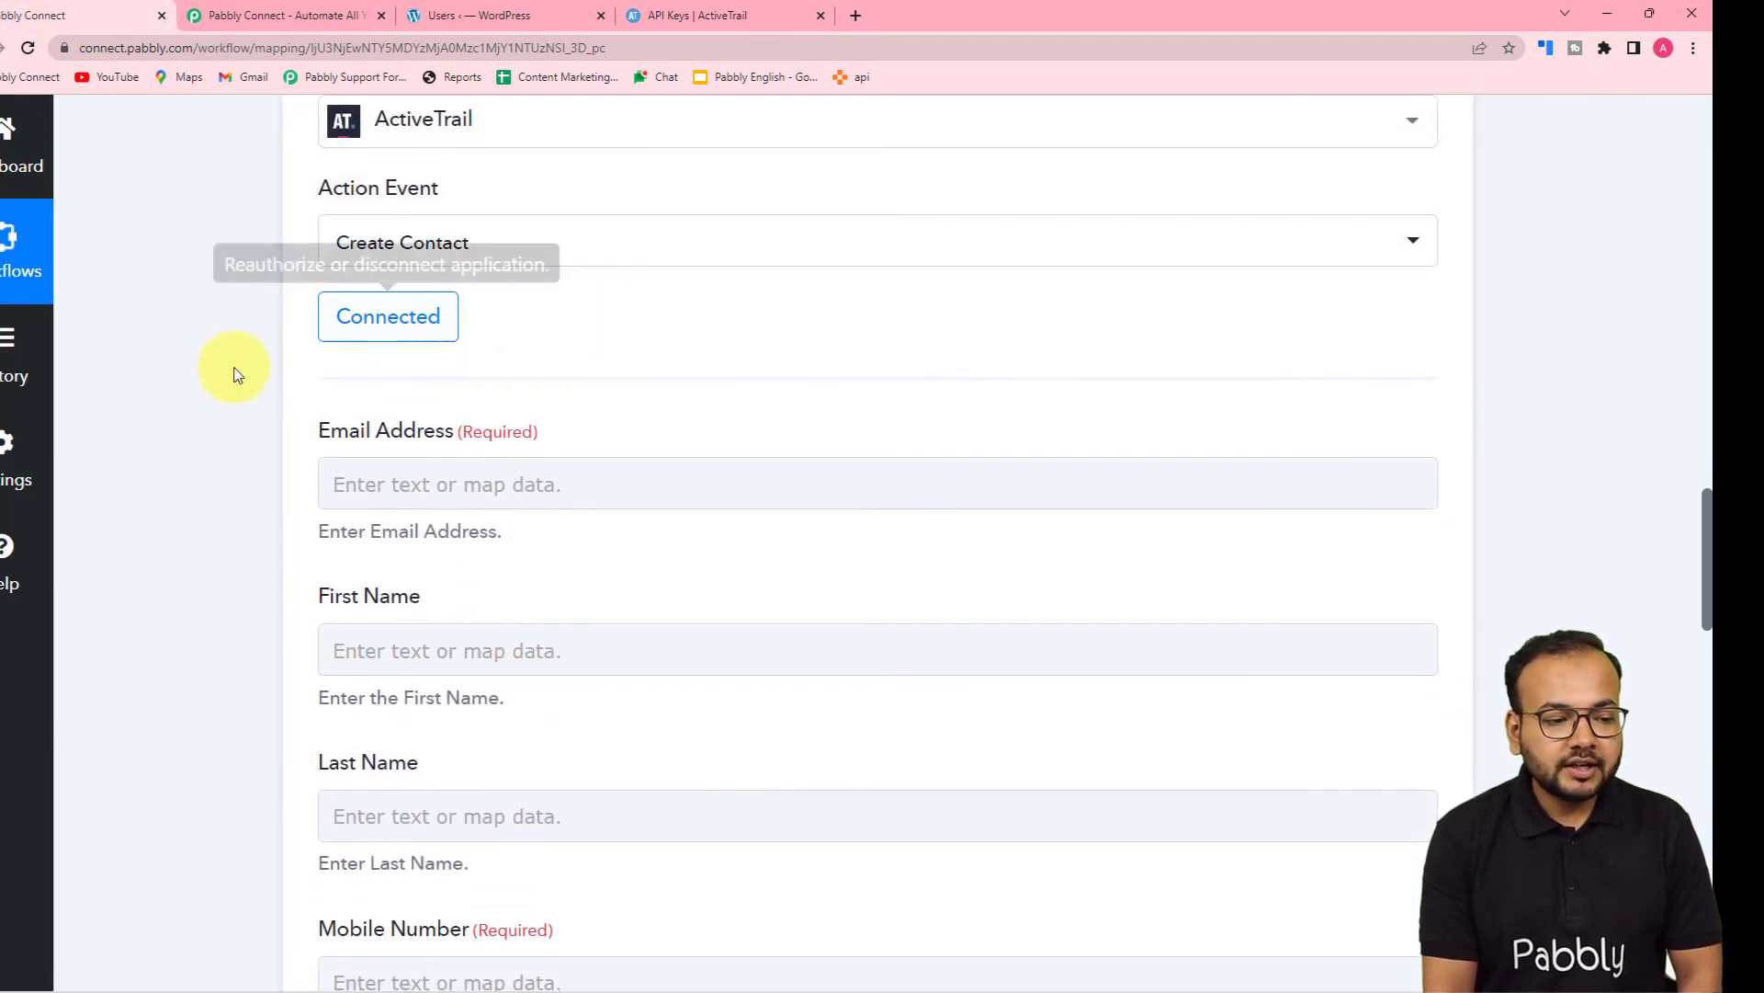
pyautogui.scroll(-1, 275, 386)
pyautogui.scroll(-2, 512, 392)
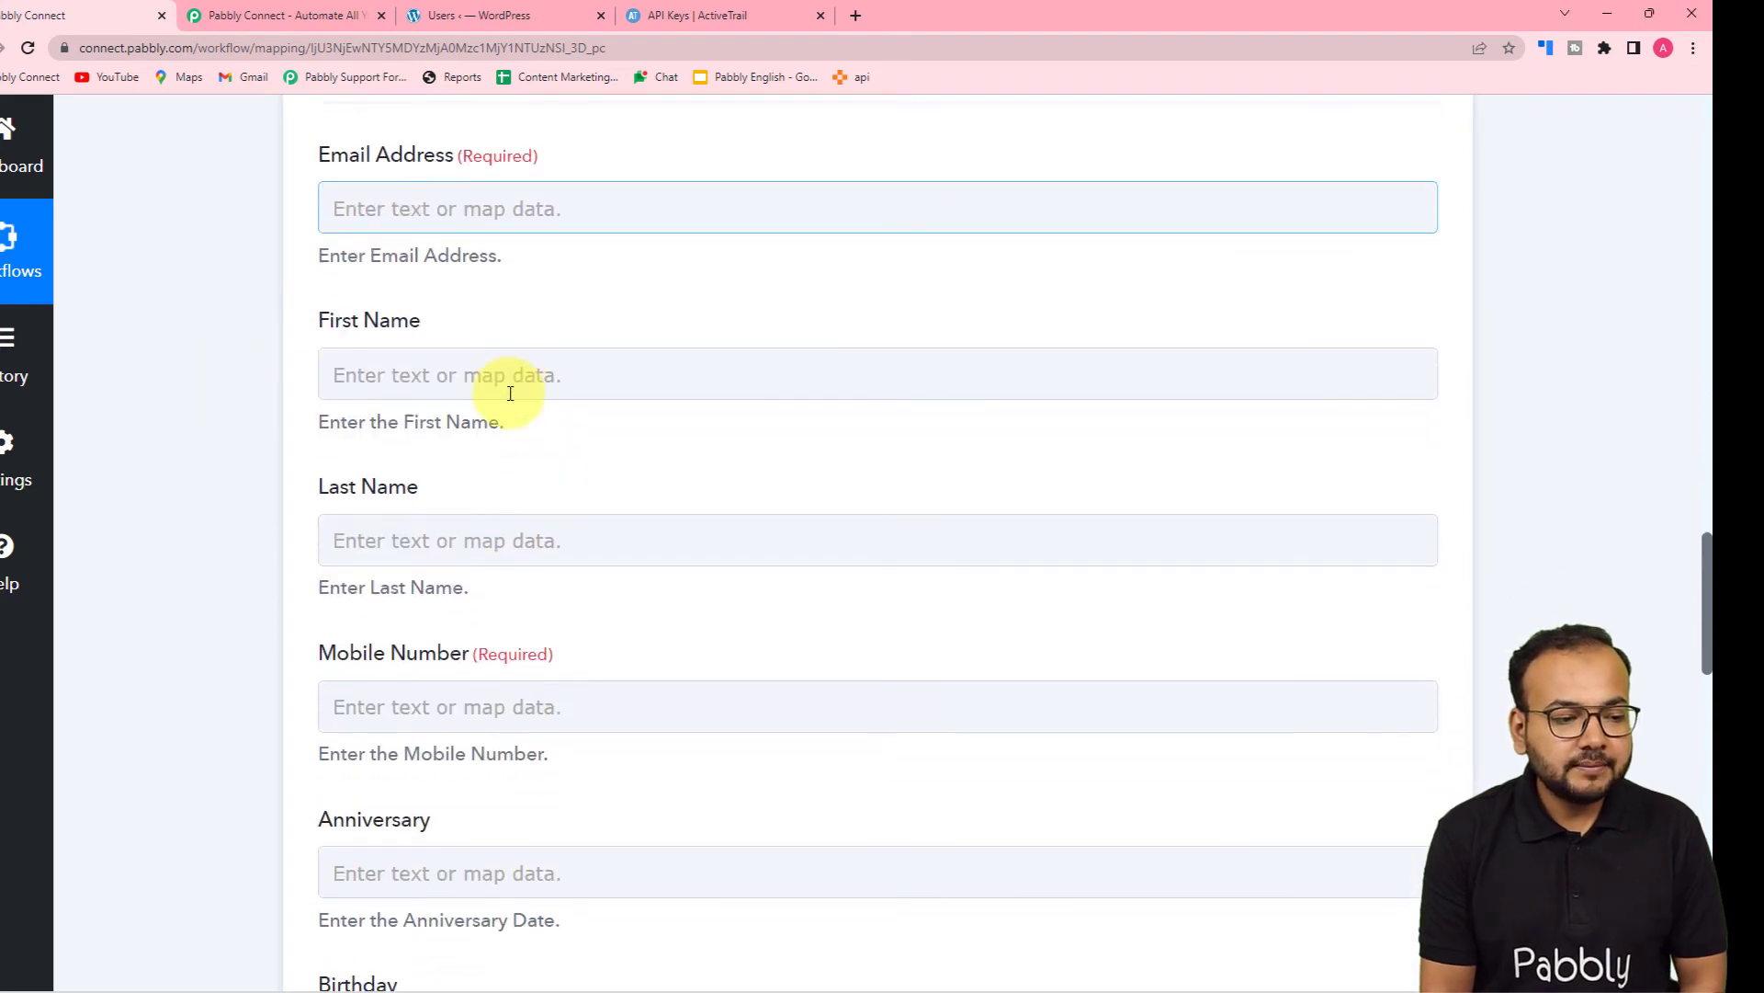
pyautogui.click(444, 546)
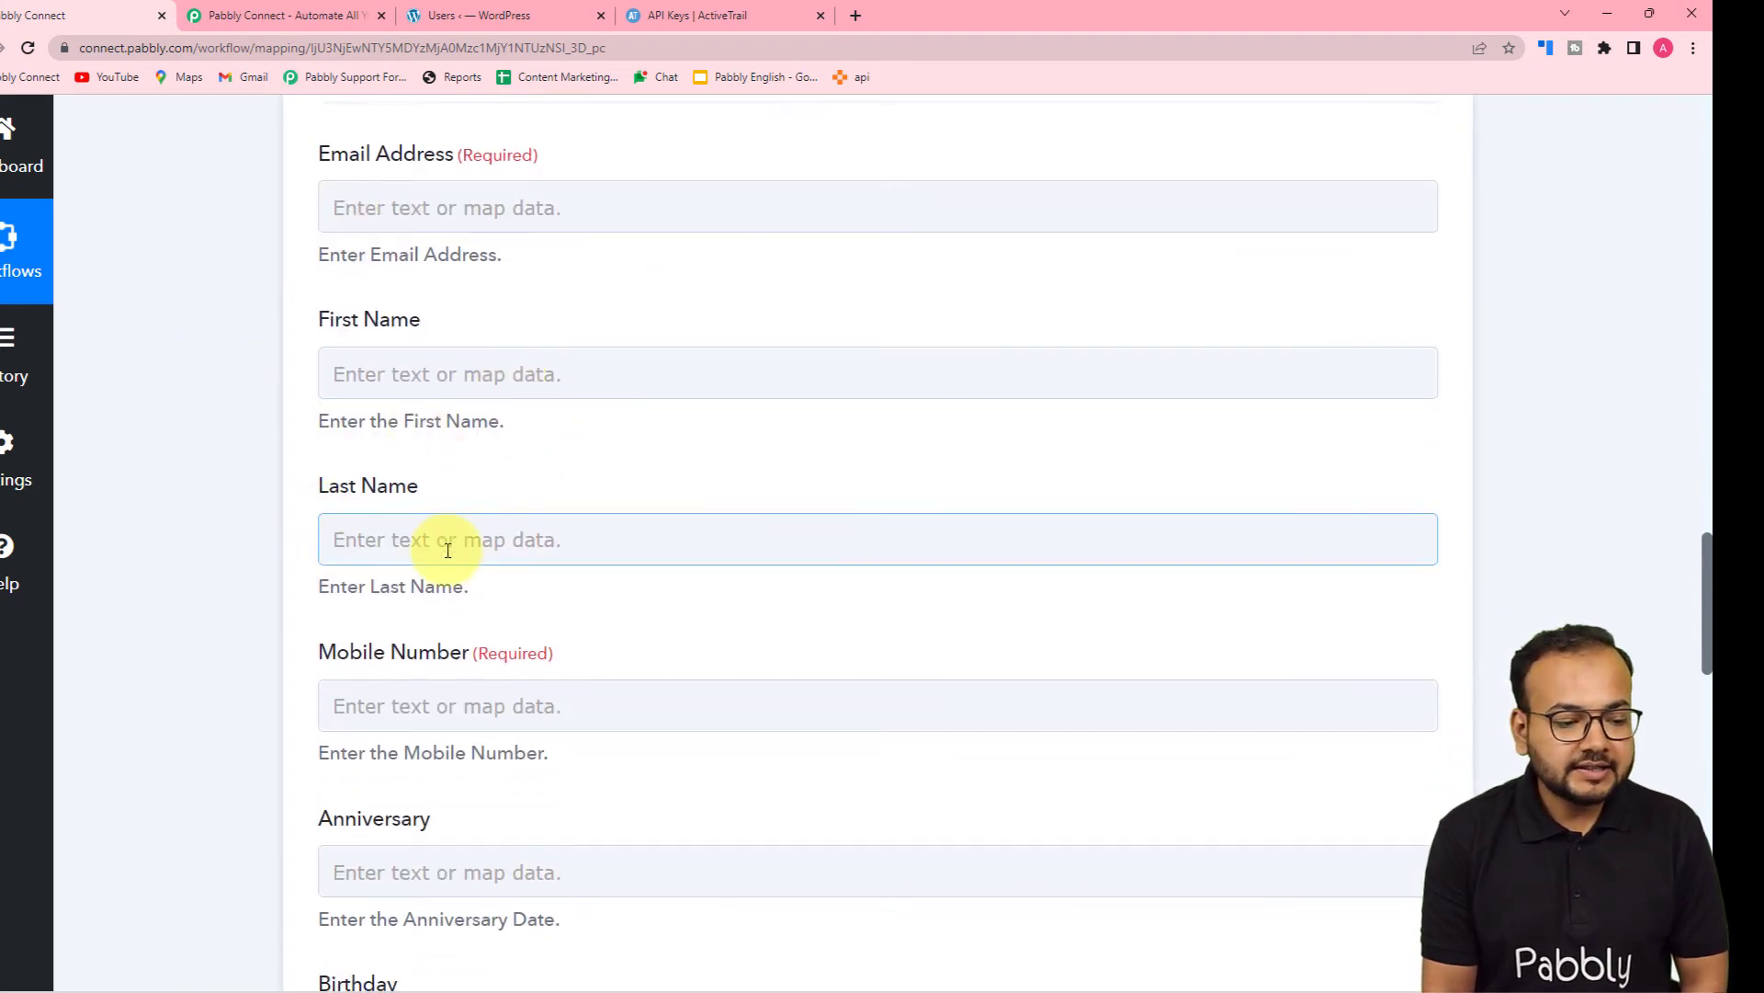
pyautogui.scroll(-2, 448, 550)
pyautogui.scroll(-2, 447, 549)
pyautogui.scroll(-5, 448, 550)
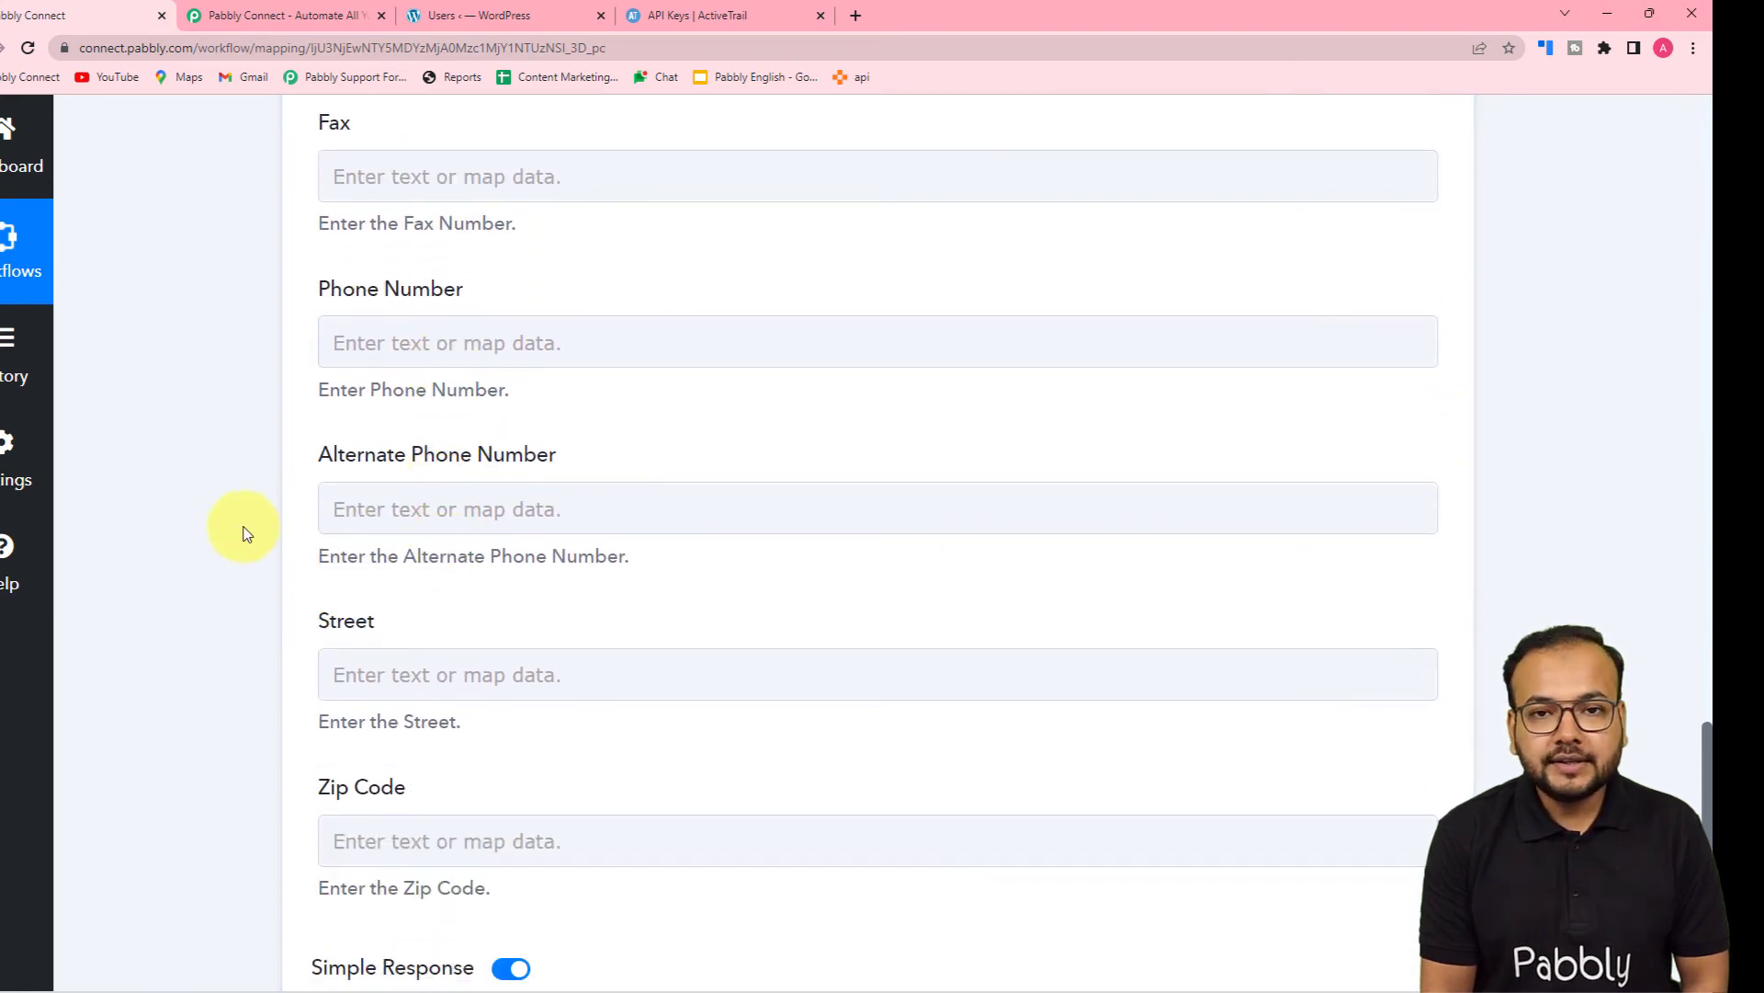
pyautogui.scroll(15, 247, 533)
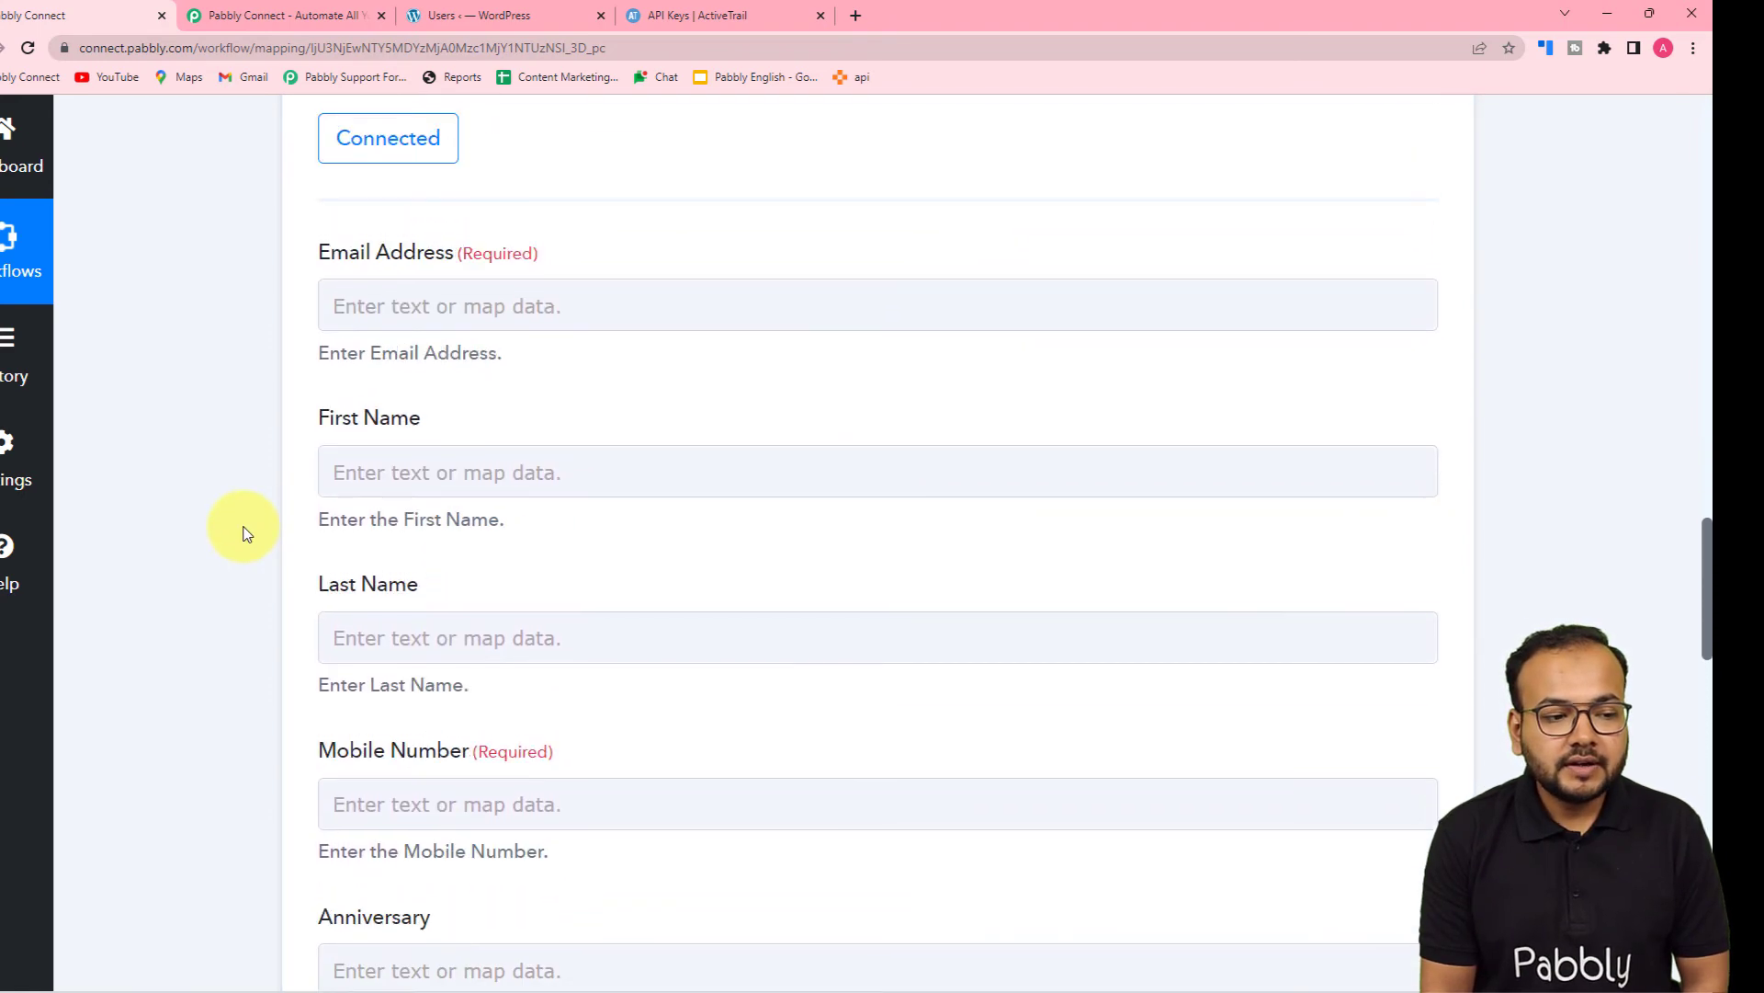
pyautogui.scroll(7, 246, 533)
pyautogui.scroll(2, 650, 436)
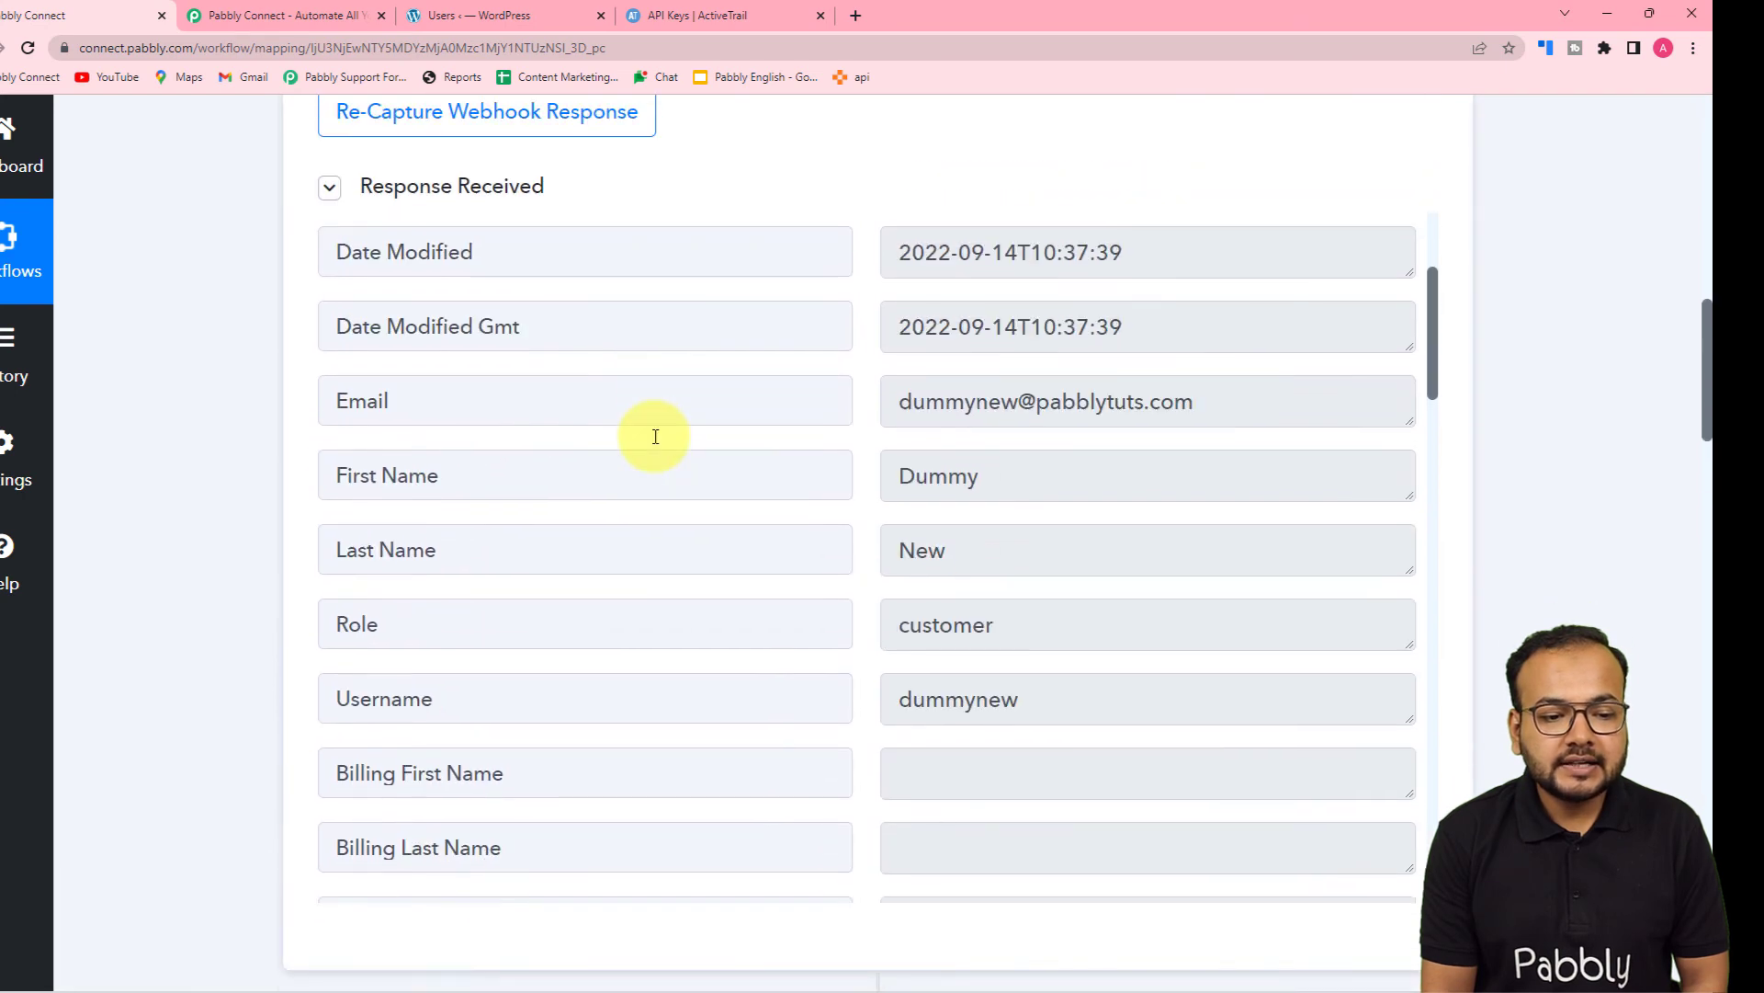
pyautogui.scroll(-1, 205, 437)
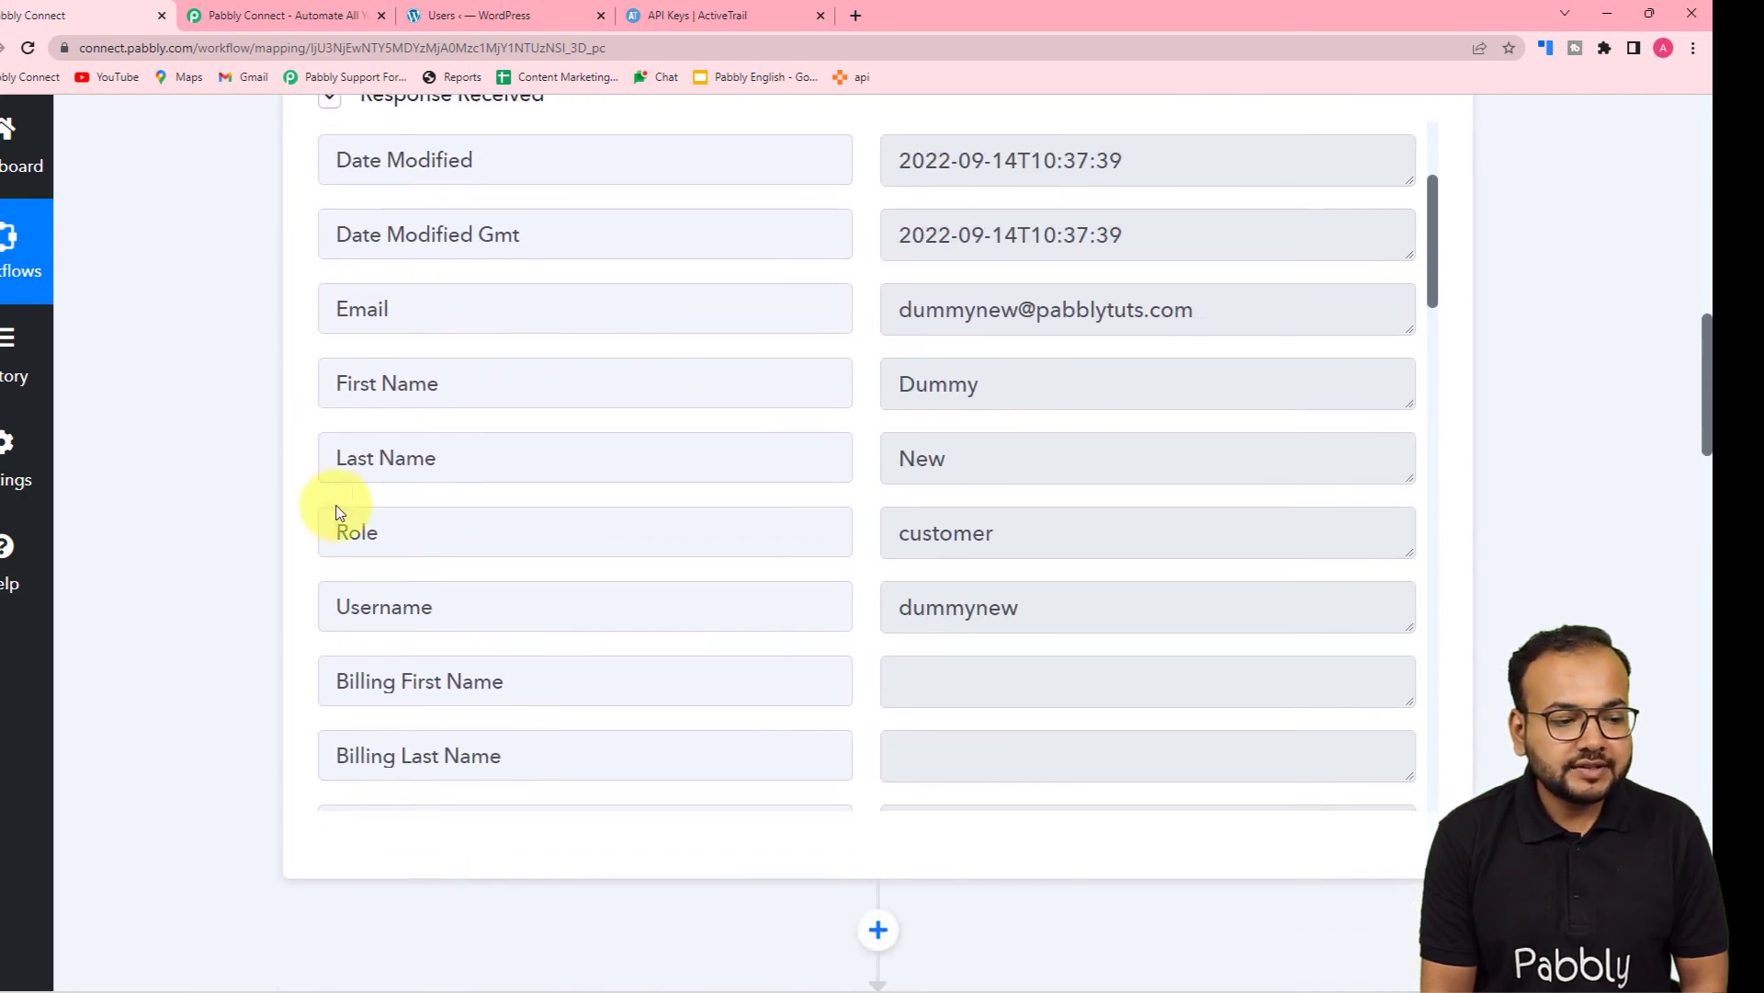
pyautogui.scroll(-10, 209, 482)
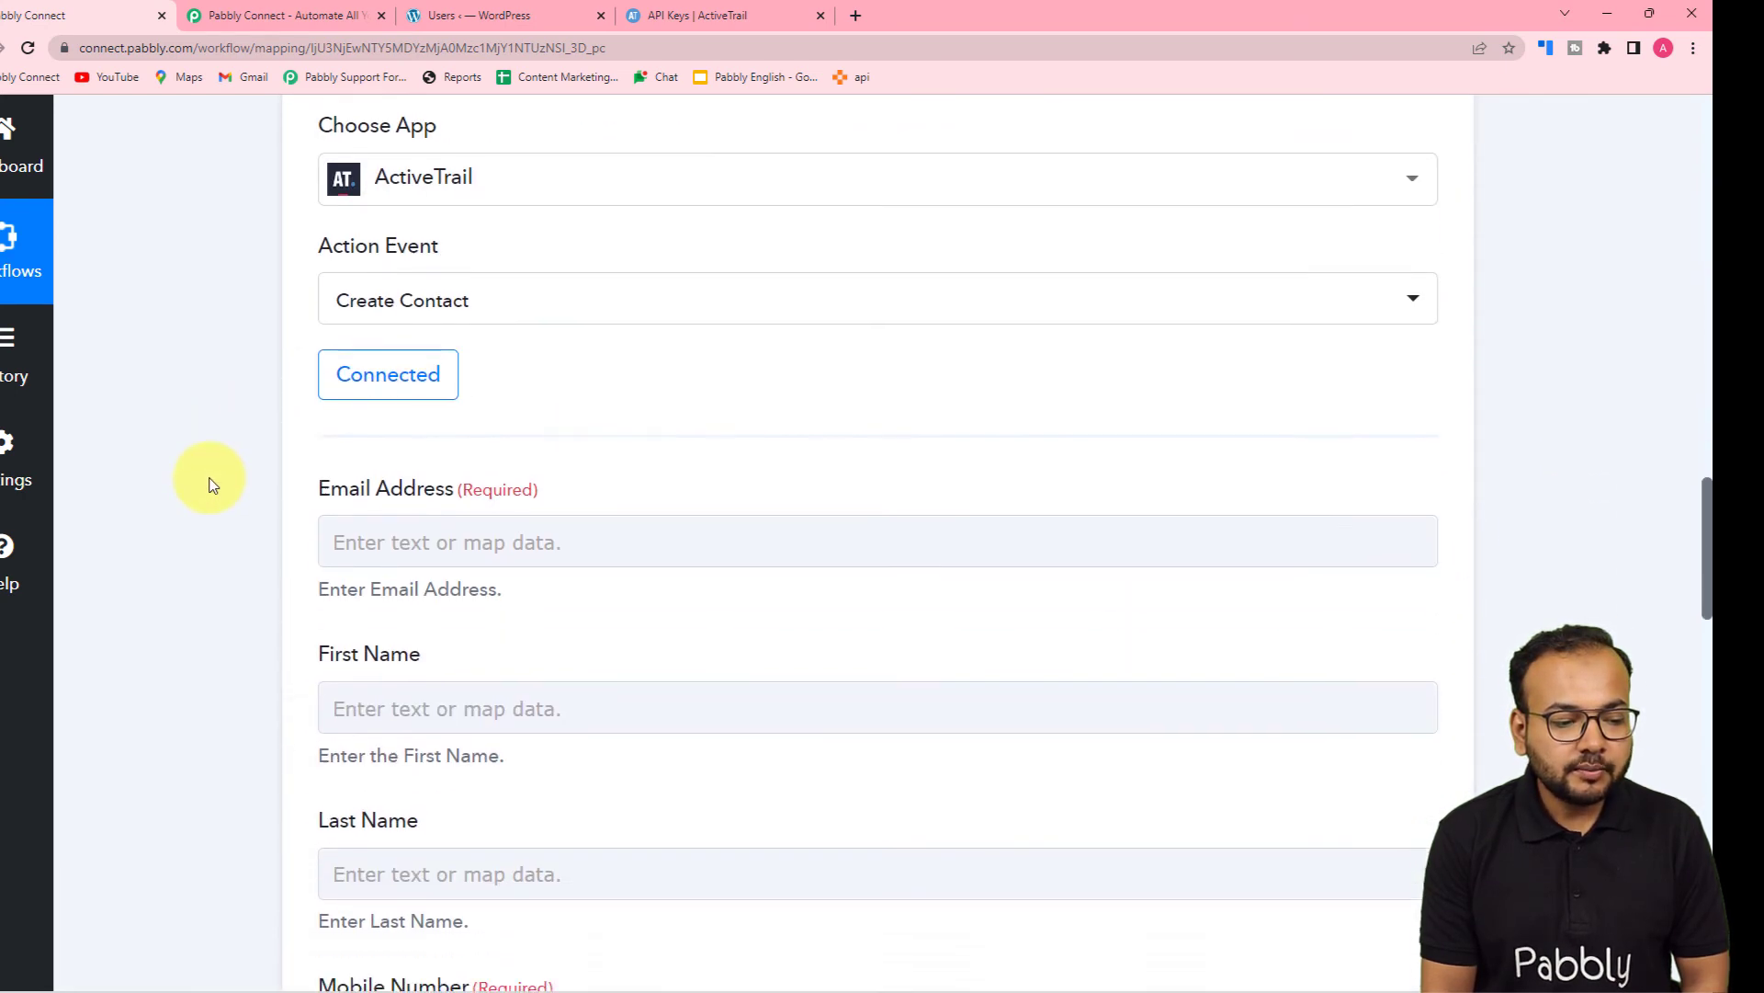
# Map the contact's Email Address to the Email value from the WooCommerce New Customer Created step
pyautogui.click(459, 386)
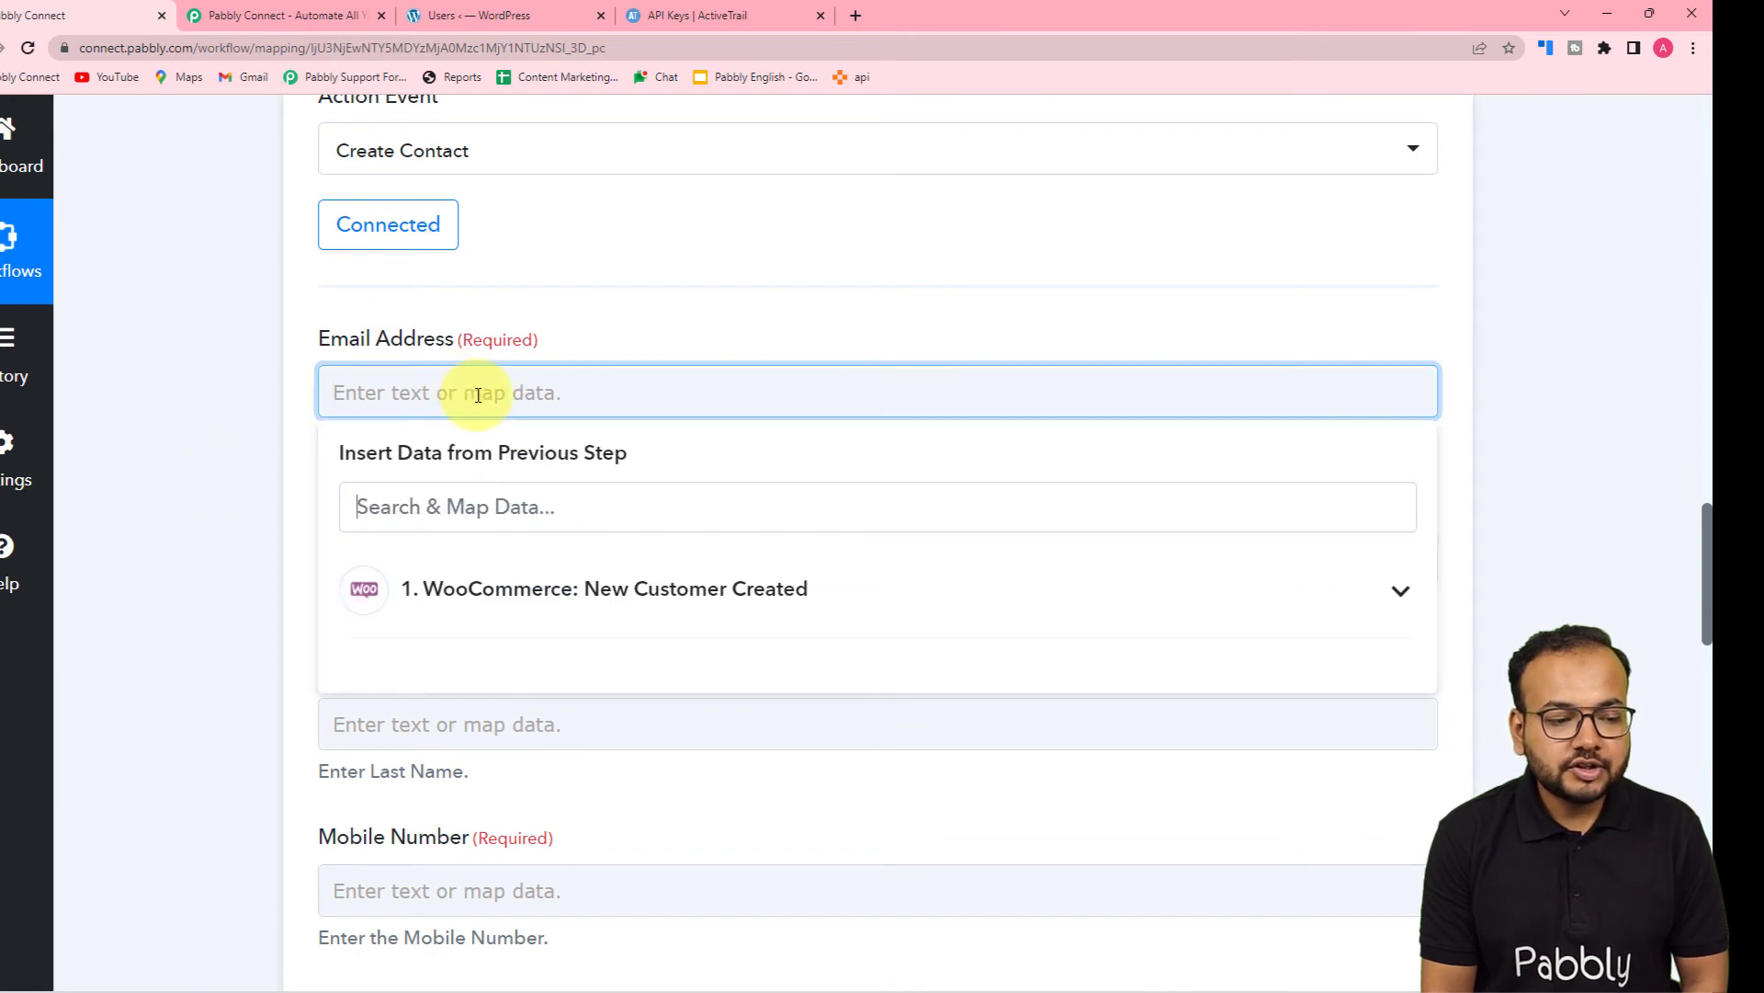
pyautogui.scroll(-2, 460, 409)
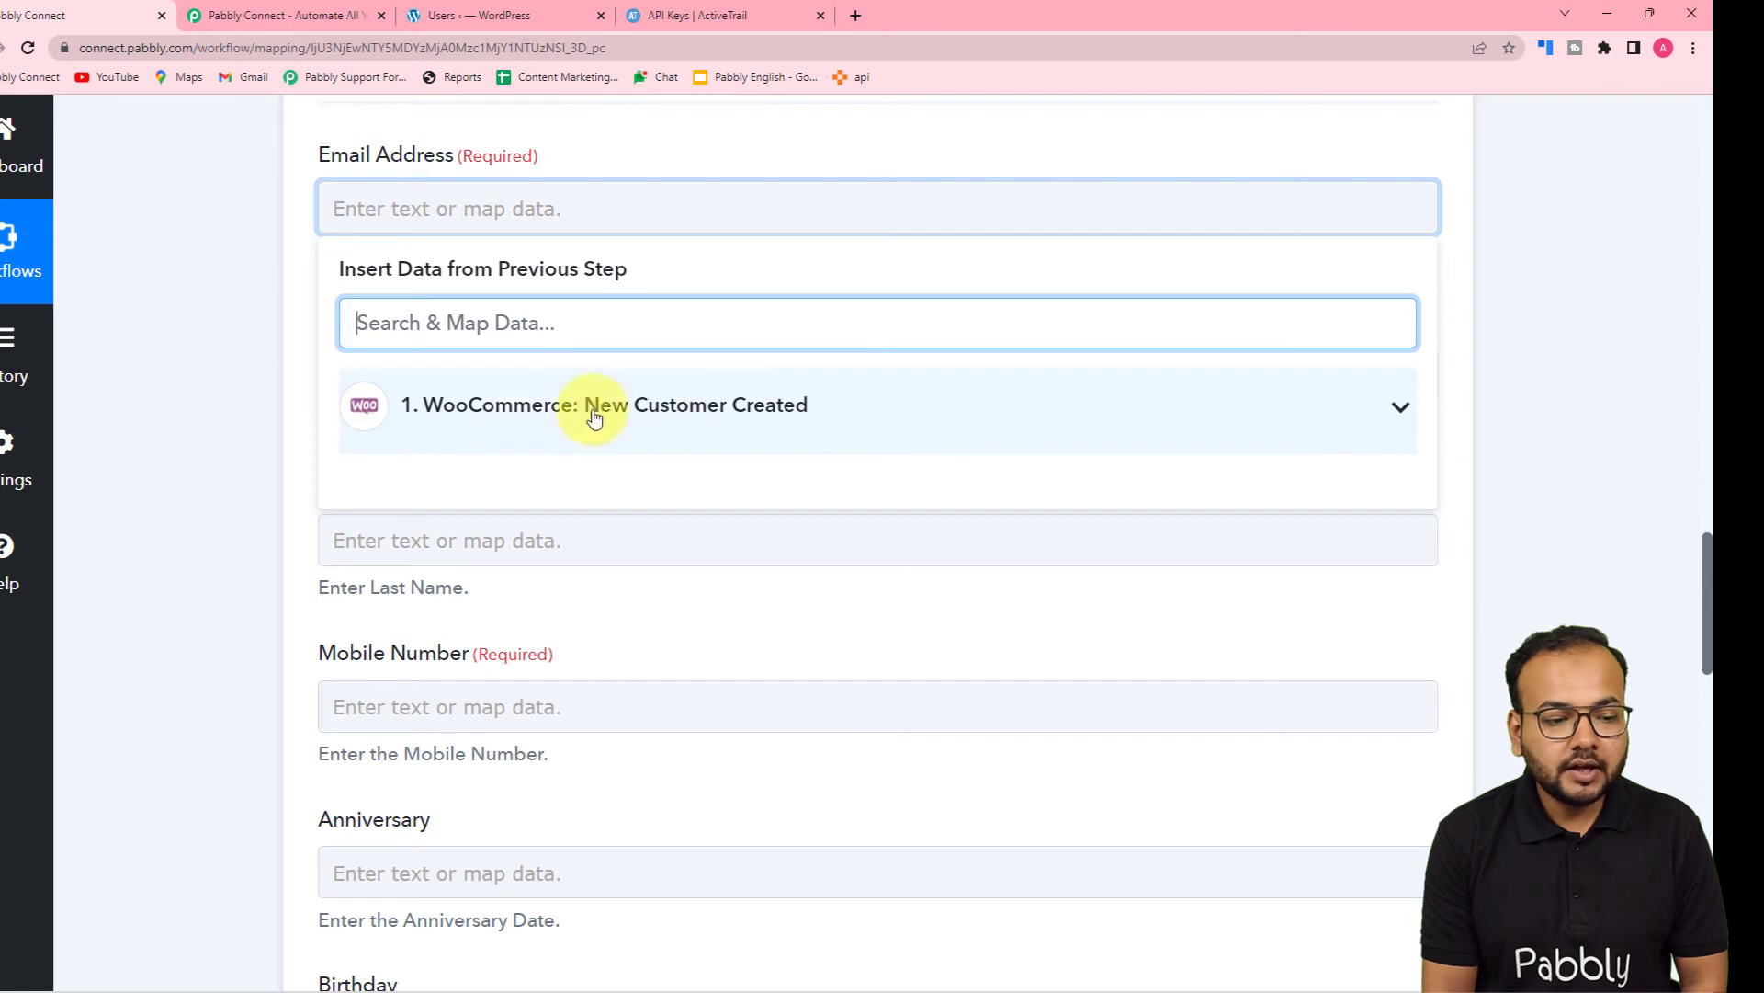
pyautogui.click(551, 432)
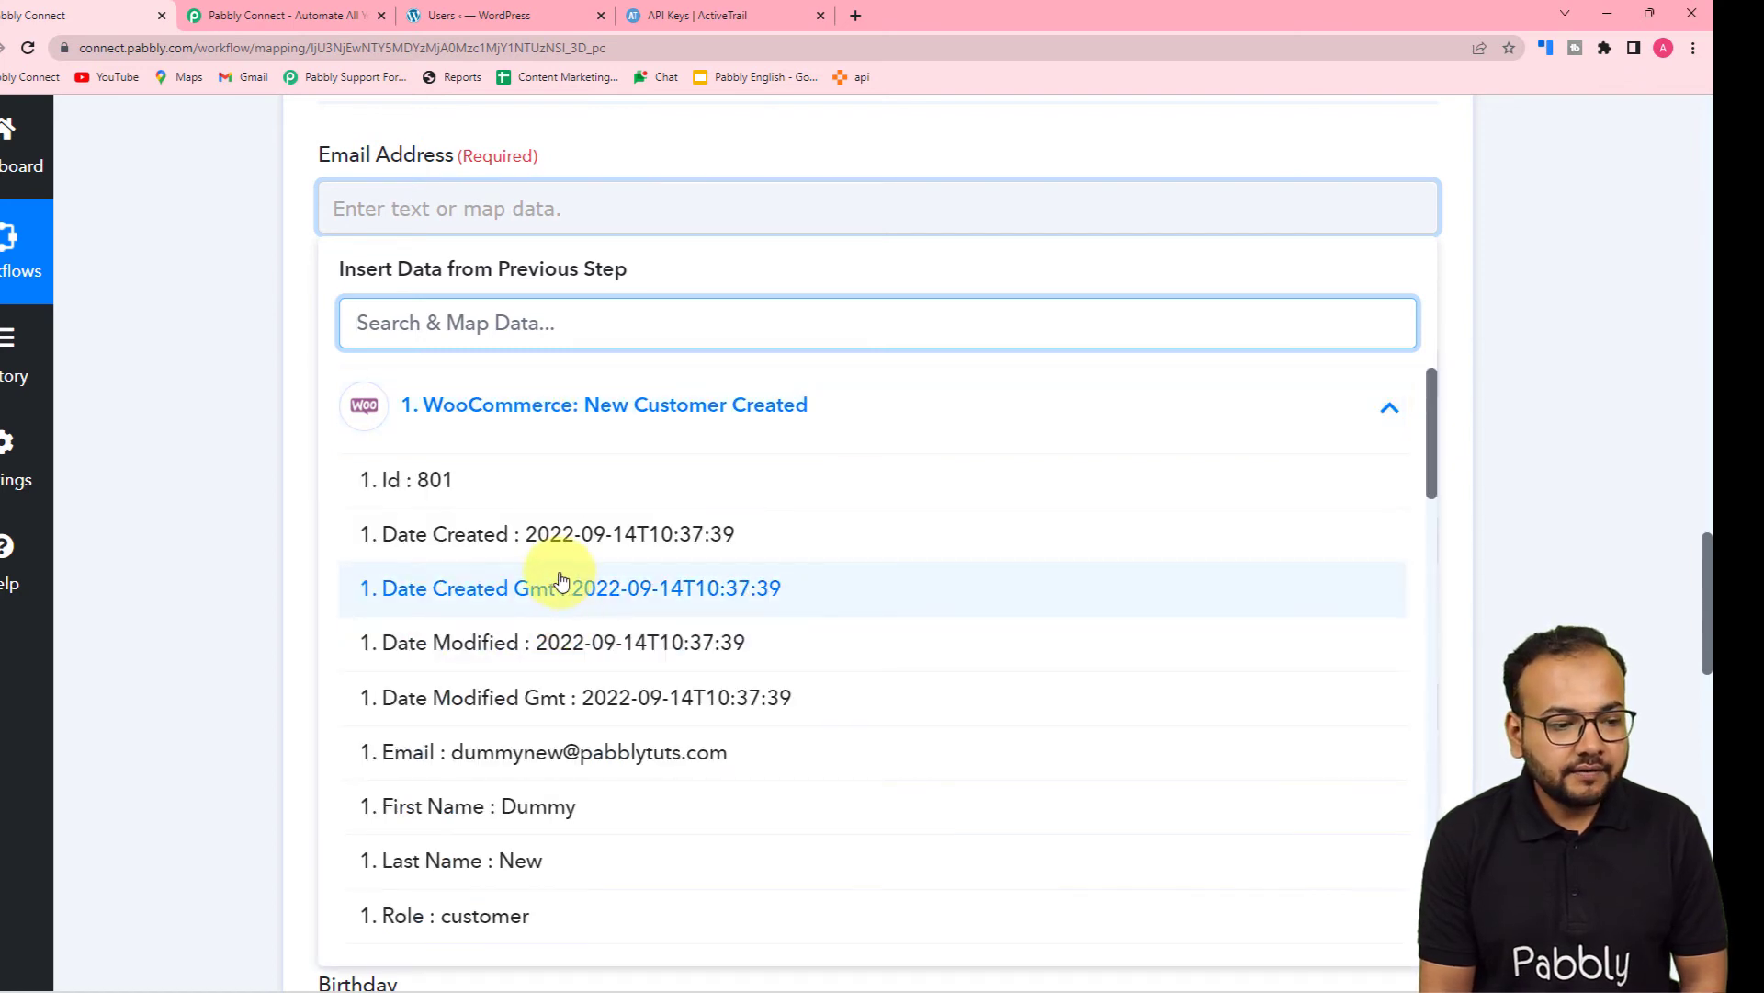
pyautogui.click(445, 758)
pyautogui.click(220, 544)
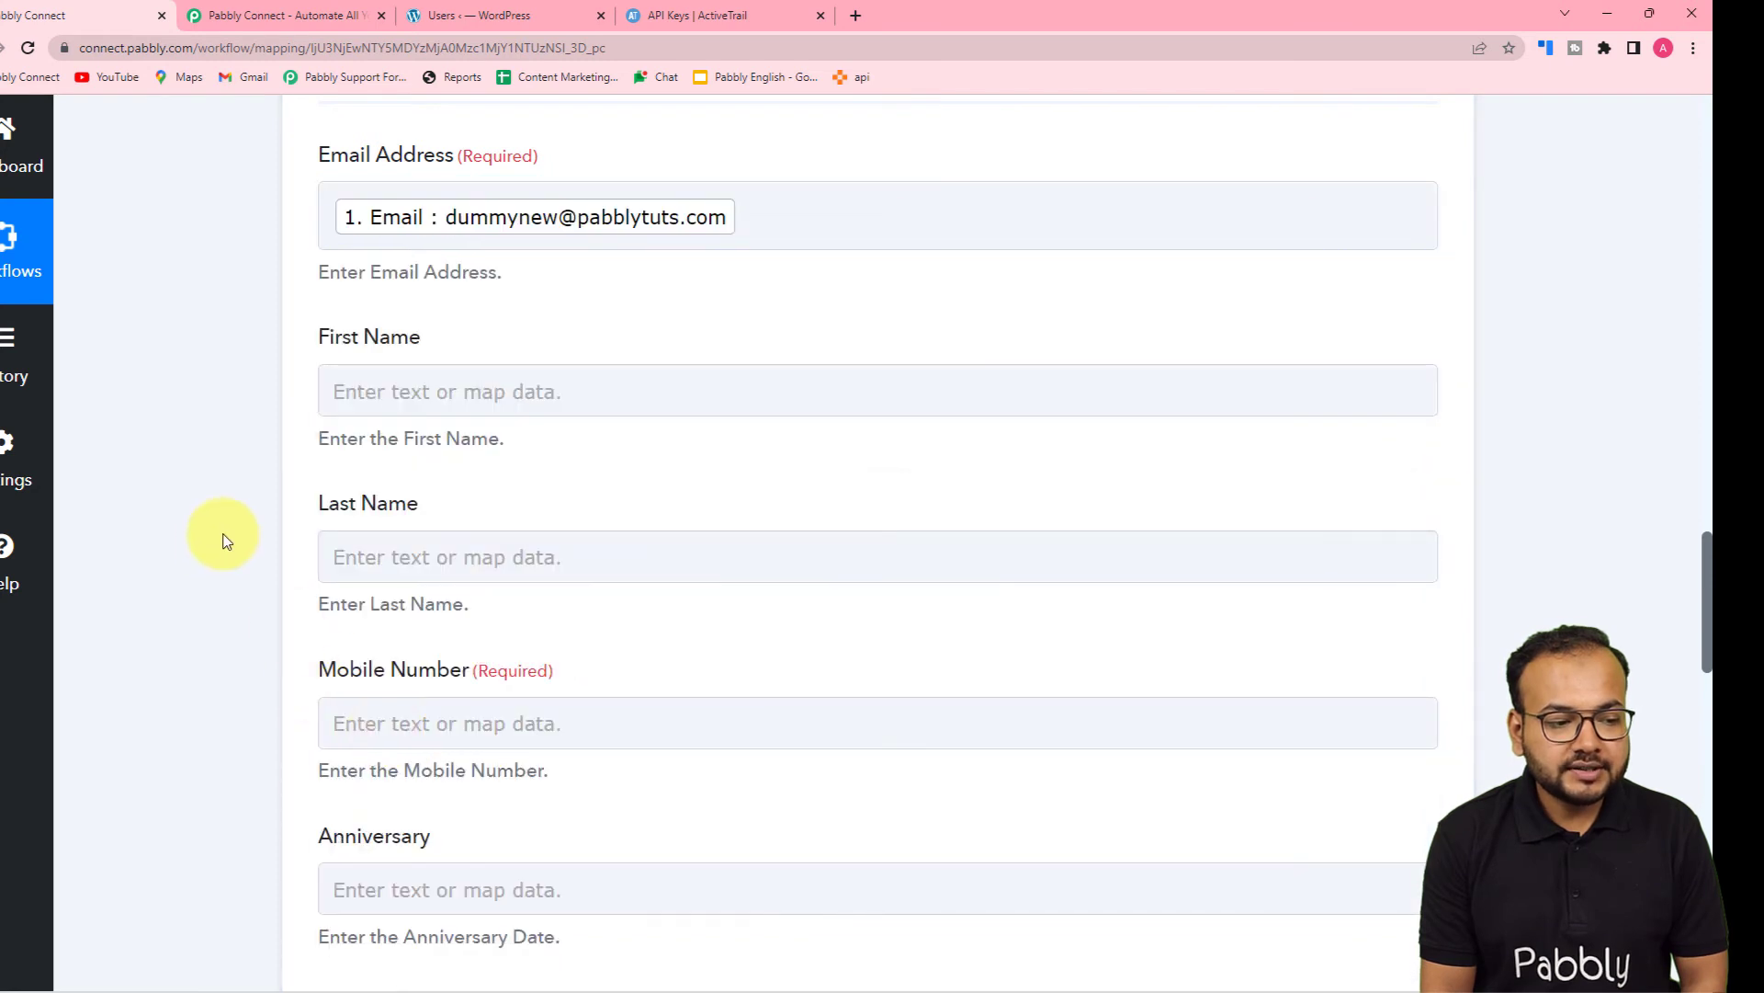
# Map the contact's First Name to the First Name value from the WooCommerce step
pyautogui.click(360, 398)
pyautogui.click(438, 470)
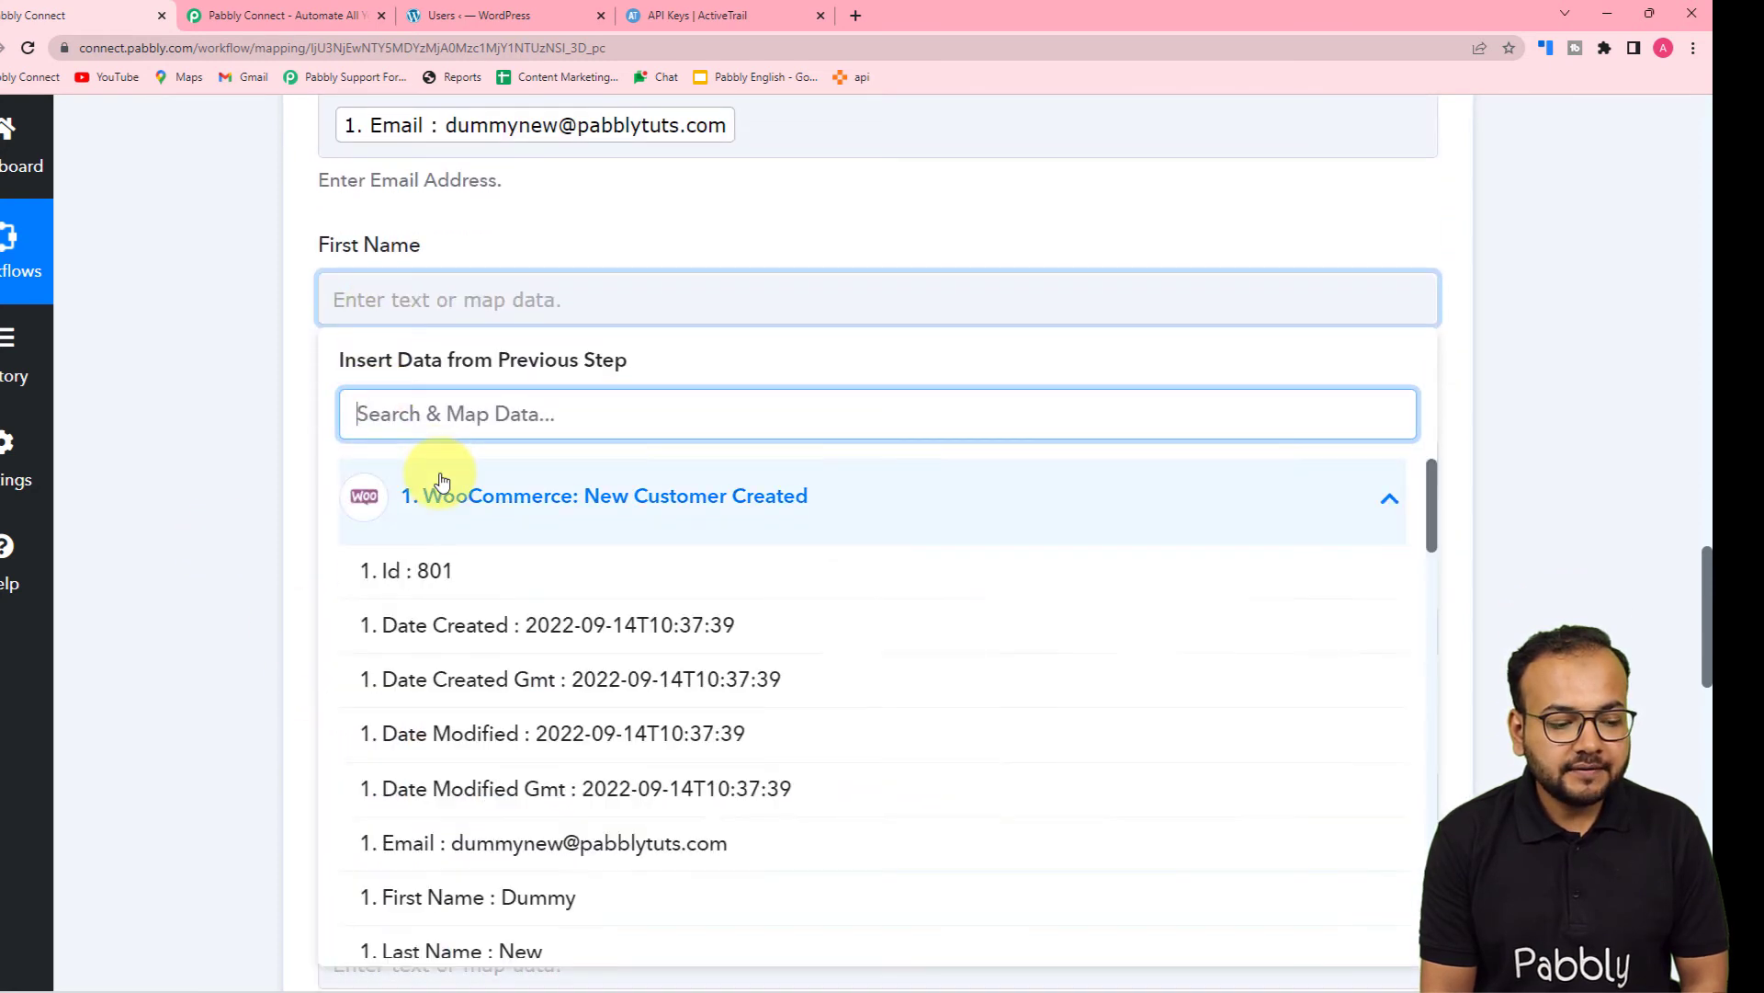
pyautogui.scroll(-3, 610, 839)
pyautogui.click(493, 717)
pyautogui.click(294, 634)
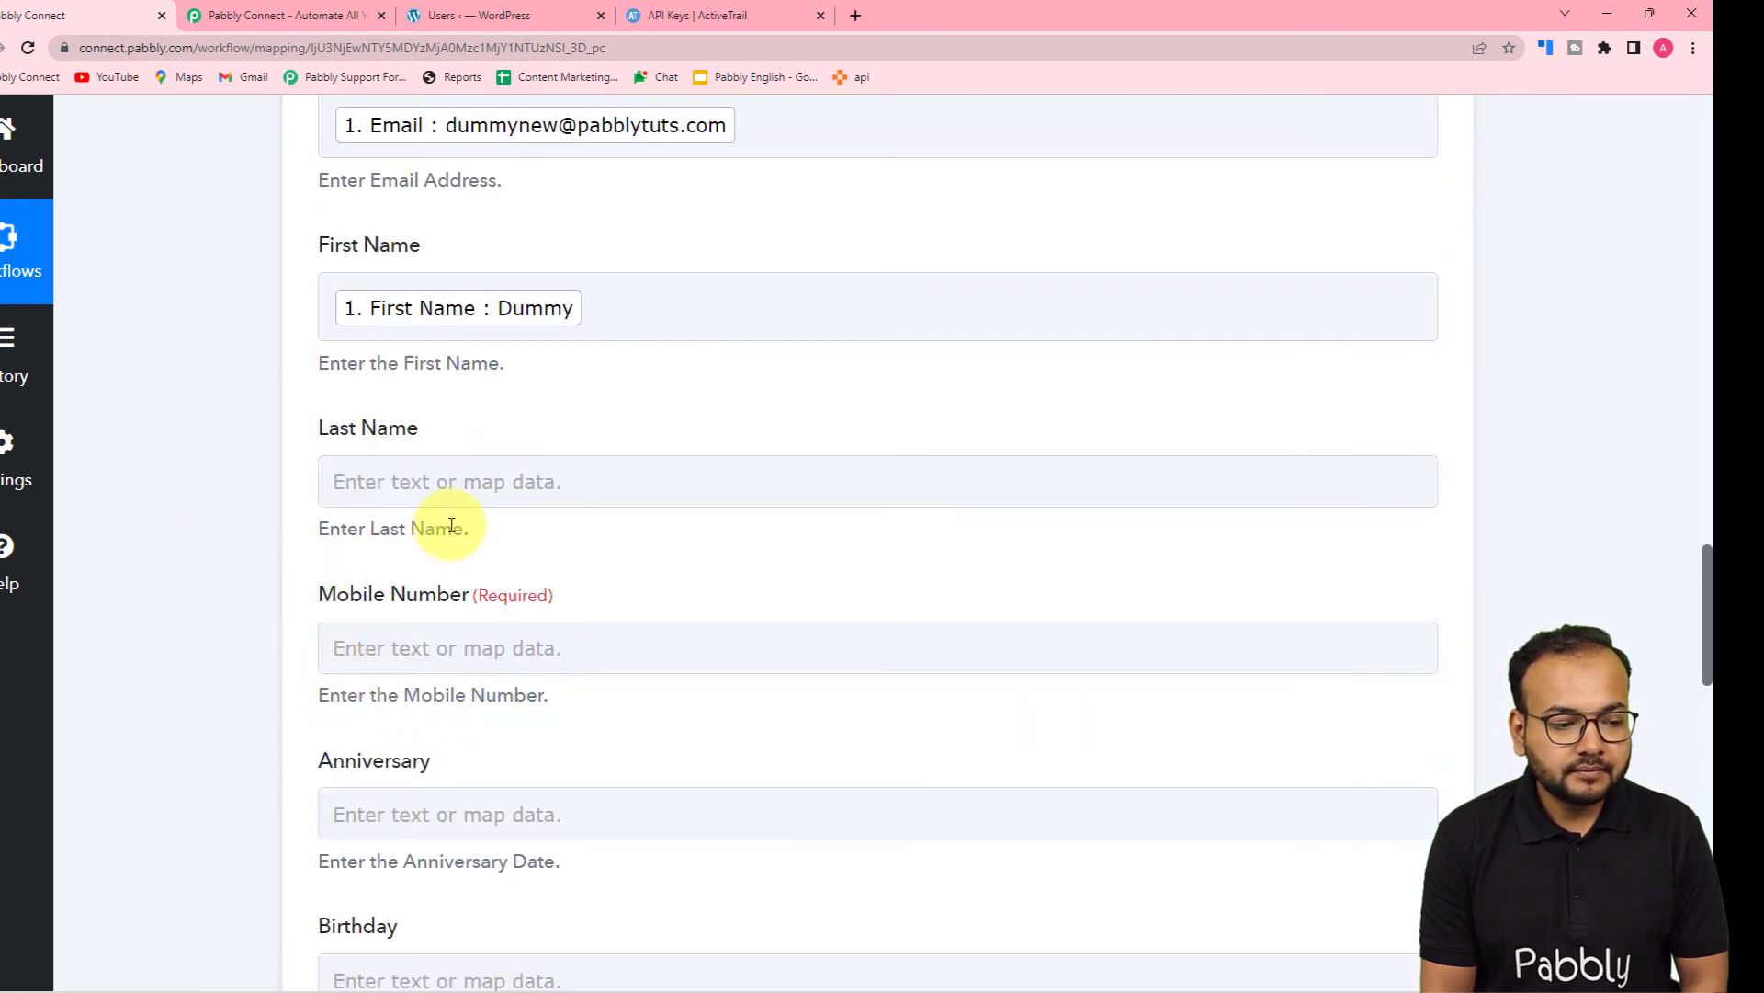
# Map the contact's Last Name to the Last Name value from the WooCommerce step
pyautogui.click(460, 485)
pyautogui.click(504, 680)
pyautogui.scroll(-2, 505, 841)
pyautogui.scroll(-2, 505, 841)
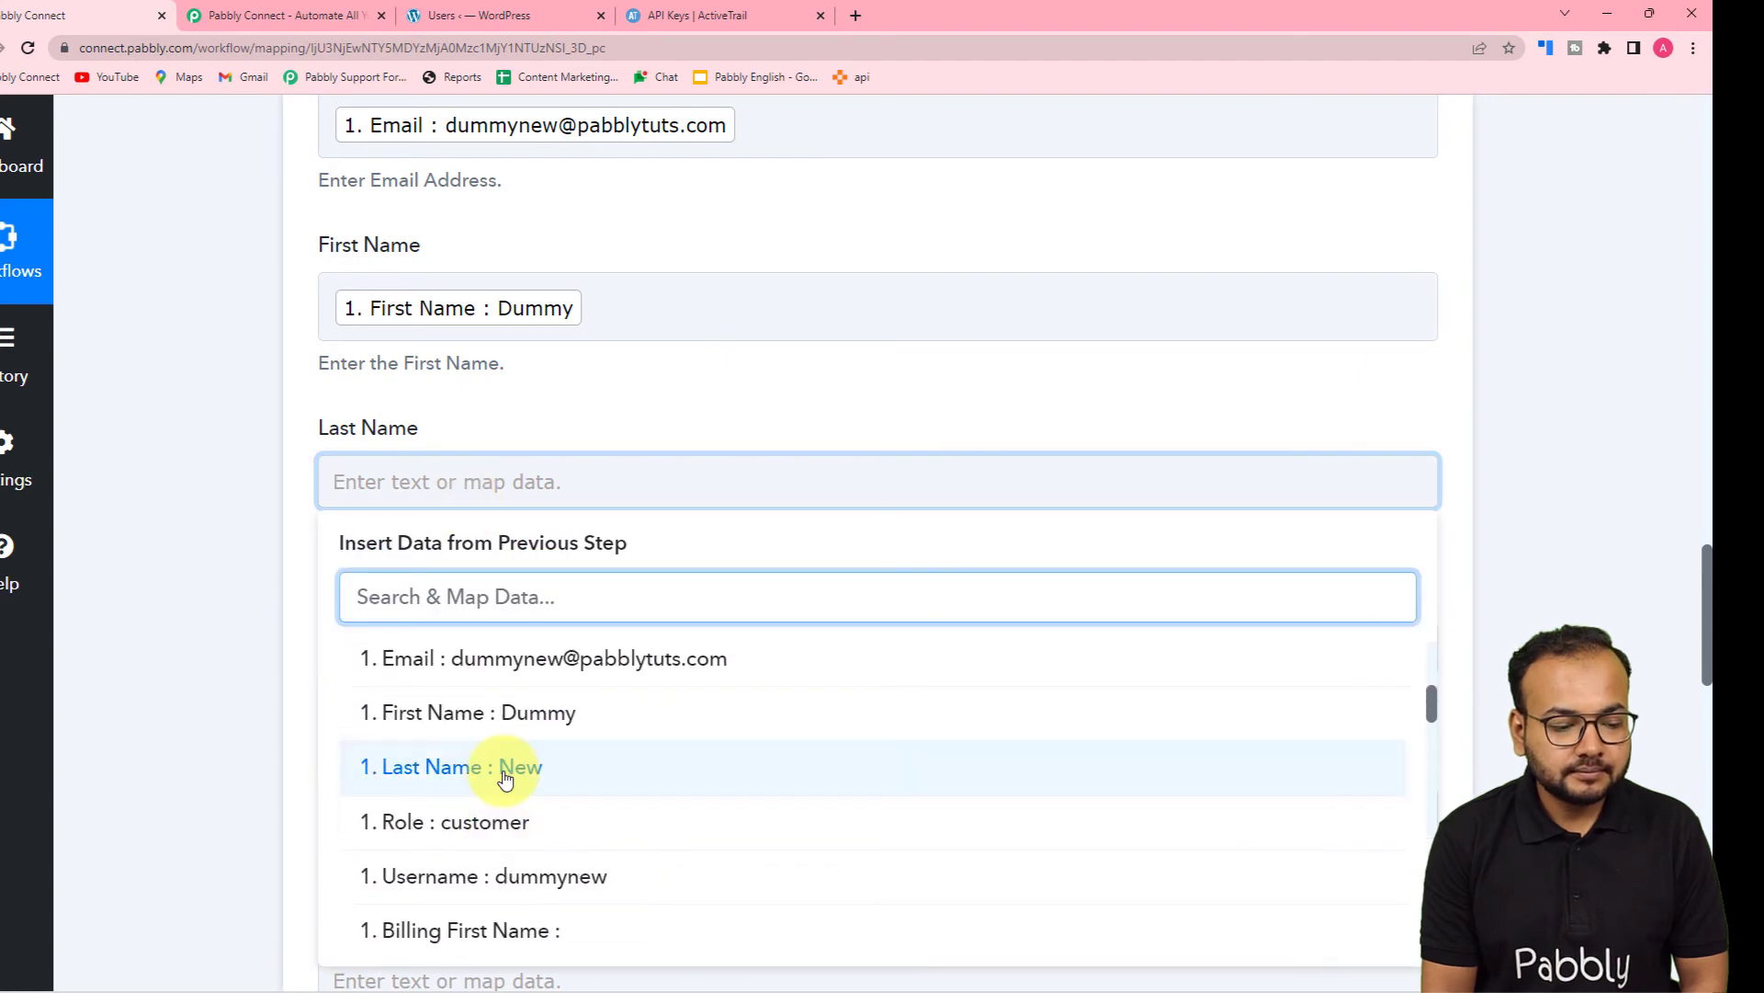
pyautogui.click(505, 772)
pyautogui.click(279, 648)
# Map the contact's Mobile Number to the Meta Data 0 Value from the WooCommerce step
pyautogui.scroll(-1, 421, 496)
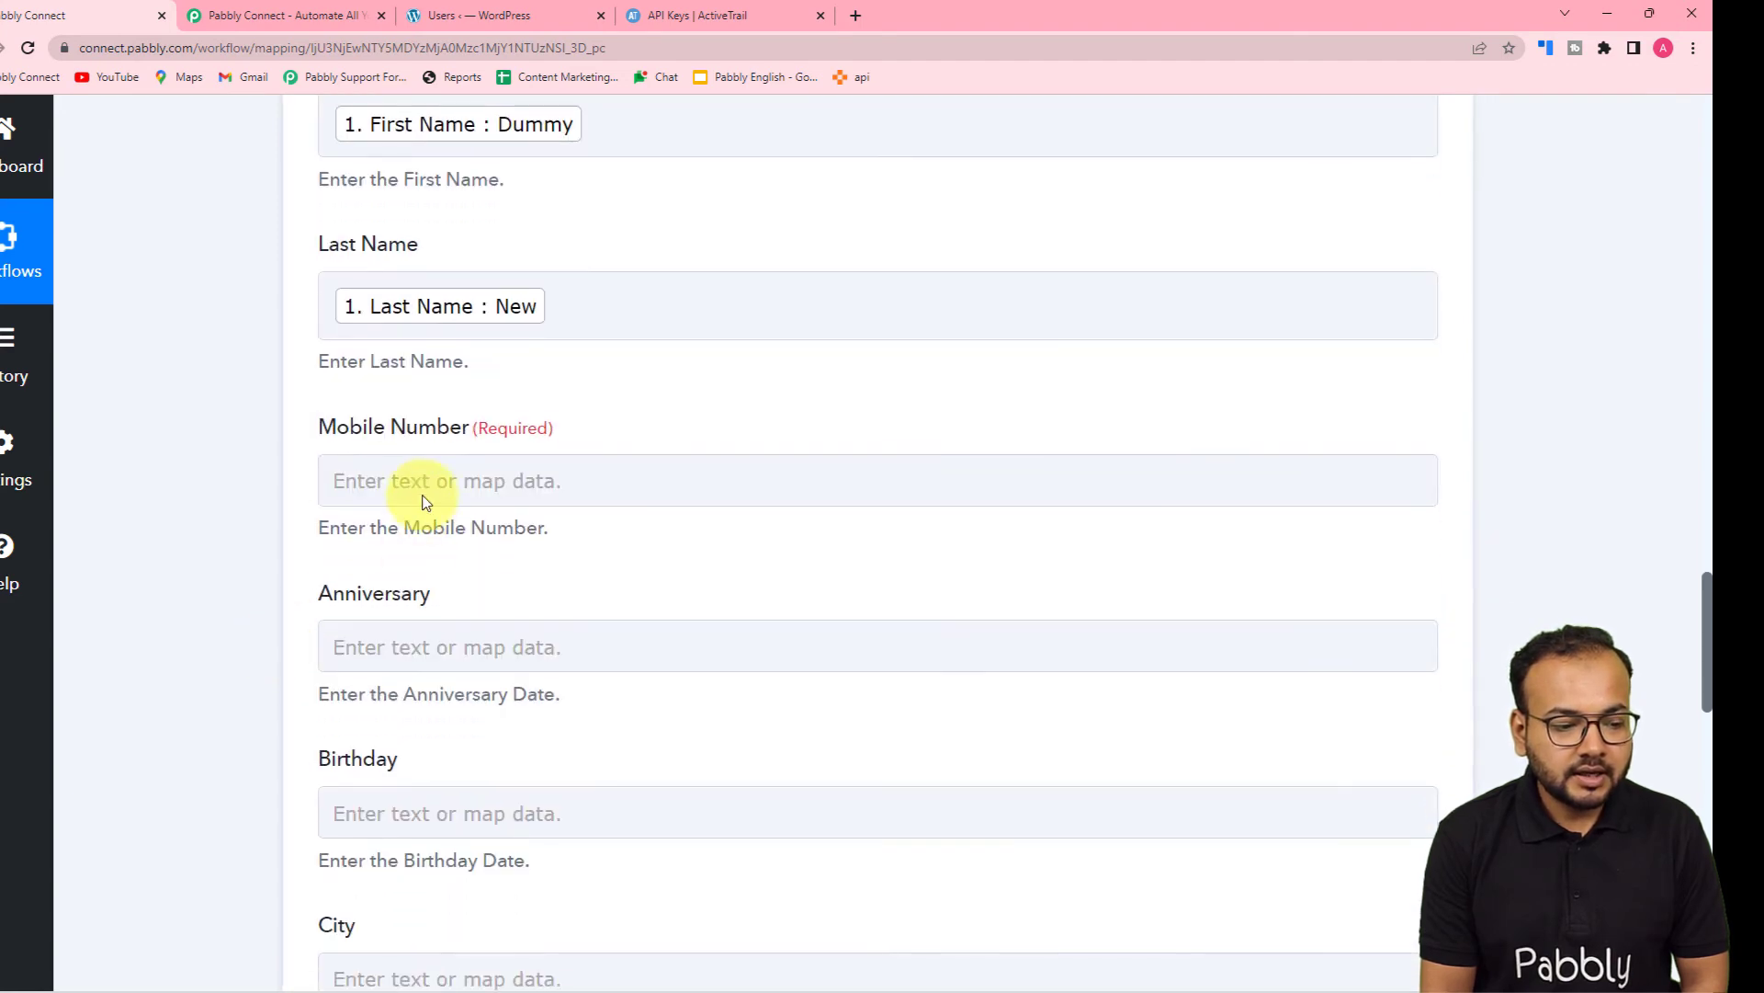
pyautogui.click(420, 483)
pyautogui.scroll(-3, 427, 474)
pyautogui.click(433, 432)
pyautogui.scroll(-15, 532, 708)
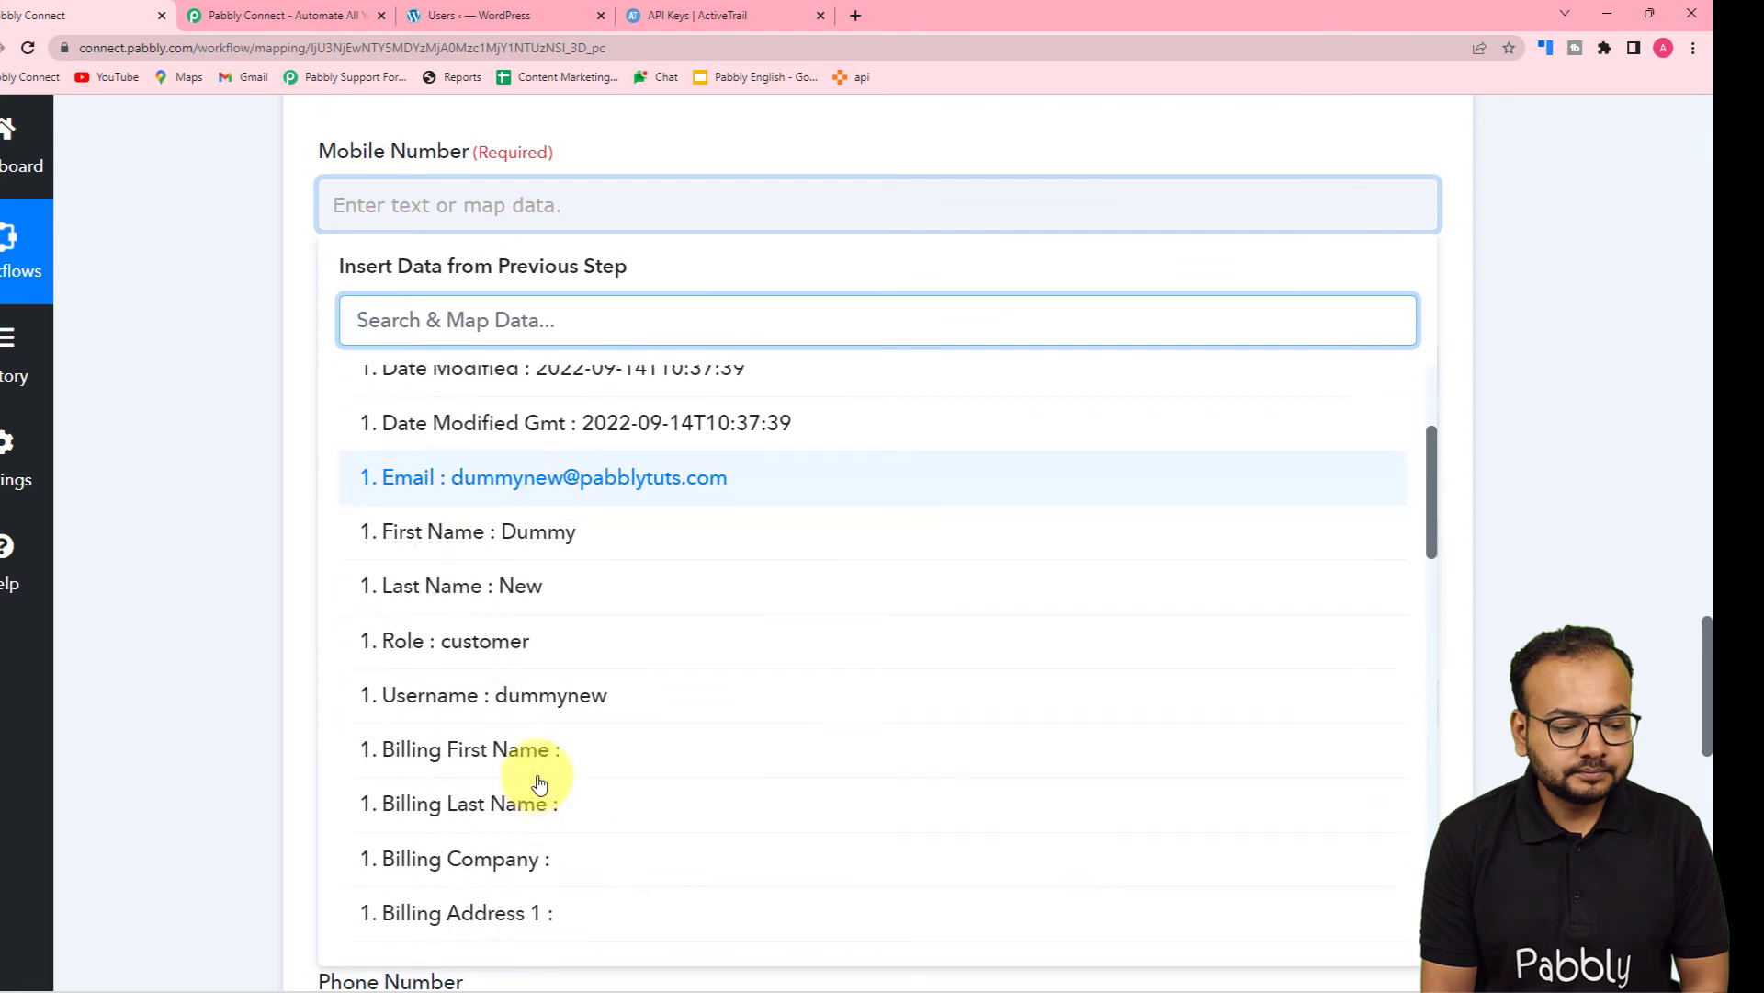
pyautogui.scroll(-3, 539, 784)
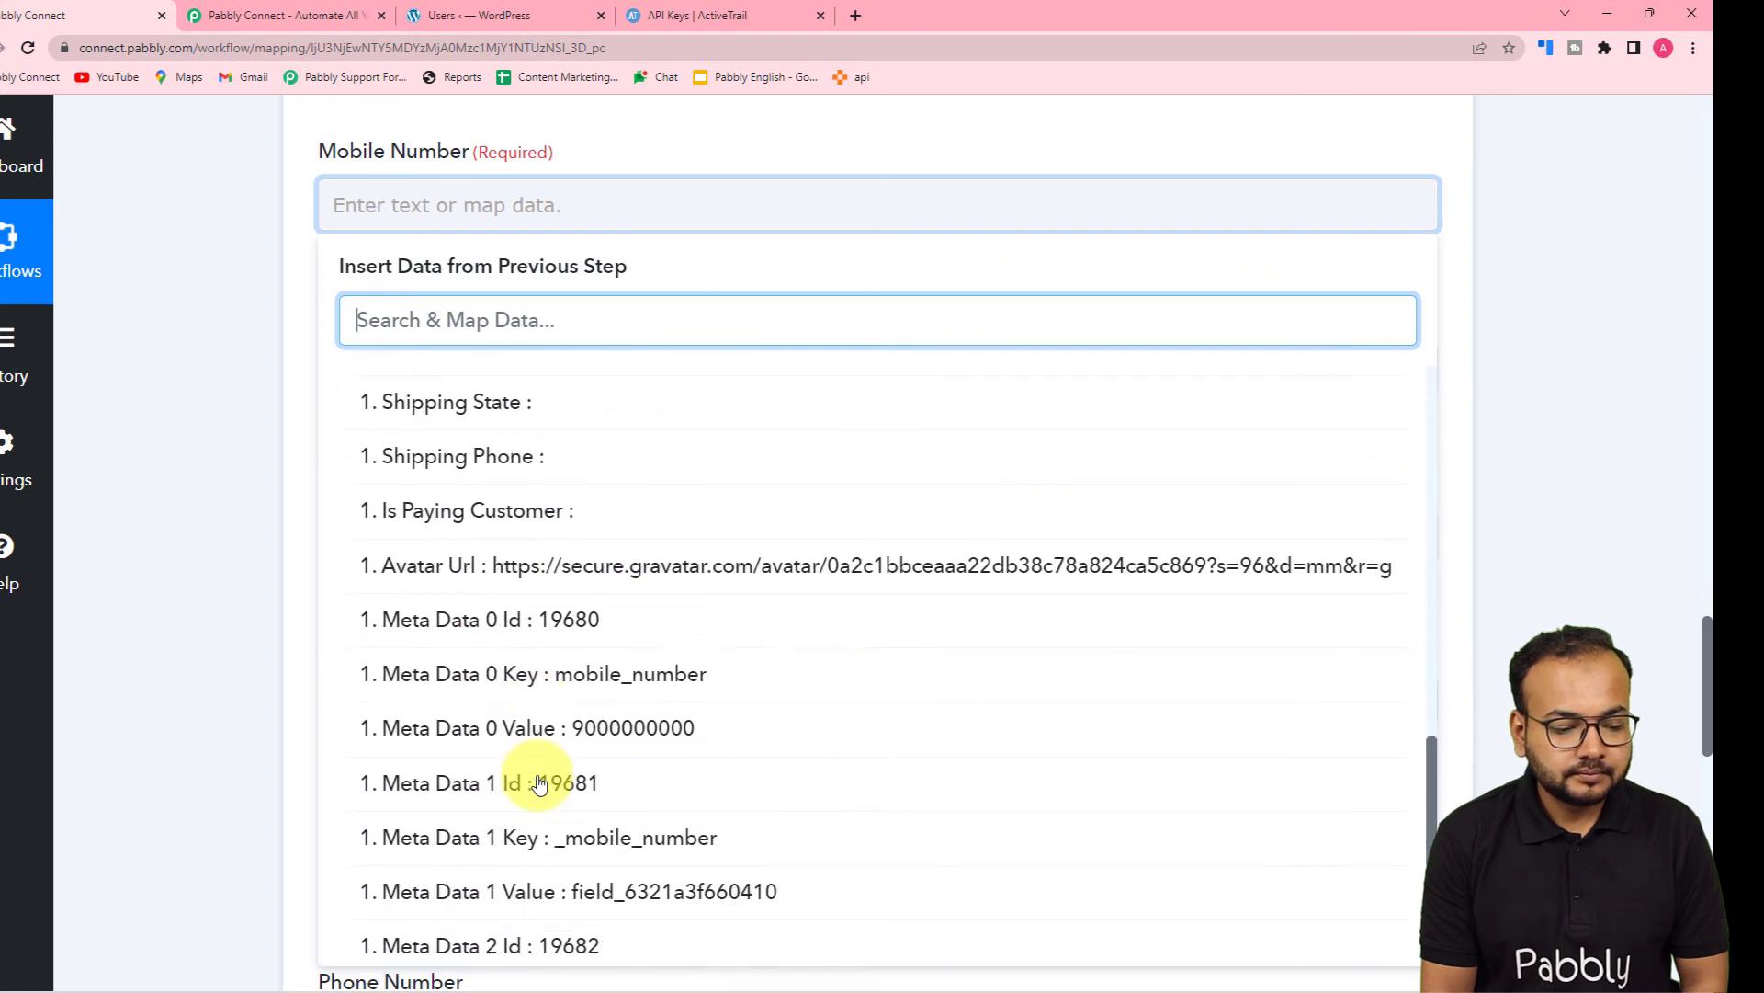
pyautogui.click(465, 735)
# Switch to ActiveTrail and open the Contacts list to check its entries before testing
pyautogui.scroll(-5, 254, 615)
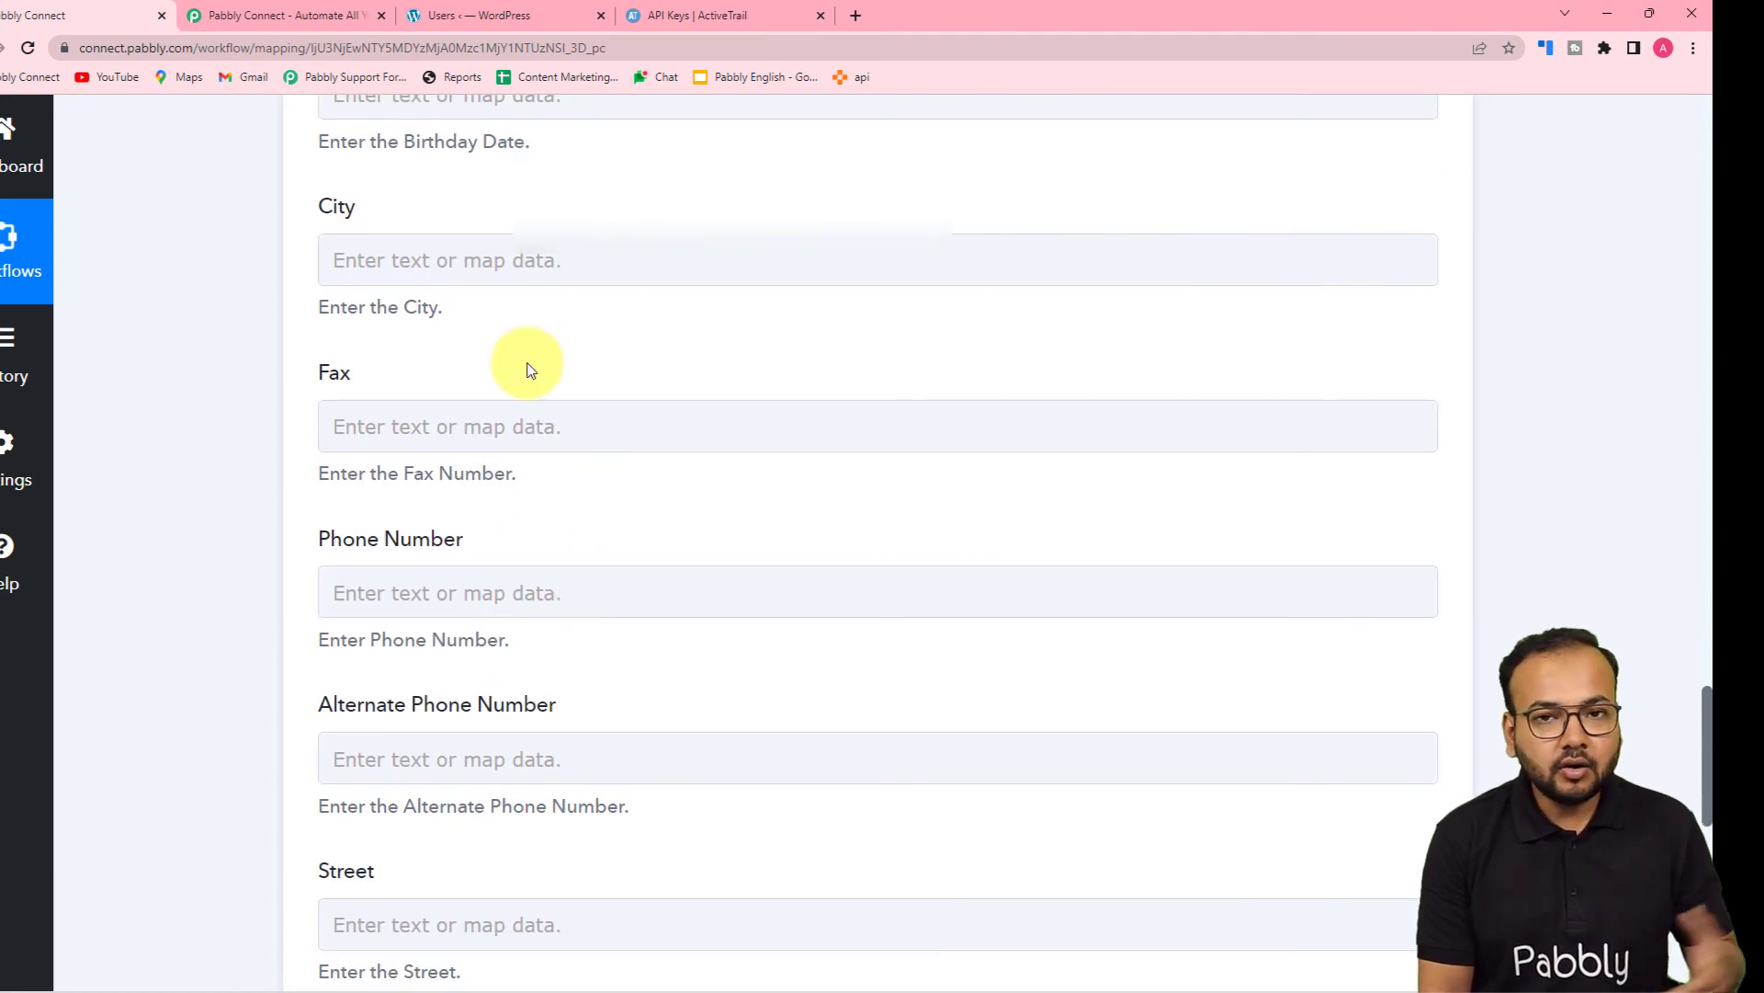
pyautogui.scroll(-6, 523, 455)
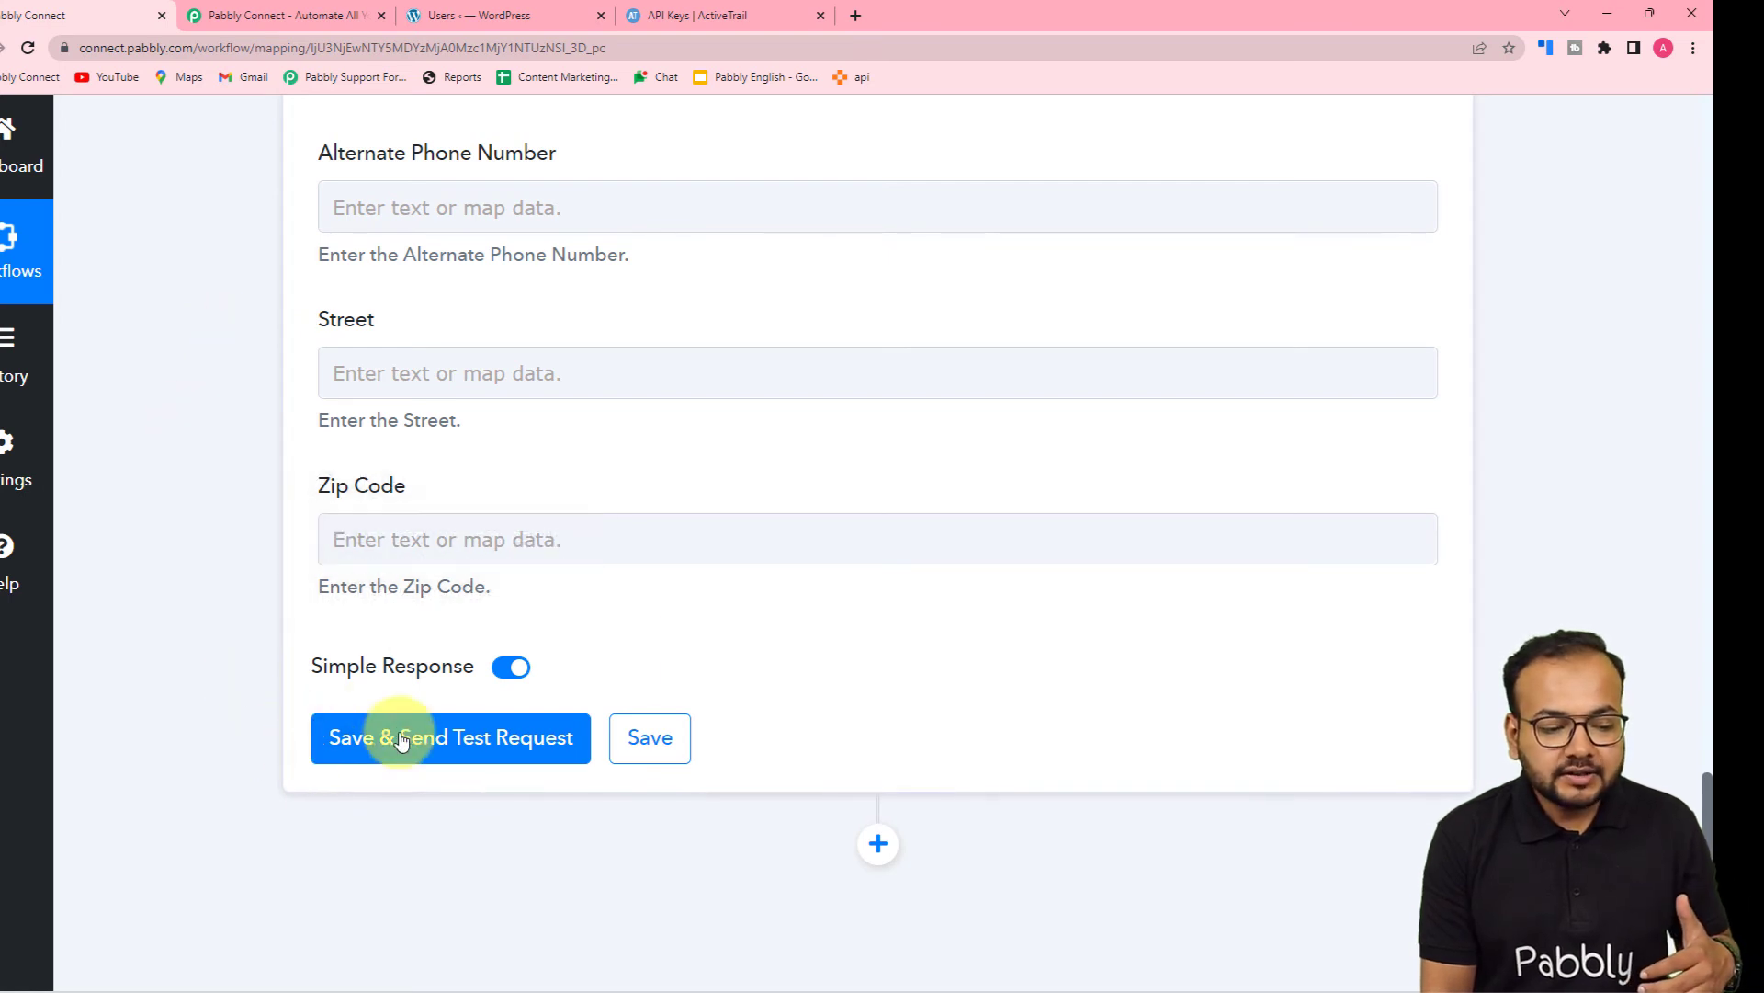
pyautogui.click(721, 15)
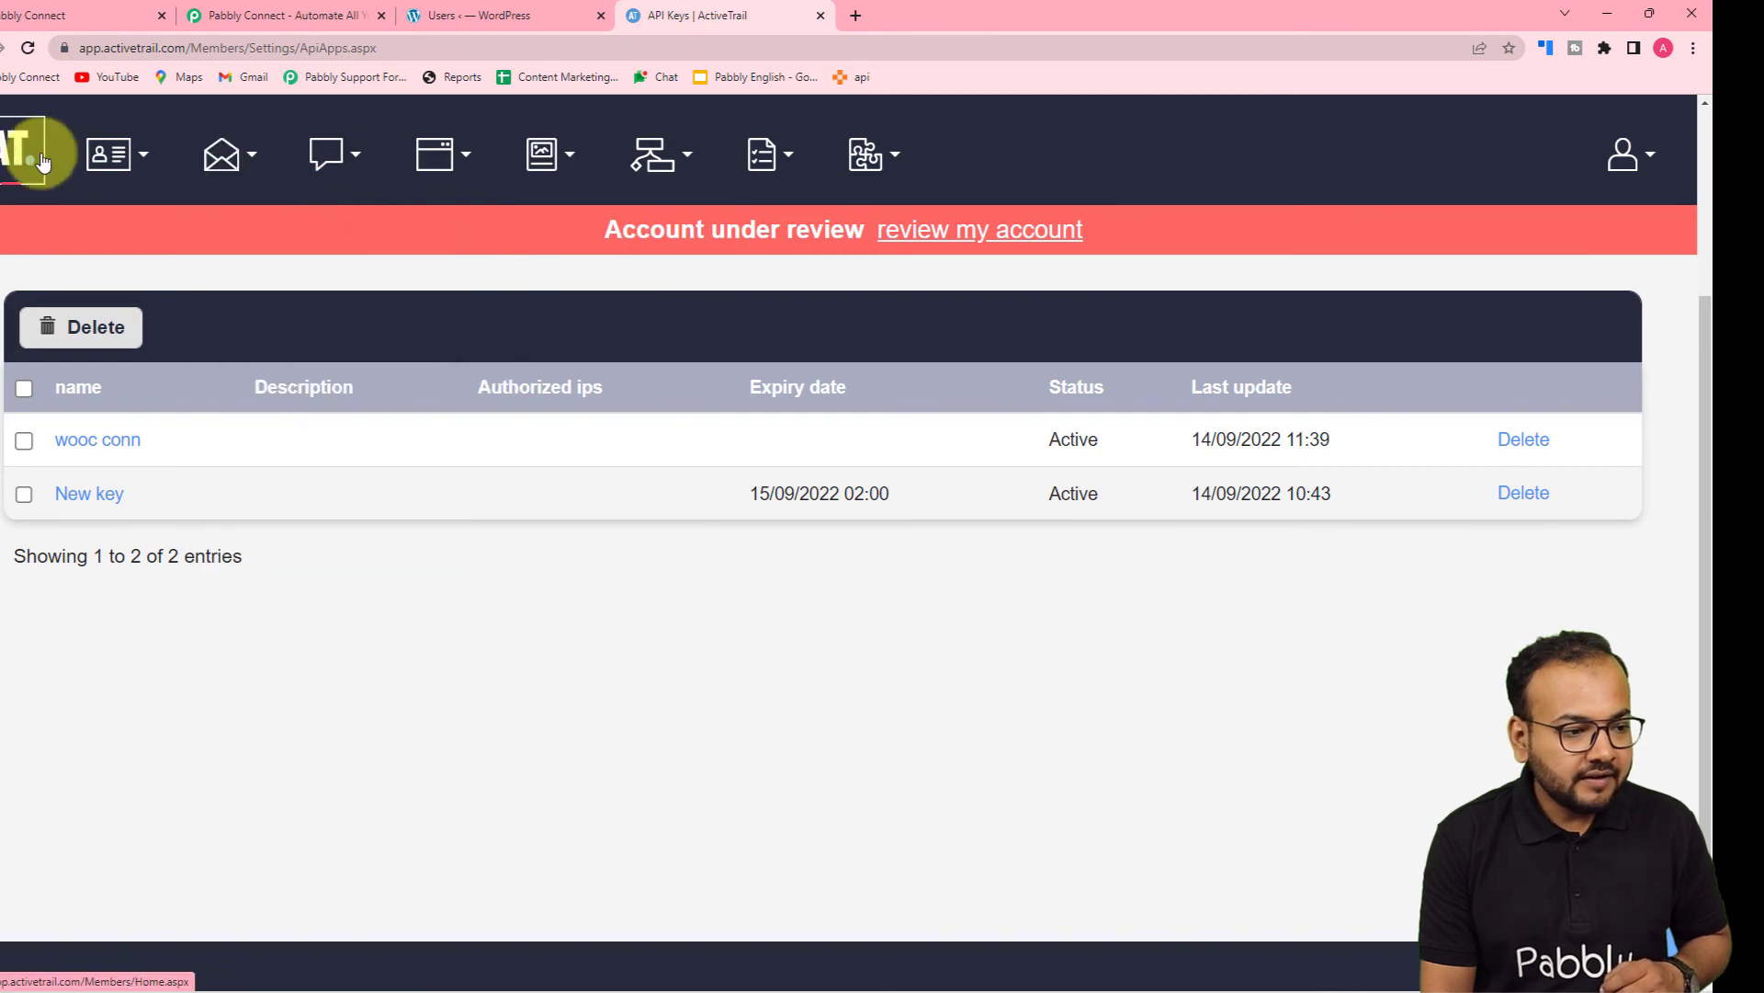
pyautogui.moveTo(106, 166)
pyautogui.click(122, 345)
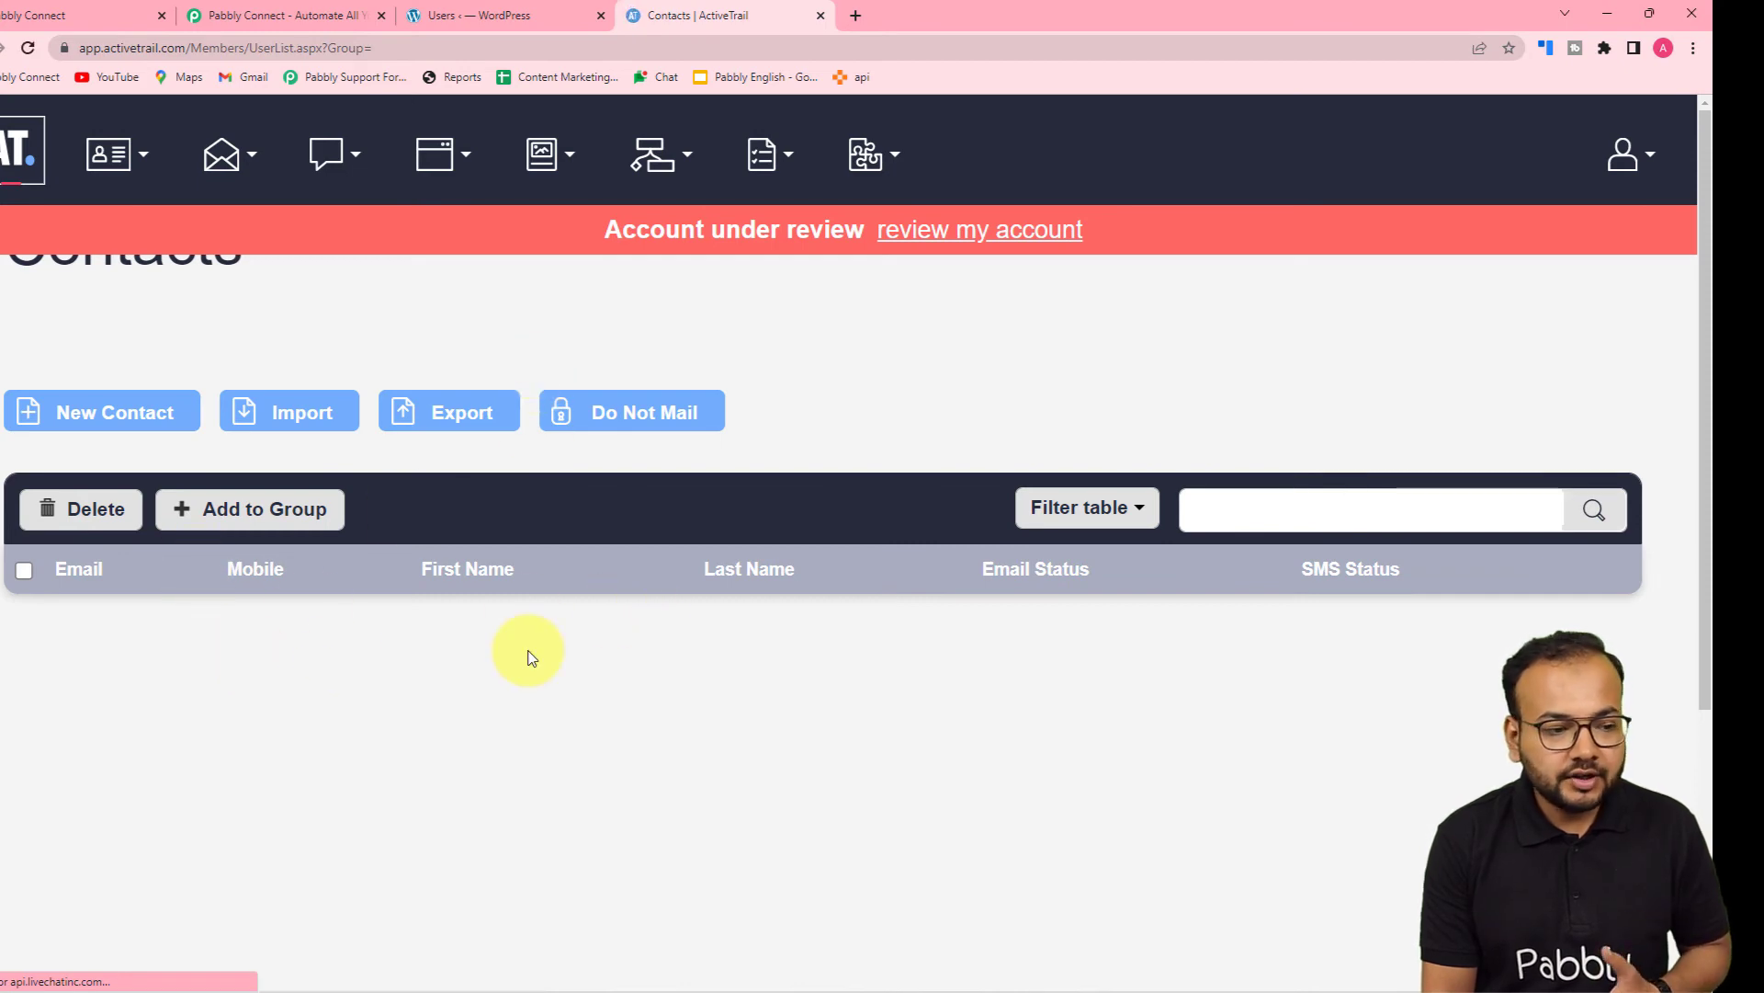
# Return to Pabbly Connect, save the Create Contact action with a test request, and view its response
pyautogui.click(122, 18)
pyautogui.click(330, 735)
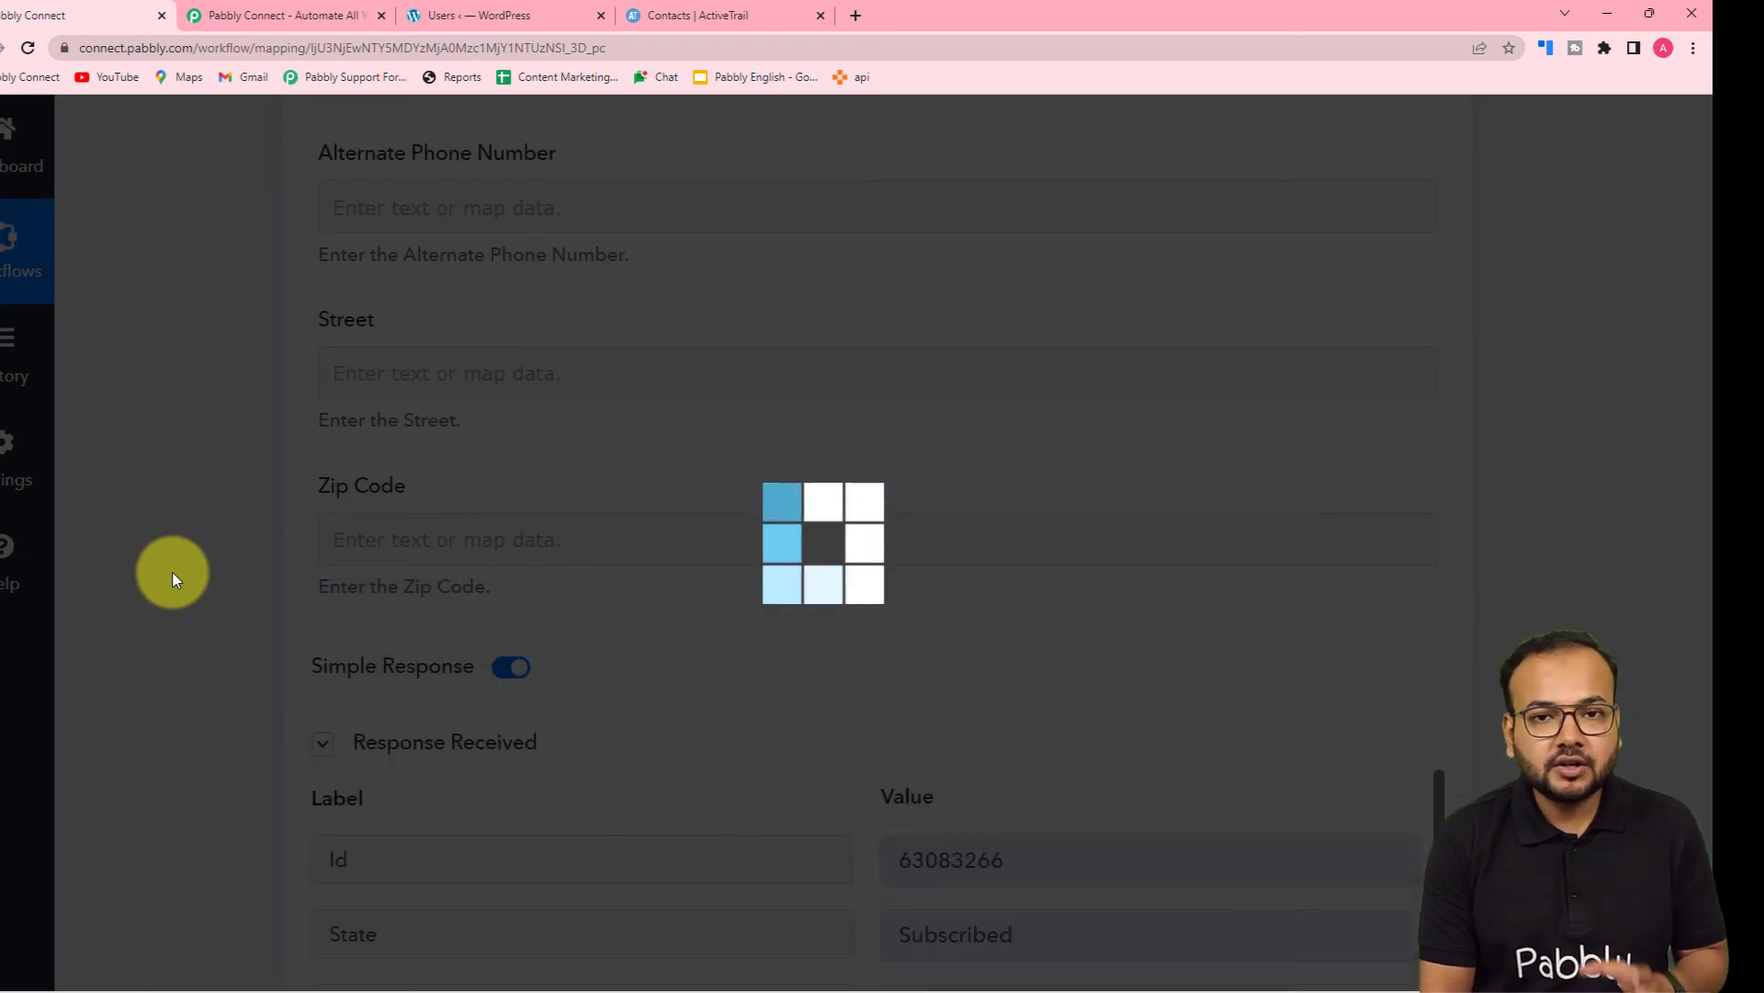
pyautogui.scroll(-5, 173, 573)
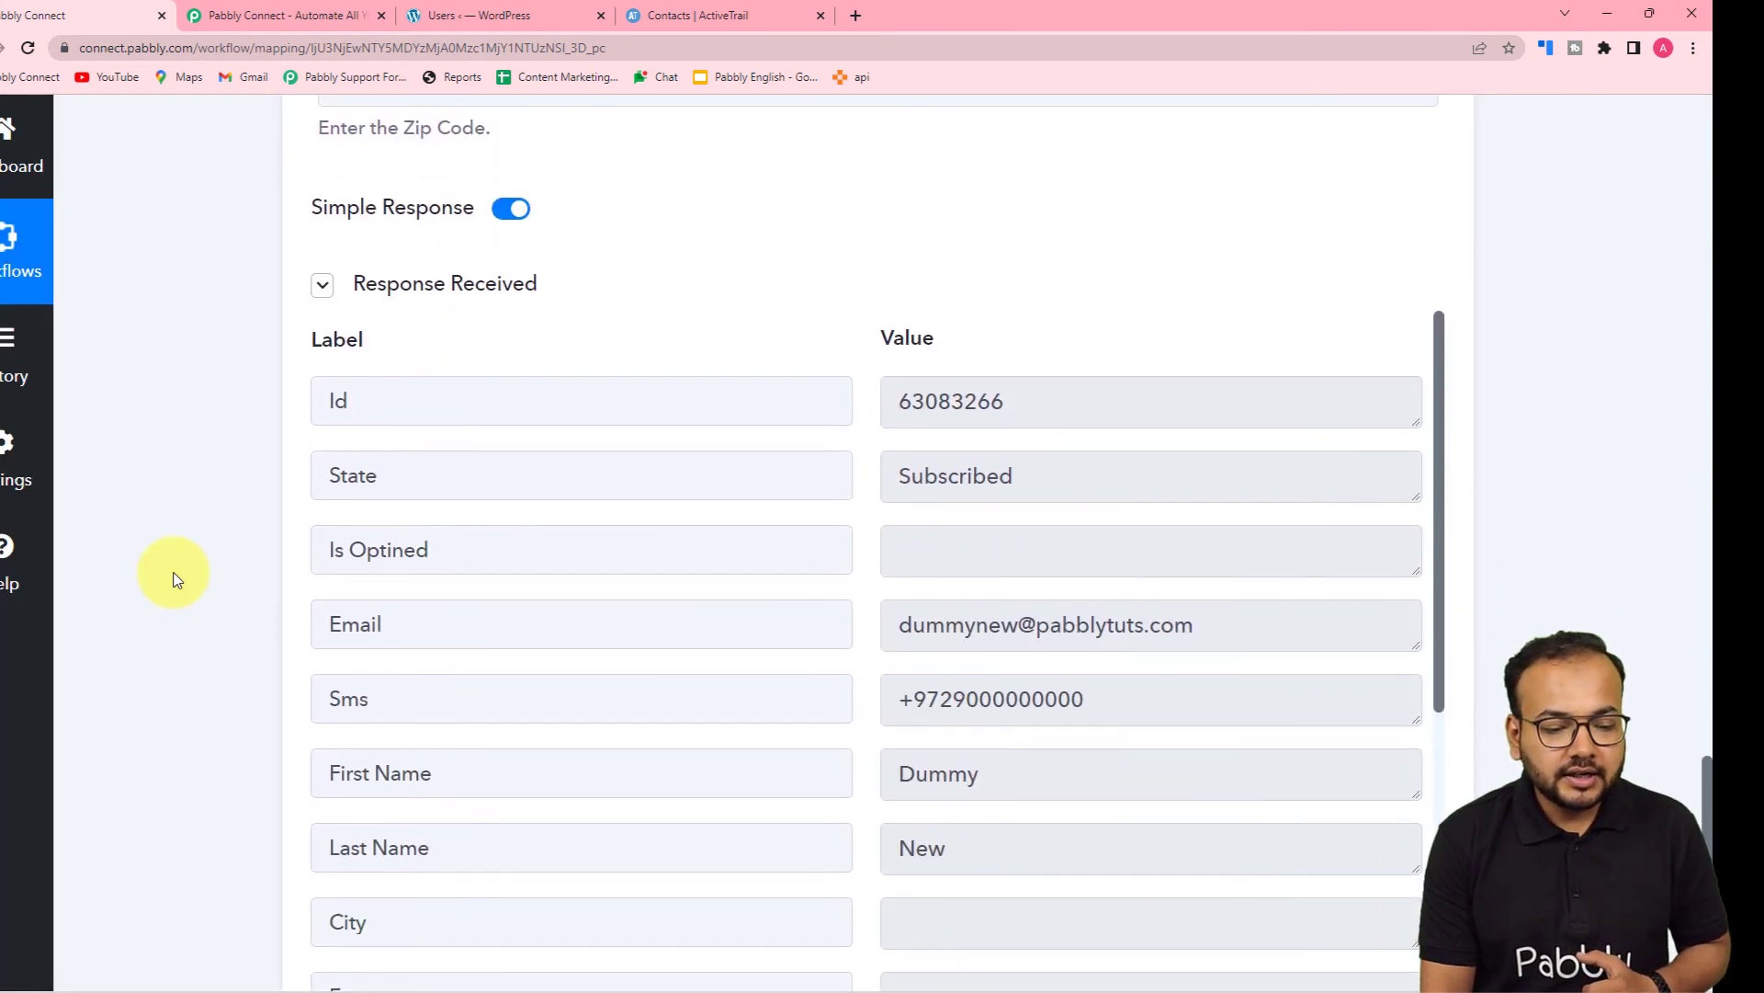
# Review the Create Contact response, switch to ActiveTrail and check the reloaded Contacts list for the test contact
pyautogui.scroll(-2, 175, 577)
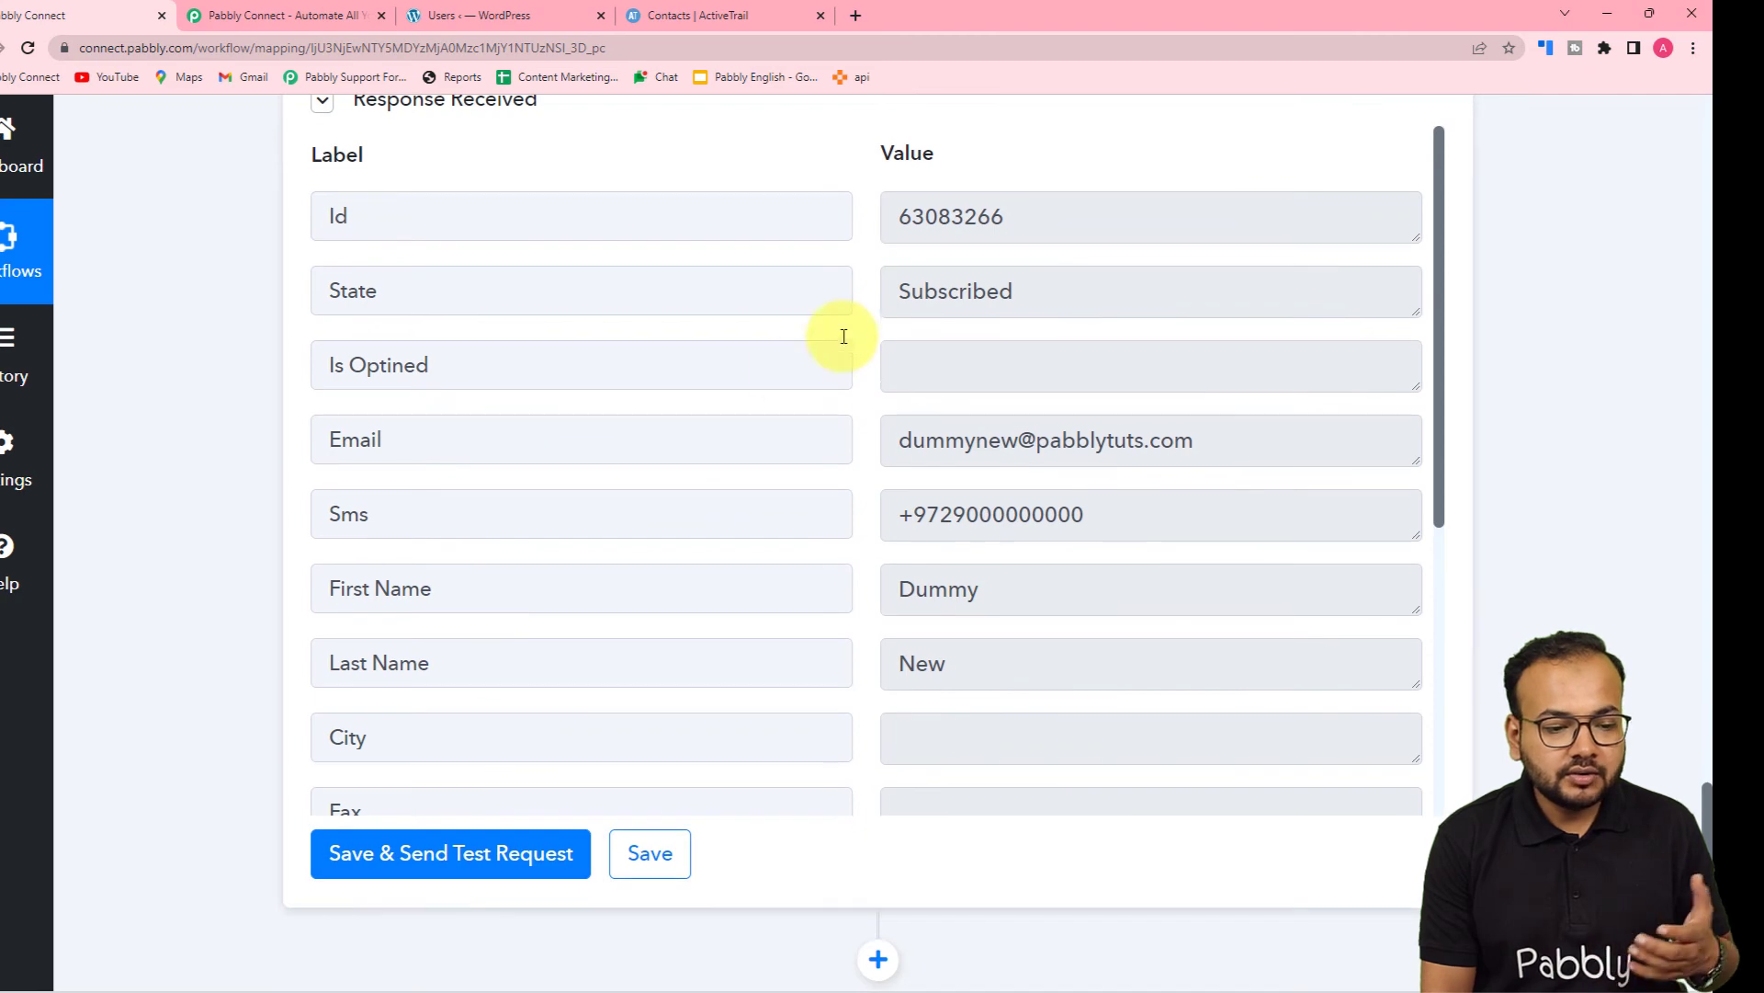
pyautogui.scroll(3, 790, 472)
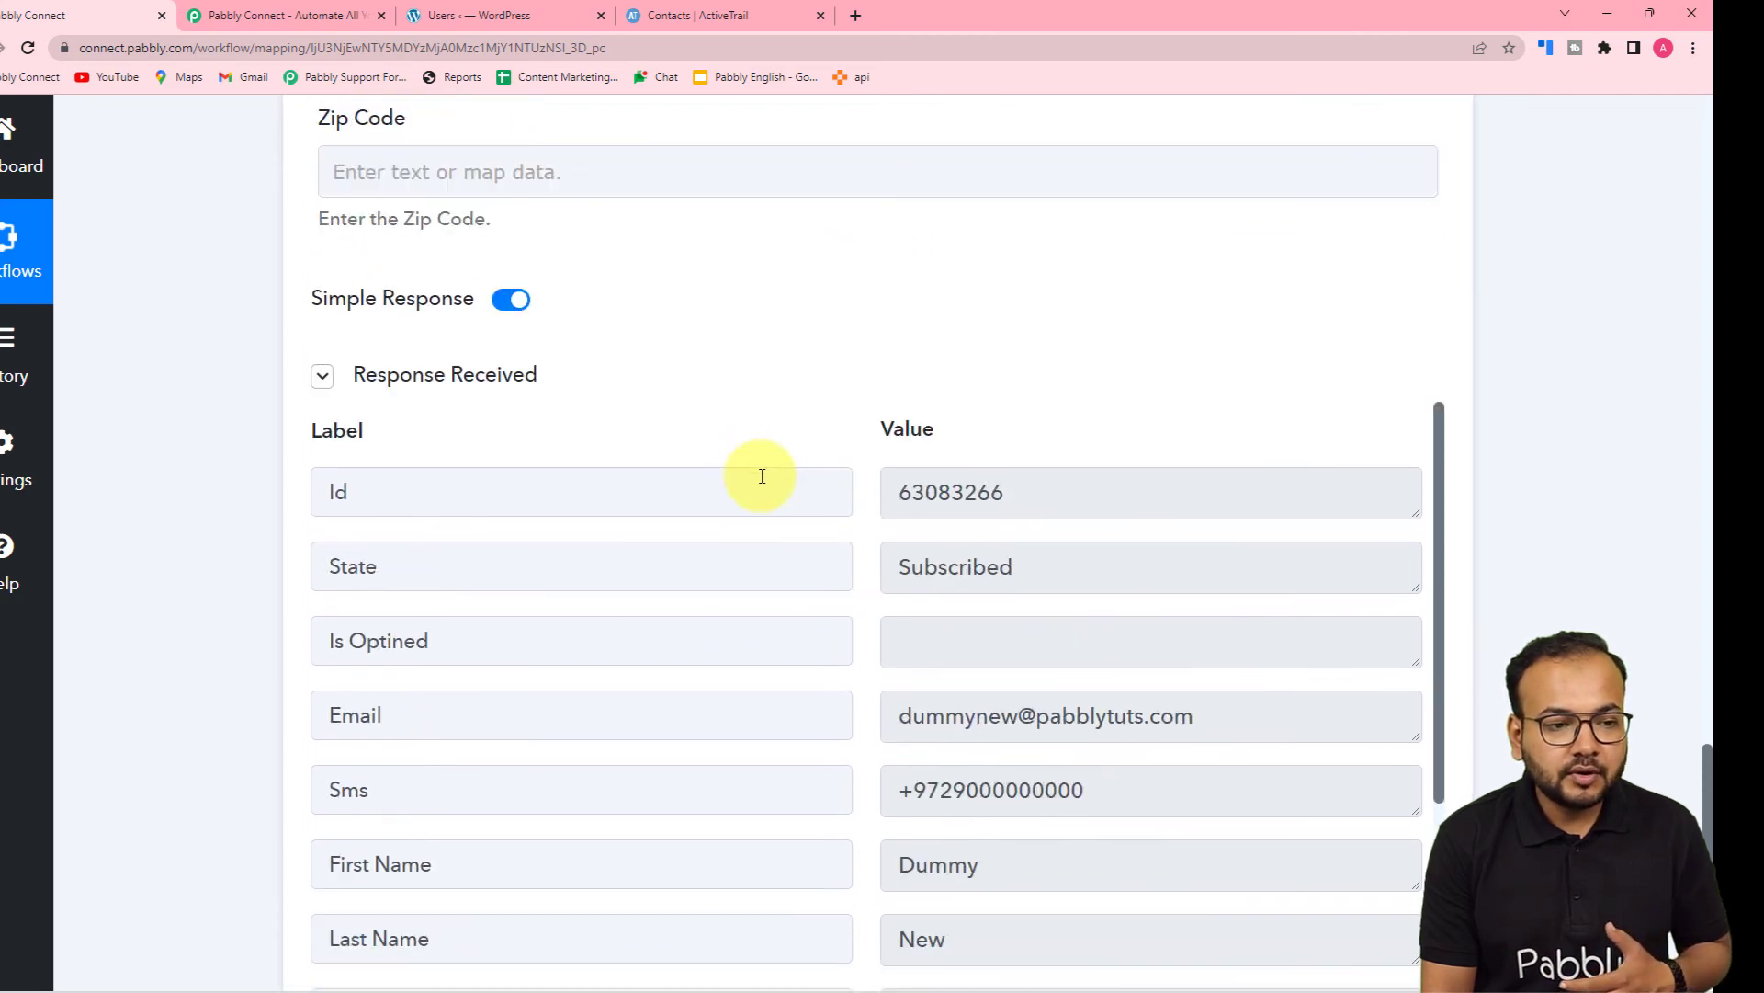
pyautogui.click(723, 18)
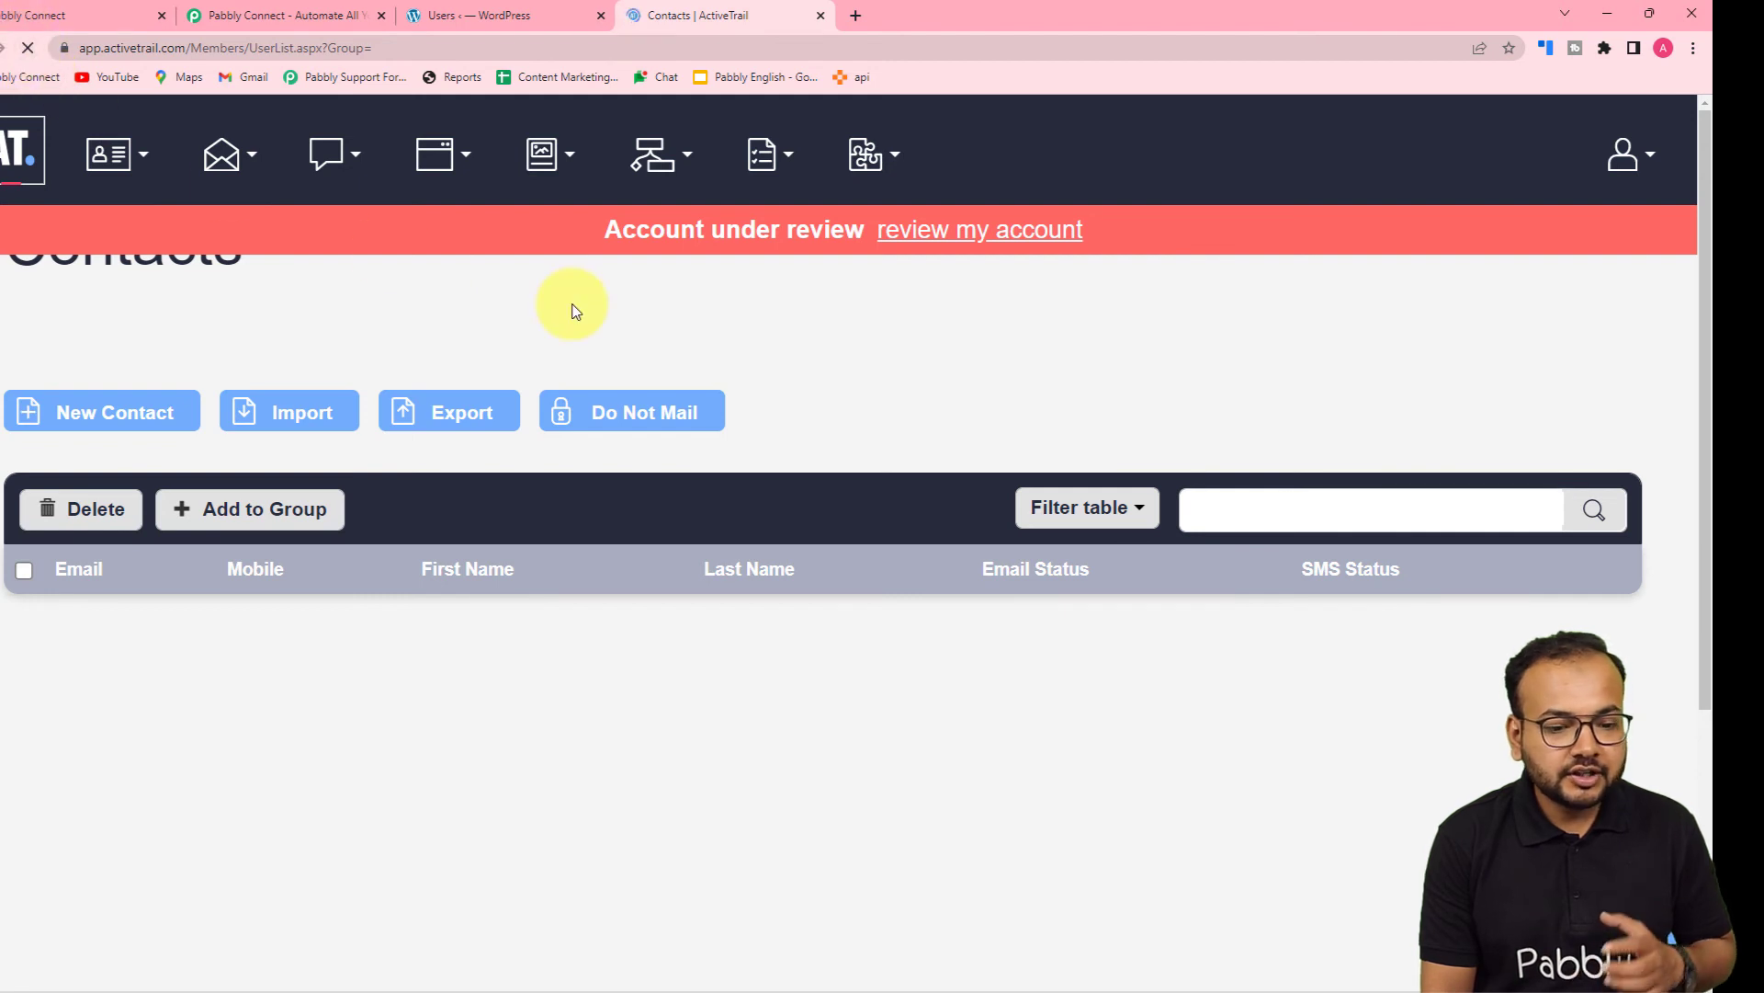
pyautogui.scroll(-2, 582, 357)
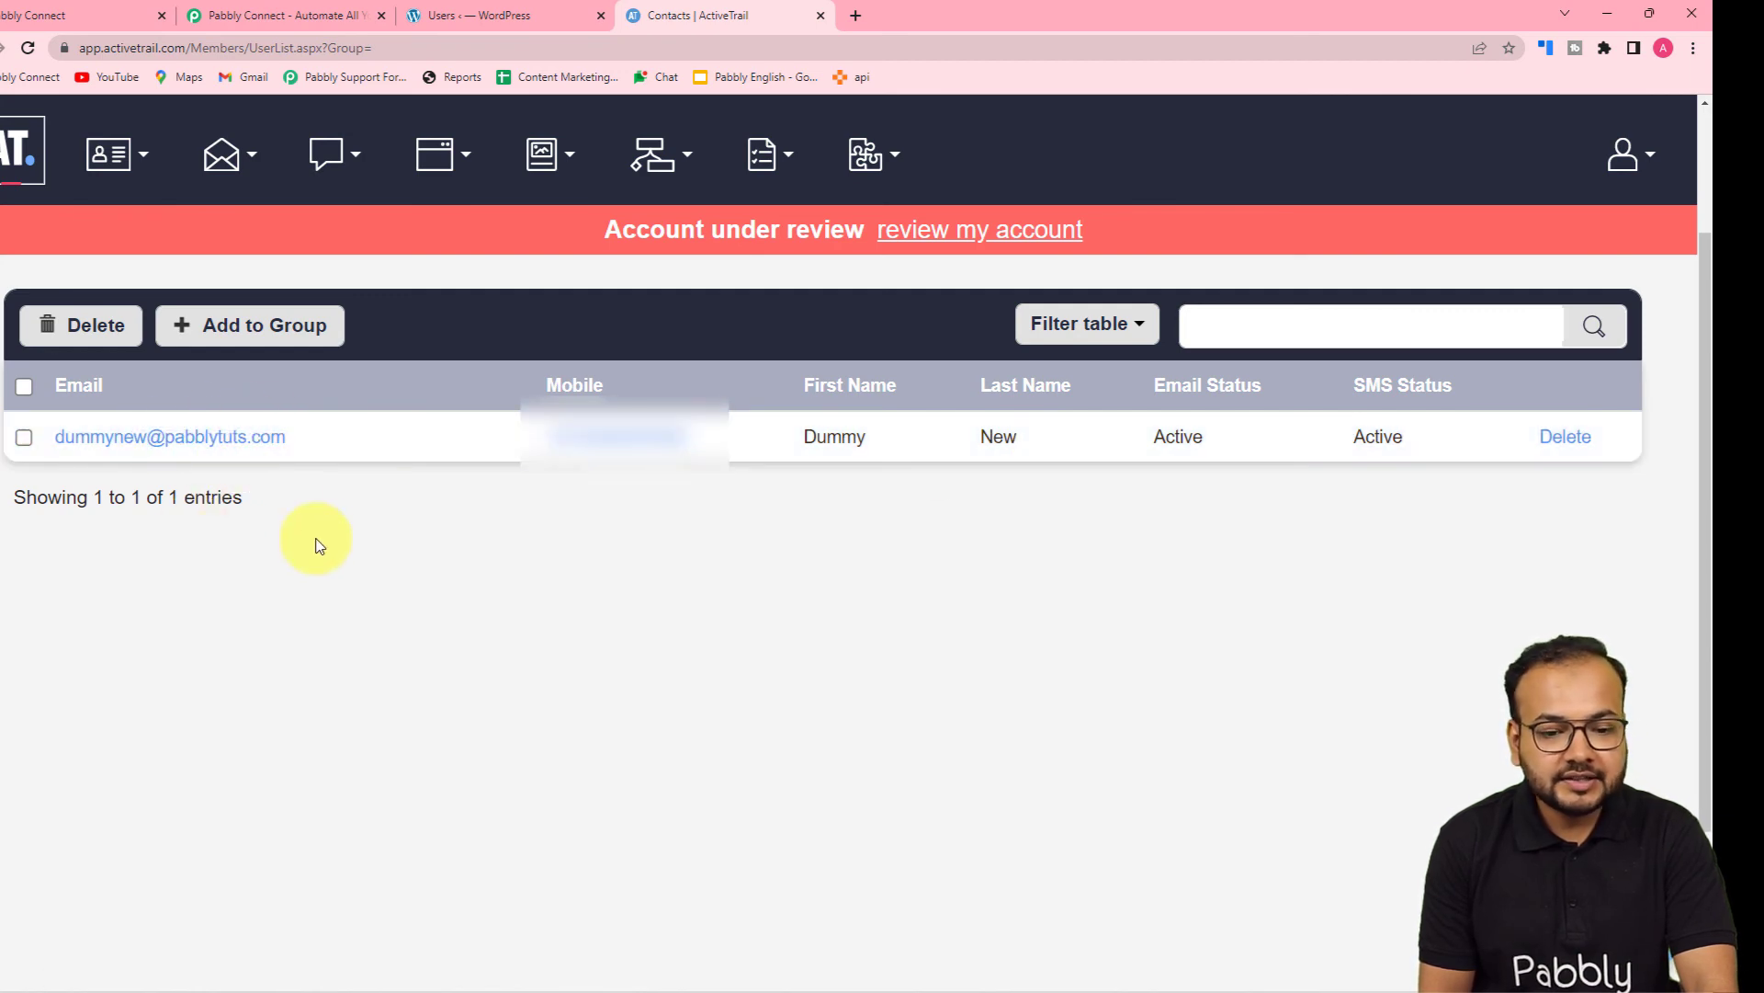
# Return to the Pabbly Connect workflow and collapse the ActiveTrail Create Contact action
pyautogui.click(83, 28)
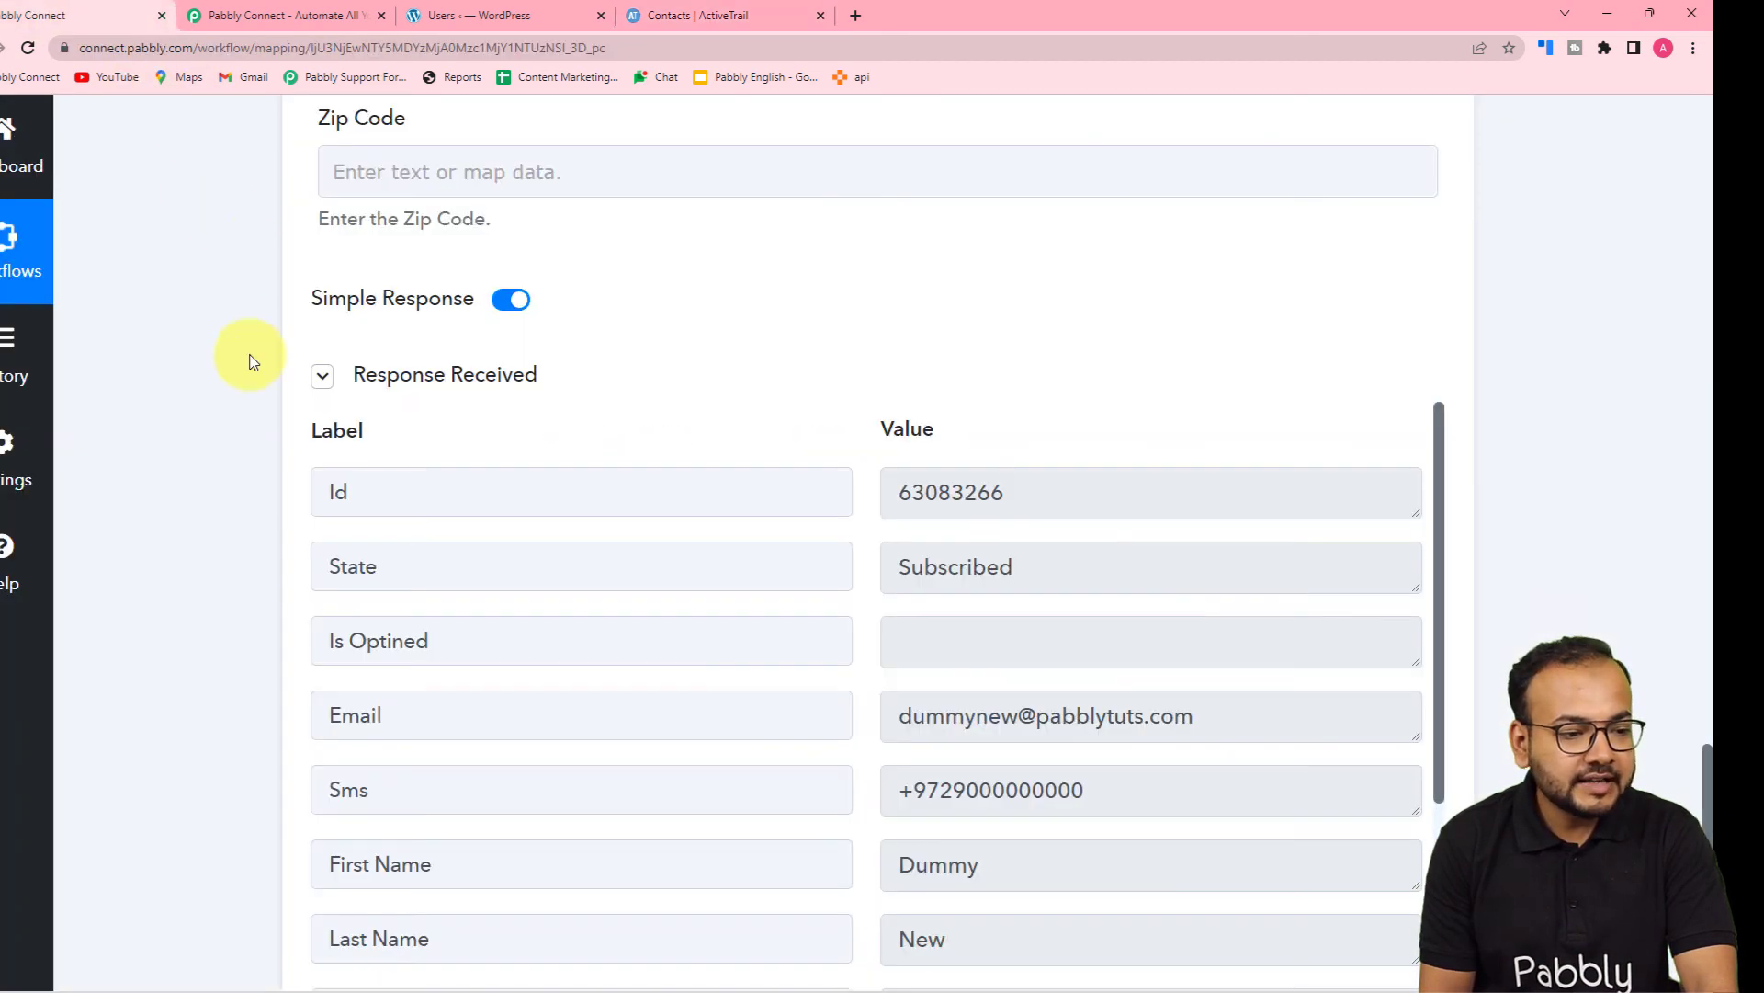
pyautogui.scroll(20, 250, 360)
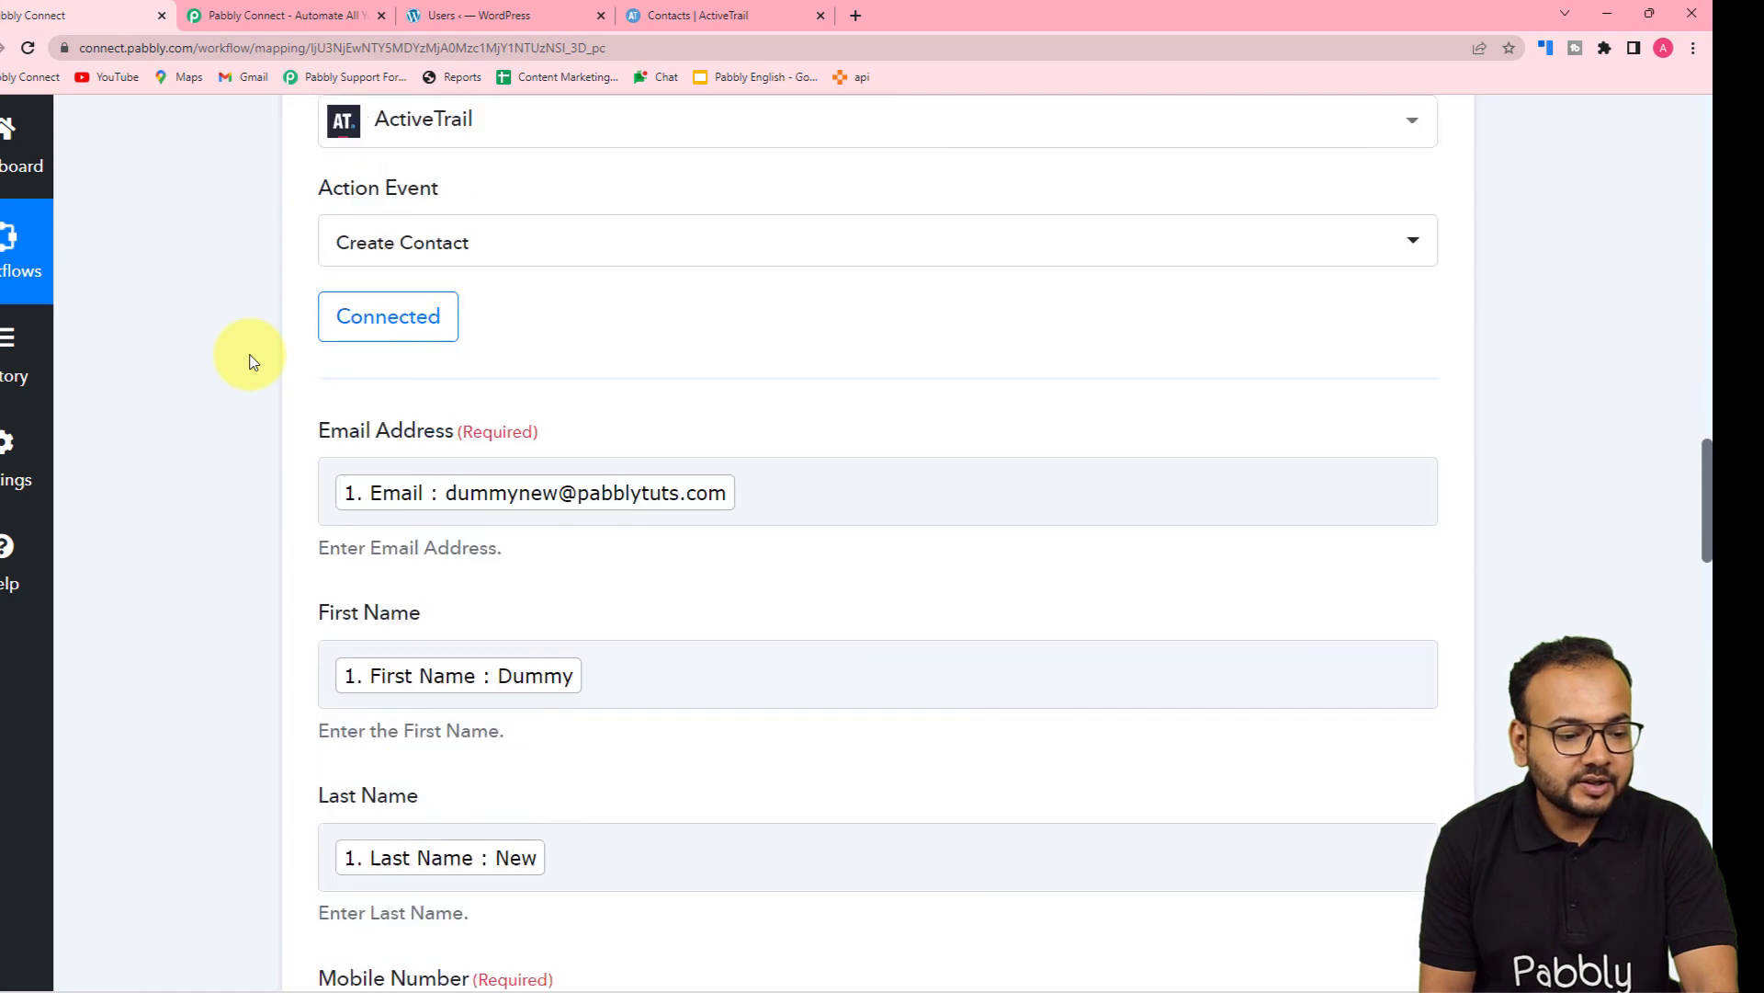
pyautogui.scroll(-1, 250, 360)
pyautogui.scroll(2, 250, 360)
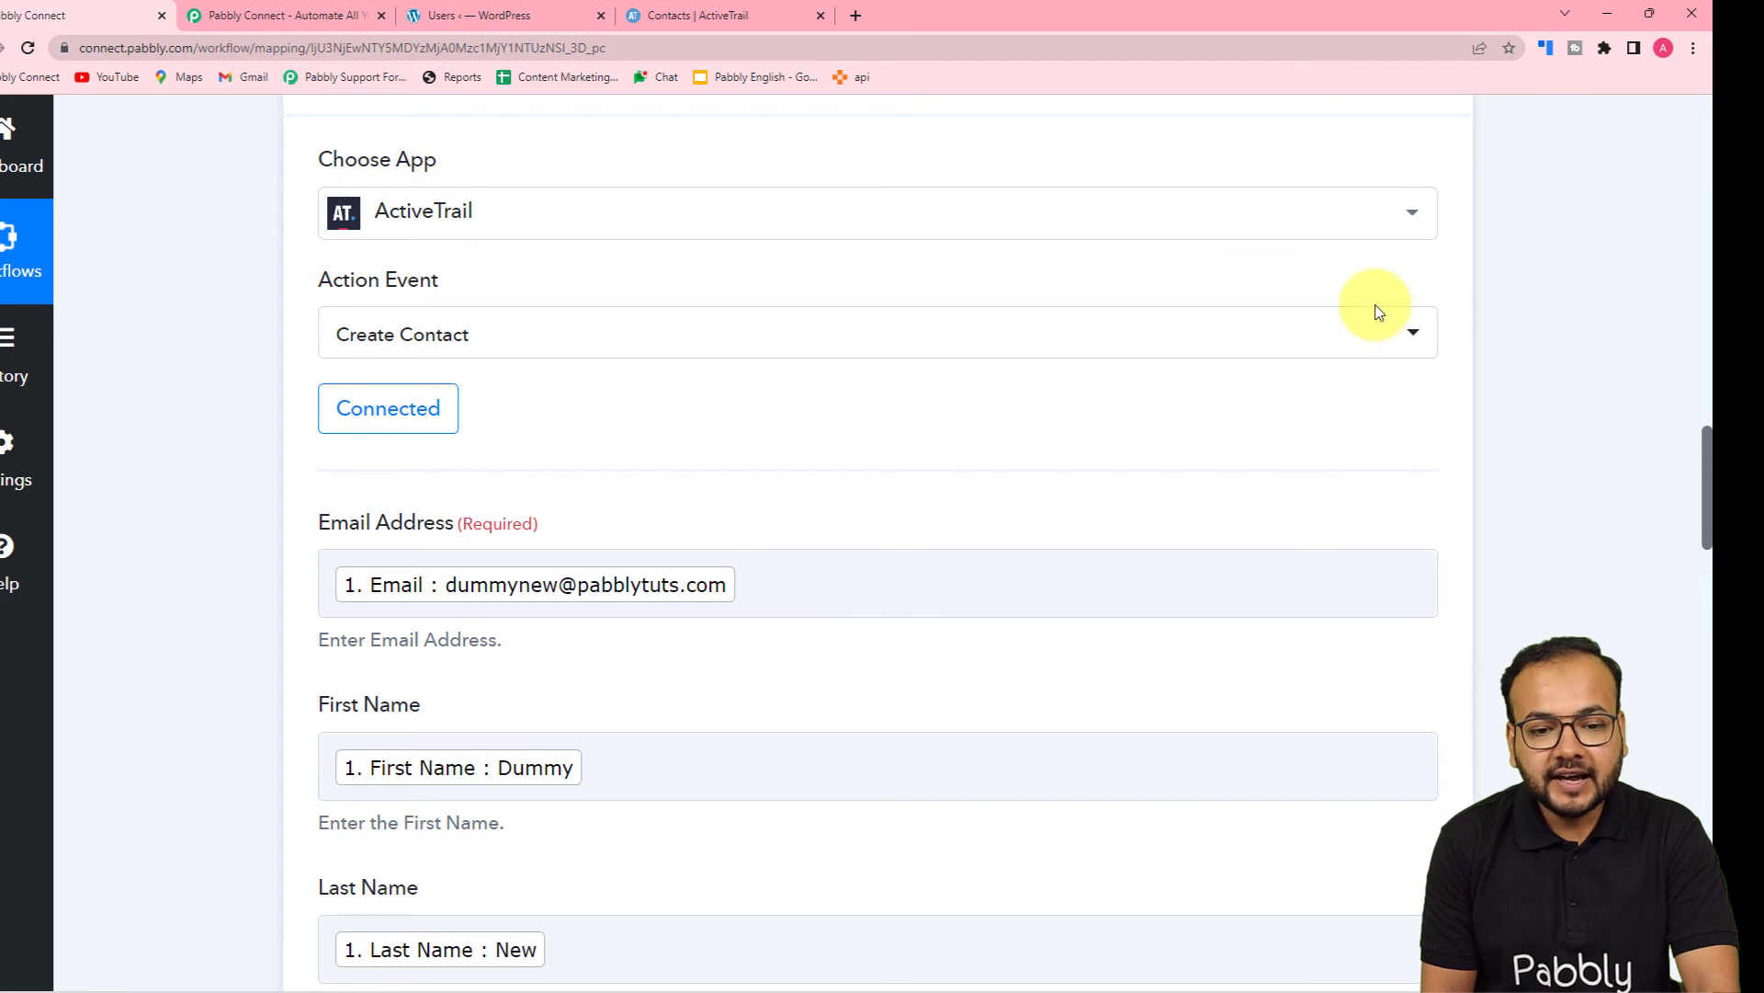
pyautogui.scroll(2, 1379, 308)
pyautogui.click(1437, 235)
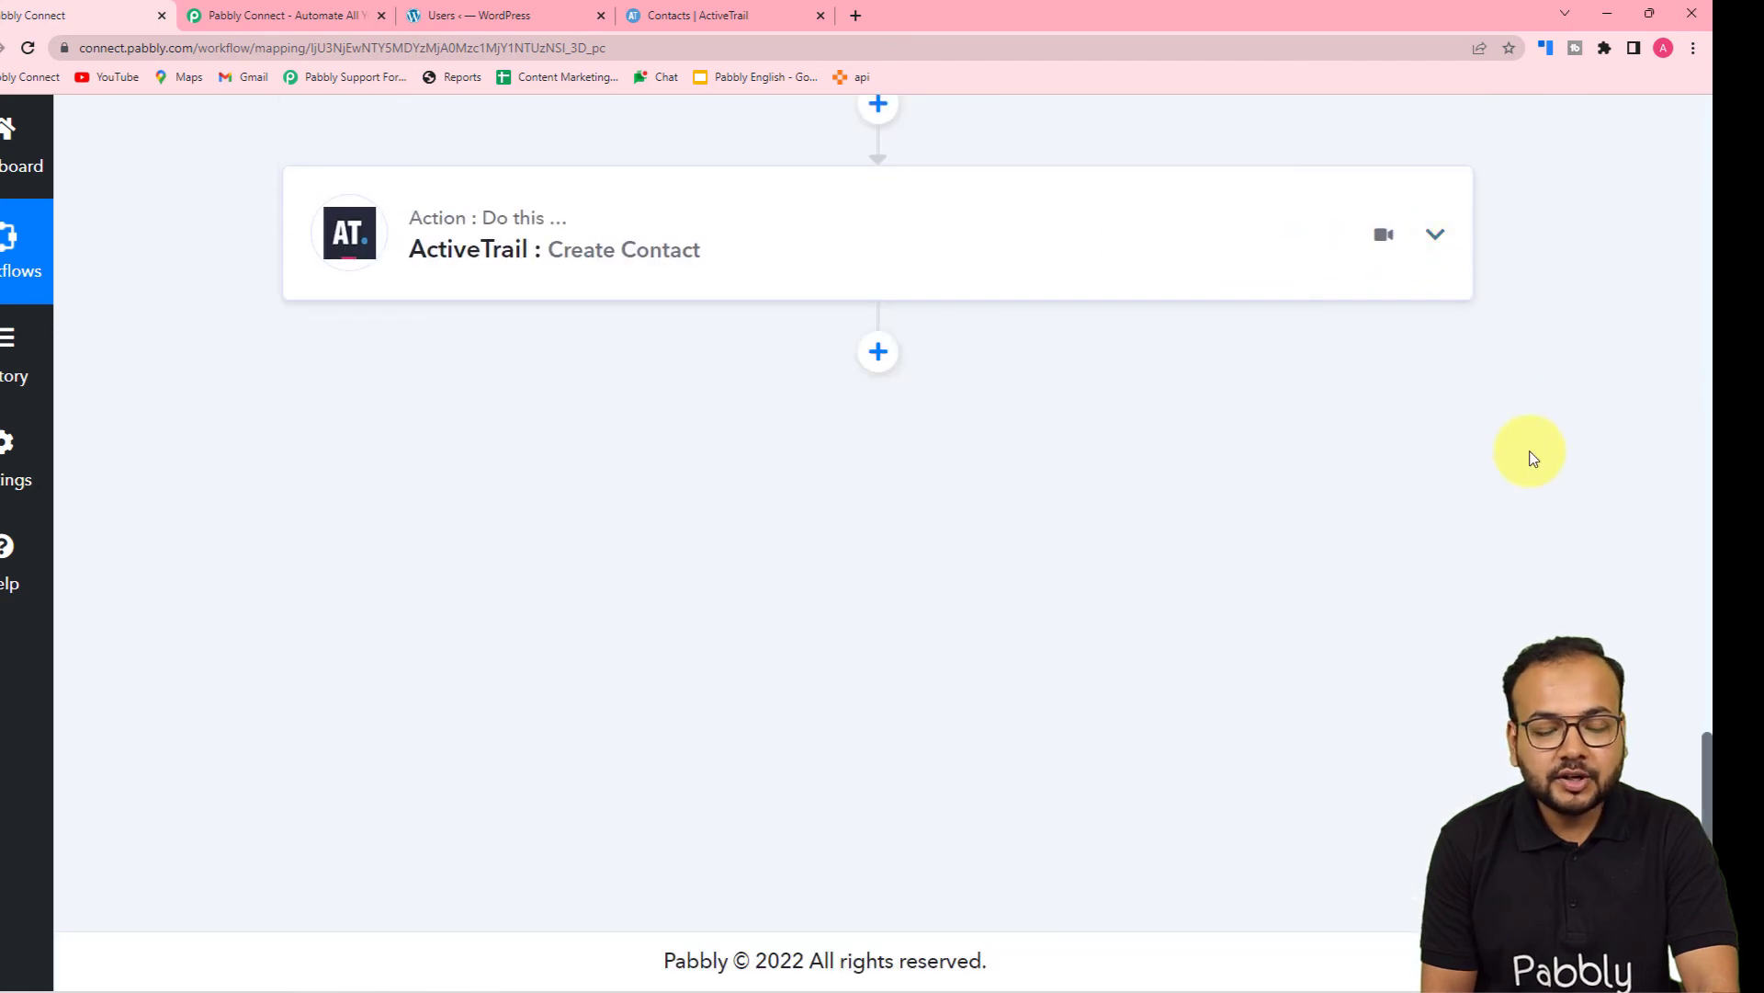
# Collapse the WooCommerce New Customer Created trigger so the workflow shows only its step headers
pyautogui.scroll(6, 1533, 455)
pyautogui.scroll(13, 1533, 457)
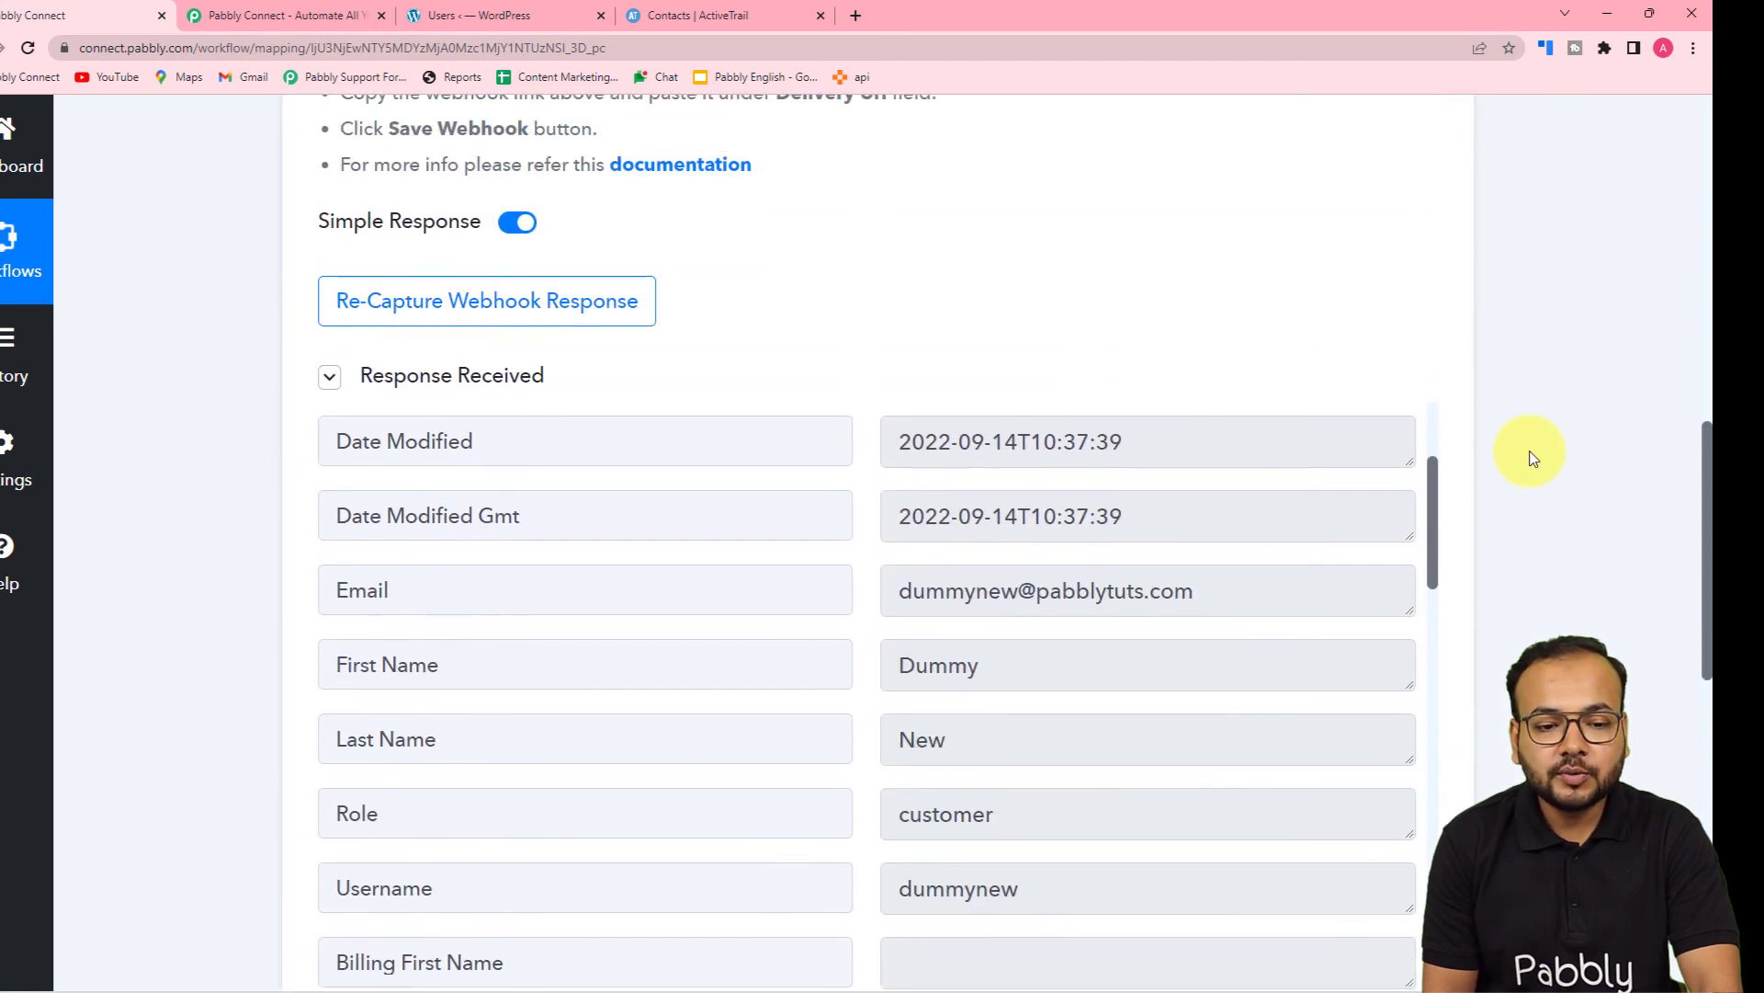
pyautogui.scroll(3, 1532, 457)
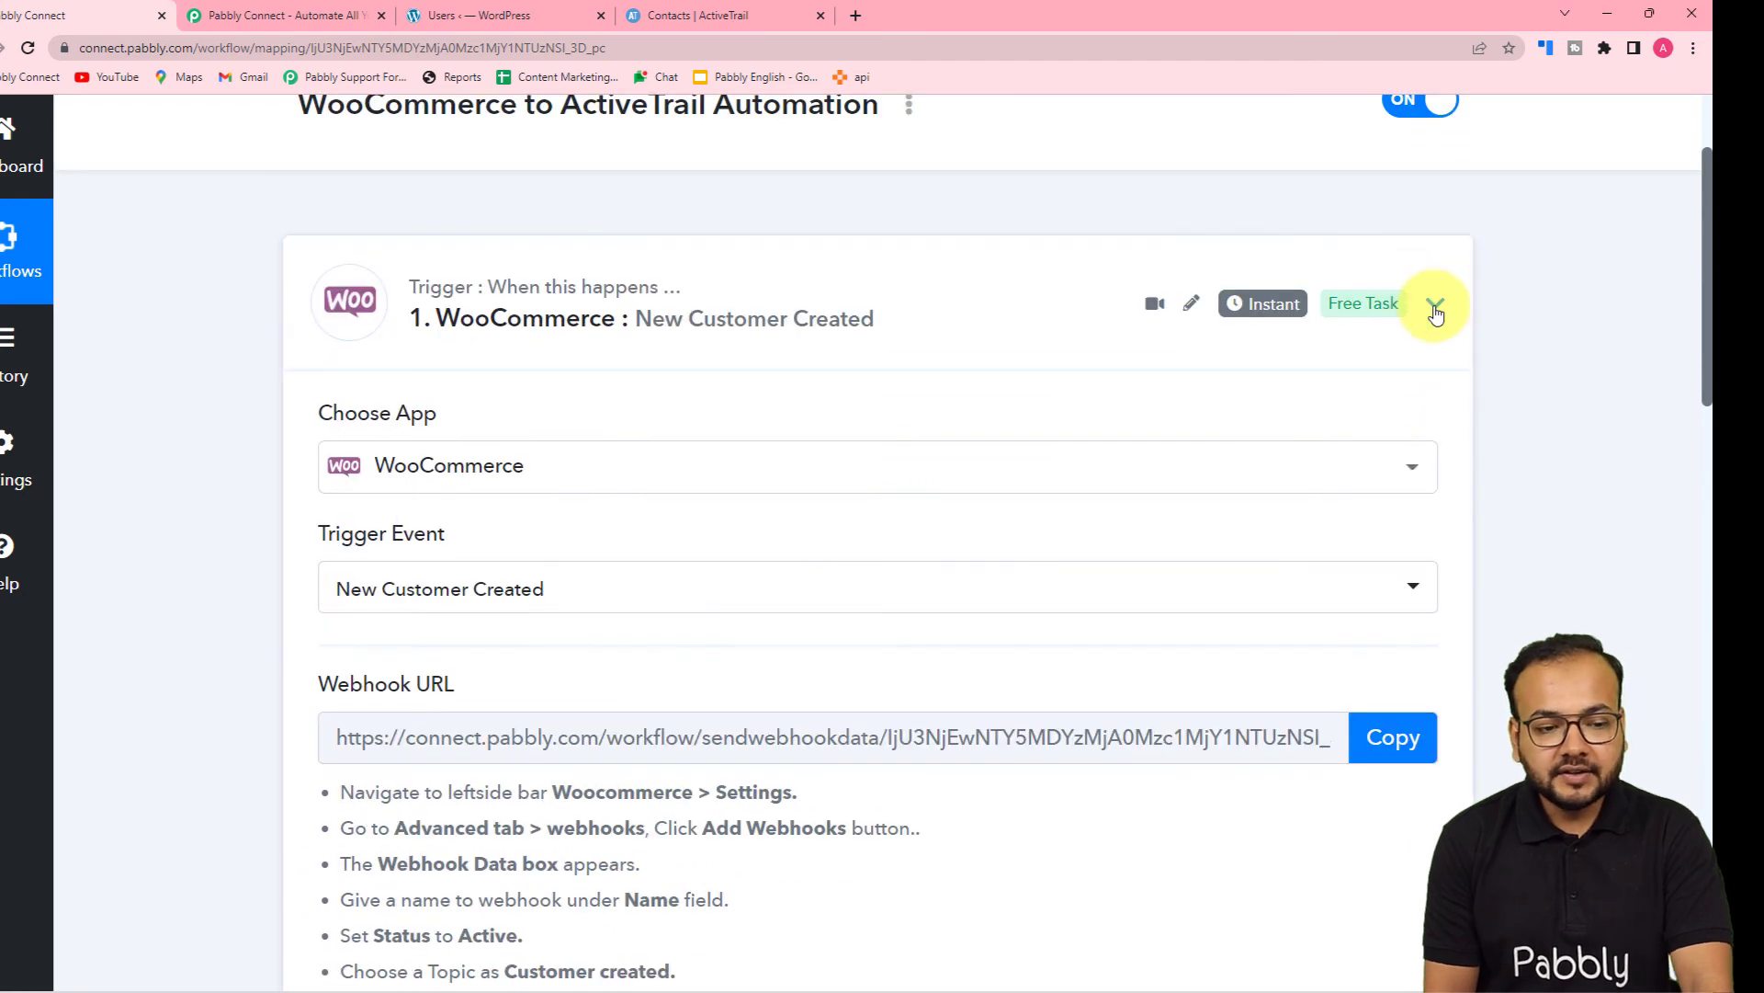
pyautogui.click(1436, 305)
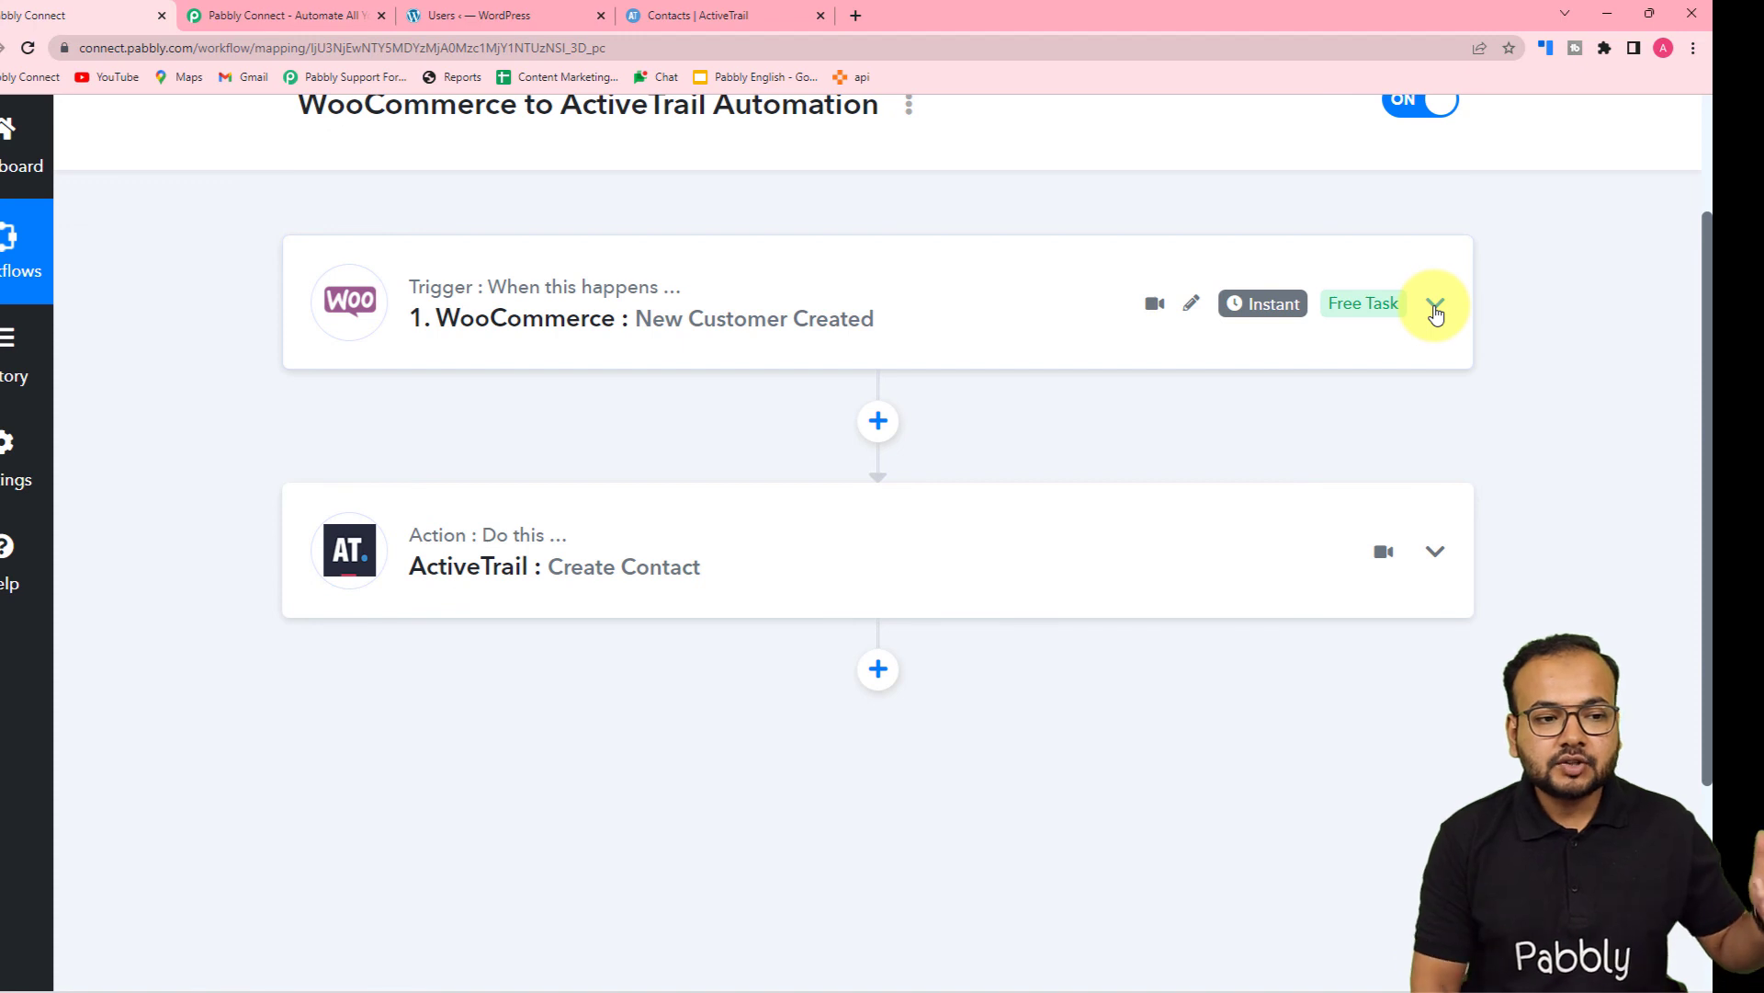
# Look at the test contact in ActiveTrail again, then go back to the workflow overview in Pabbly Connect
pyautogui.click(720, 16)
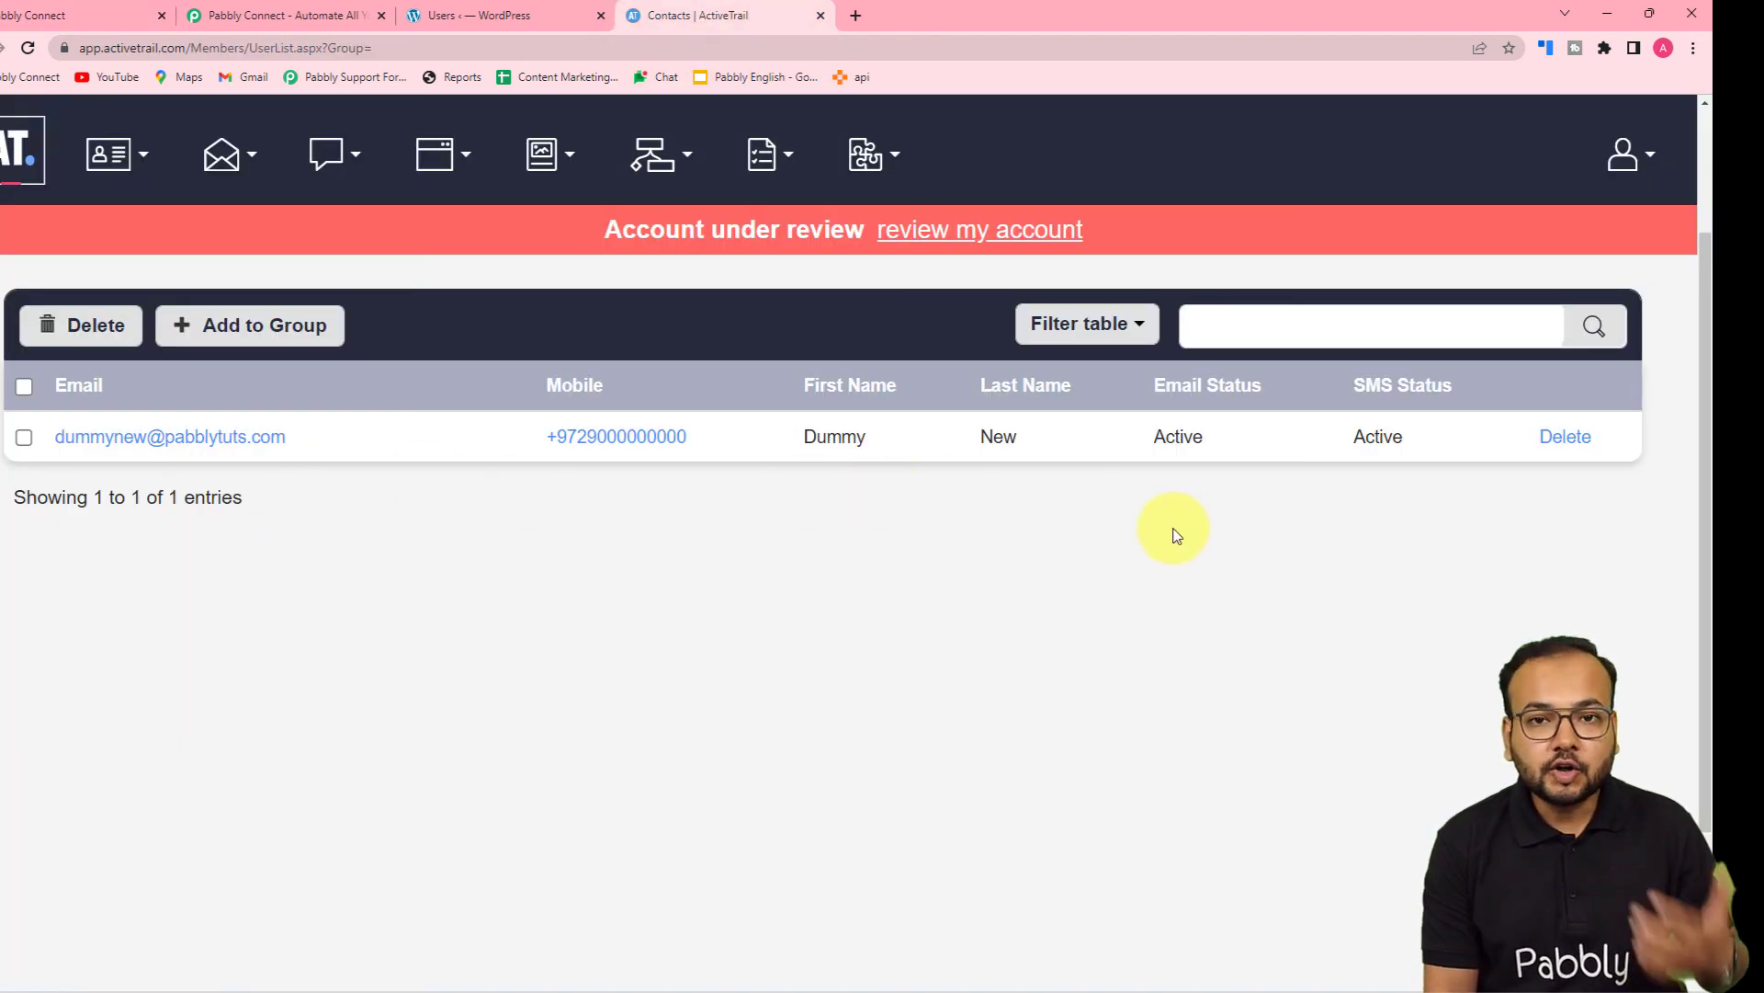
pyautogui.click(68, 15)
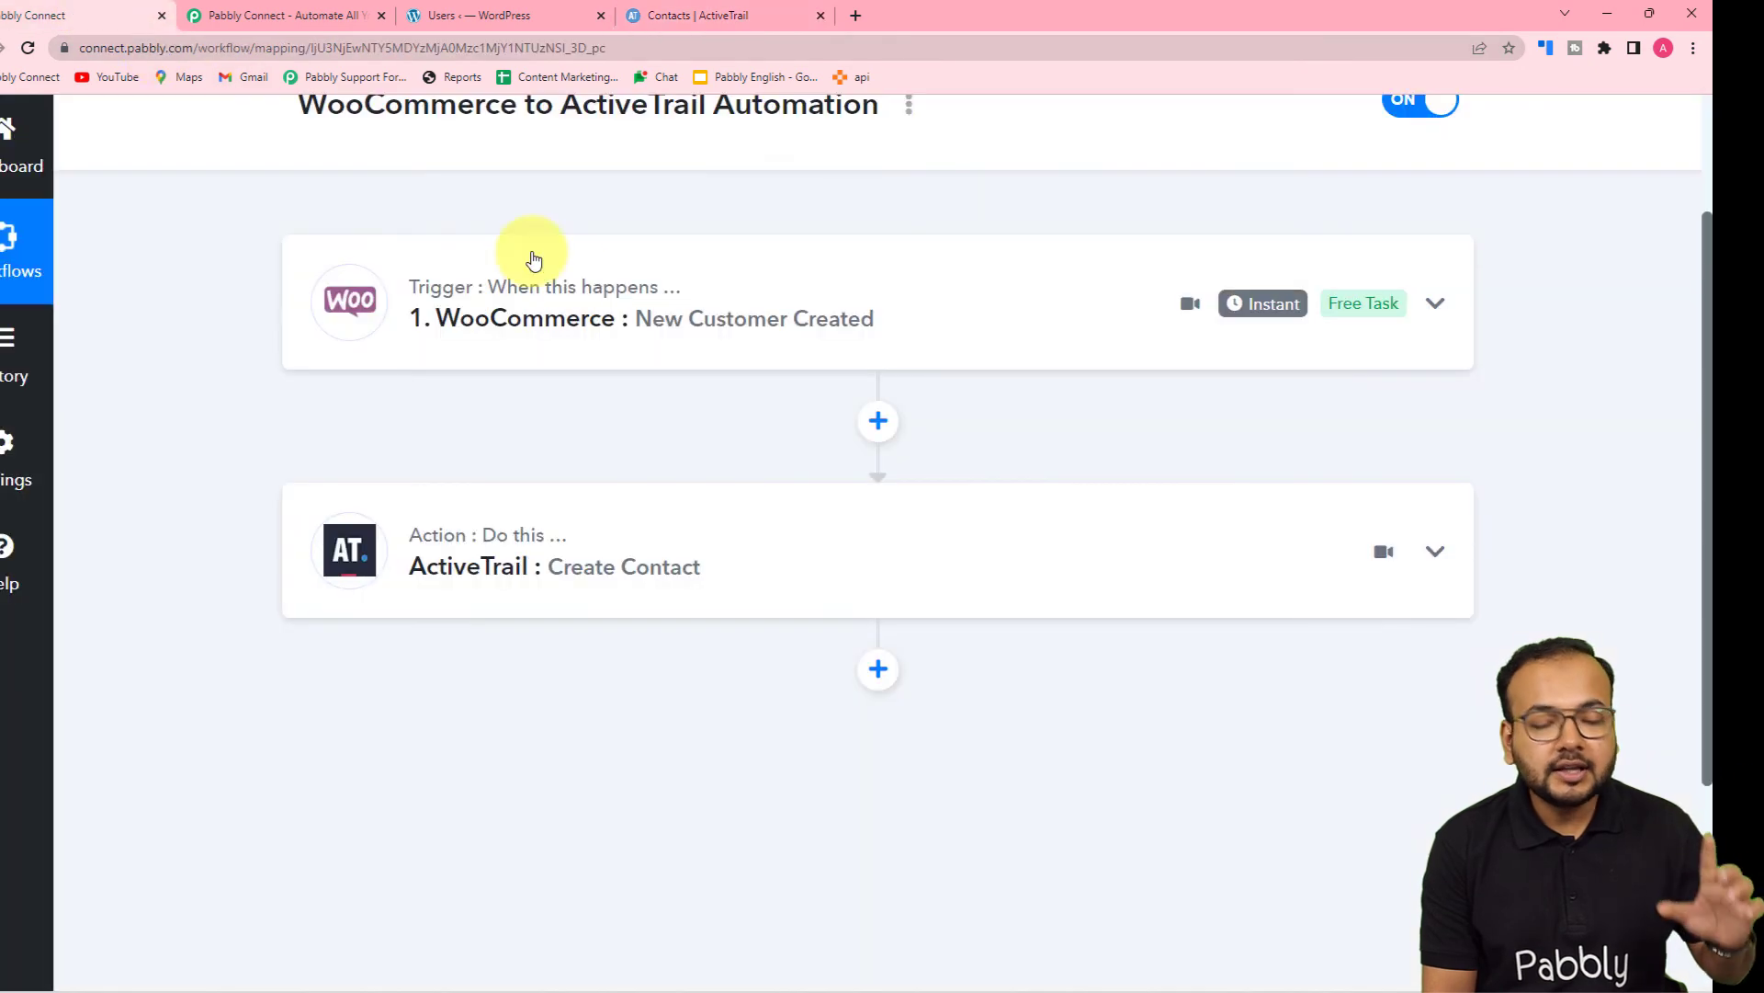
pyautogui.scroll(2, 333, 392)
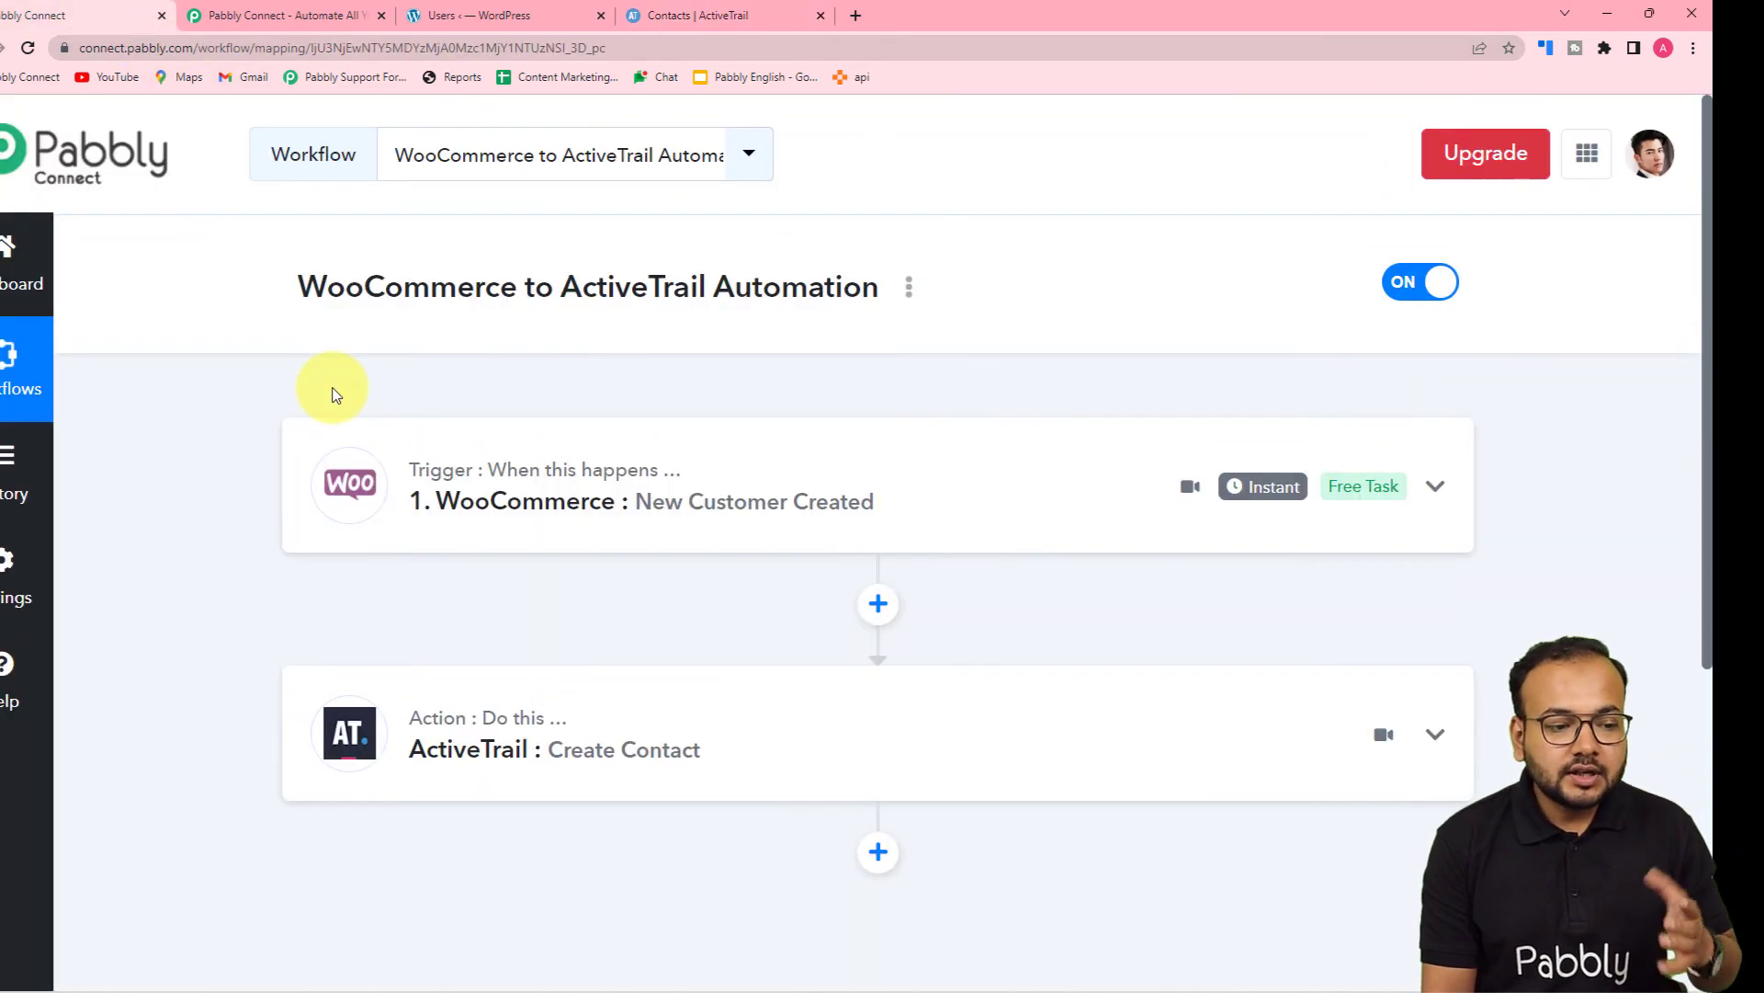